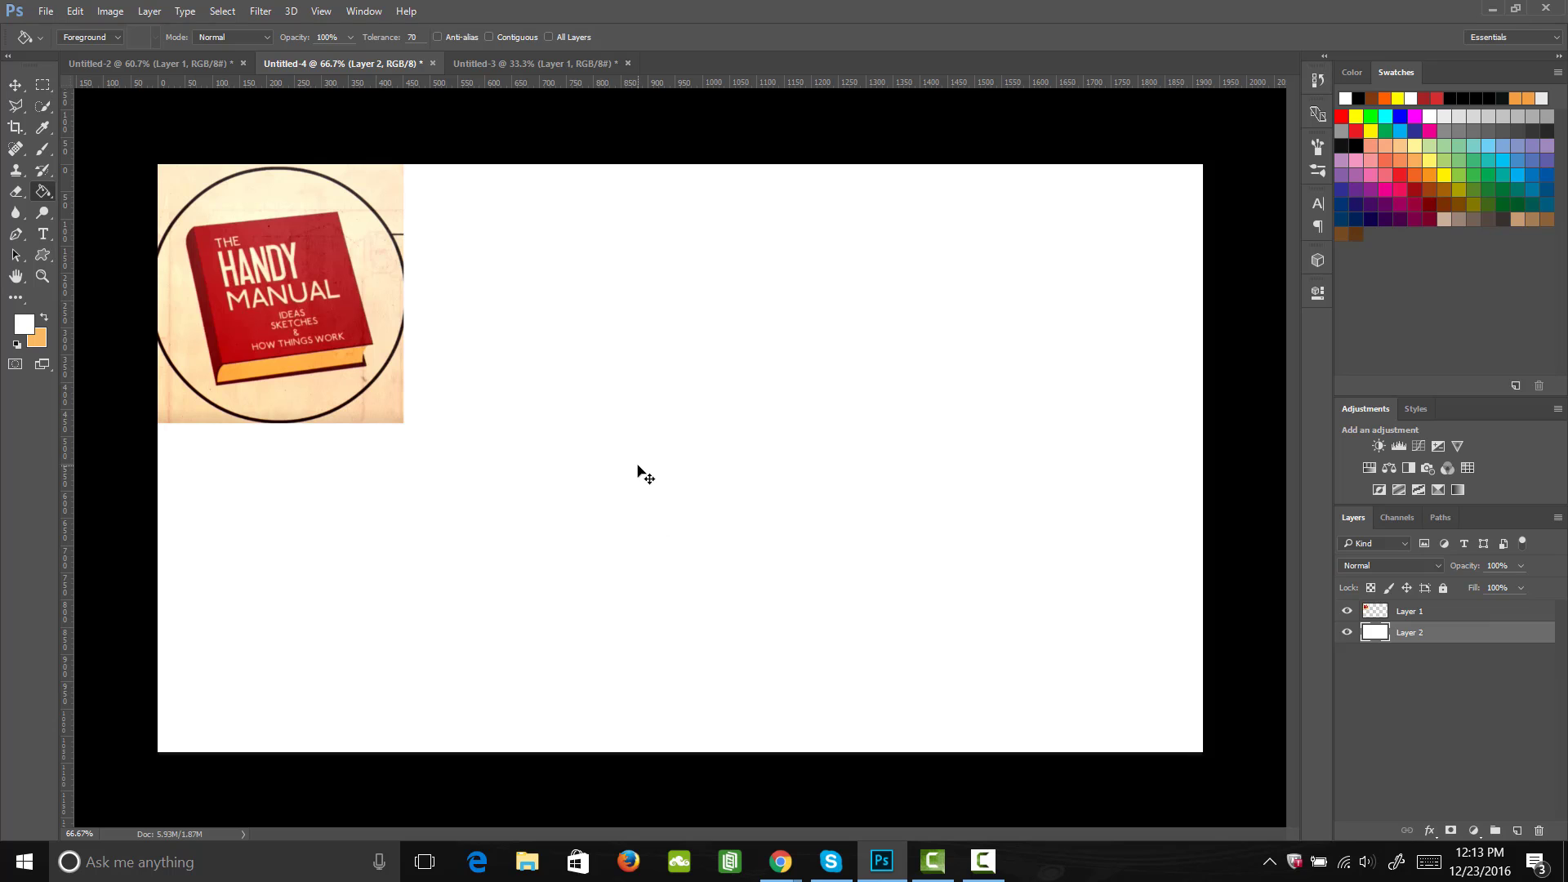
# Step: Paste the old paper texture, rotate it 90°, scale it to about 87% and position it to cover the whole canvas behind the logo
pyautogui.hotkey('ctrl', 'v')
pyautogui.hotkey('ctrl', 't')
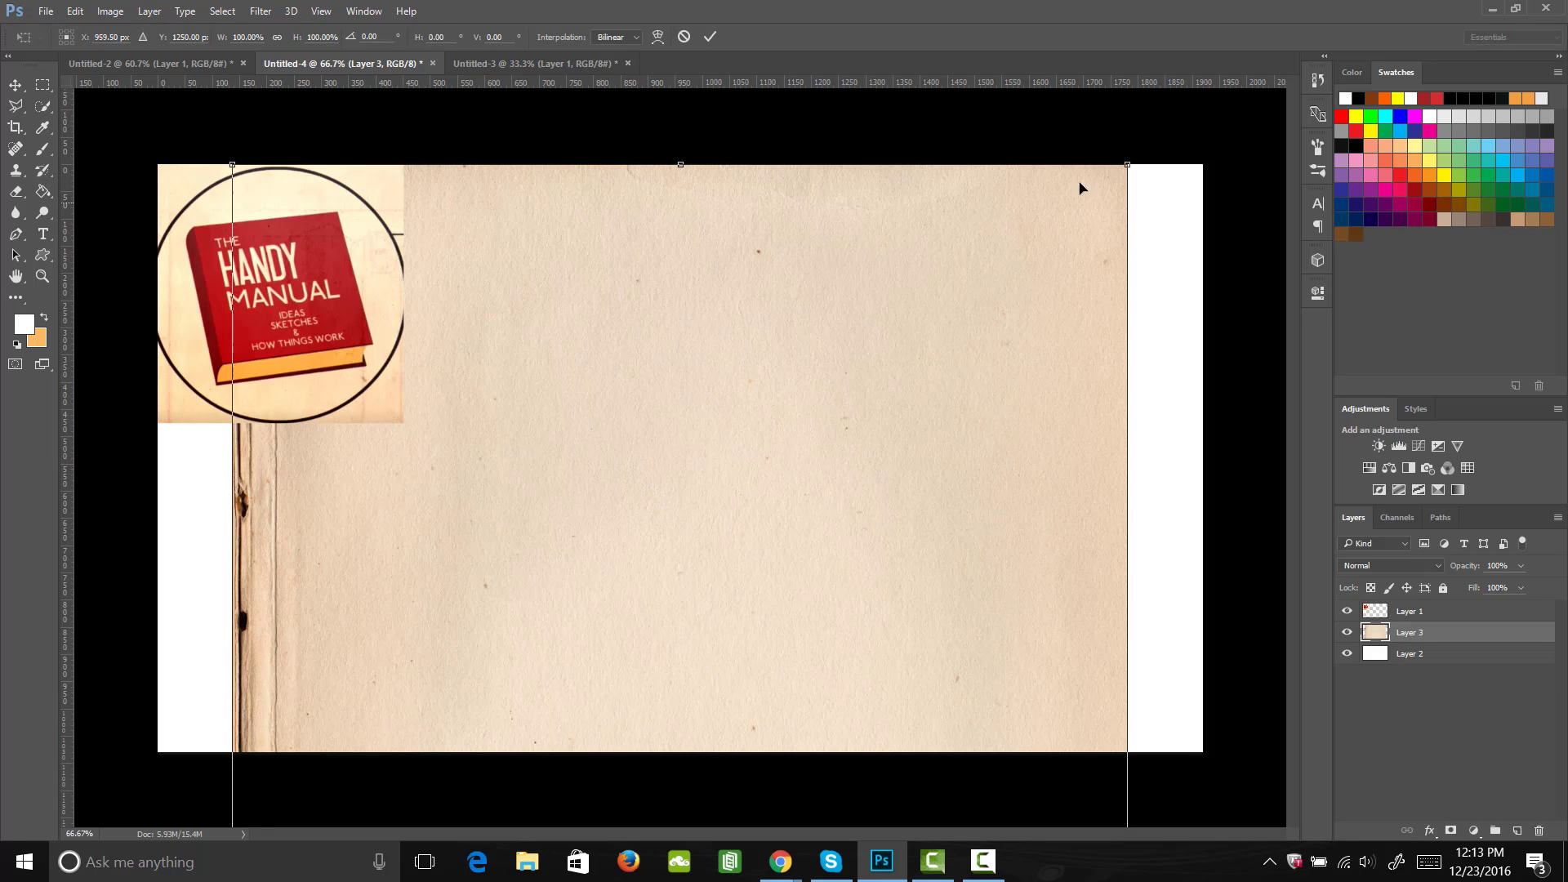
pyautogui.moveTo(1131, 179); pyautogui.dragTo(1184, 510)
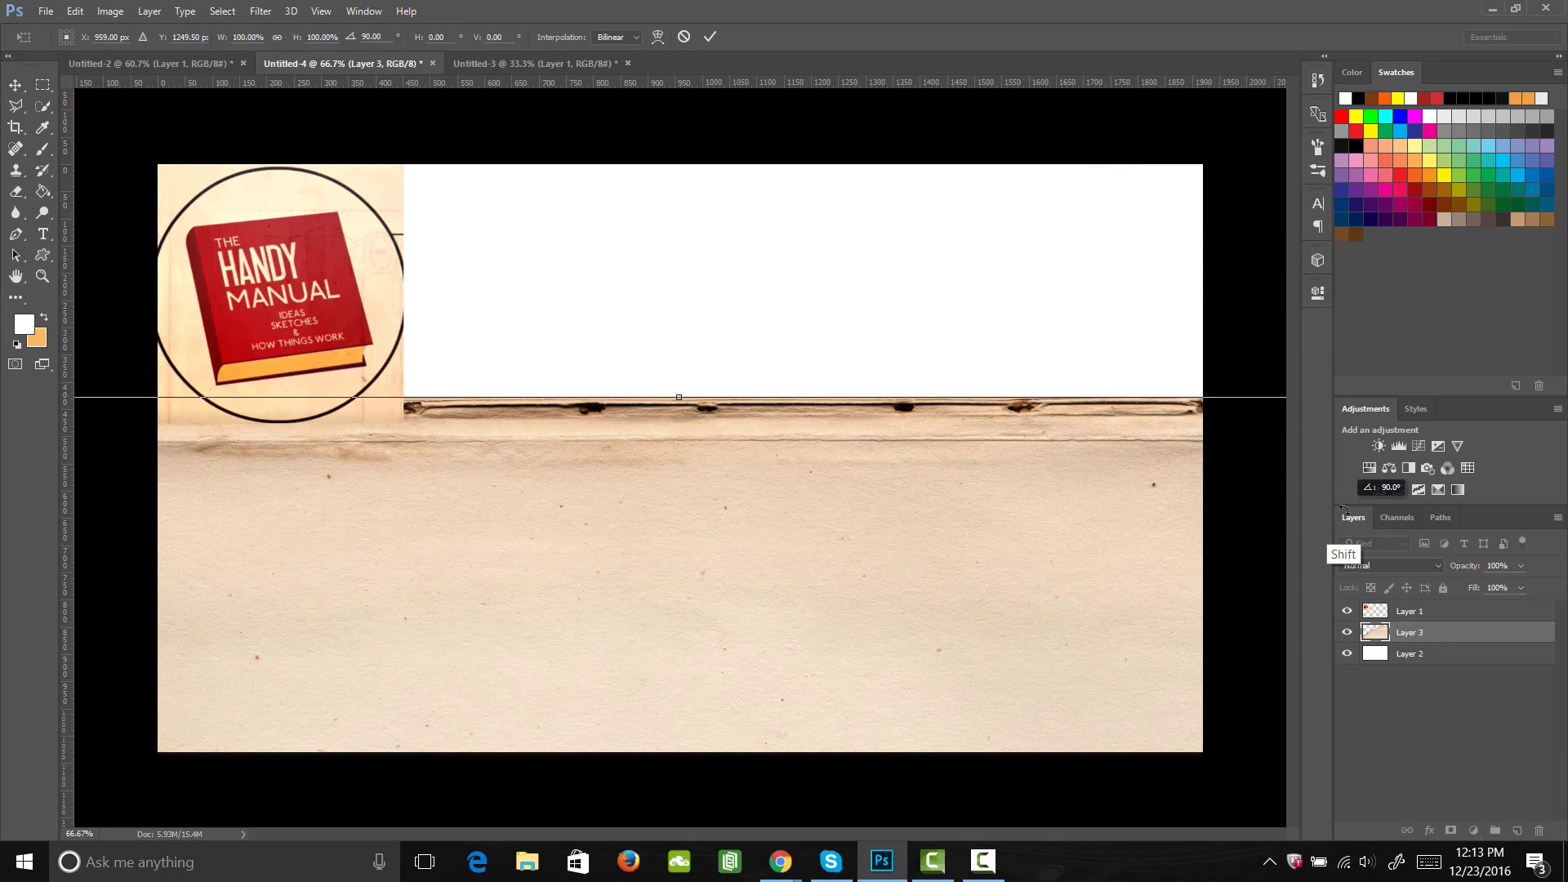
pyautogui.moveTo(697, 669); pyautogui.dragTo(927, 426)
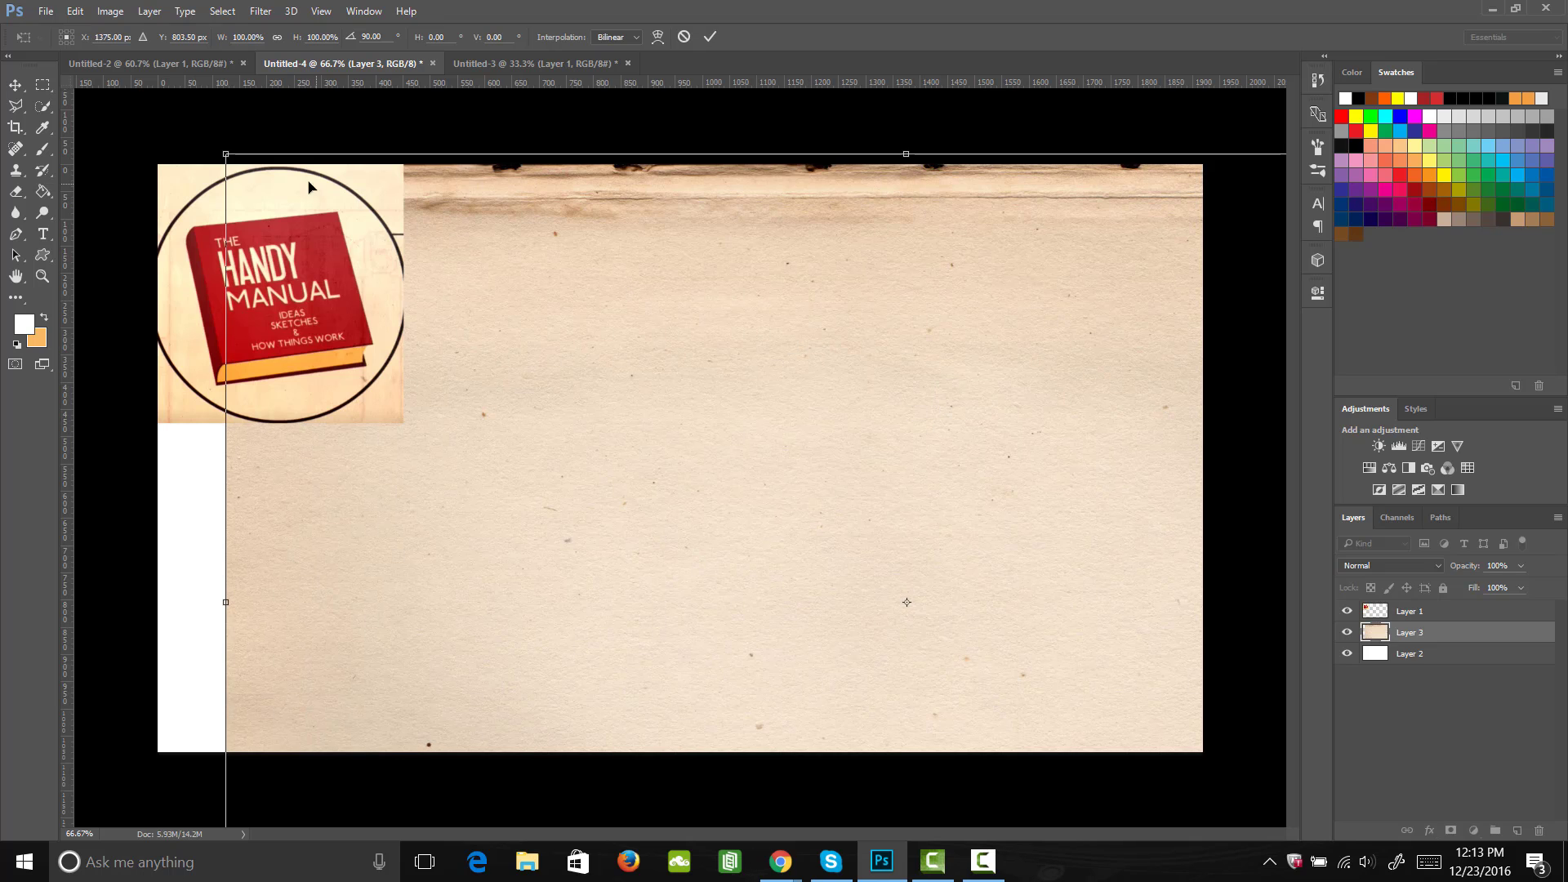
pyautogui.moveTo(227, 152); pyautogui.dragTo(395, 266)
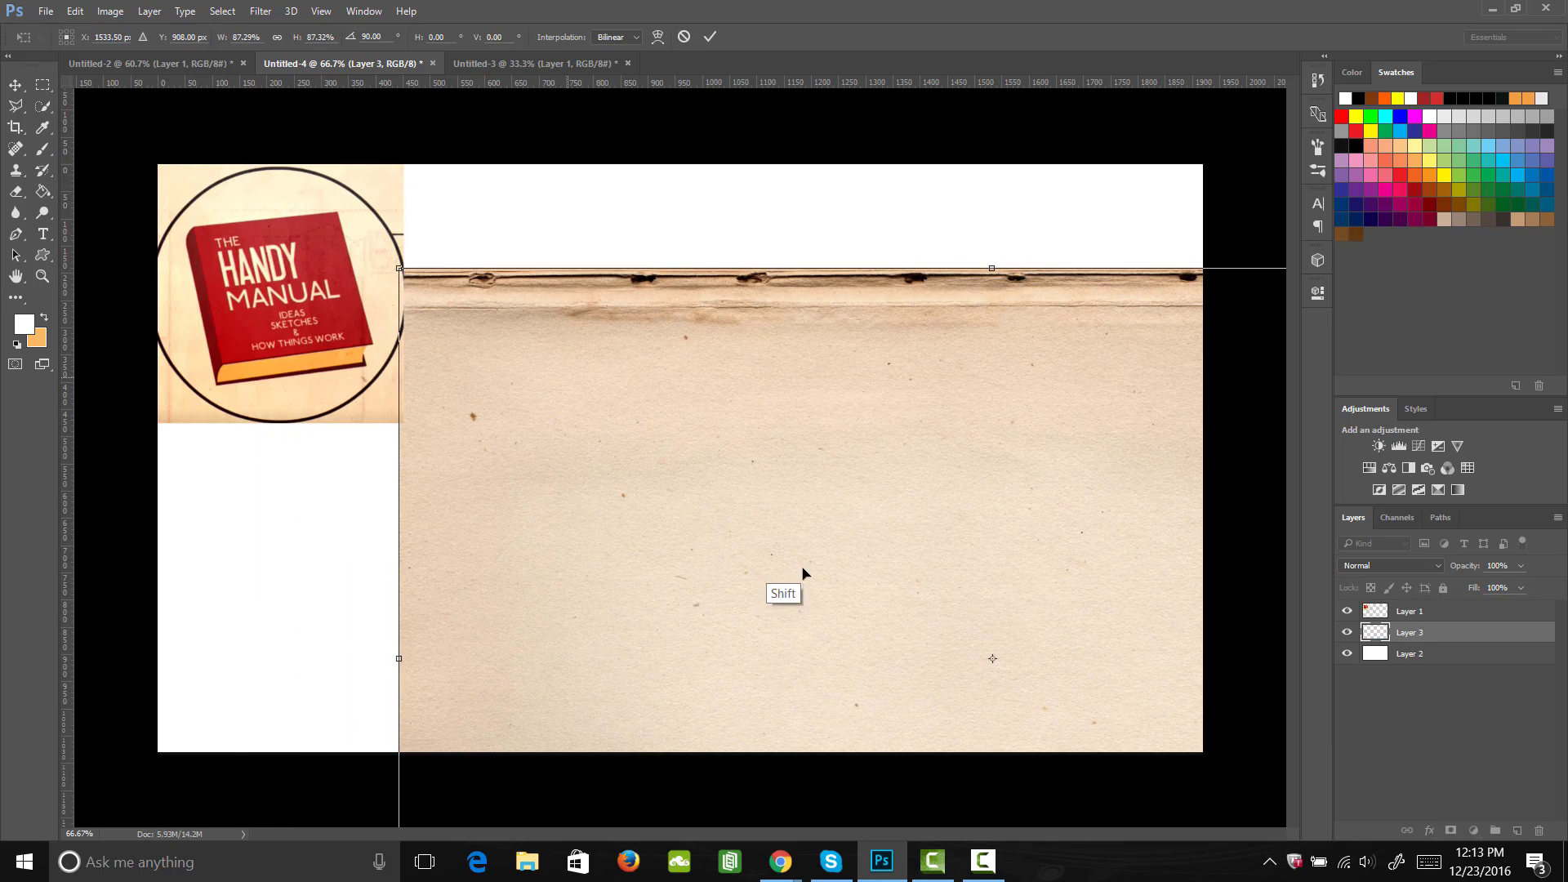
pyautogui.moveTo(802, 577)
pyautogui.mouseDown()
pyautogui.moveTo(553, 392)
pyautogui.moveTo(479, 360)
pyautogui.moveTo(495, 401)
pyautogui.mouseUp()
pyautogui.press('Return')
pyautogui.press('g')
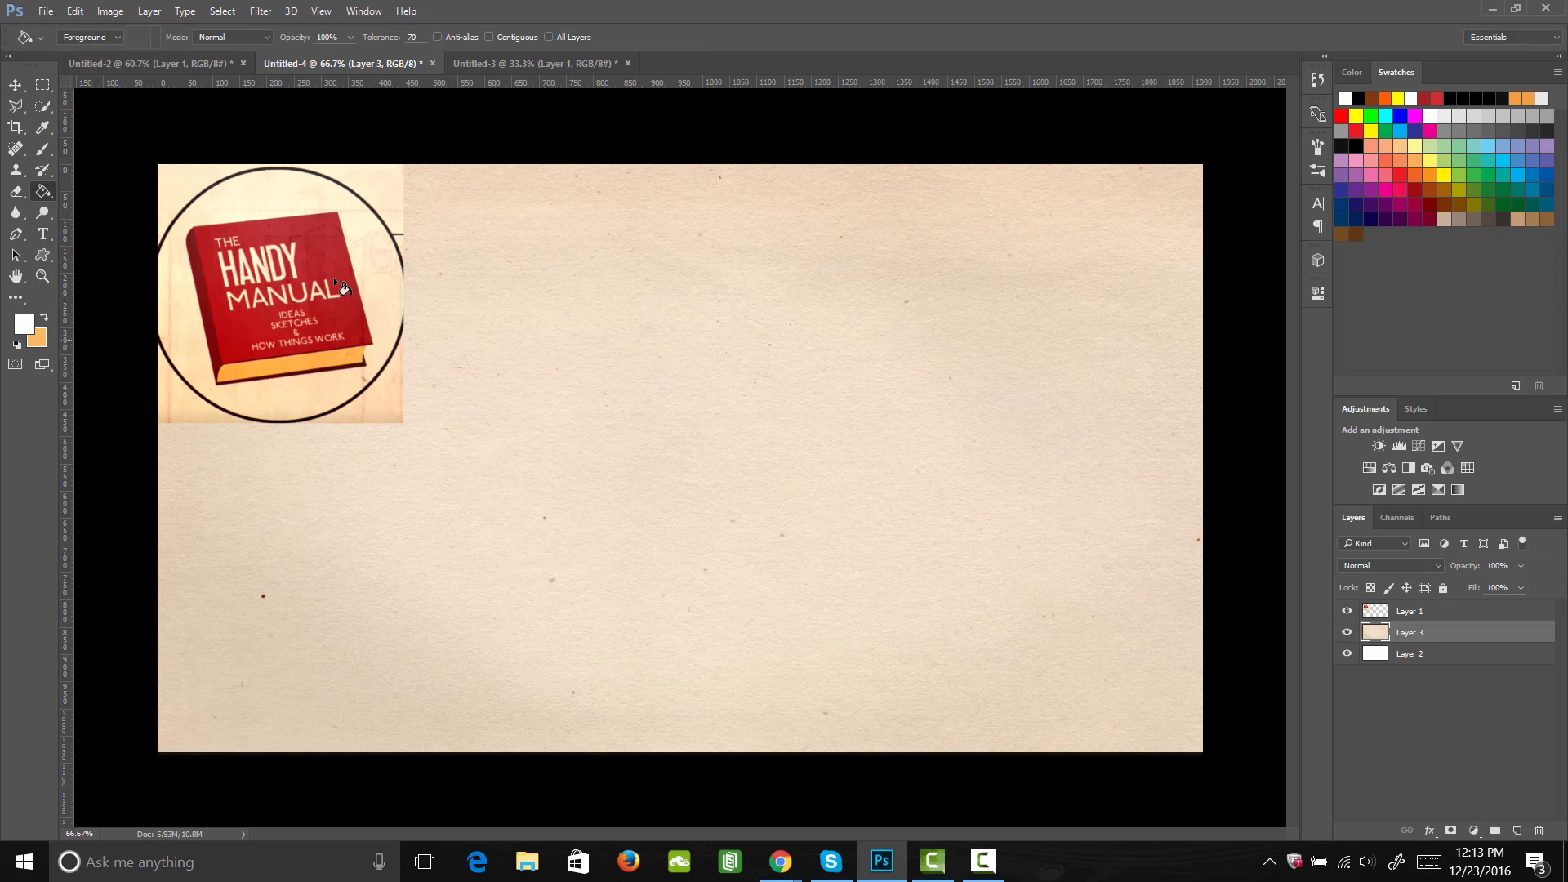
# Step: Draw a rectangle shape about 517 × 540 px near the middle of the canvas and remove its stroke
pyautogui.click(44, 256)
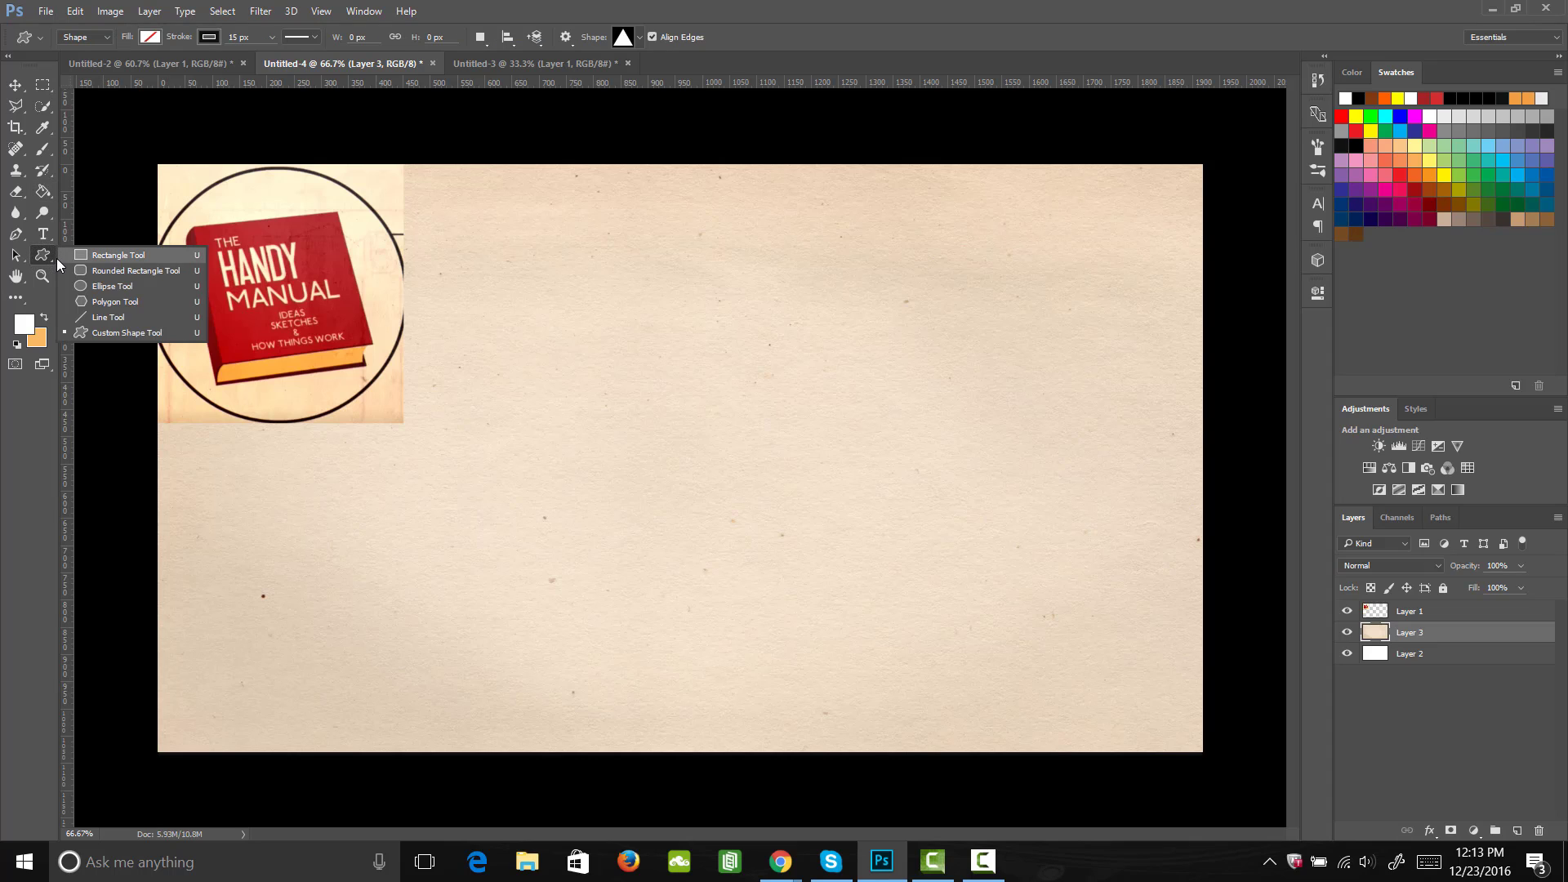
pyautogui.click(114, 255)
pyautogui.moveTo(625, 285); pyautogui.dragTo(908, 578)
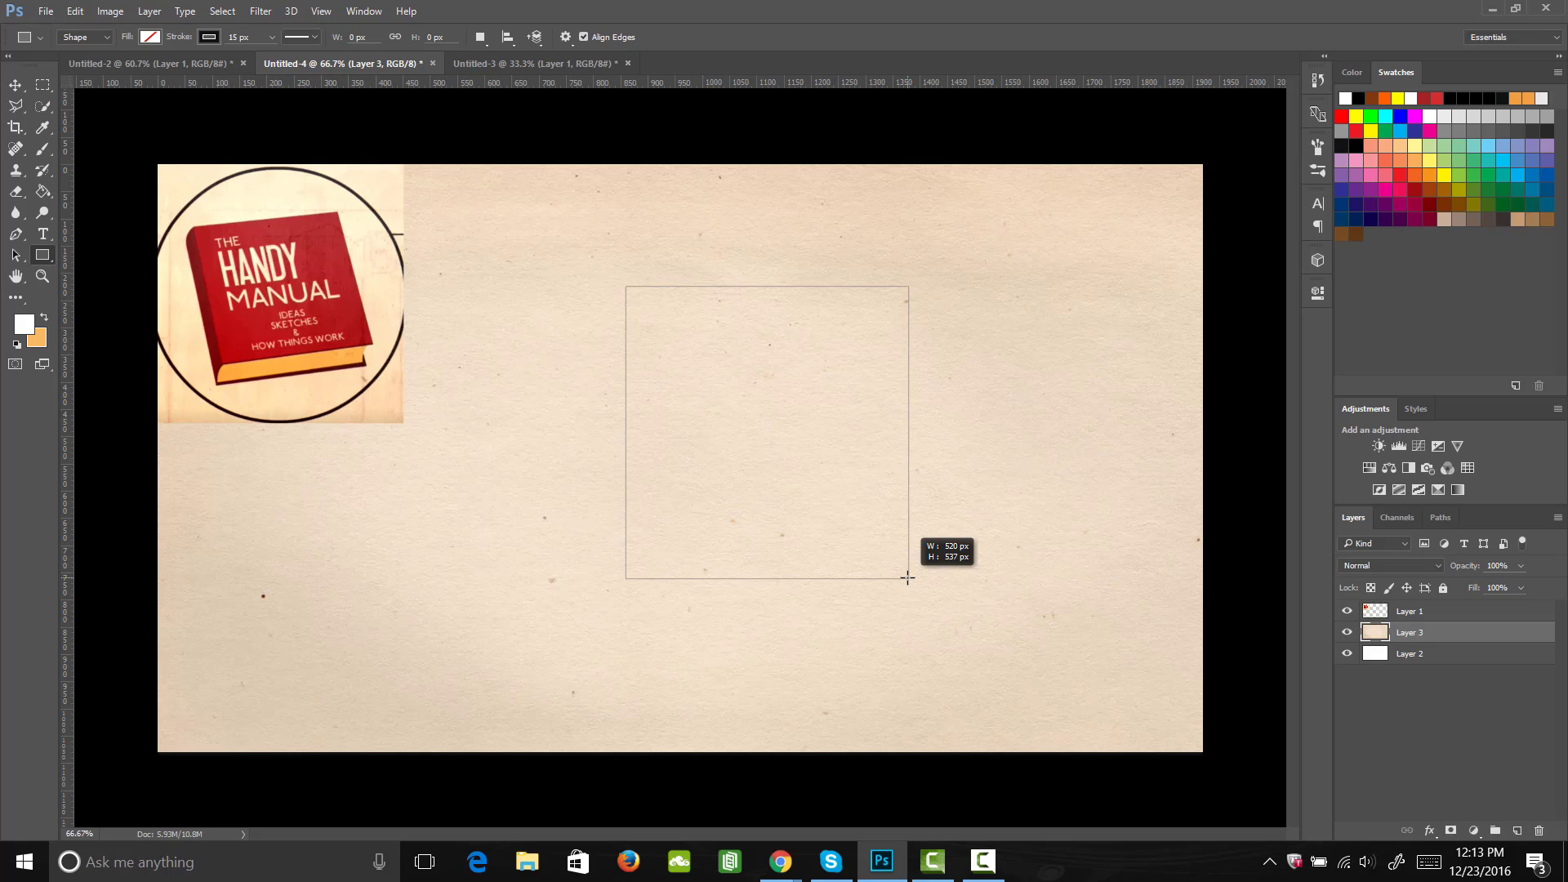
pyautogui.moveTo(907, 579); pyautogui.dragTo(907, 579)
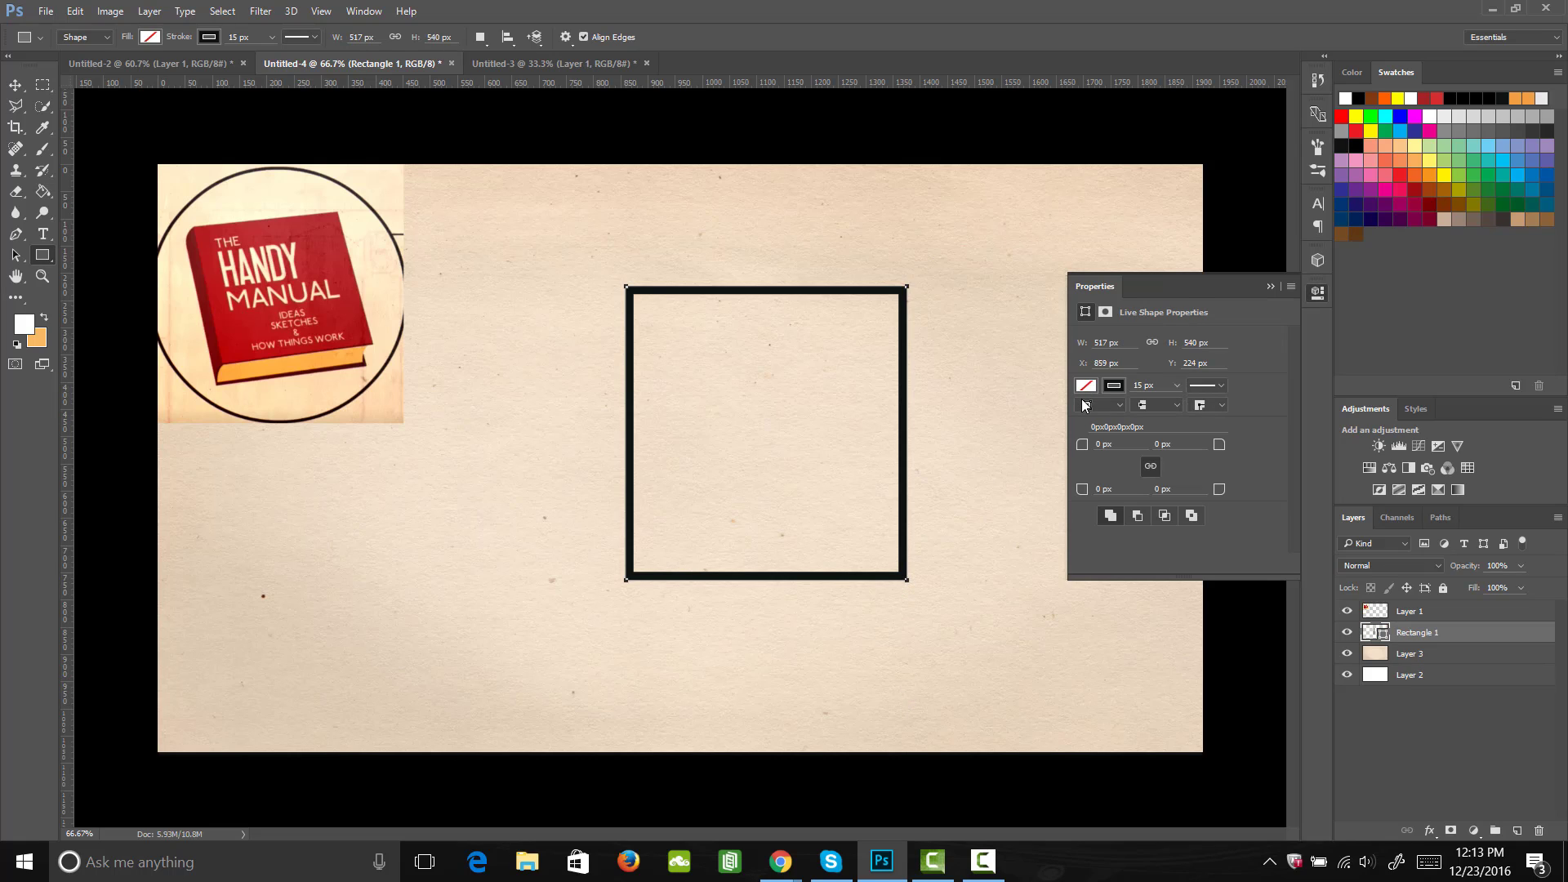
pyautogui.click(1121, 389)
pyautogui.doubleClick(1097, 418)
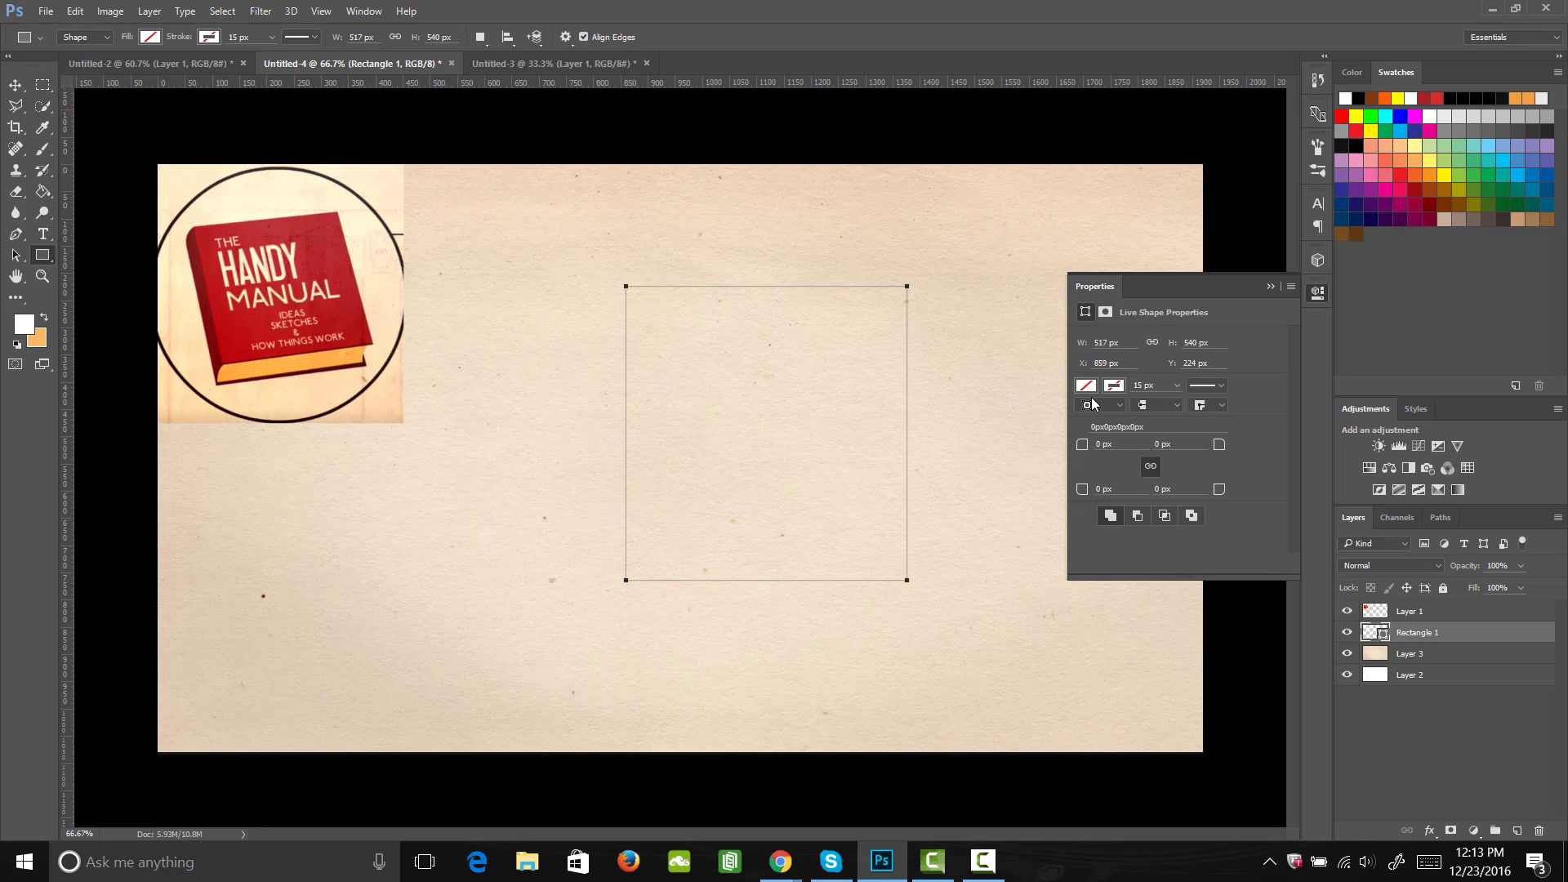
# Step: Fill the rectangle with the solid red #e02f2f
pyautogui.click(1087, 388)
pyautogui.click(1243, 417)
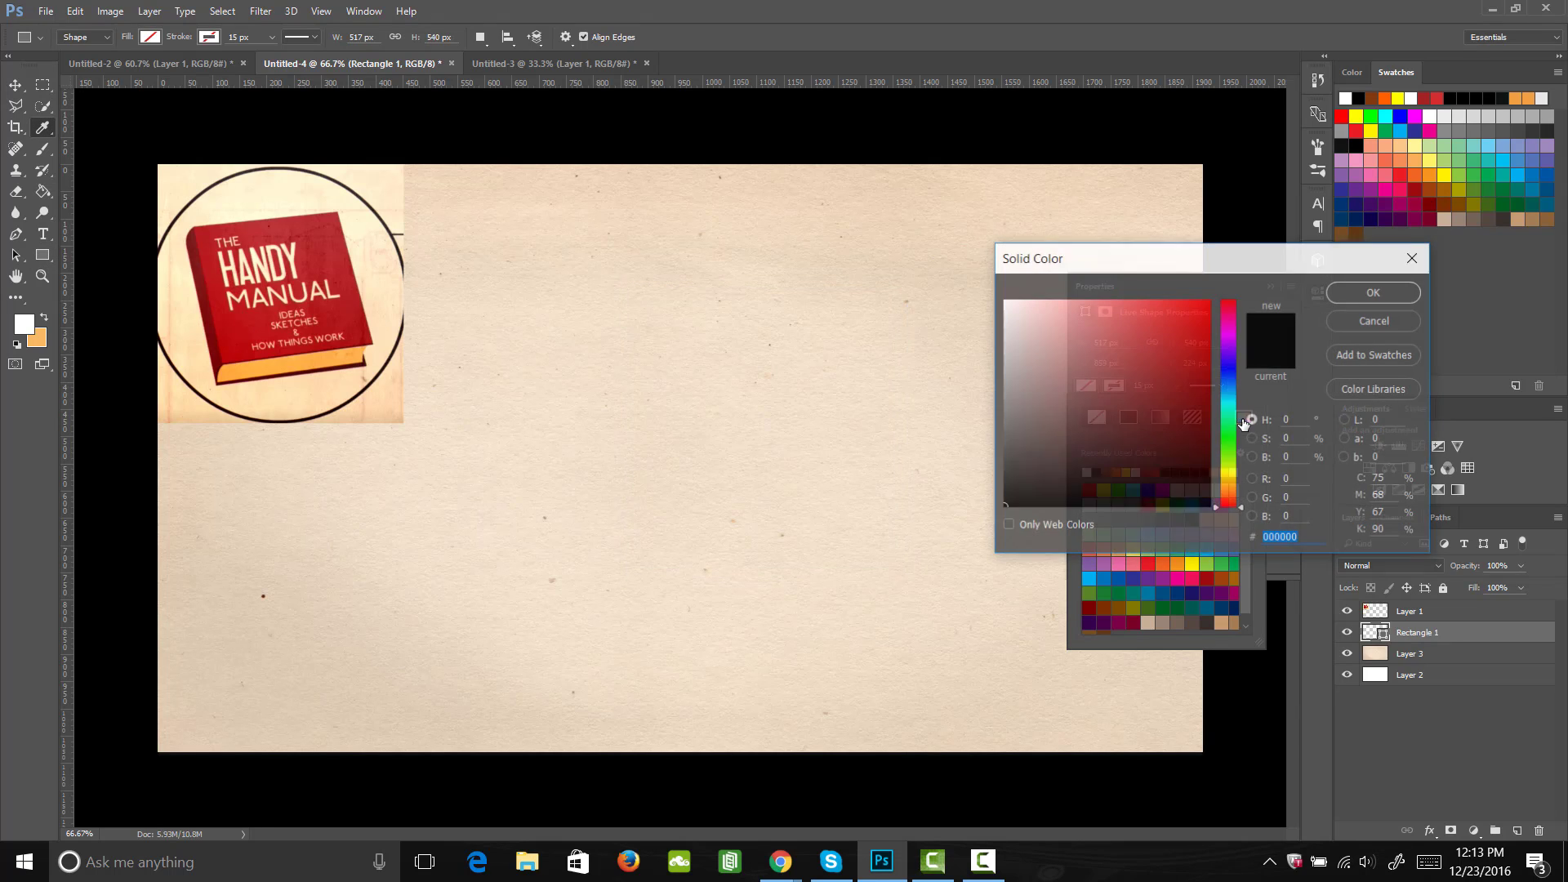
pyautogui.moveTo(1138, 388); pyautogui.dragTo(1167, 324)
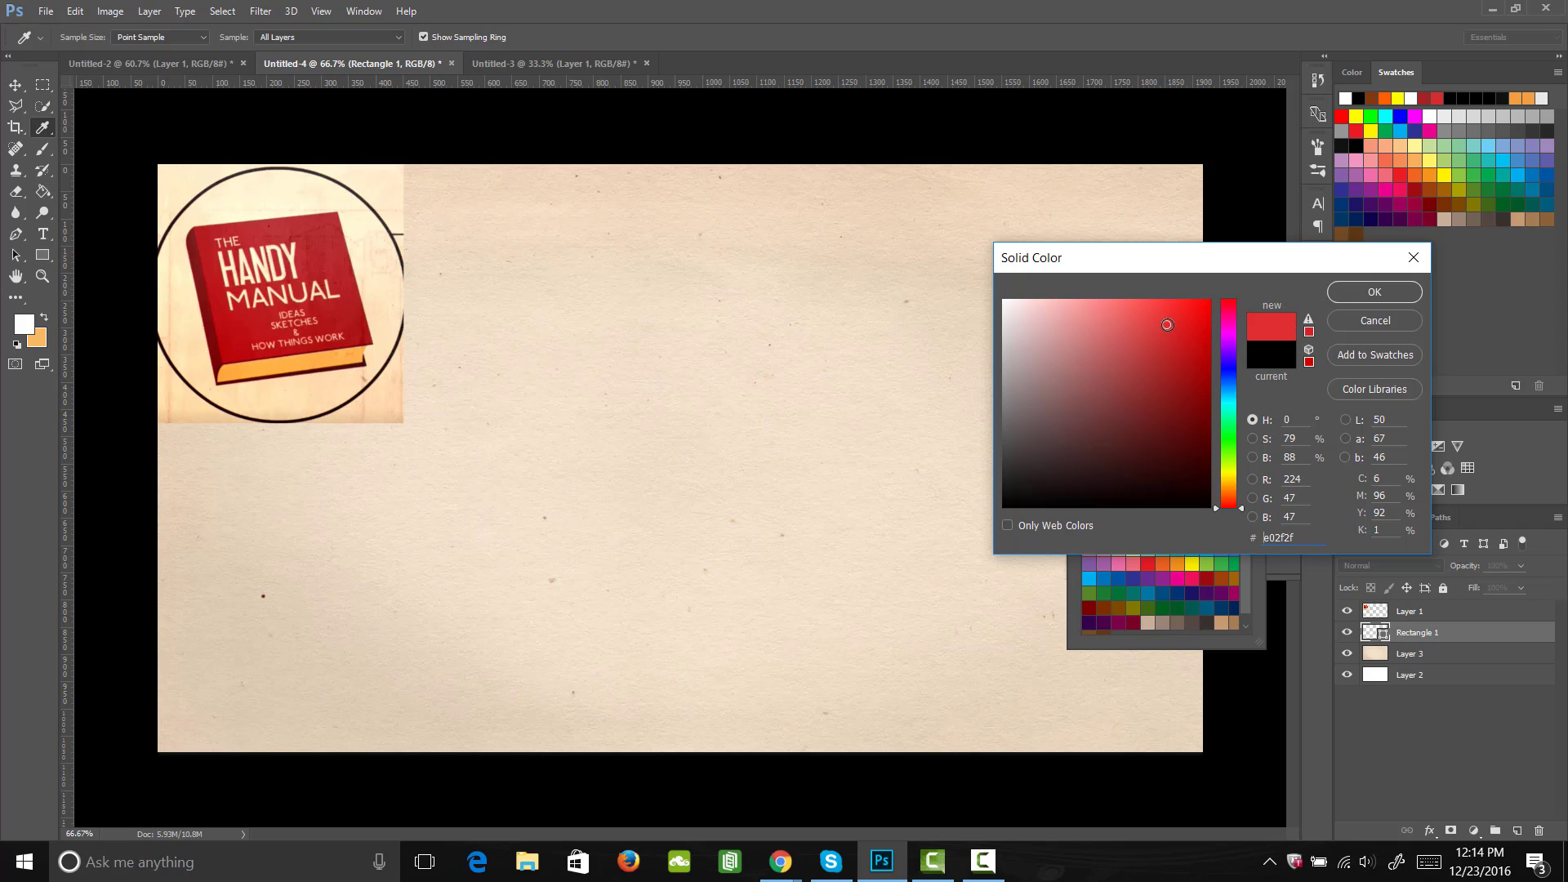
pyautogui.click(1387, 290)
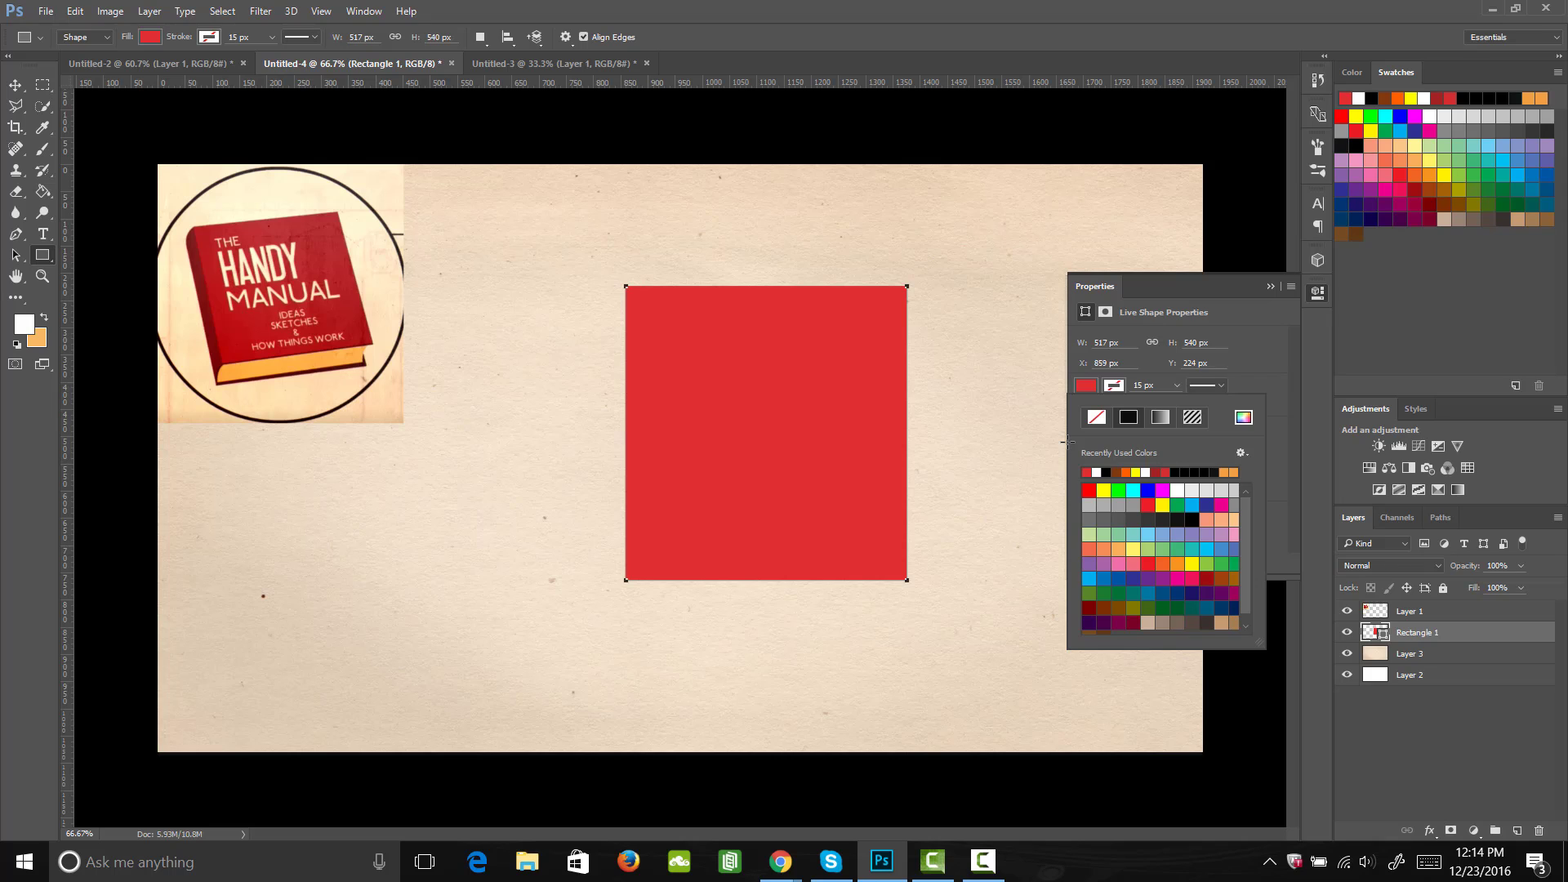
# Step: Give the rectangle a linear gradient fill and recolour its black colour stop to a bright red
pyautogui.click(1160, 418)
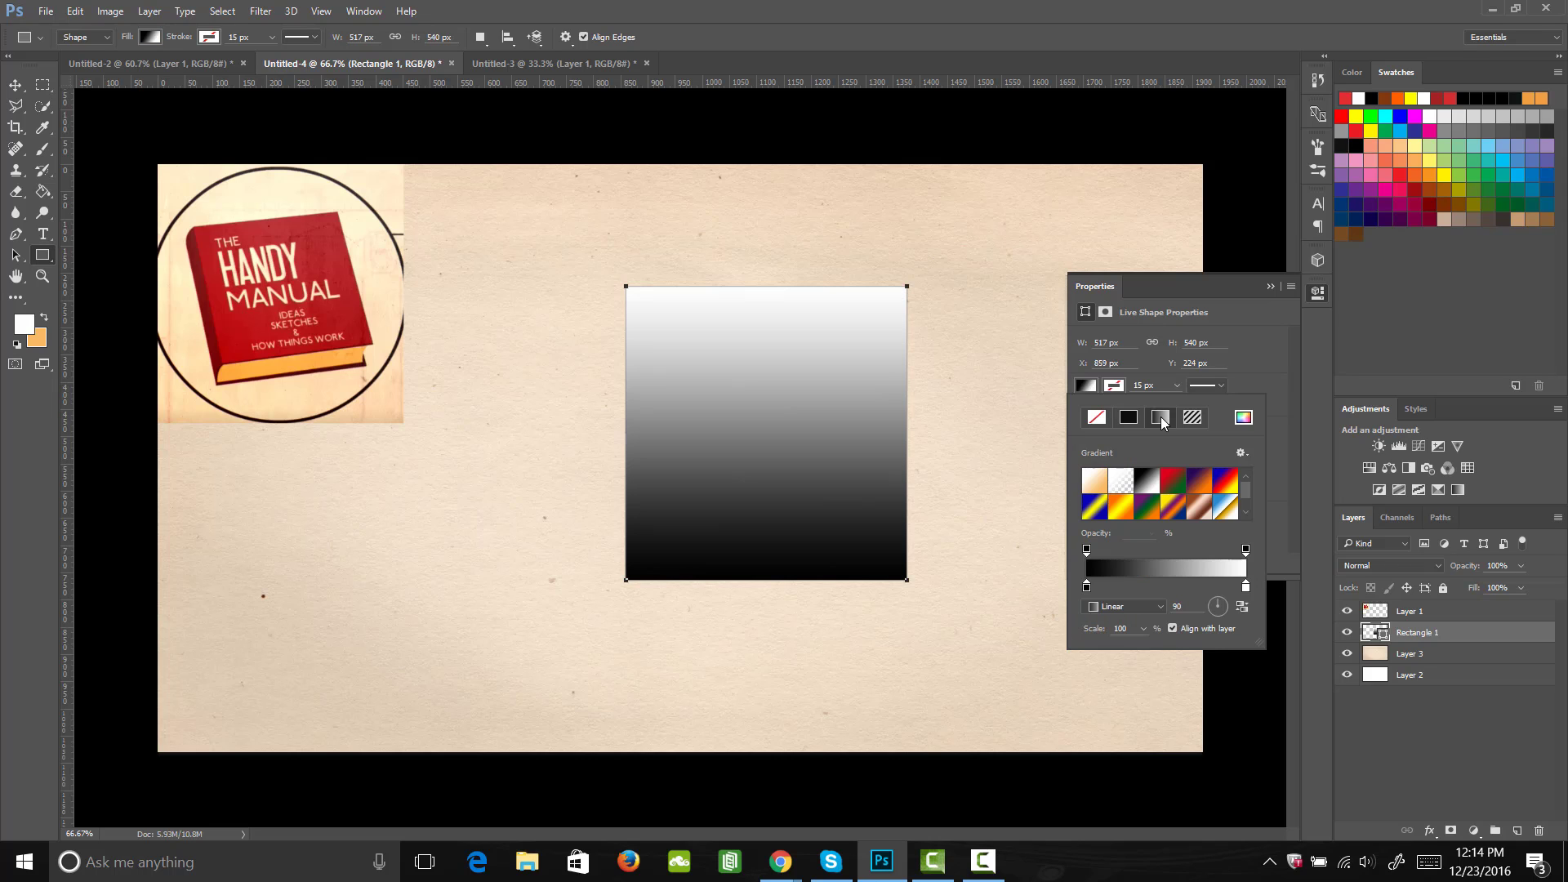
pyautogui.doubleClick(1087, 589)
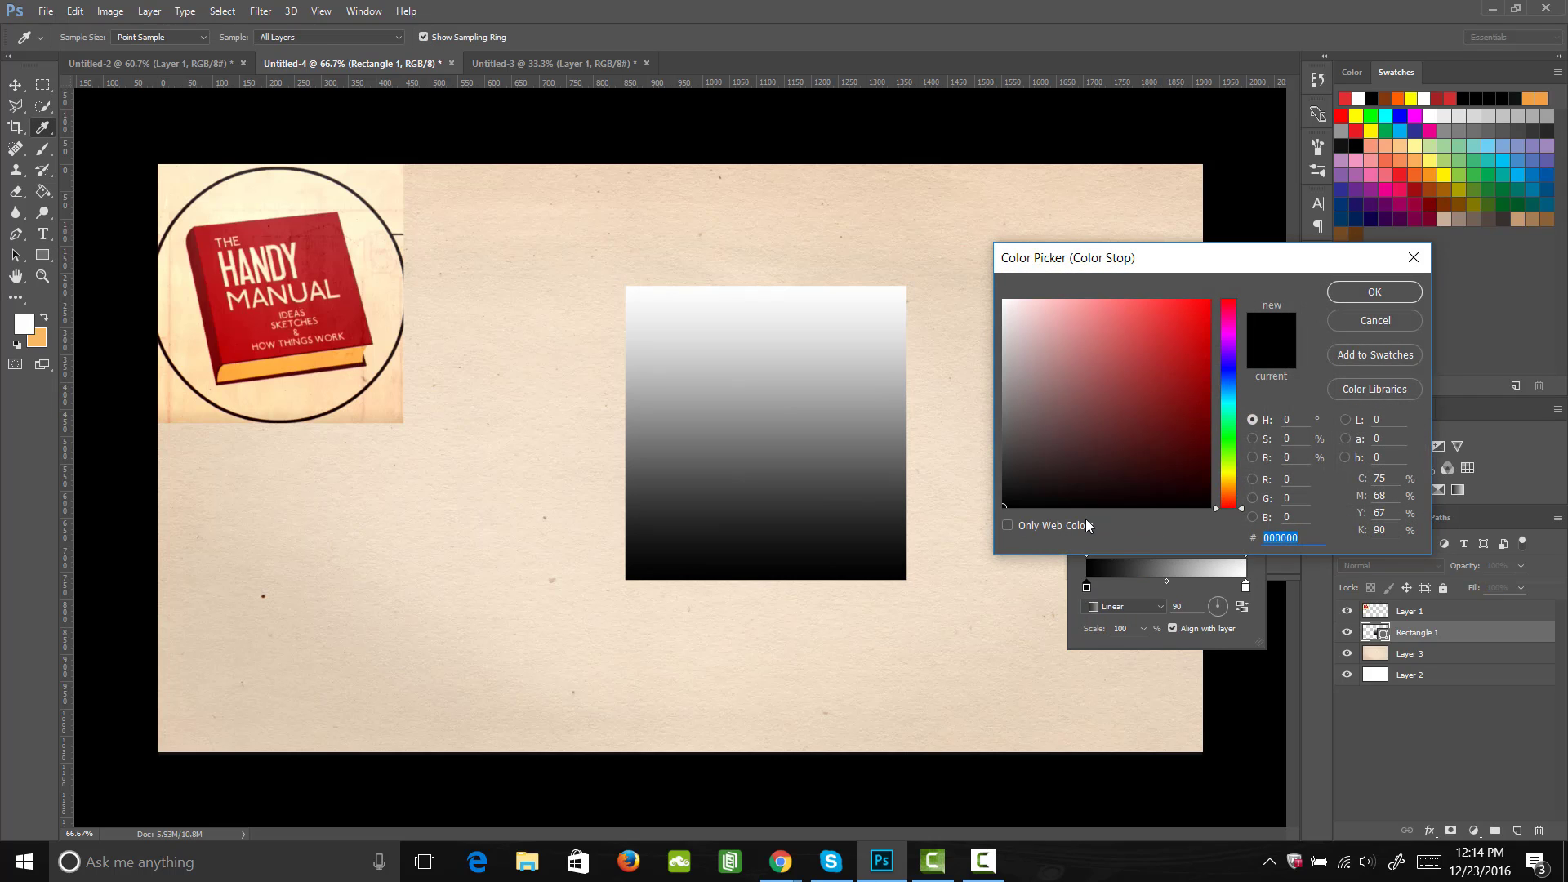
pyautogui.moveTo(1094, 484)
pyautogui.mouseDown()
pyautogui.moveTo(1131, 396)
pyautogui.moveTo(1198, 309)
pyautogui.moveTo(1189, 322)
pyautogui.moveTo(1241, 306)
pyautogui.mouseUp()
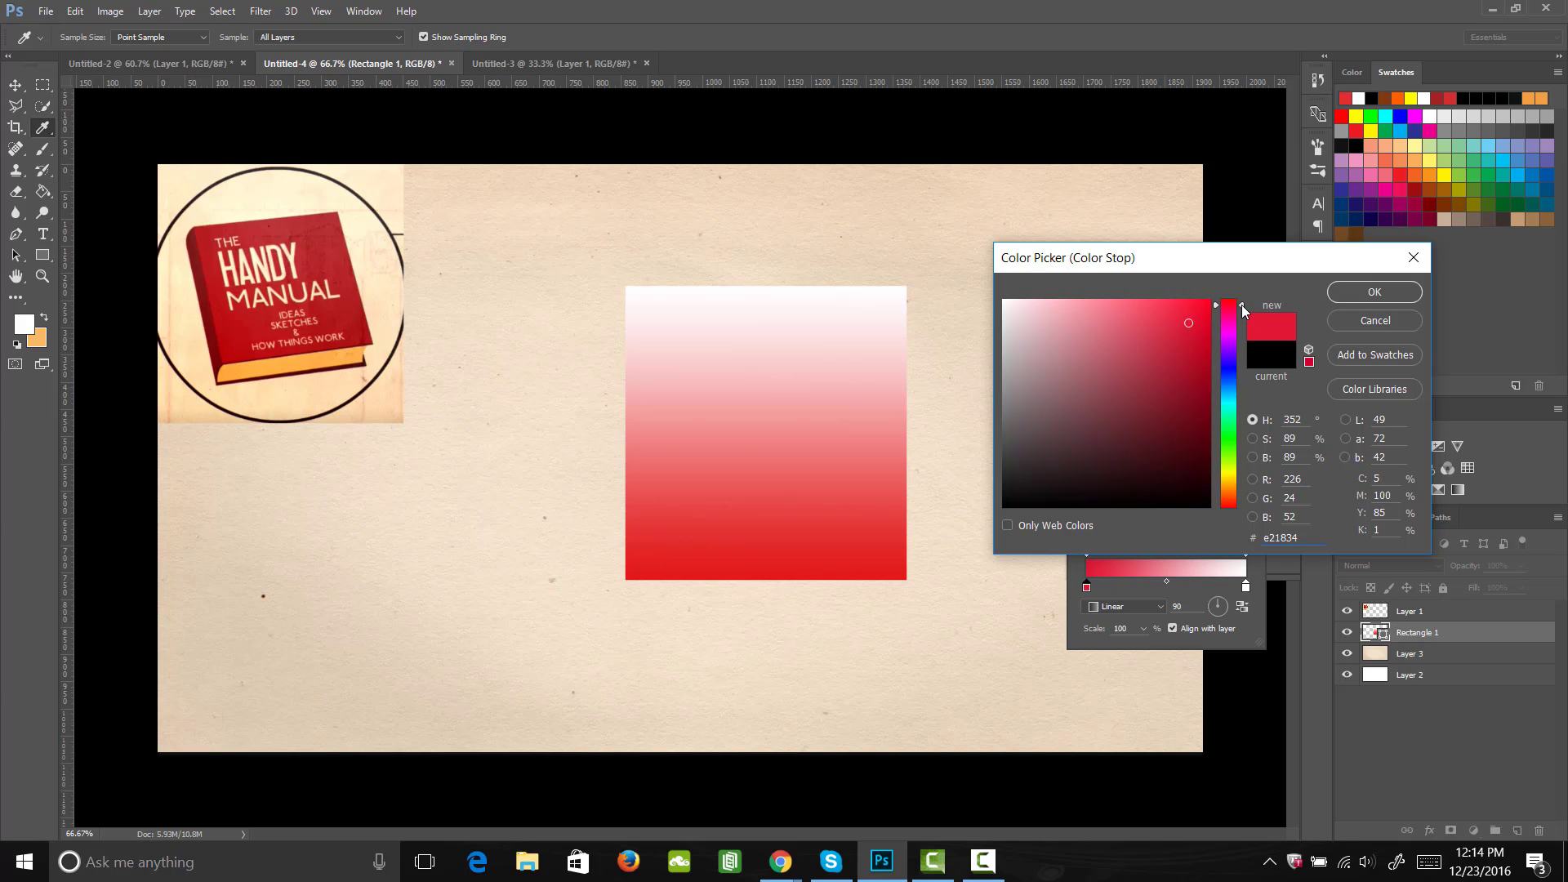
pyautogui.click(1355, 290)
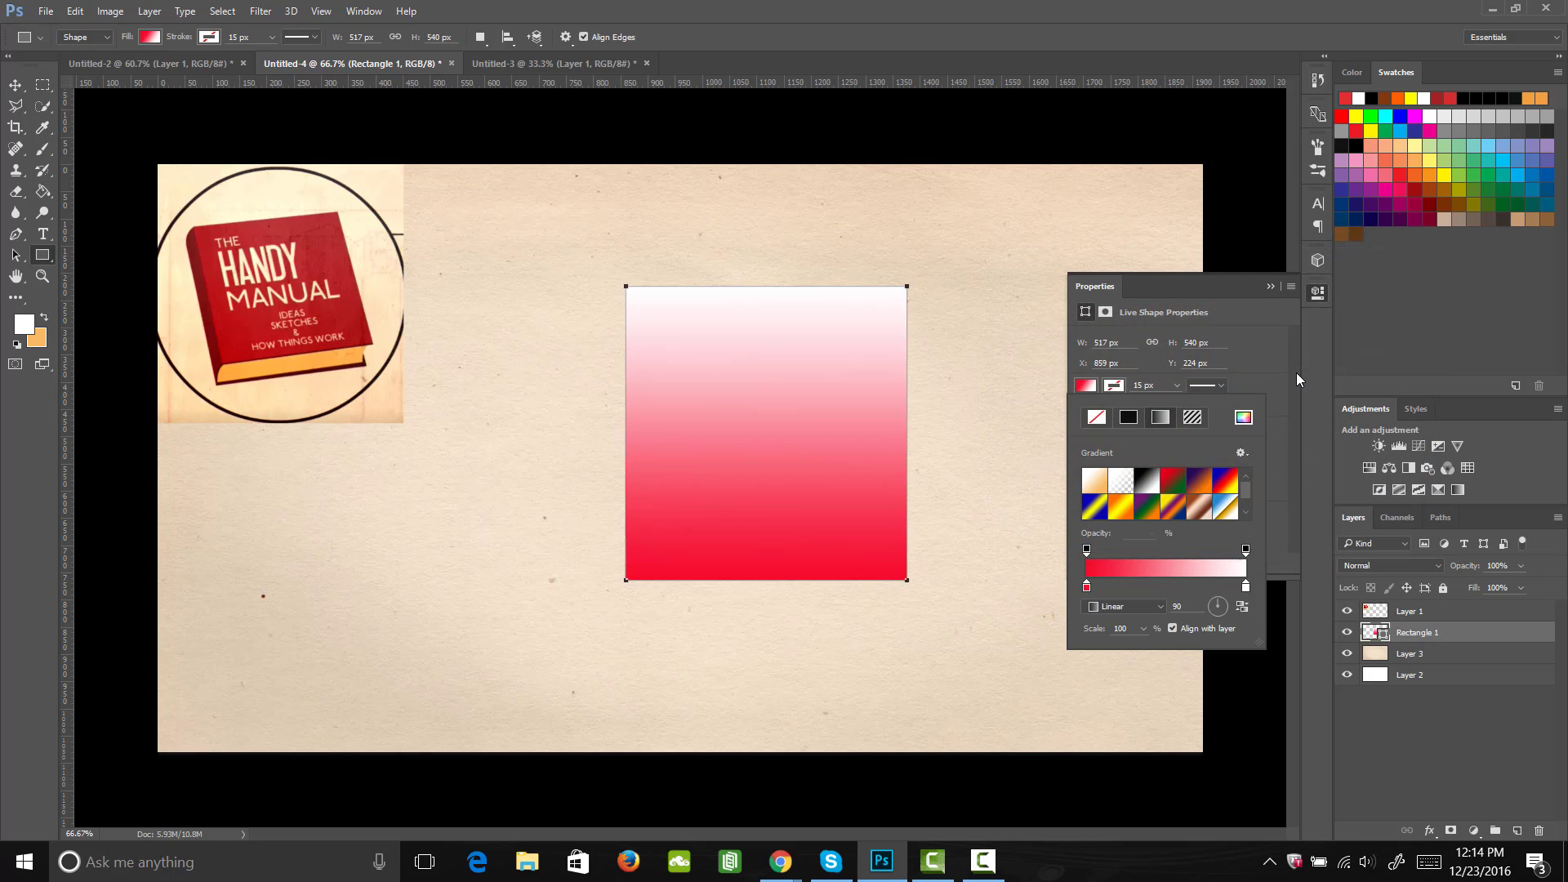
# Step: Set the gradient's white colour stop to the slightly darker red #e41533 and close the shape properties
pyautogui.doubleClick(1245, 586)
pyautogui.click(1193, 324)
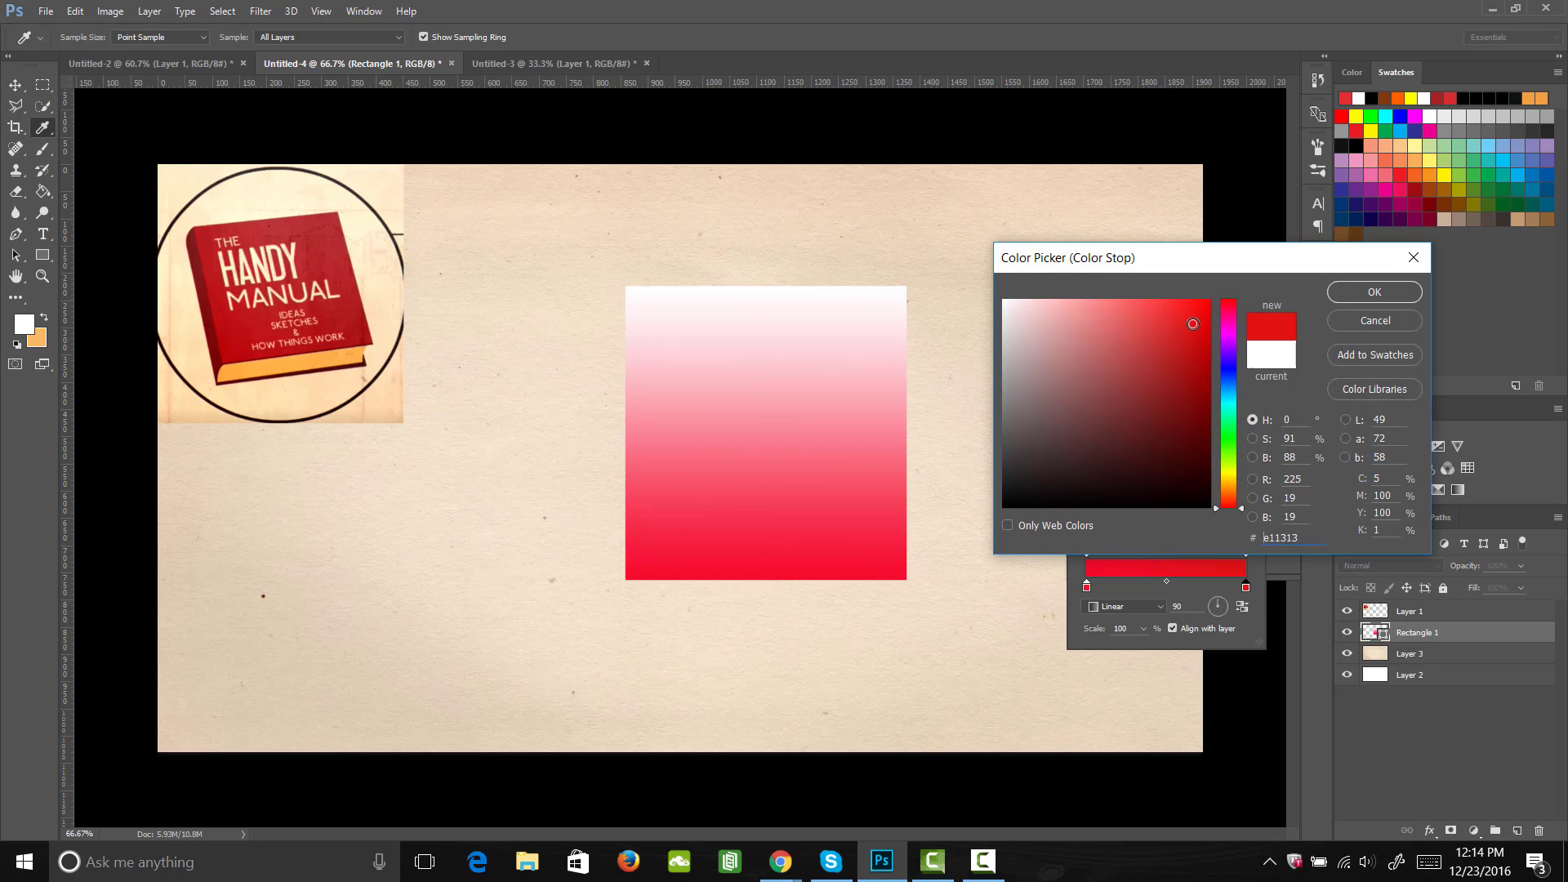
pyautogui.moveTo(1240, 508)
pyautogui.mouseDown()
pyautogui.moveTo(1235, 305)
pyautogui.moveTo(1194, 363)
pyautogui.moveTo(1191, 321)
pyautogui.mouseUp()
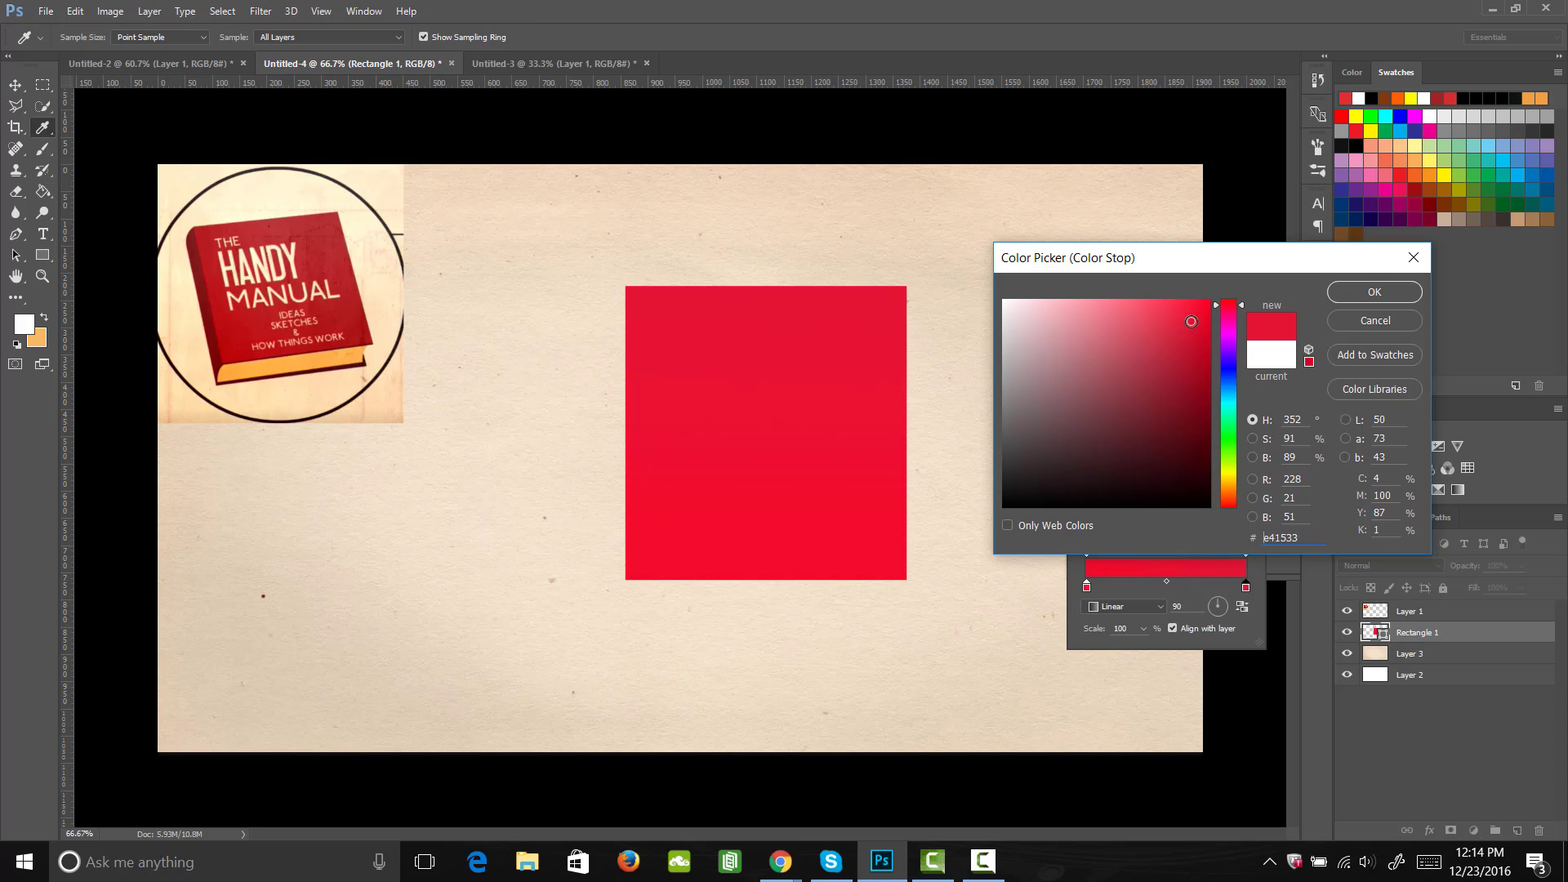
pyautogui.click(1366, 293)
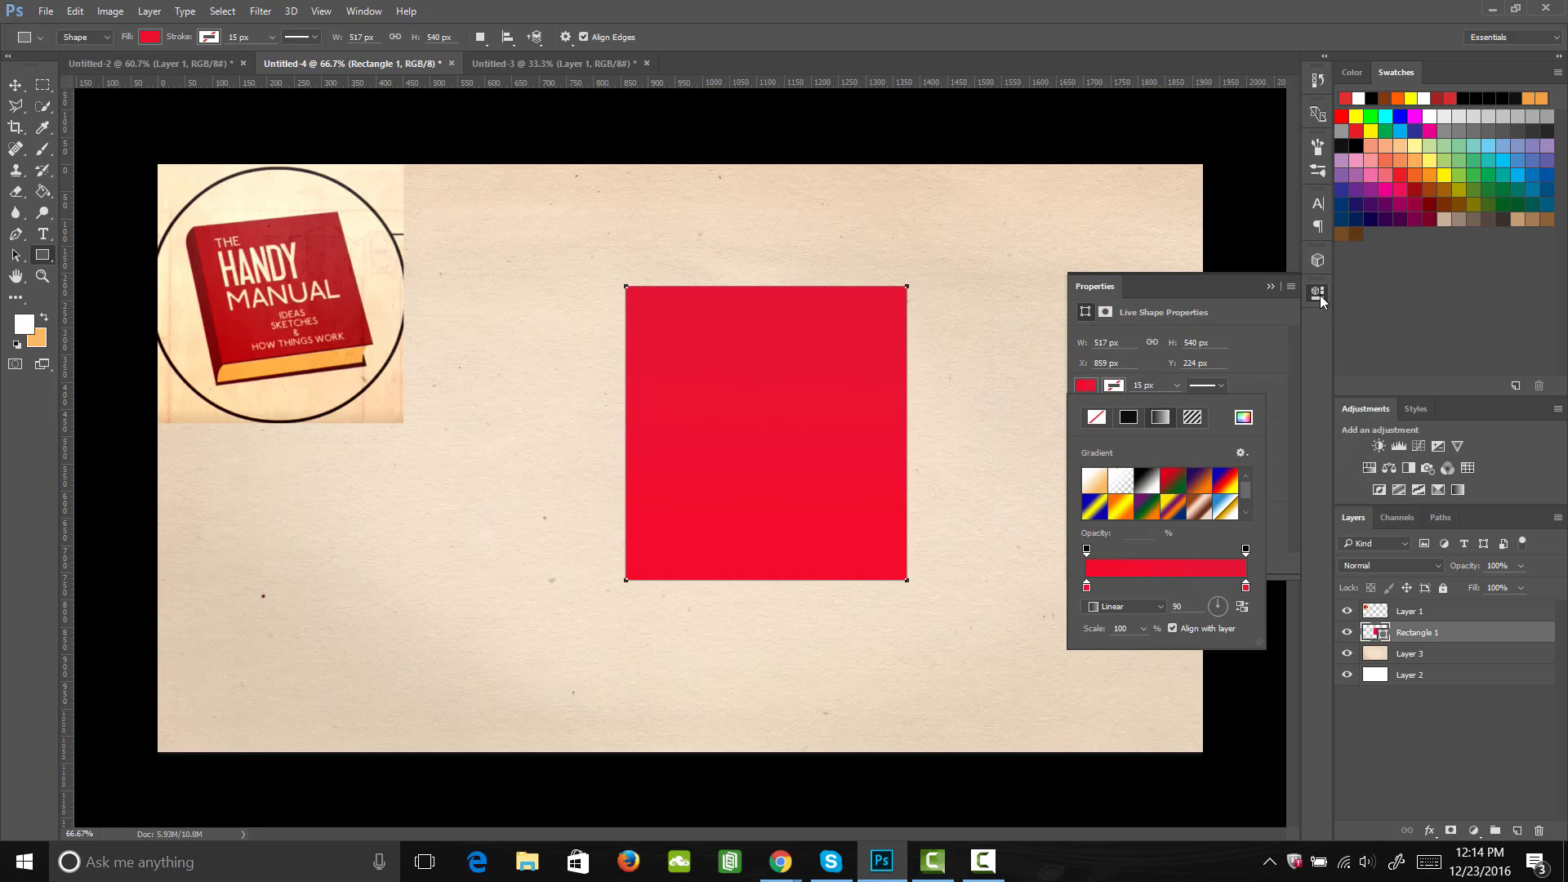
pyautogui.click(1320, 294)
pyautogui.click(1320, 296)
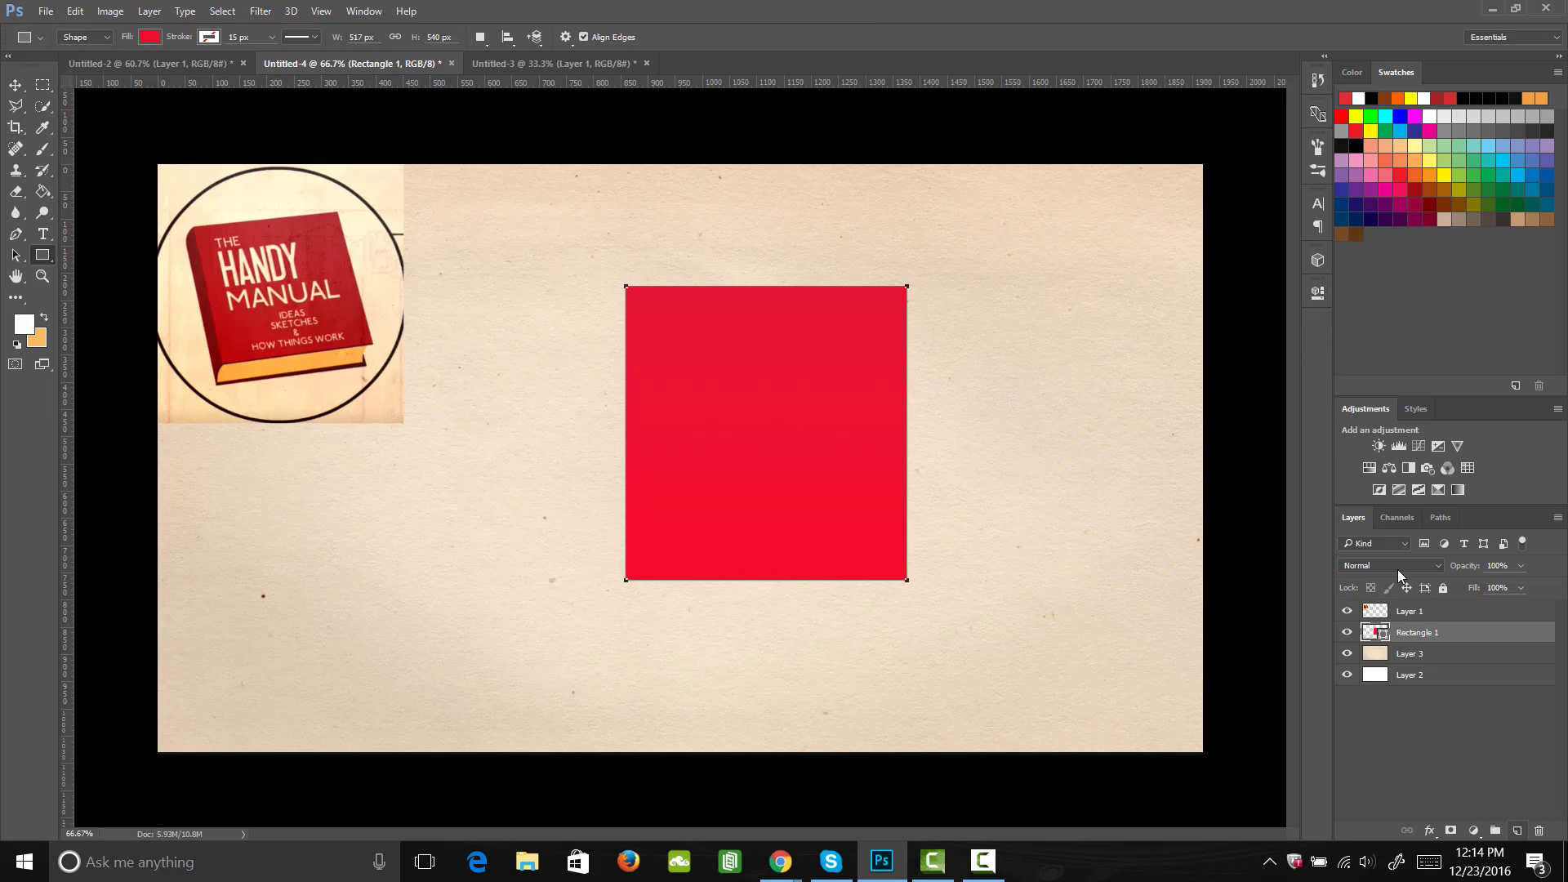
# Step: On a new layer, create a text box over the upper part of the red rectangle with the font size set to 72 pt
pyautogui.click(1517, 831)
pyautogui.press('t')
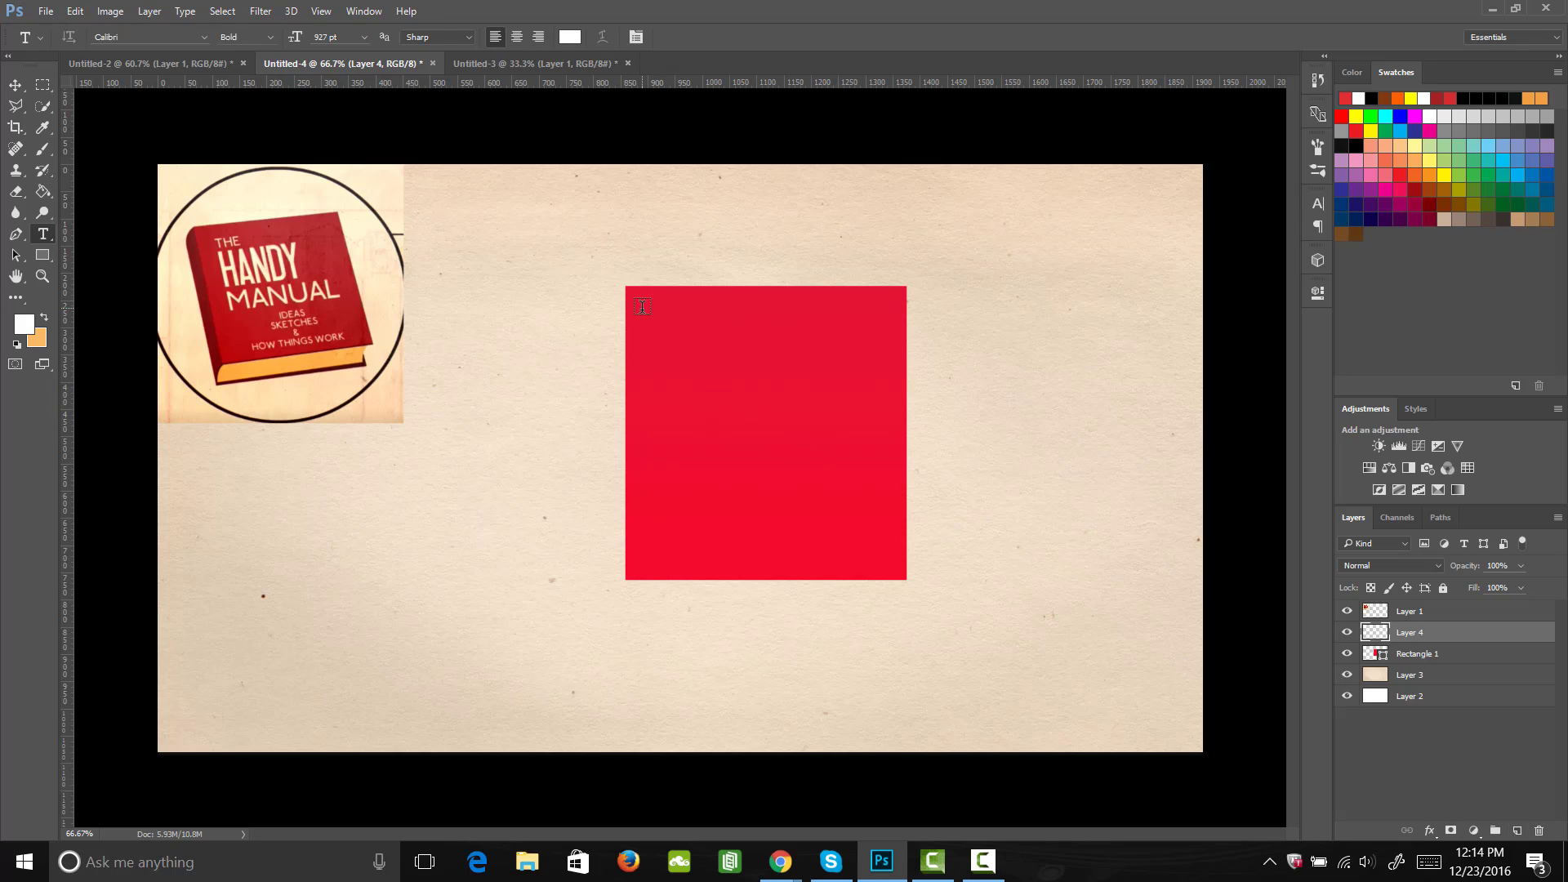
pyautogui.moveTo(644, 309); pyautogui.dragTo(876, 472)
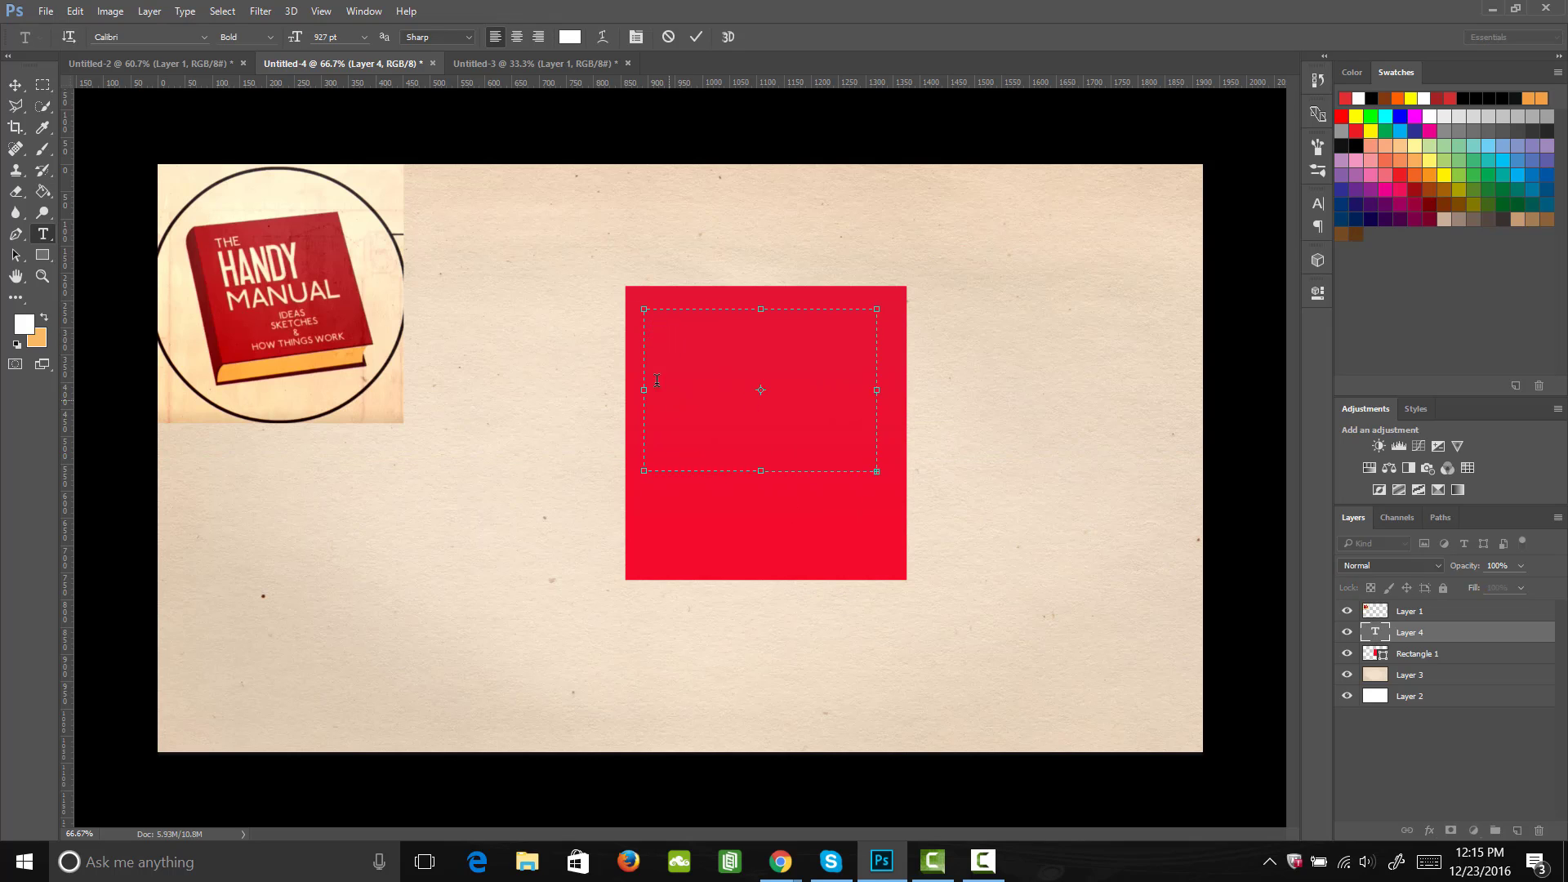
pyautogui.click(364, 37)
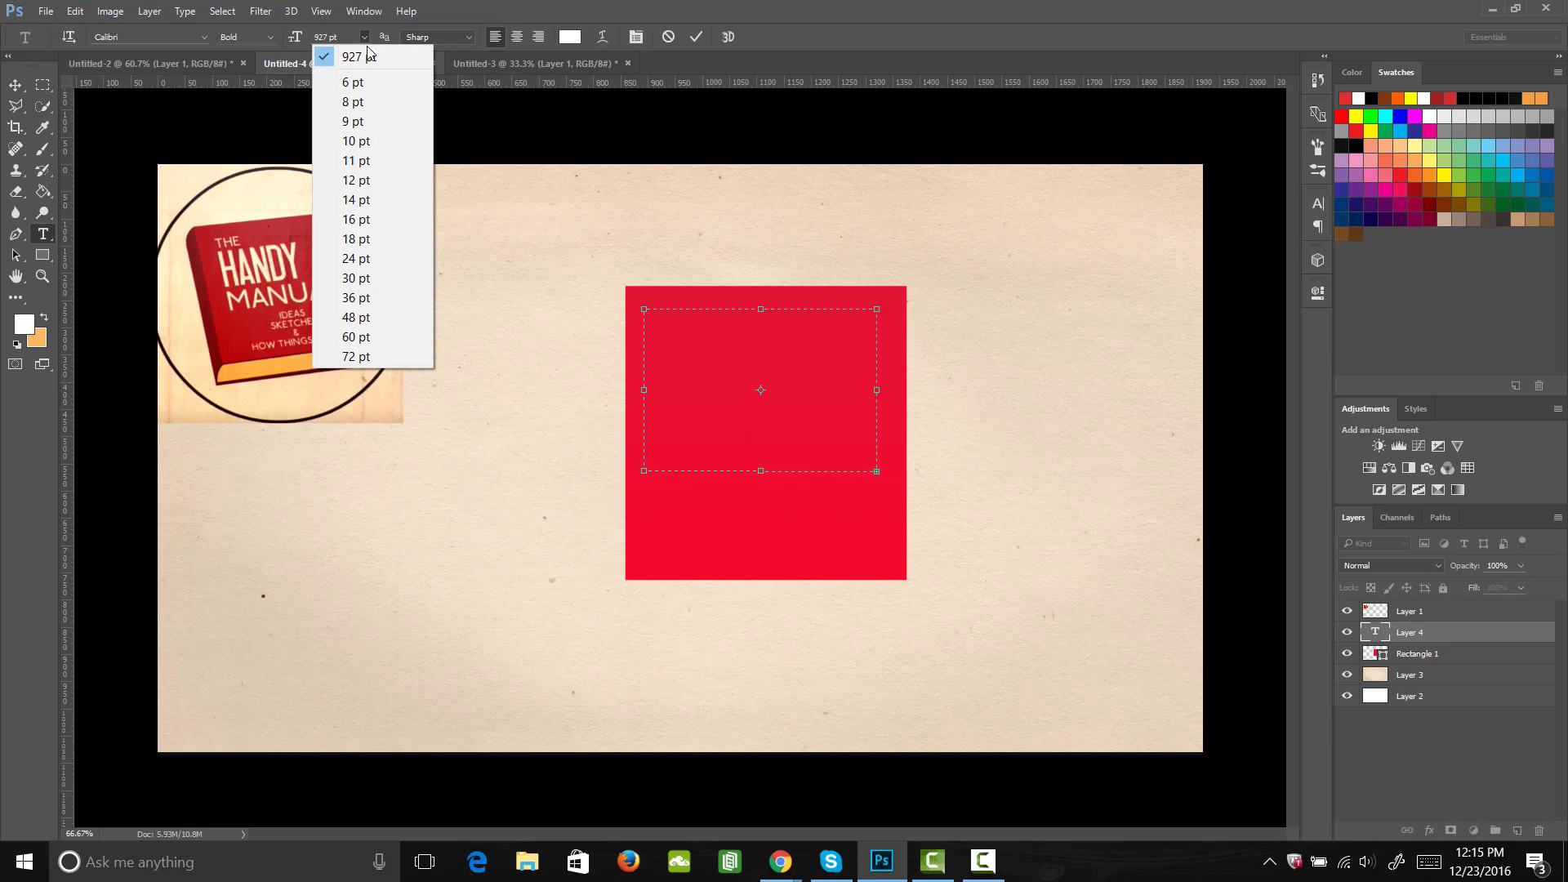
pyautogui.click(355, 356)
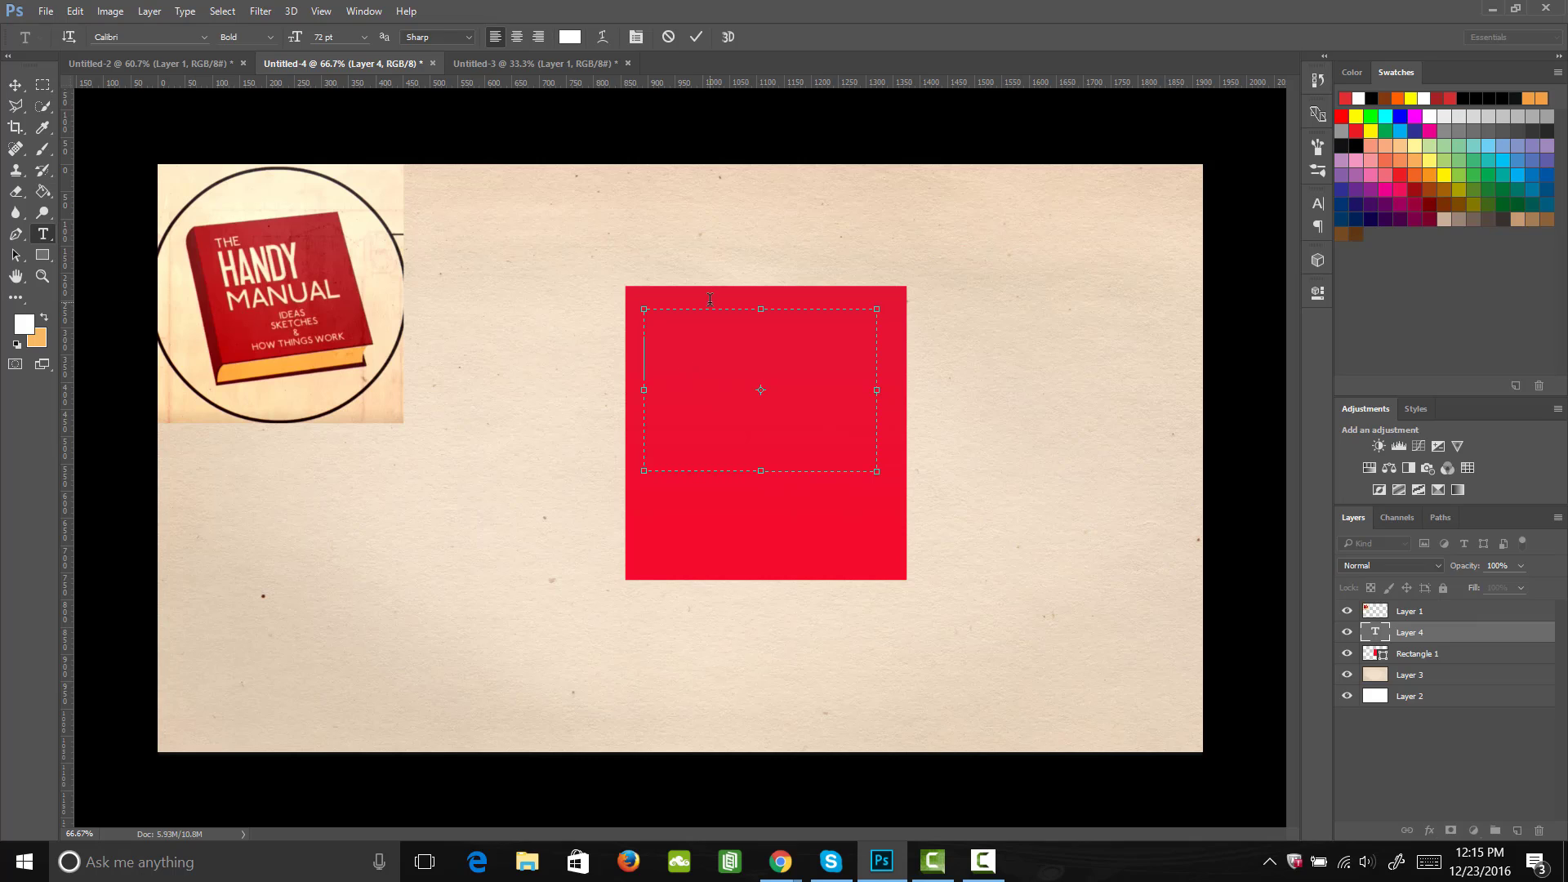
# Step: Enter "The Handy Manual" with one word per line and extend the text box down to near the rectangle's lower edge
pyautogui.write('The ')
pyautogui.write('Handy')
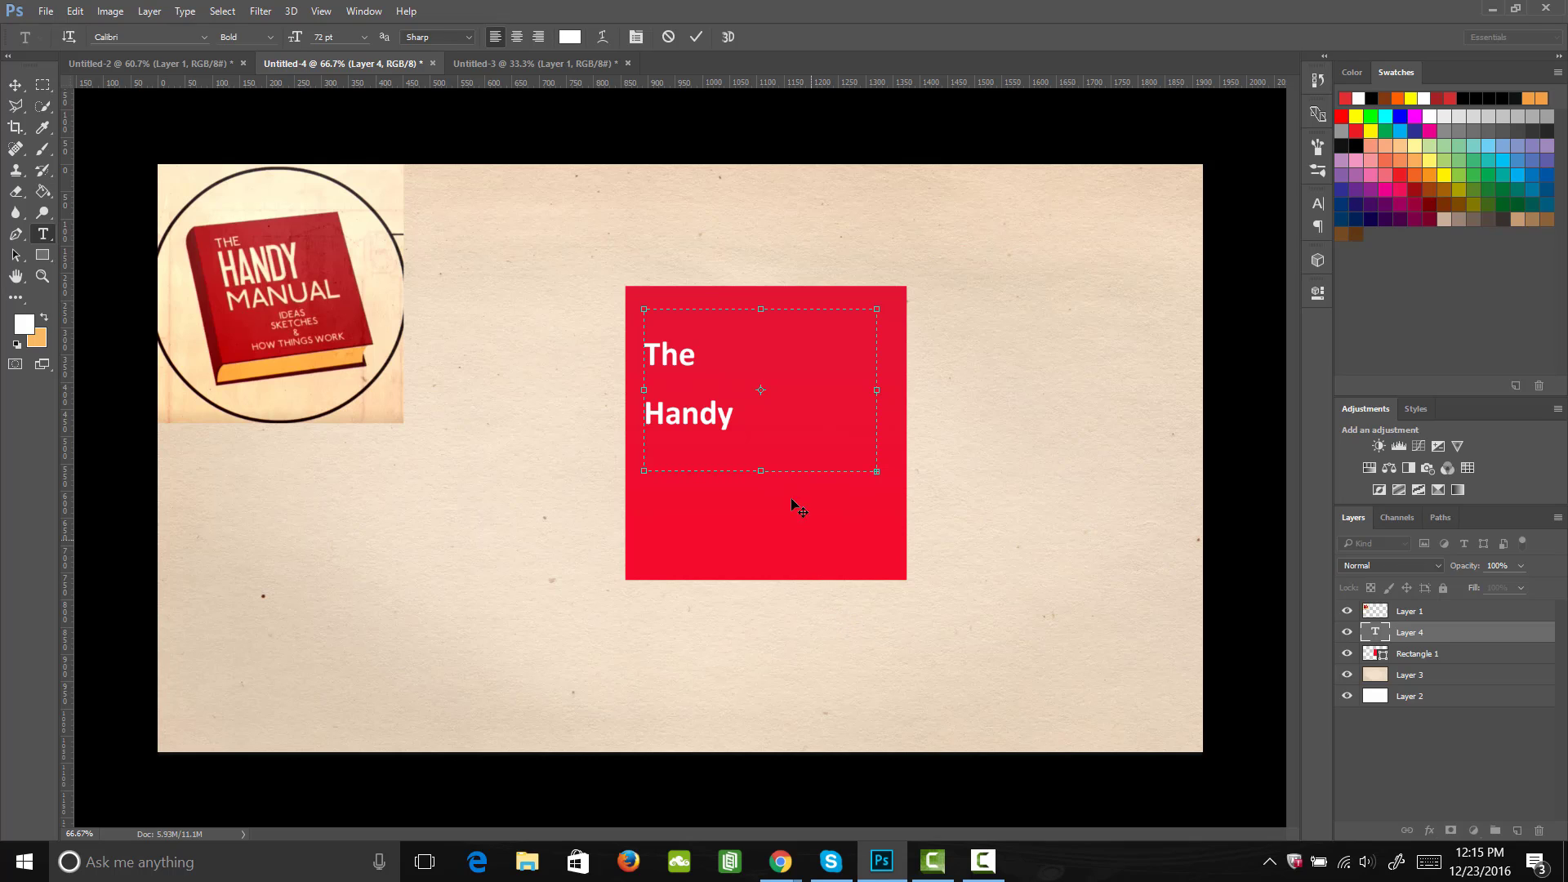
pyautogui.moveTo(763, 472); pyautogui.dragTo(762, 570)
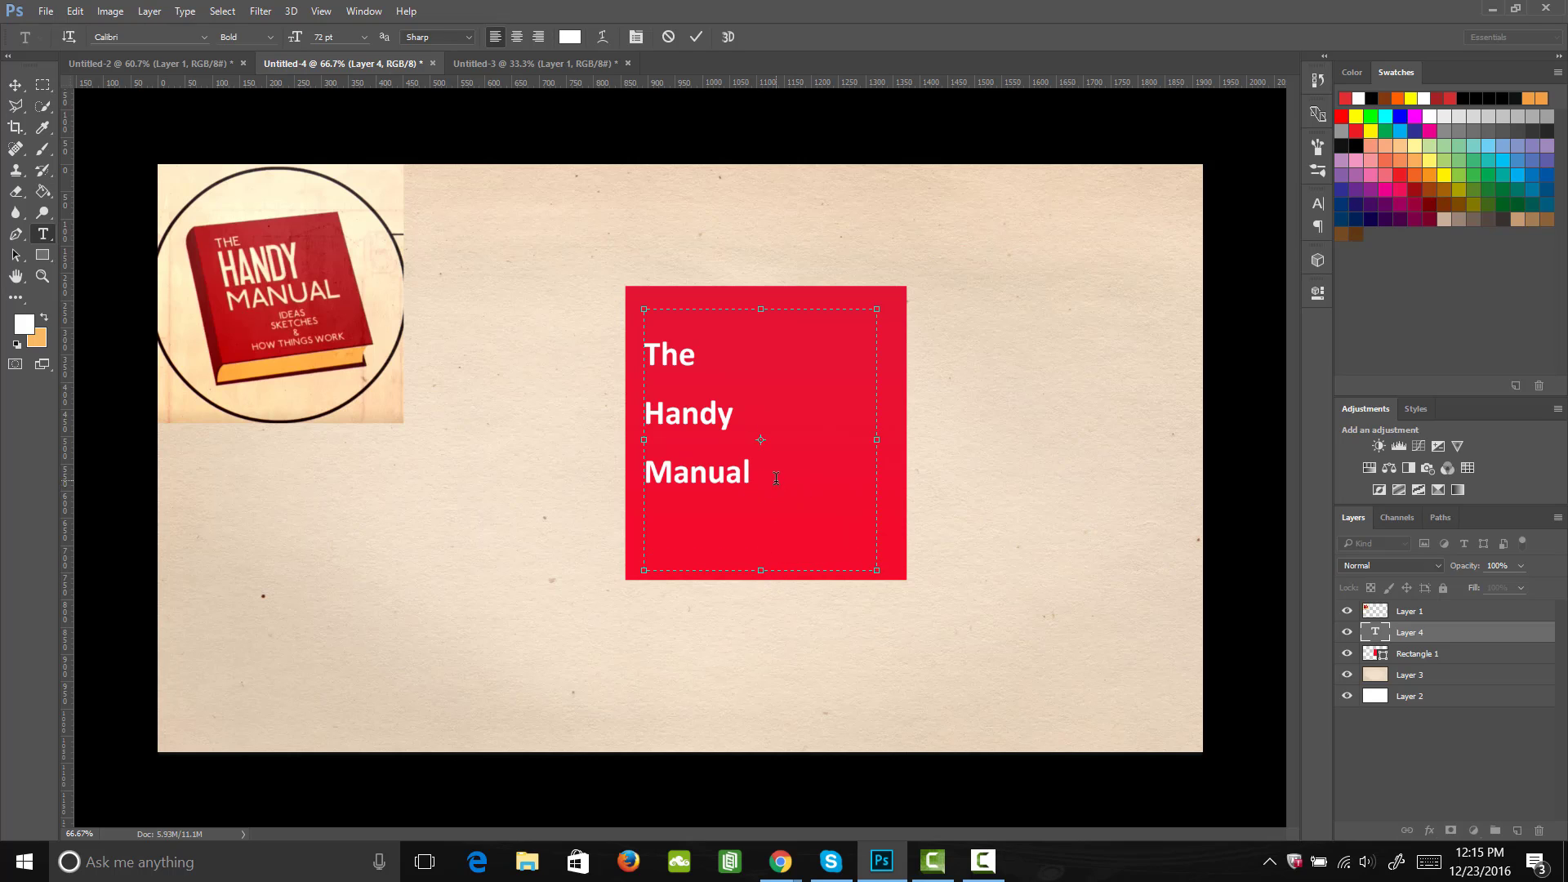
# Step: Select all three lines of the title and reduce their leading to 34.01 pt in the character settings
pyautogui.moveTo(776, 478); pyautogui.dragTo(556, 255)
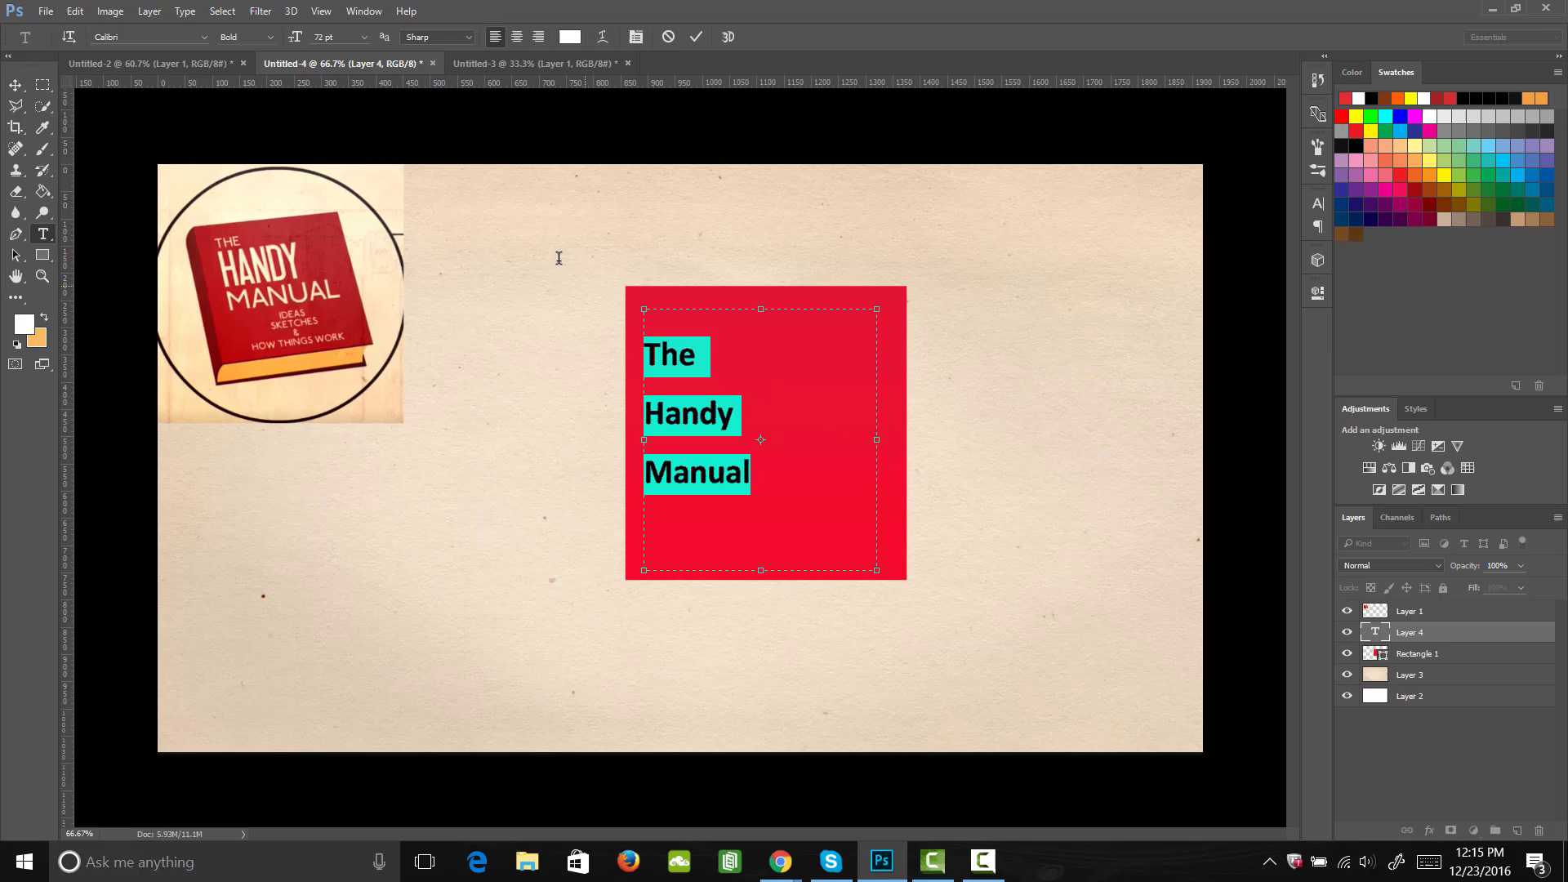
pyautogui.click(1318, 204)
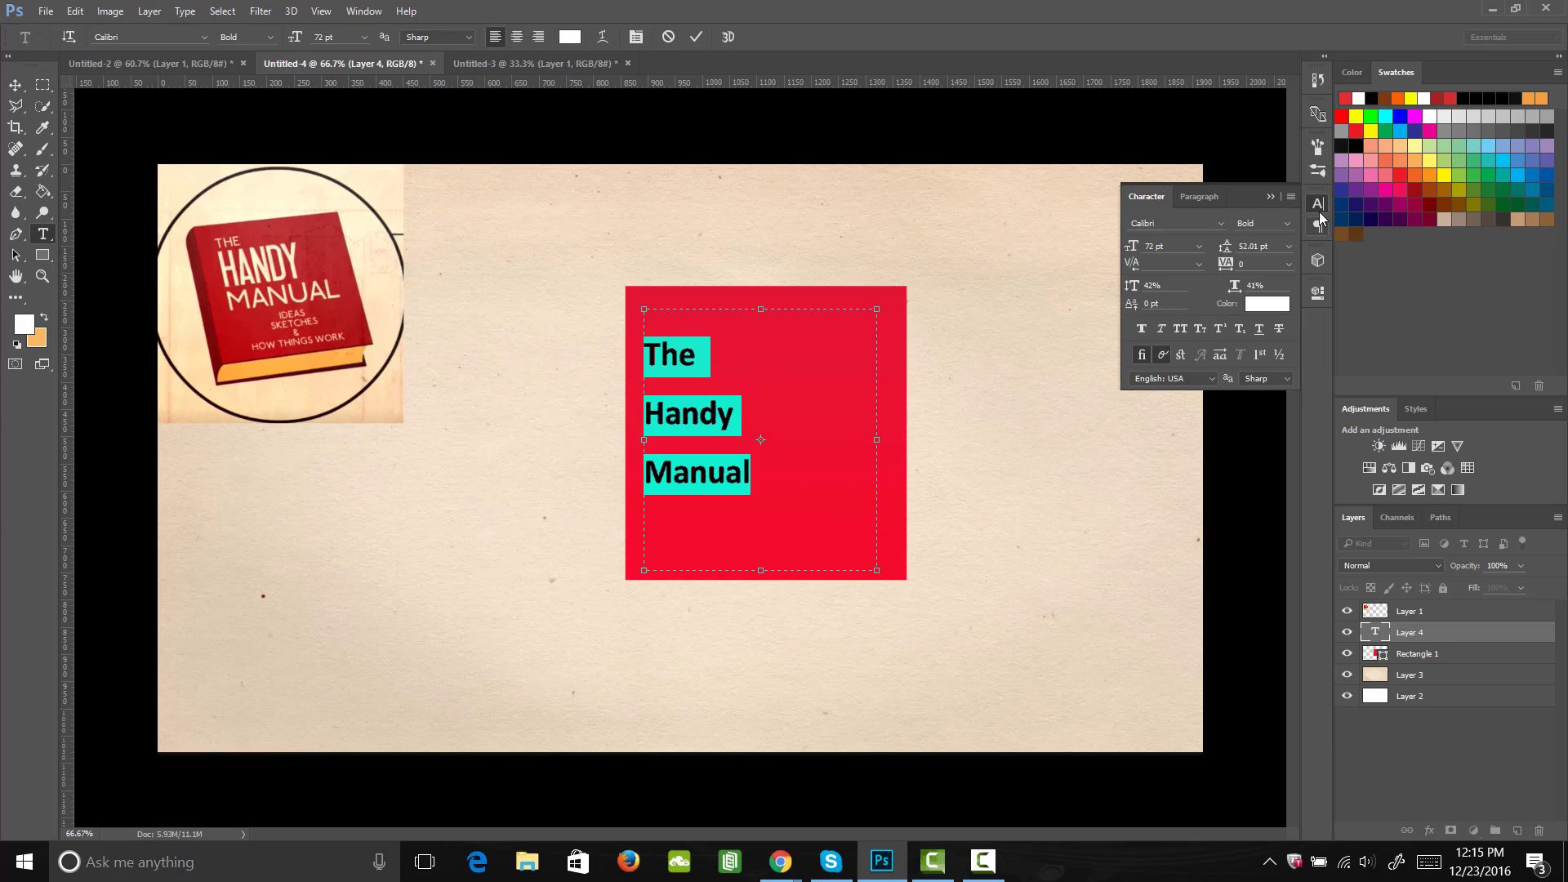
pyautogui.click(364, 12)
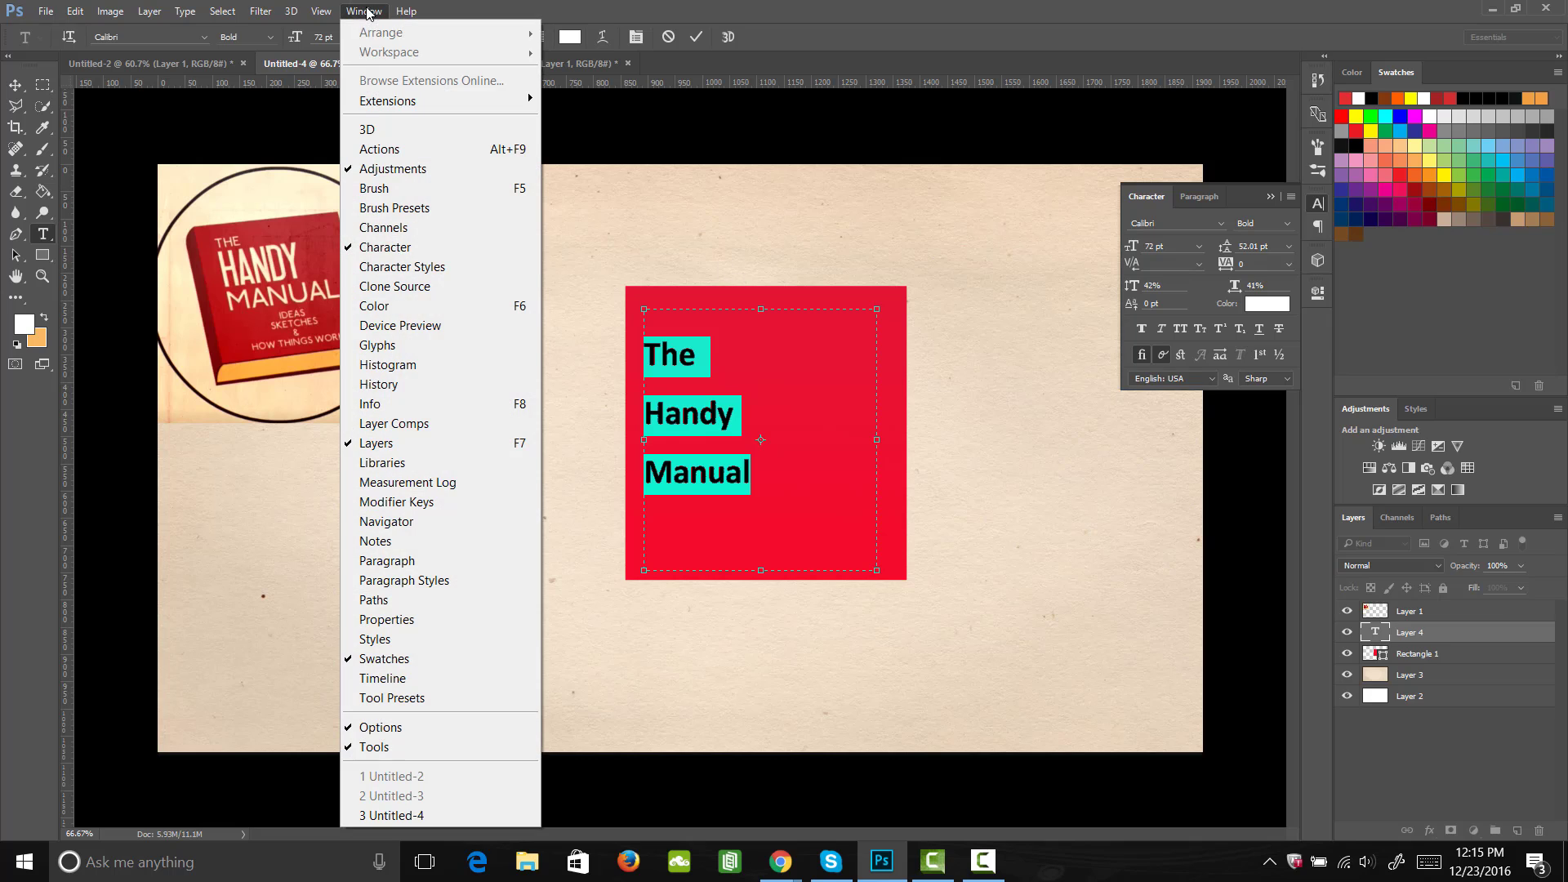
pyautogui.click(420, 248)
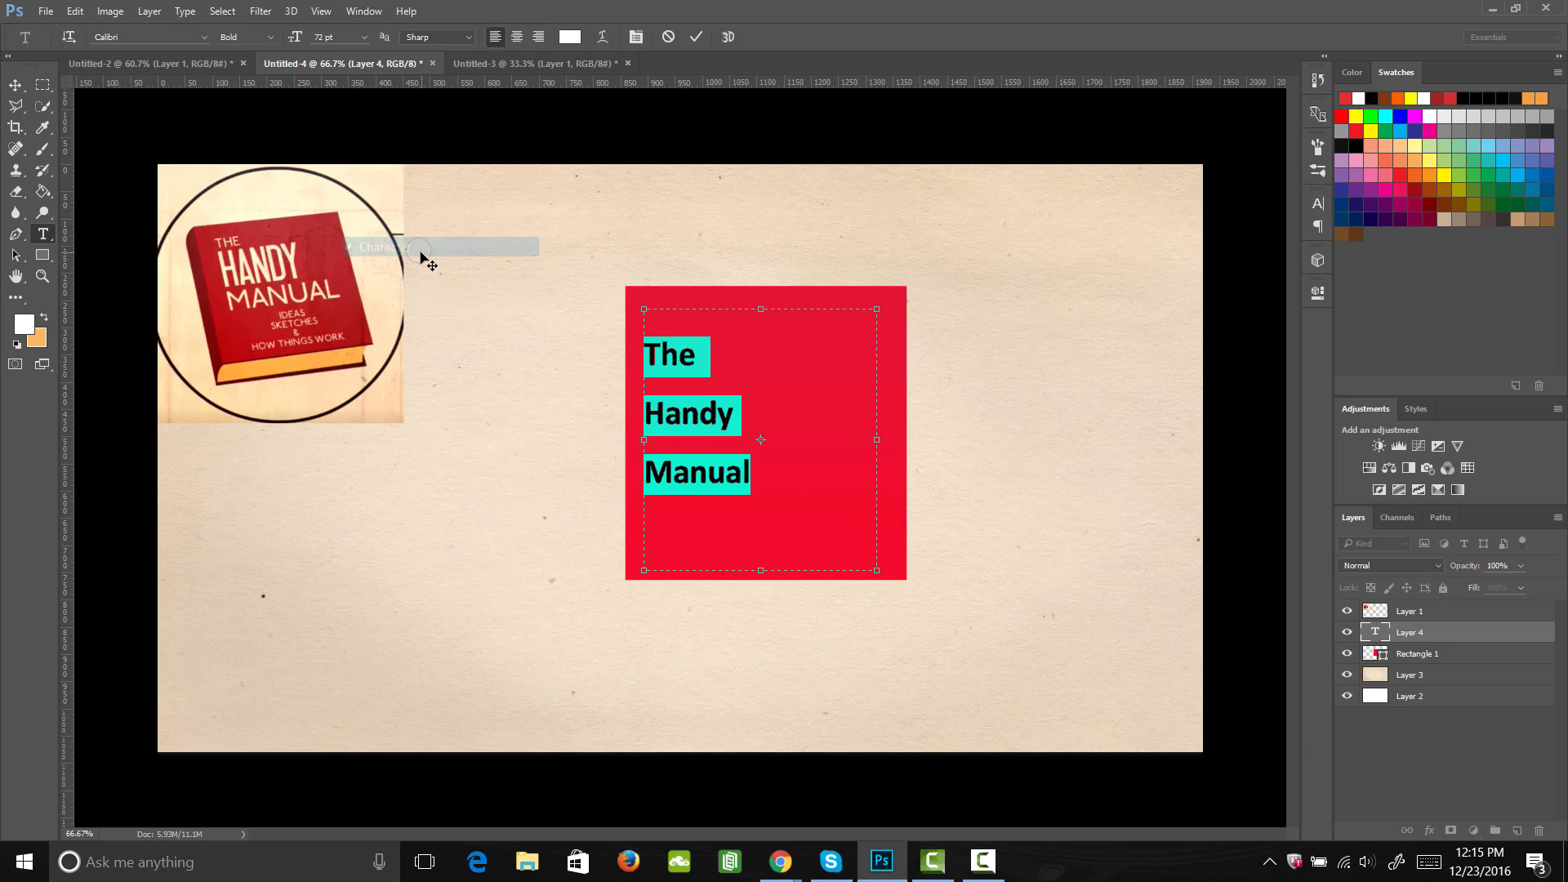
pyautogui.click(1318, 204)
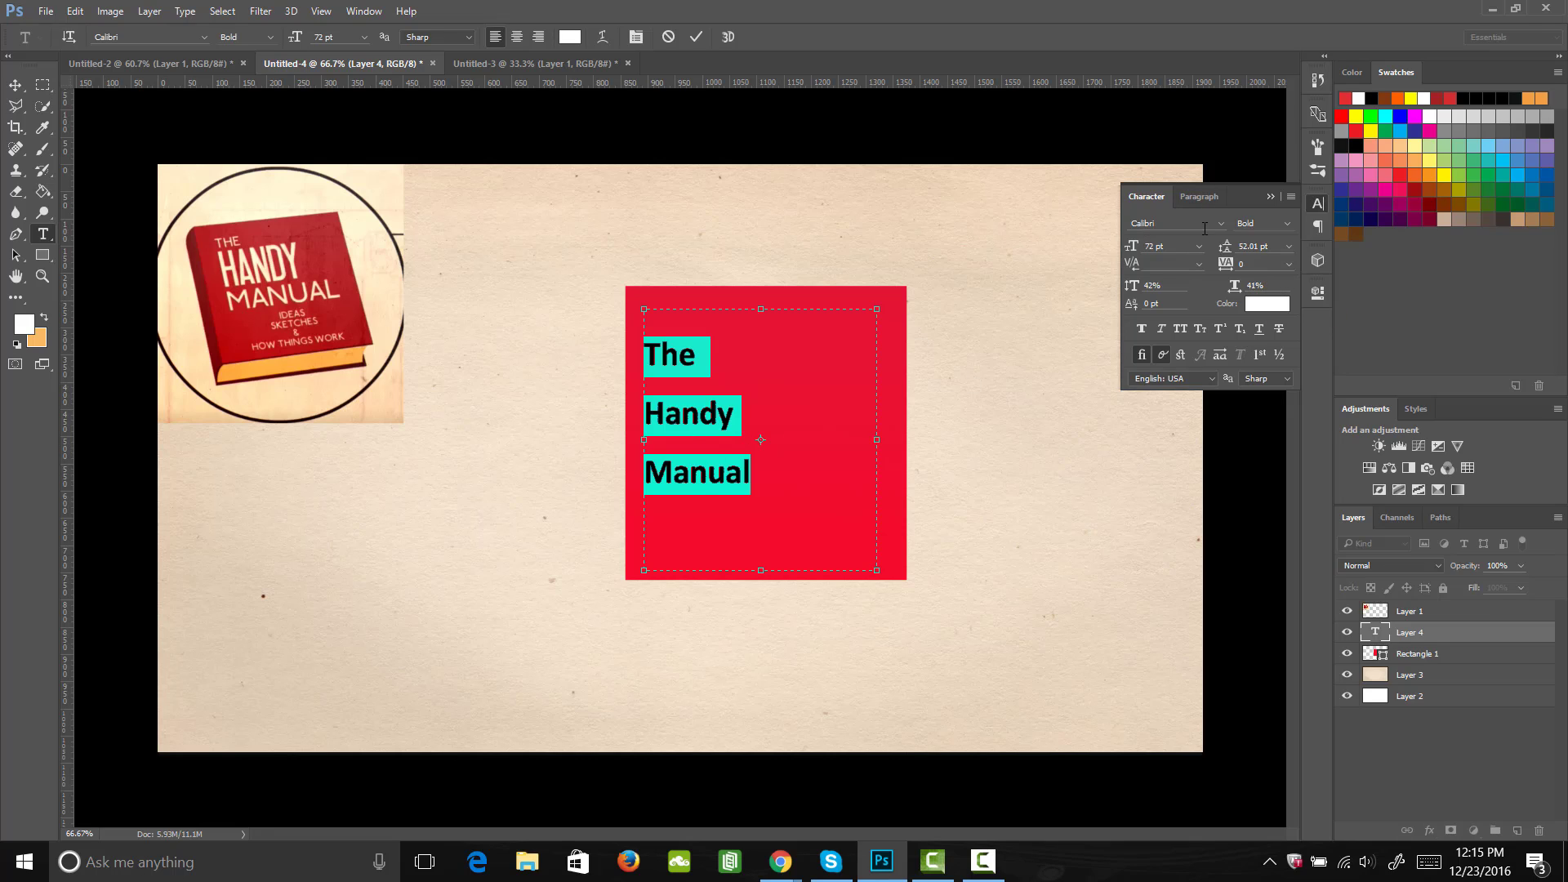
pyautogui.moveTo(1226, 246); pyautogui.dragTo(1207, 256)
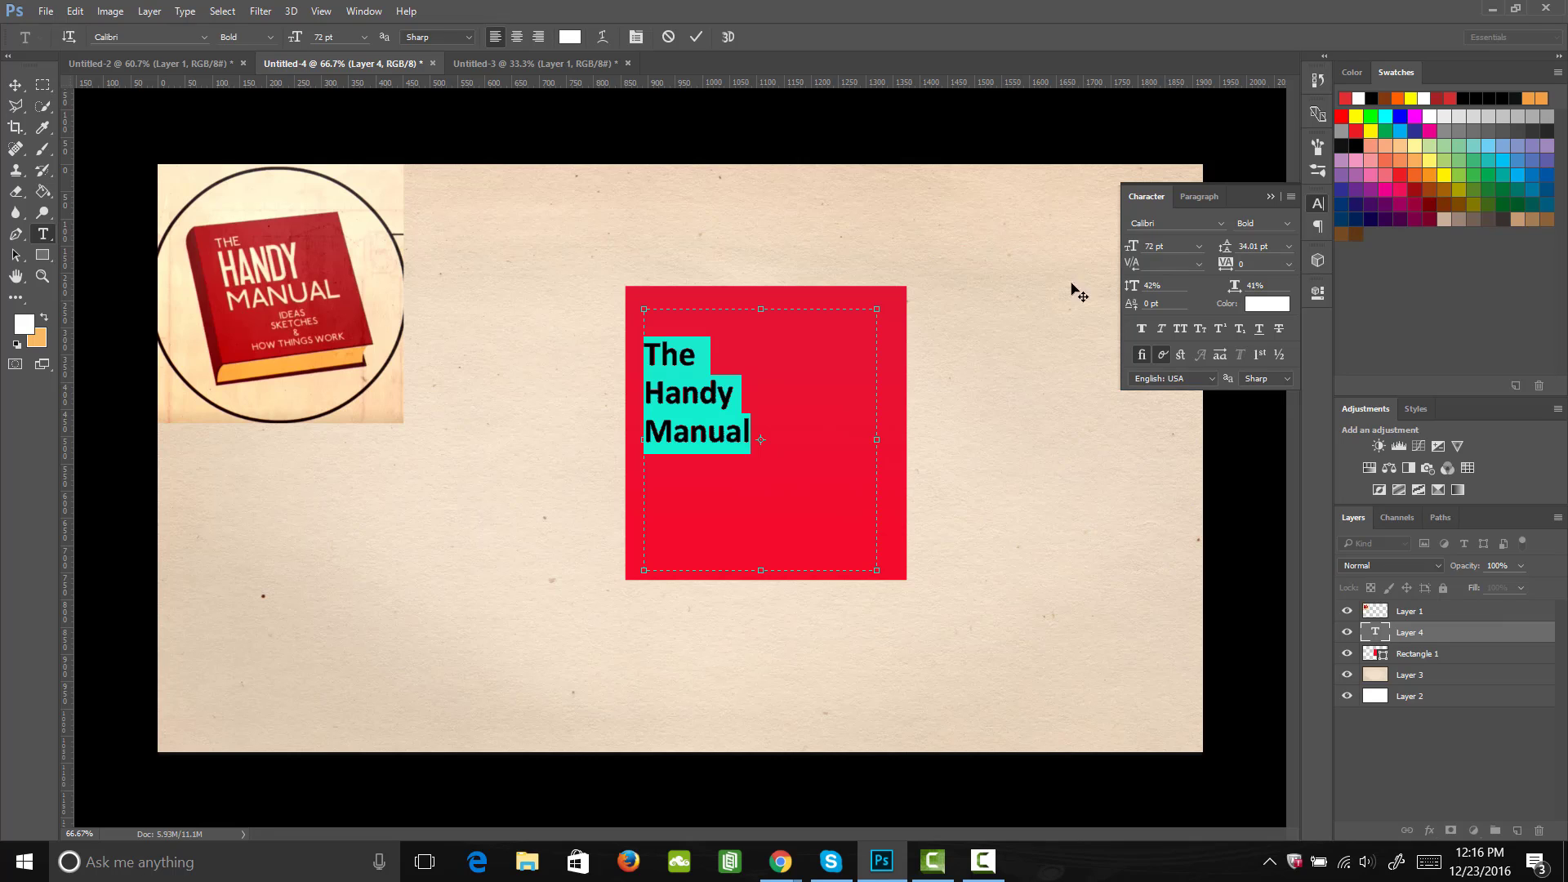
# Step: Change the font style of the word "The" in the title to Regular
pyautogui.click(695, 359)
pyautogui.doubleClick(674, 358)
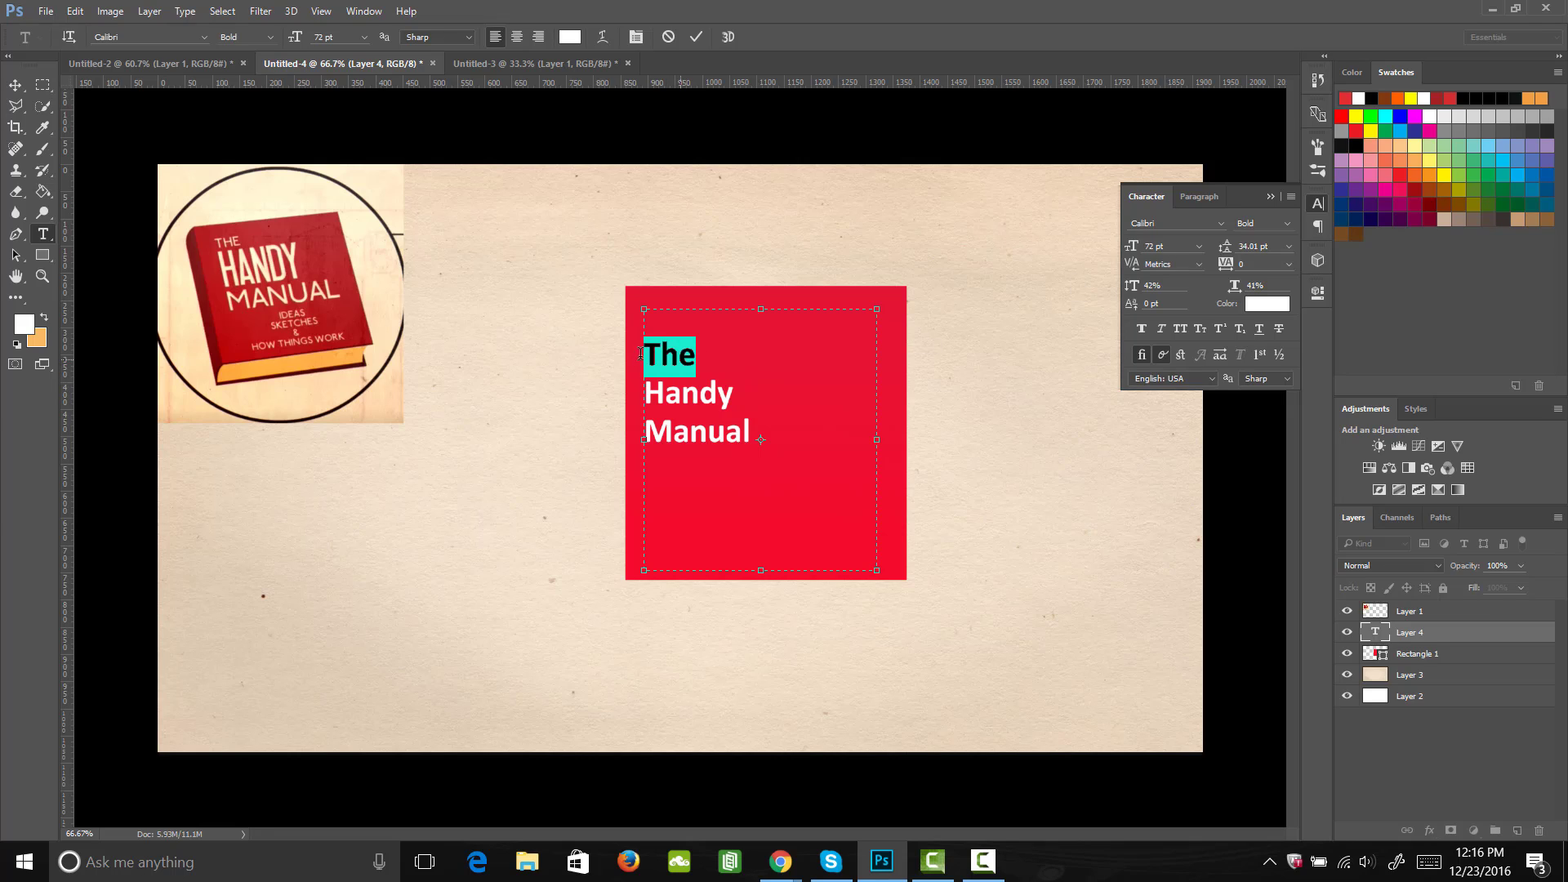
pyautogui.click(272, 42)
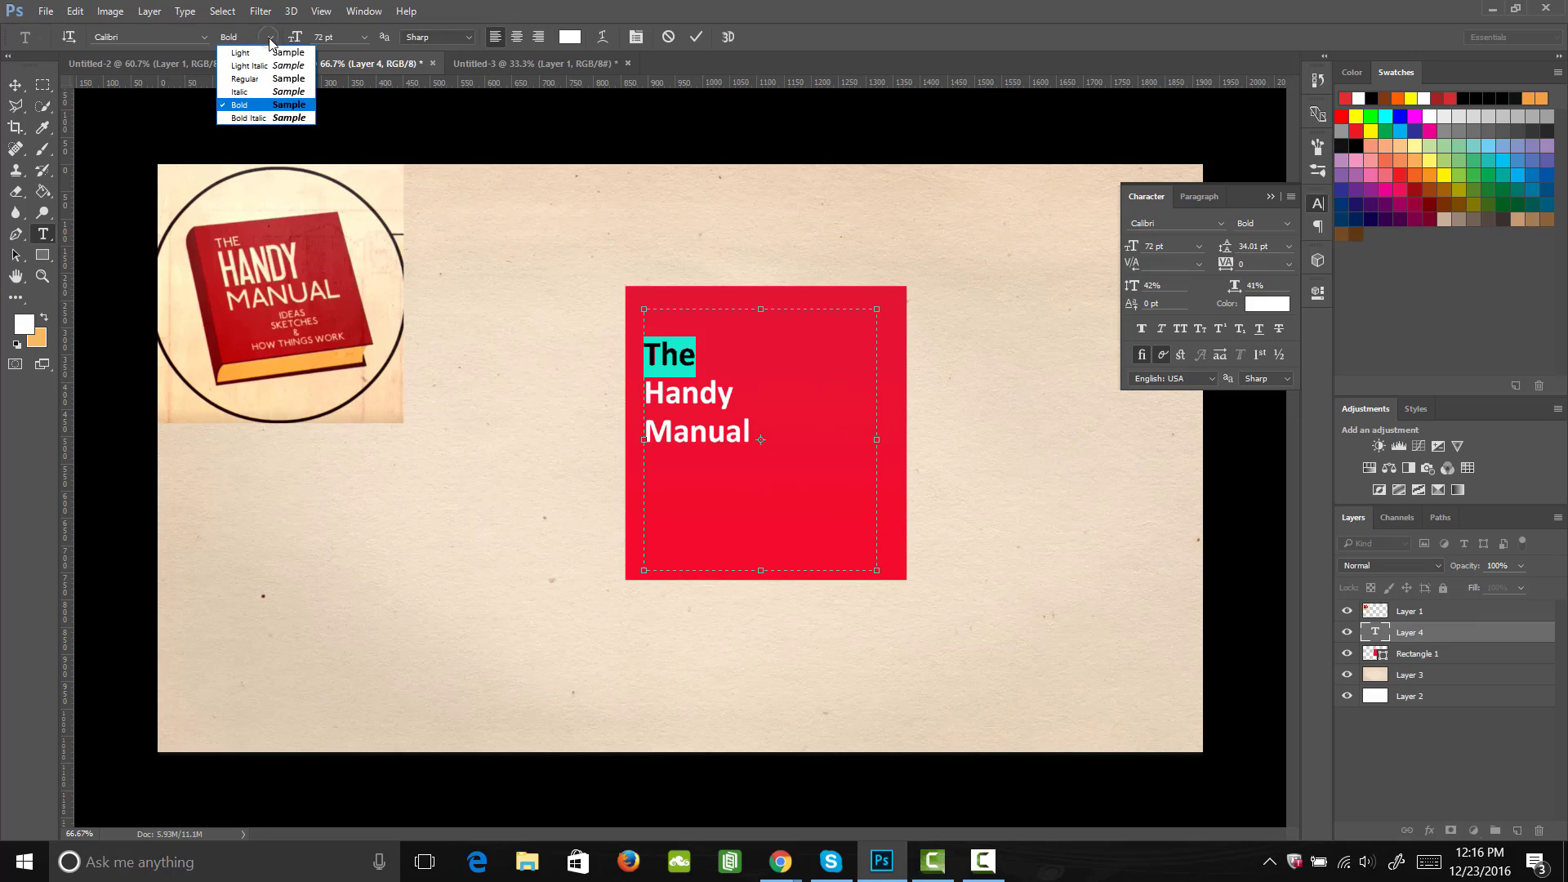
pyautogui.click(272, 77)
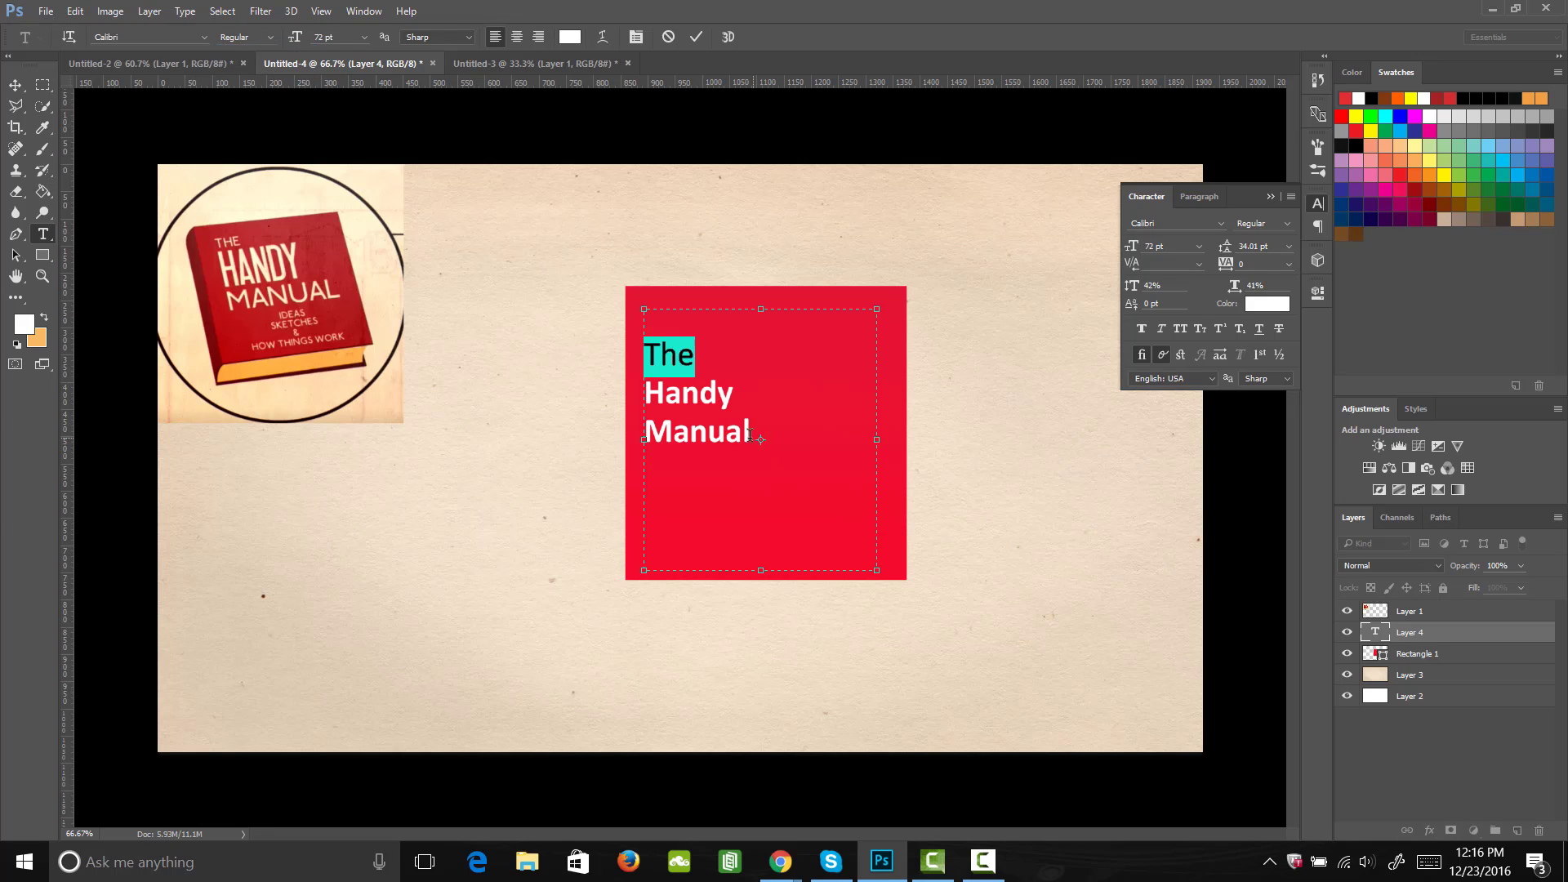
# Step: Change the font style of the word "Manual" in the title to Regular
pyautogui.click(748, 434)
pyautogui.moveTo(753, 435); pyautogui.dragTo(645, 431)
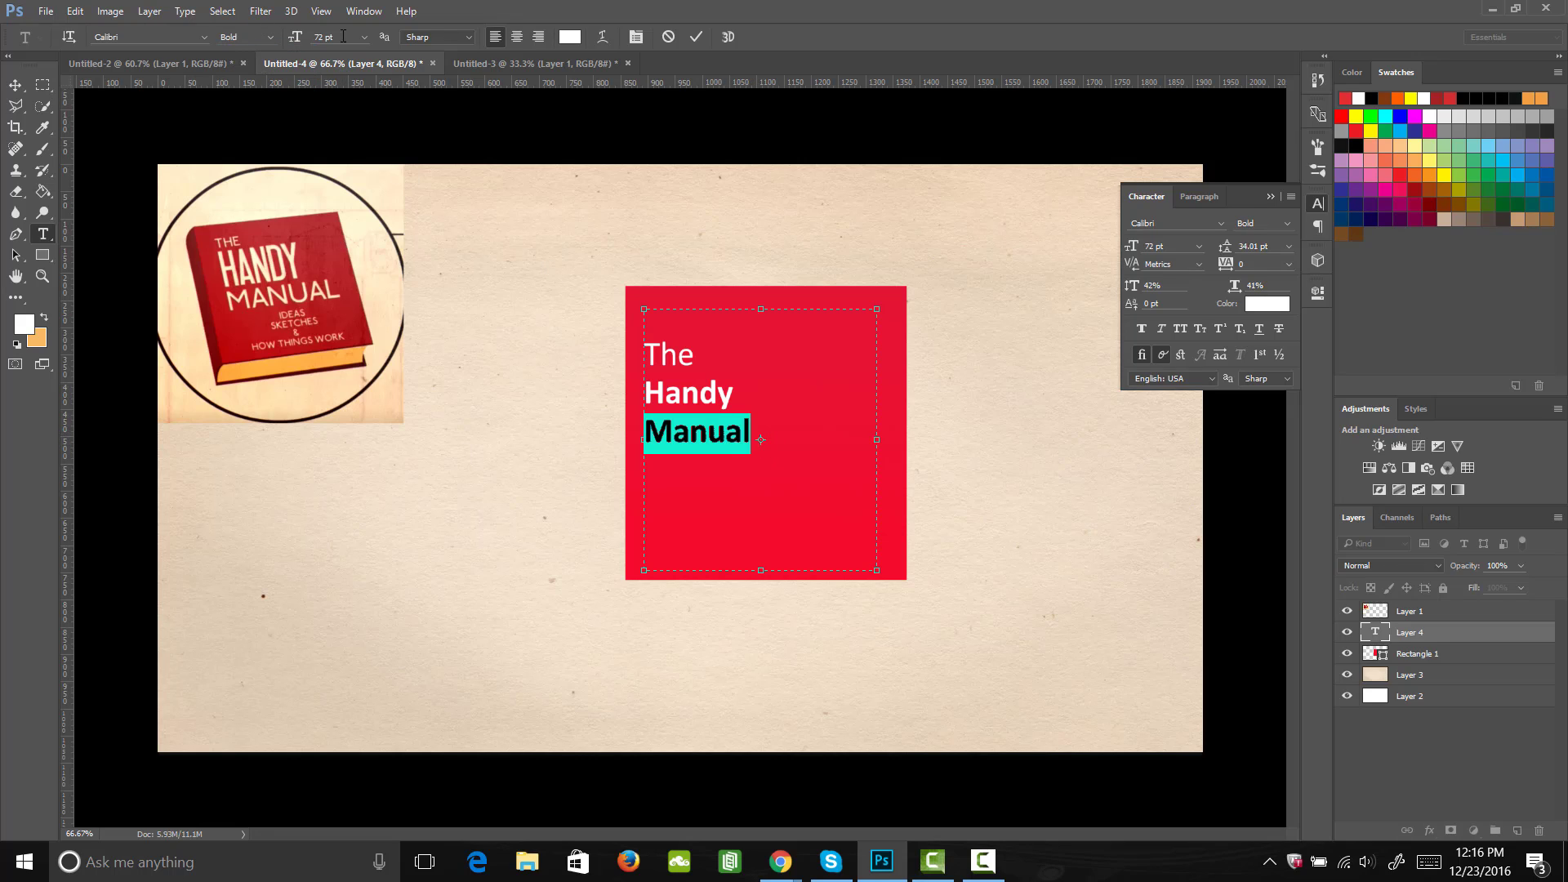
pyautogui.click(272, 38)
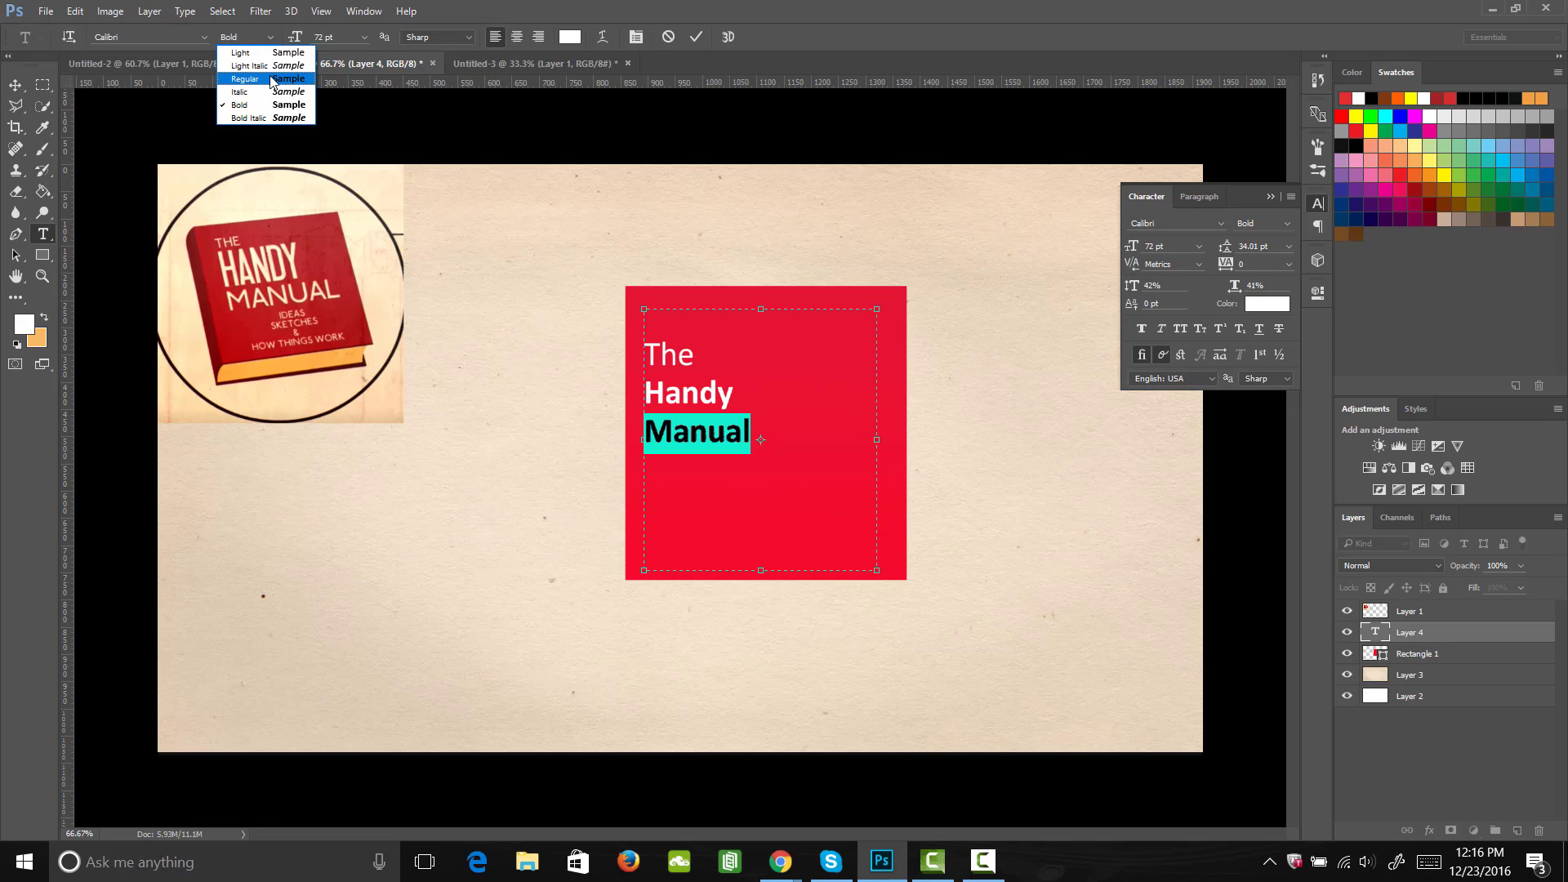
pyautogui.click(272, 78)
# Step: Select the entire title and format all three lines as All Caps
pyautogui.click(716, 396)
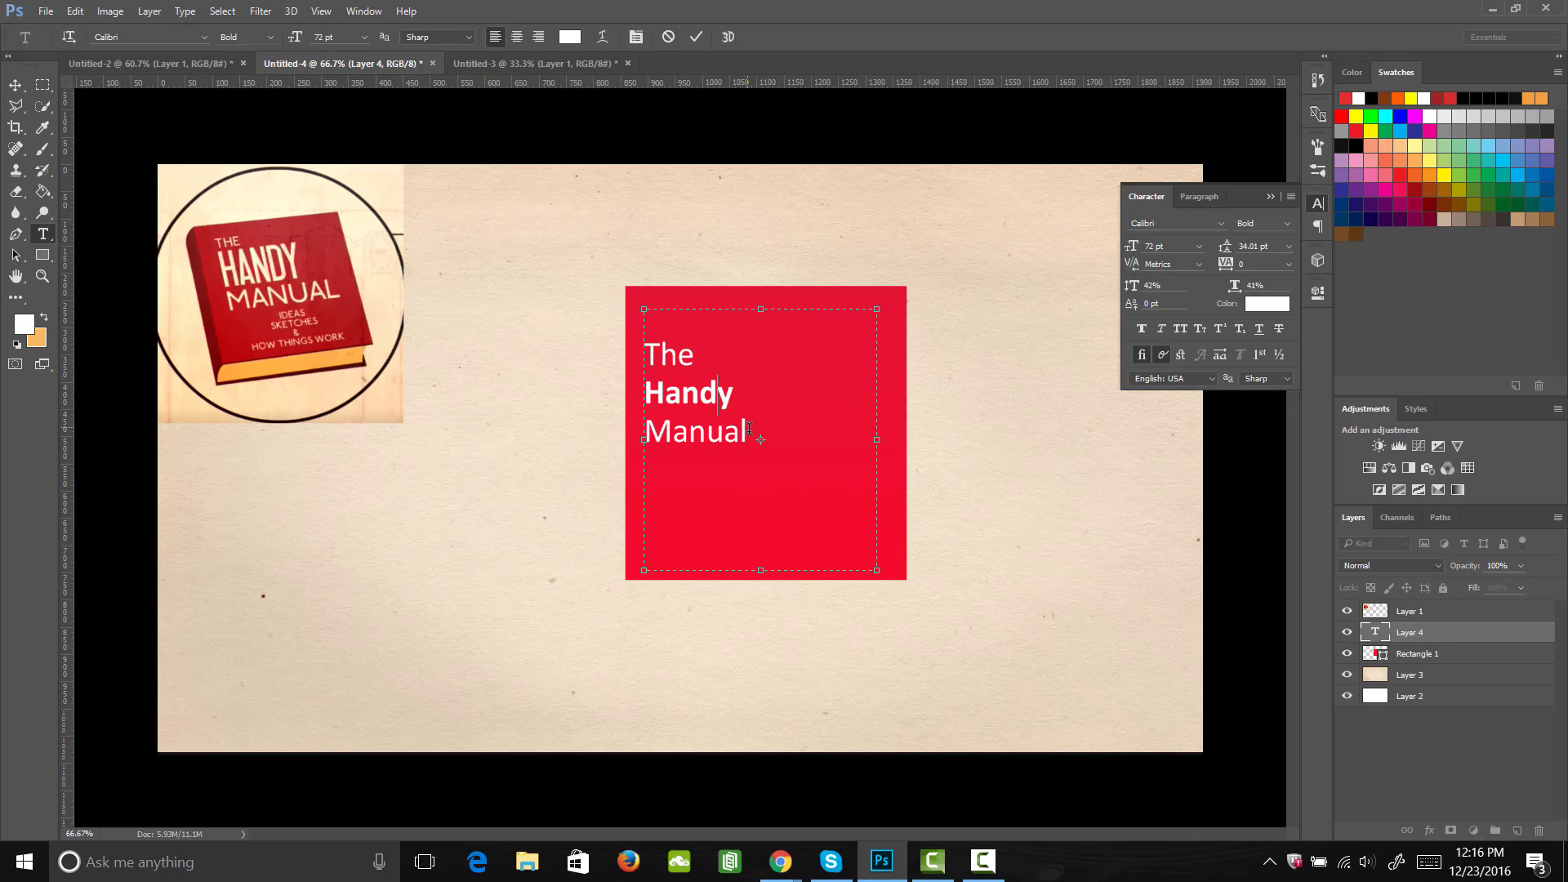
pyautogui.hotkey('ctrl', 'a')
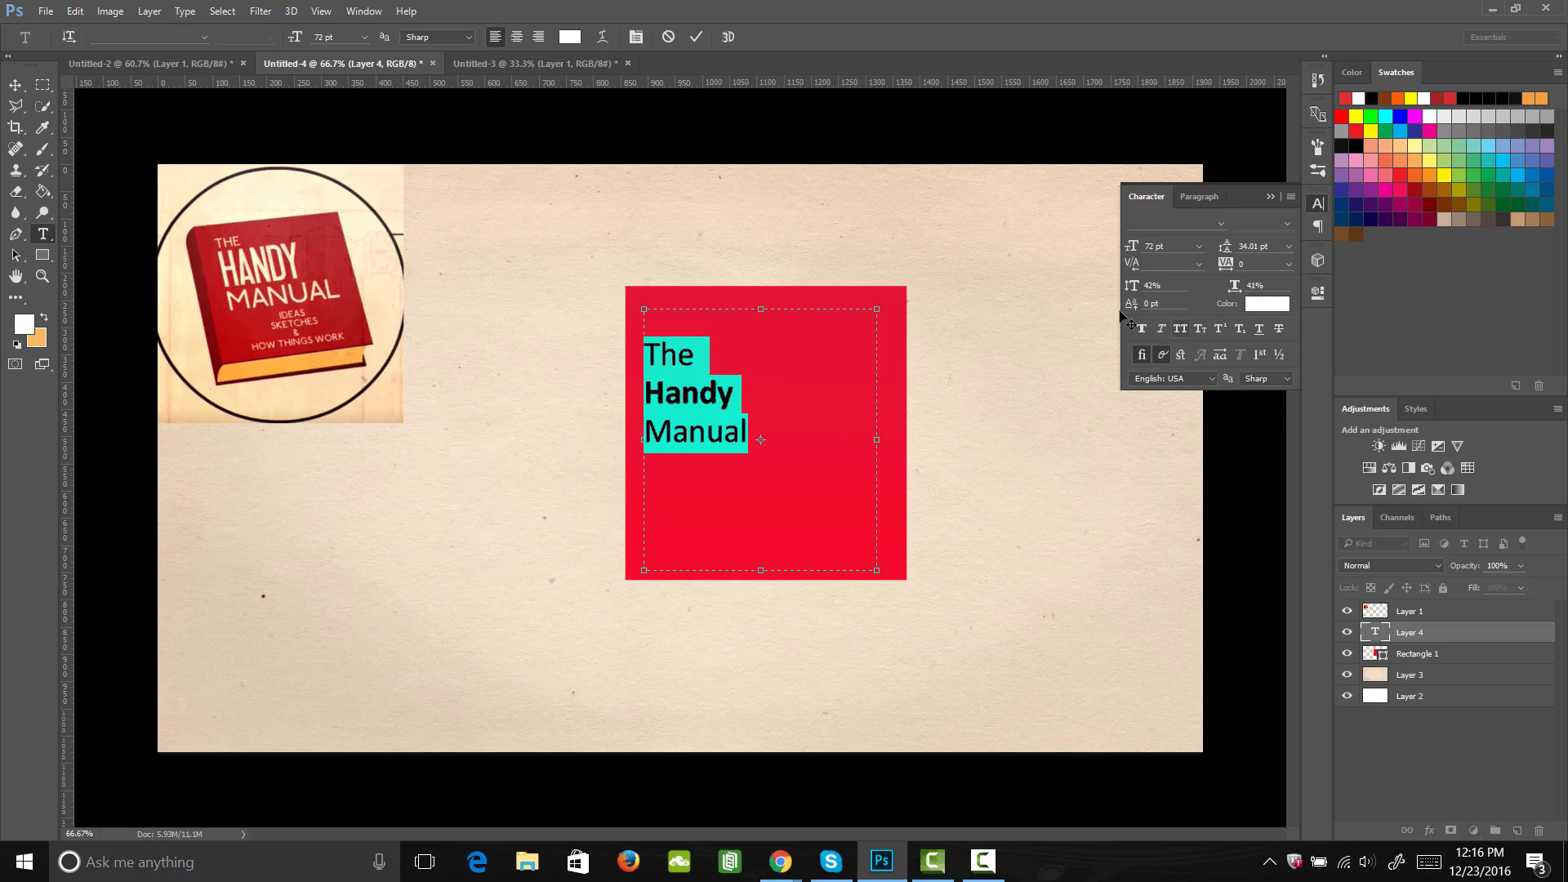
pyautogui.click(1181, 328)
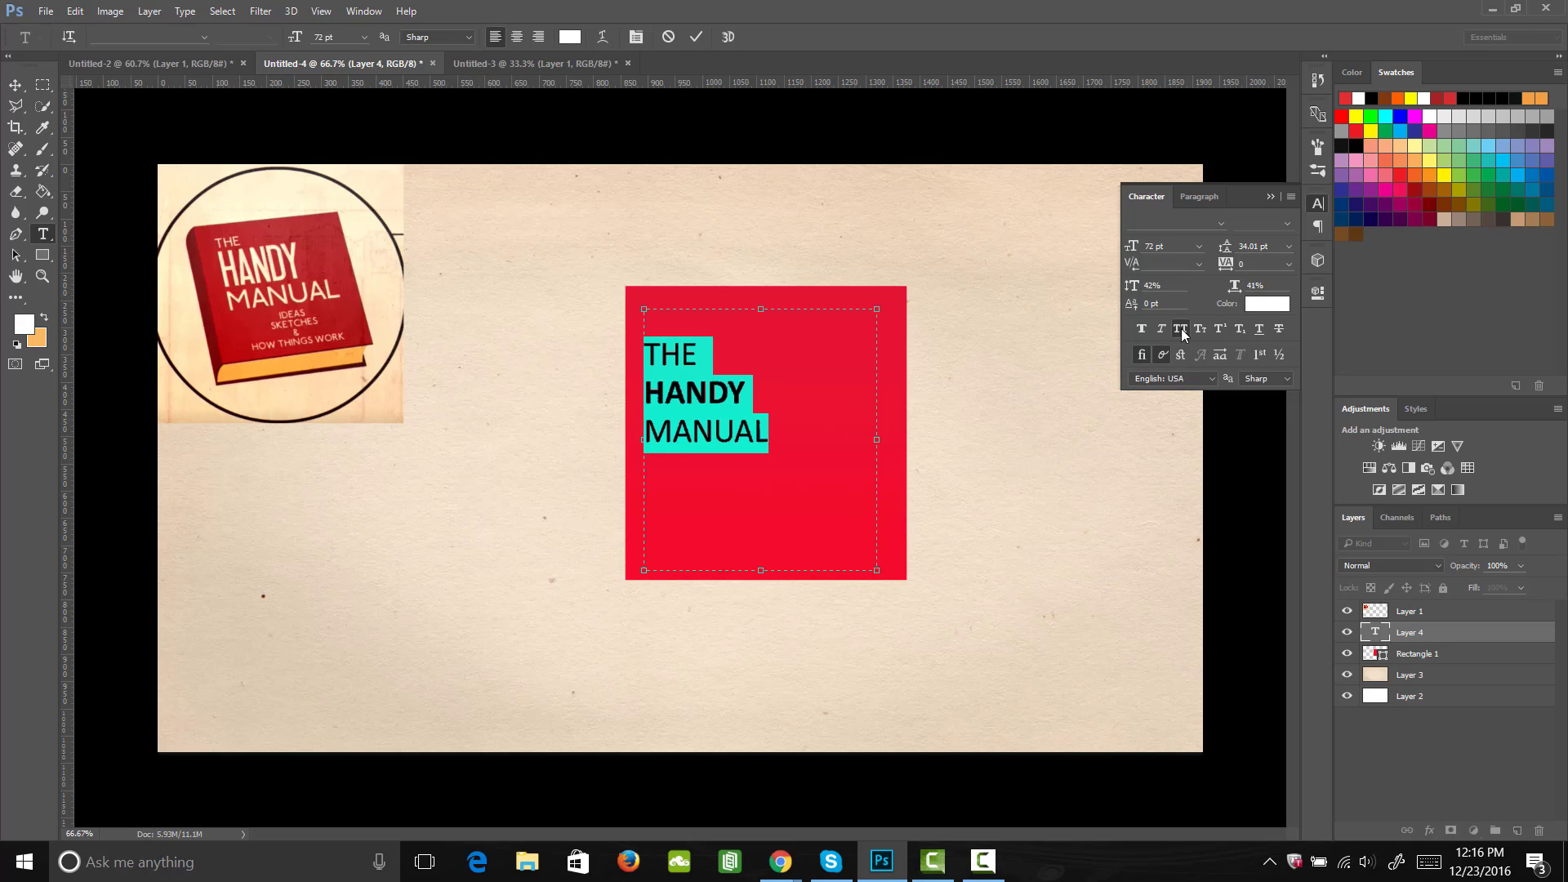
# Step: Reduce the font size of the word "THE" to 60 pt
pyautogui.click(677, 360)
pyautogui.moveTo(703, 350); pyautogui.dragTo(642, 353)
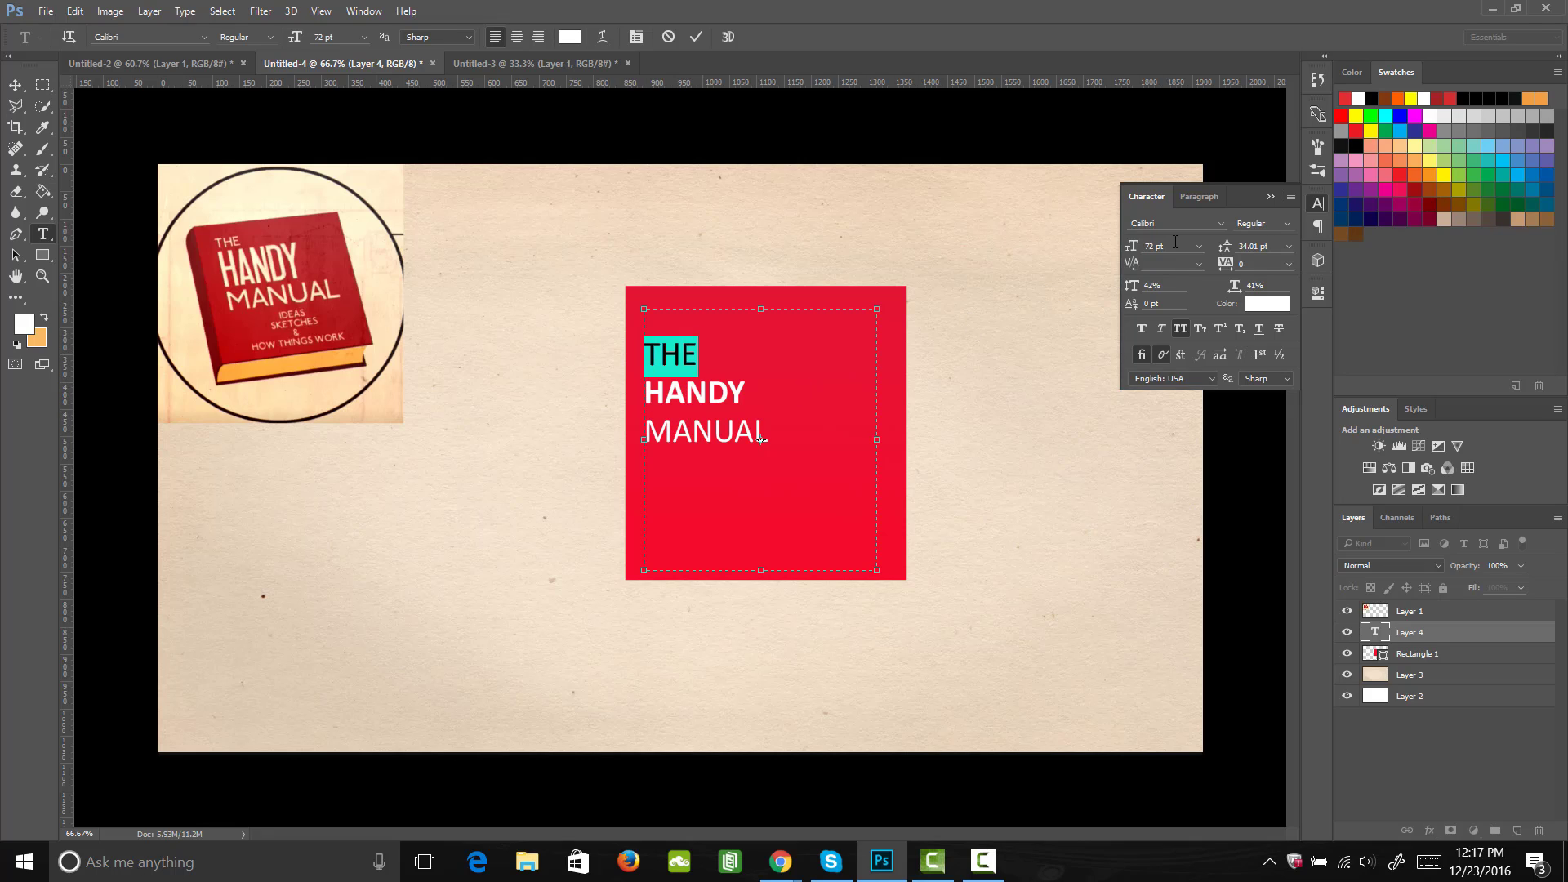
pyautogui.moveTo(1135, 246)
pyautogui.mouseDown()
pyautogui.moveTo(1121, 253)
pyautogui.moveTo(1192, 250)
pyautogui.moveTo(1106, 253)
pyautogui.moveTo(1173, 249)
pyautogui.moveTo(1125, 257)
pyautogui.mouseUp()
# Step: Enlarge the word "HANDY" to 175 pt and narrow its horizontal scale to 25%
pyautogui.moveTo(746, 394); pyautogui.dragTo(621, 396)
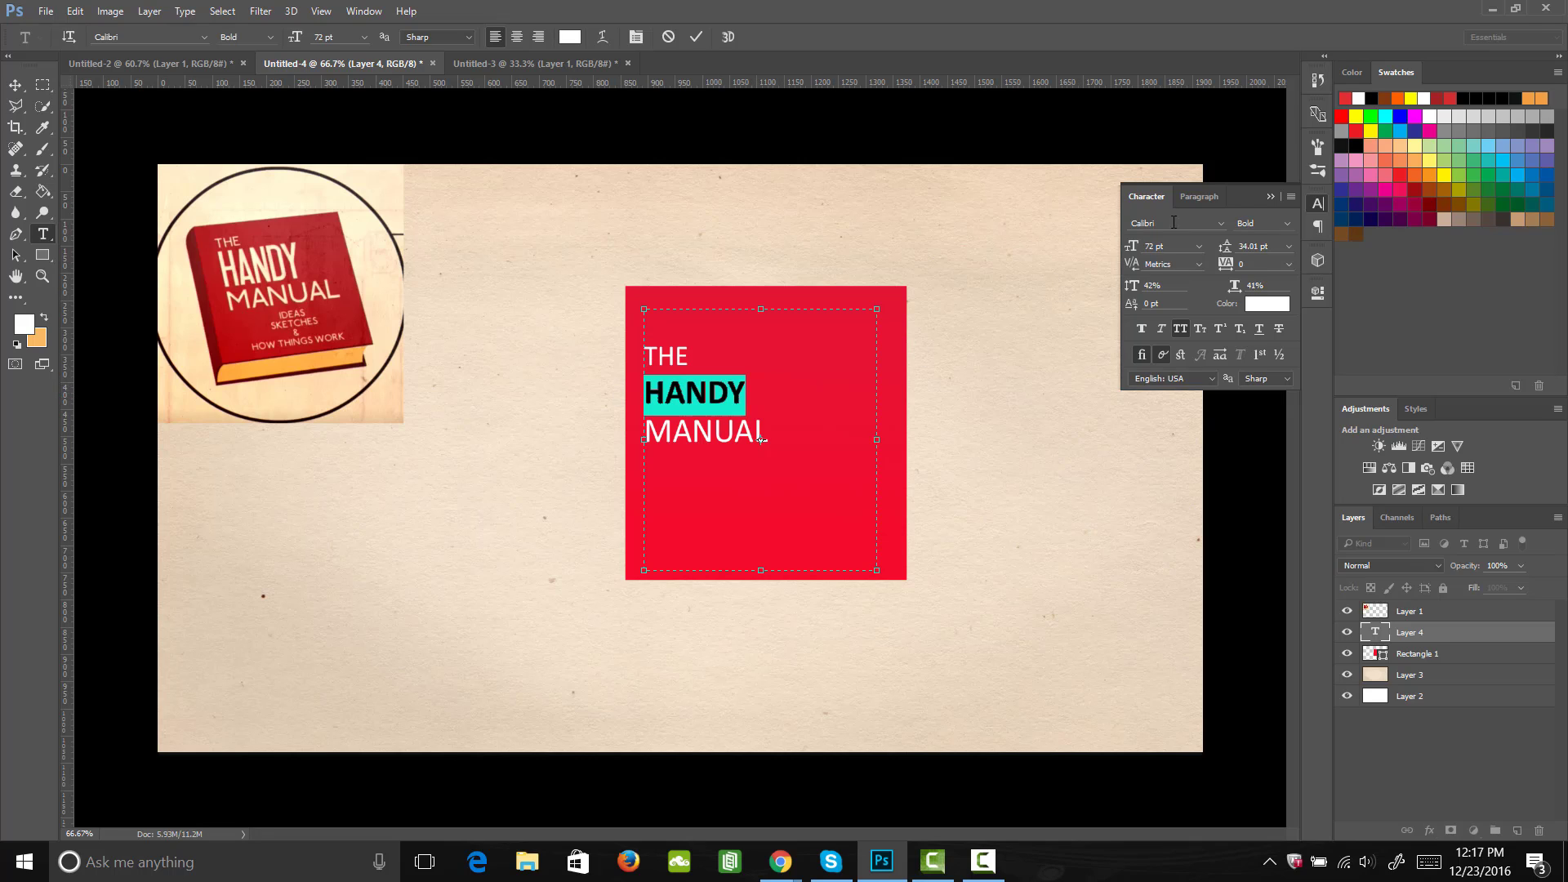
pyautogui.moveTo(1134, 247); pyautogui.dragTo(1171, 250)
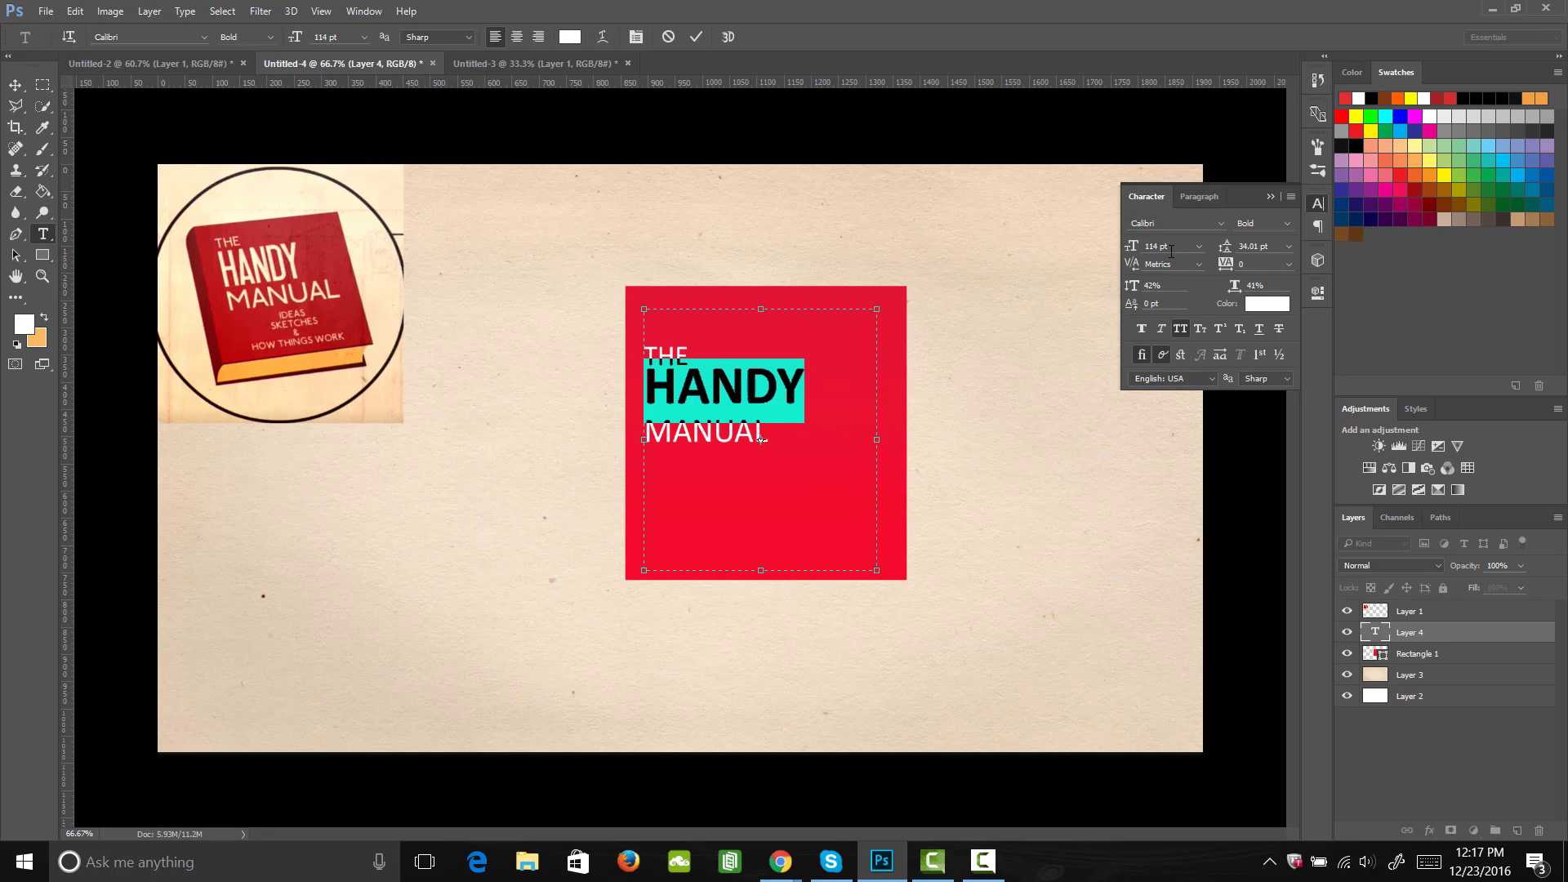
pyautogui.click(1157, 249)
pyautogui.write('140')
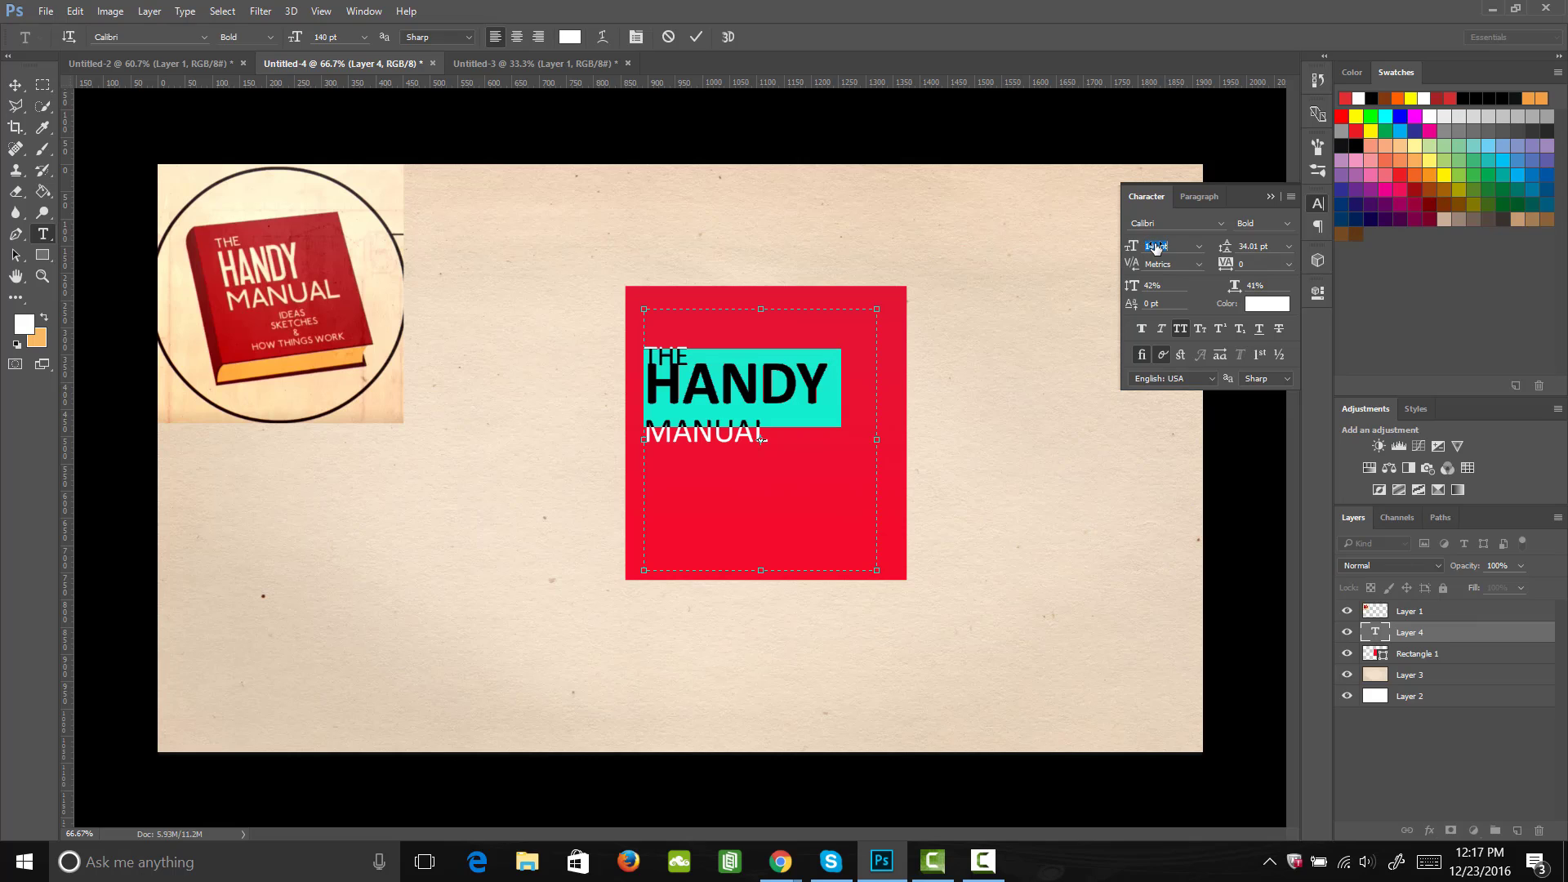
pyautogui.press('Return')
pyautogui.moveTo(1156, 248); pyautogui.dragTo(1155, 249)
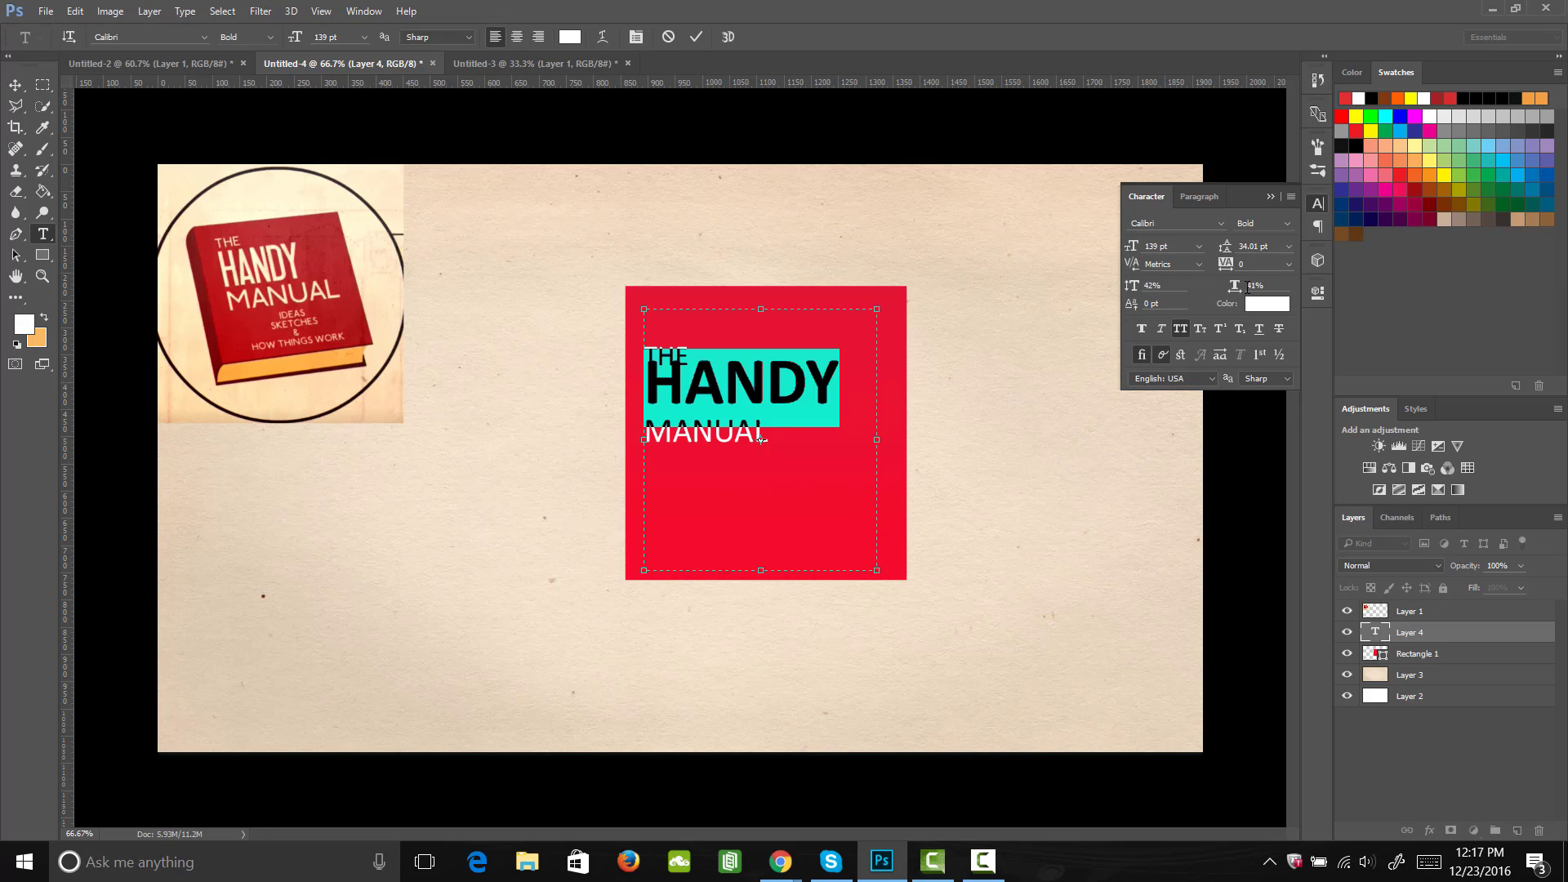
pyautogui.moveTo(1233, 290); pyautogui.dragTo(1228, 292)
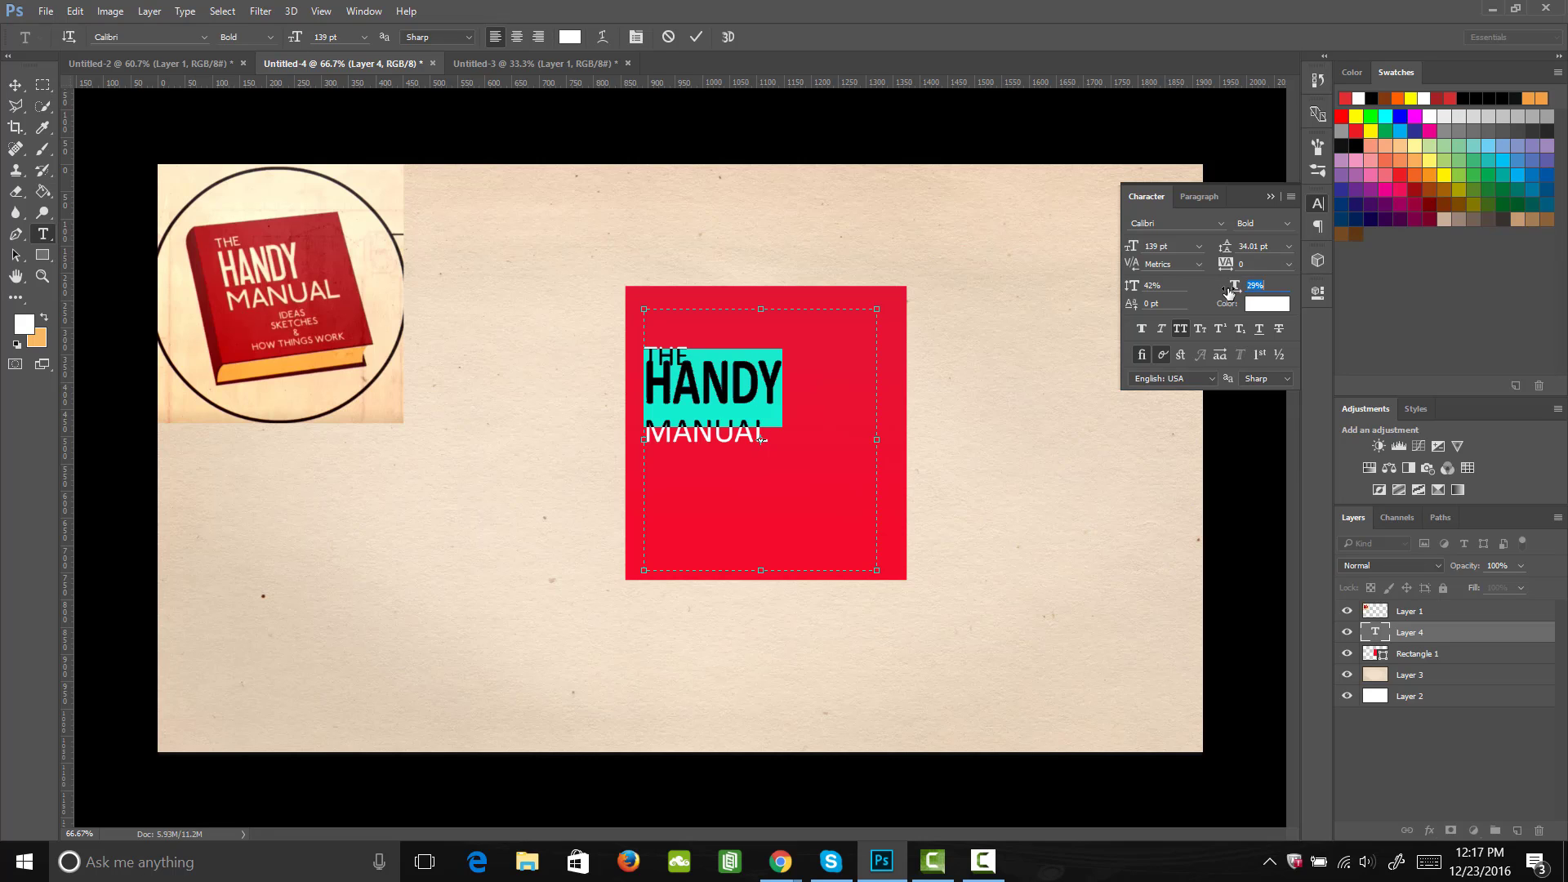
pyautogui.moveTo(1229, 291); pyautogui.dragTo(1225, 293)
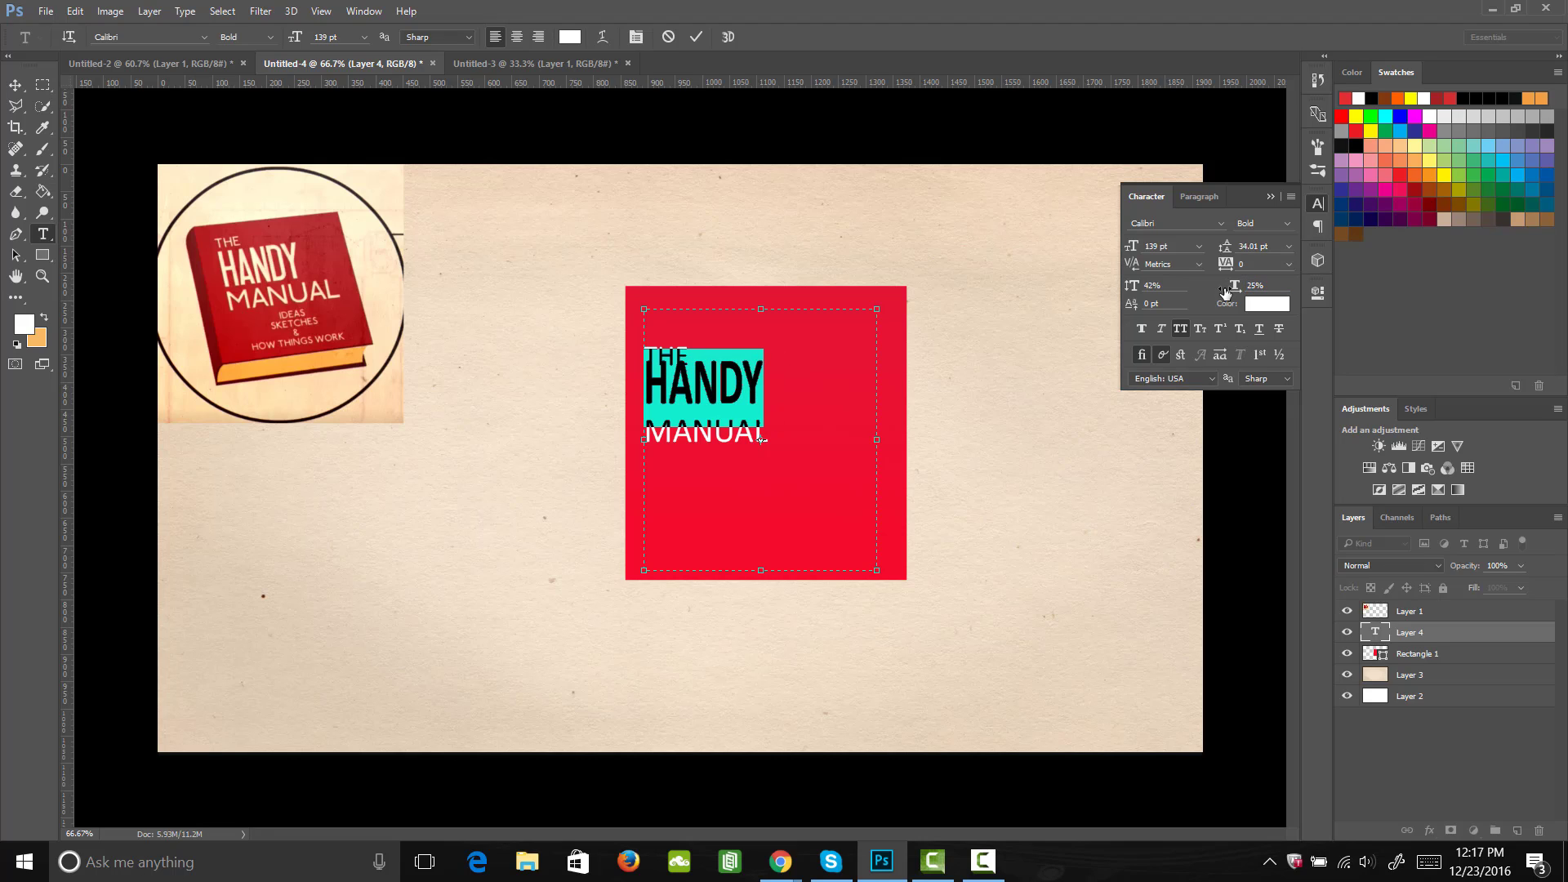
pyautogui.moveTo(1142, 248); pyautogui.dragTo(1161, 250)
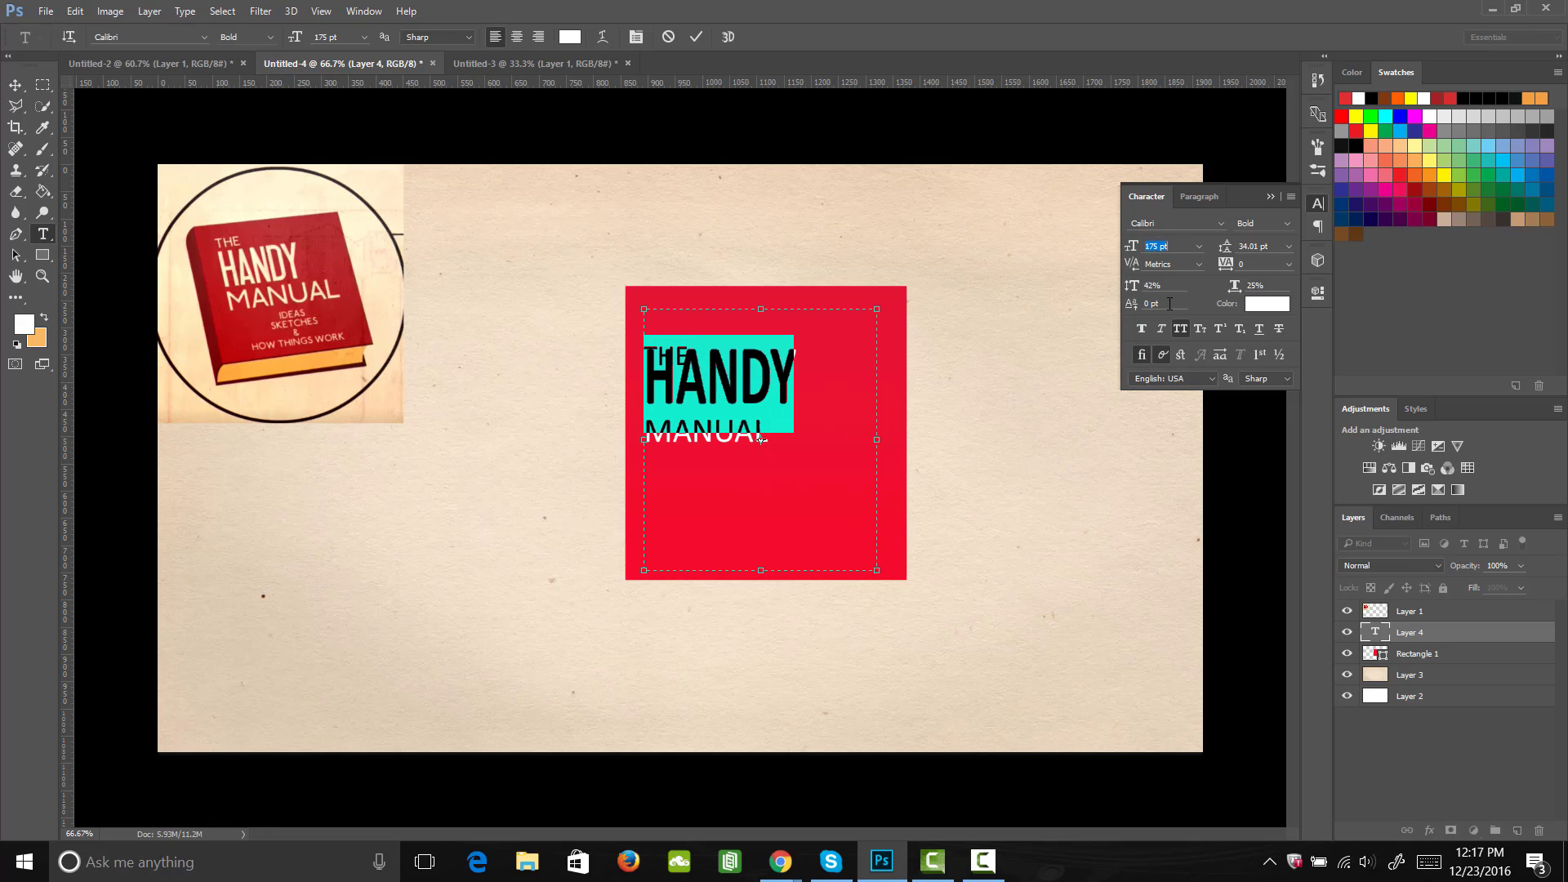
# Step: Select the lines "THE" and "HANDY" and increase their leading to 54.01 pt
pyautogui.click(672, 359)
pyautogui.moveTo(783, 379); pyautogui.dragTo(631, 200)
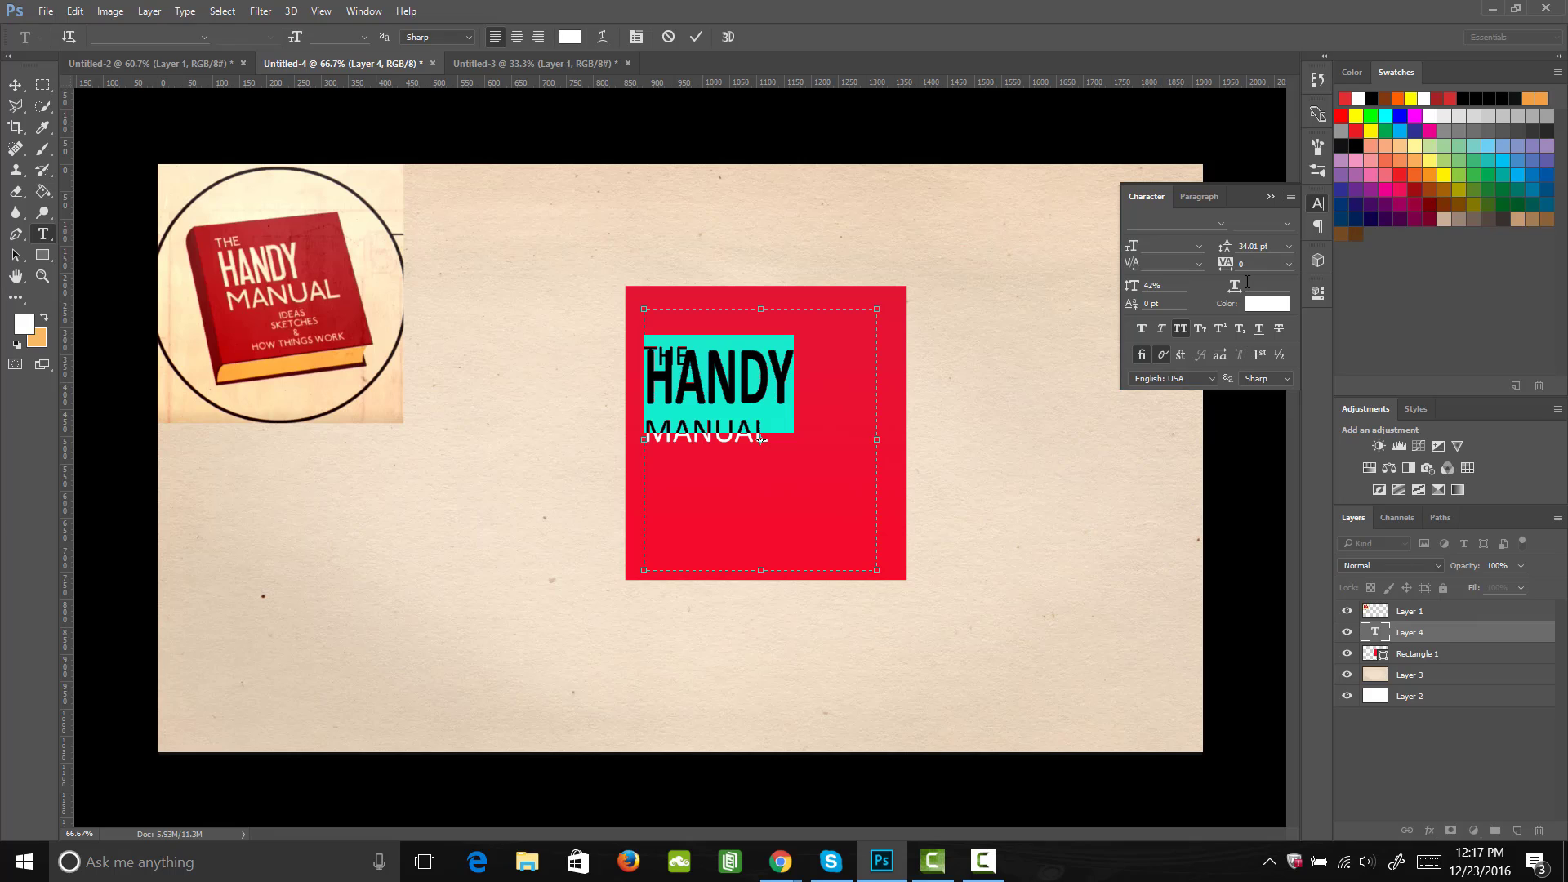
pyautogui.moveTo(1227, 246); pyautogui.dragTo(1241, 250)
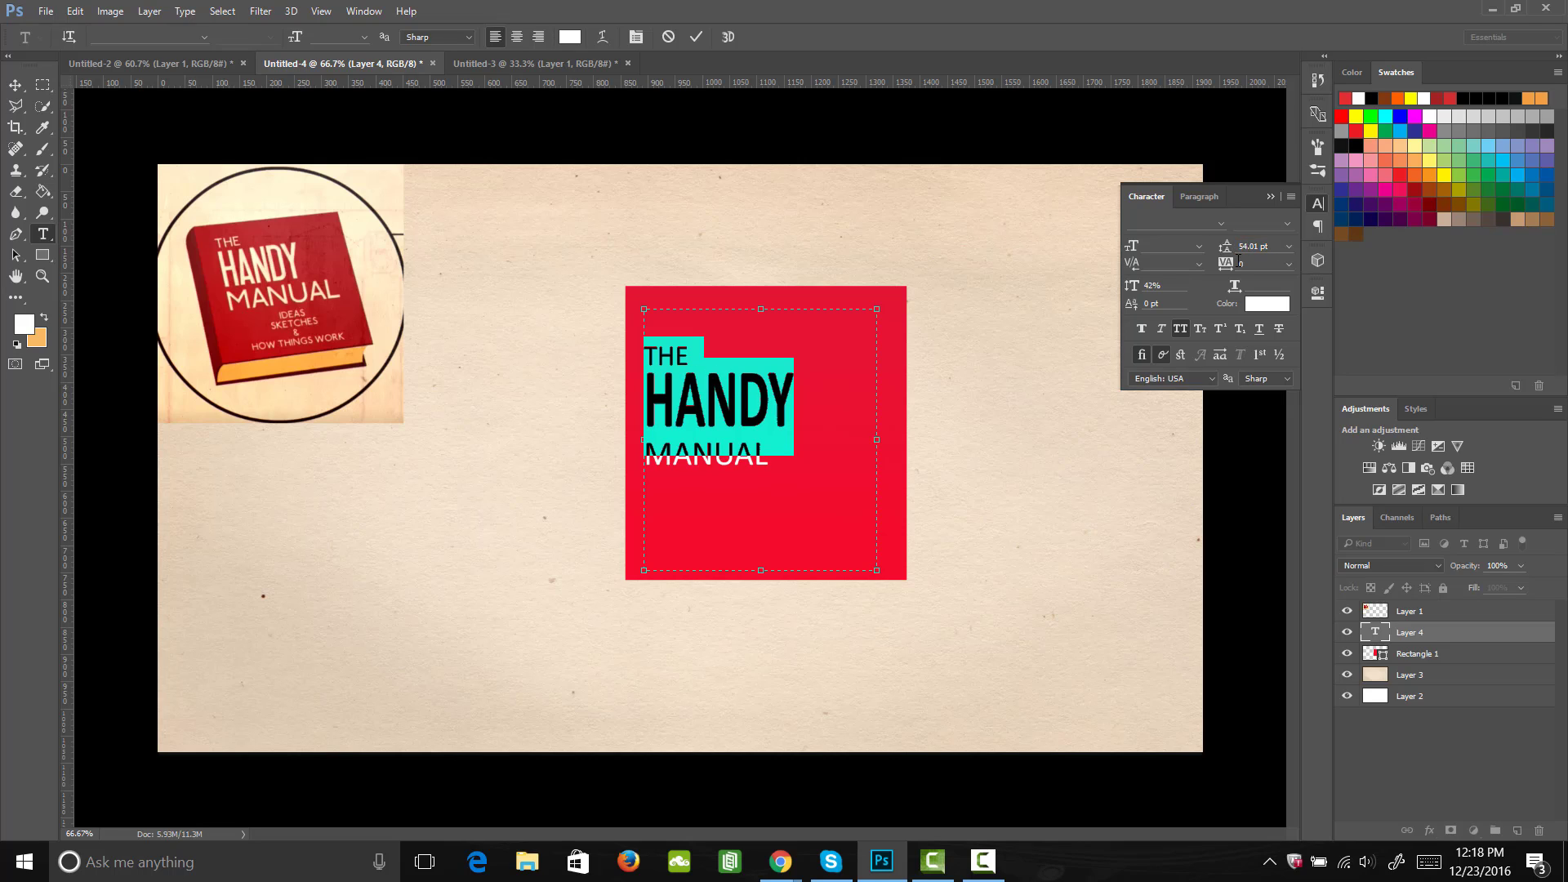
# Step: Enlarge the word "MANUAL" to 131 pt and set its leading to 43.01 pt
pyautogui.click(729, 463)
pyautogui.moveTo(770, 455); pyautogui.dragTo(616, 466)
pyautogui.moveTo(1132, 245); pyautogui.dragTo(1179, 249)
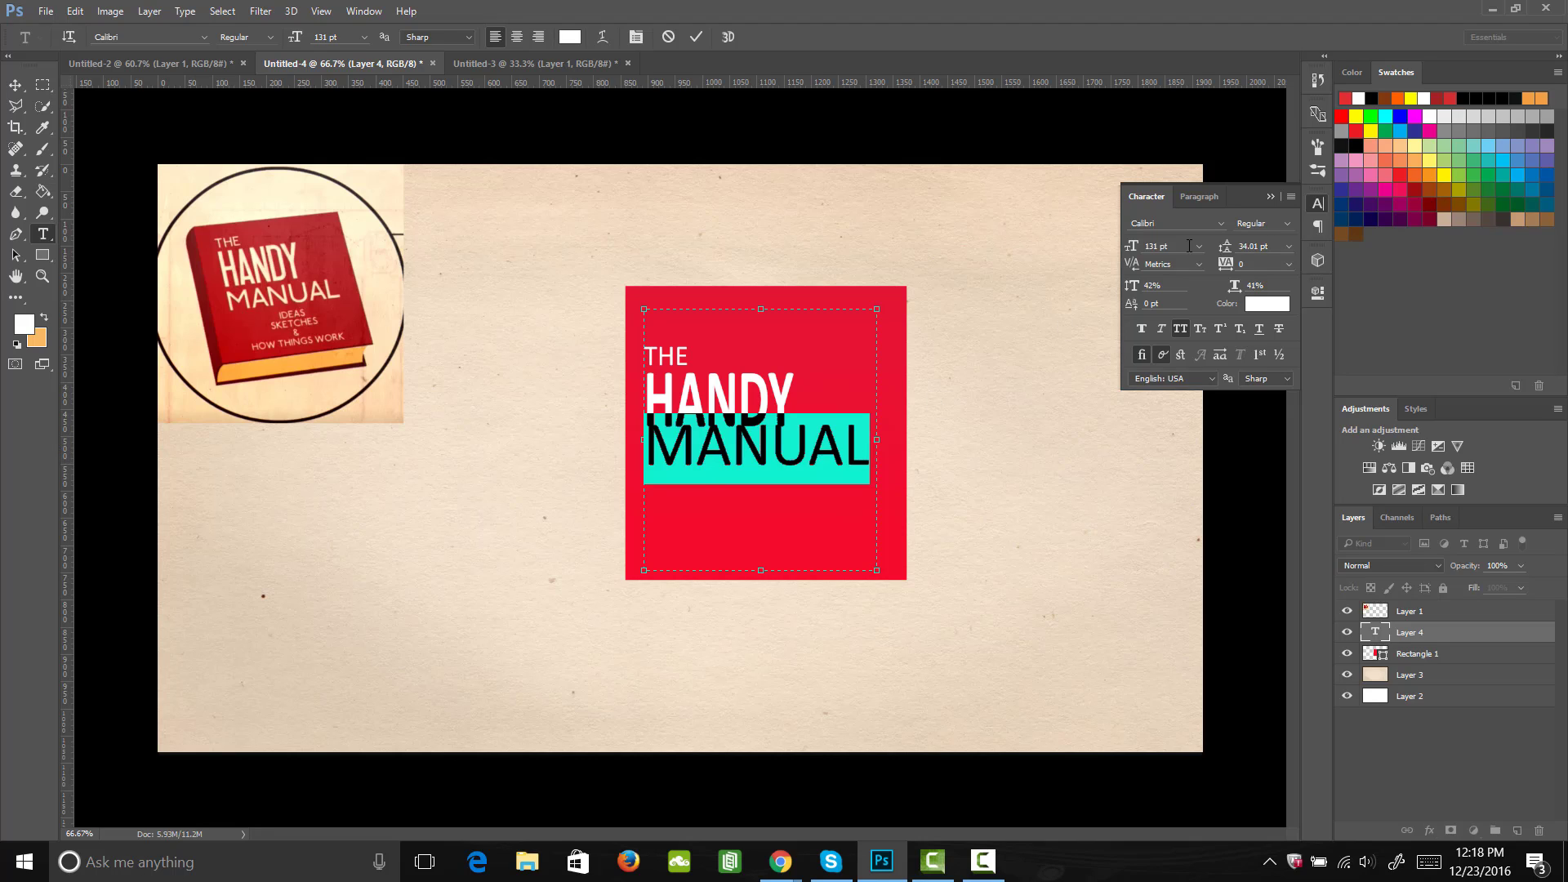
pyautogui.moveTo(1227, 247); pyautogui.dragTo(1232, 250)
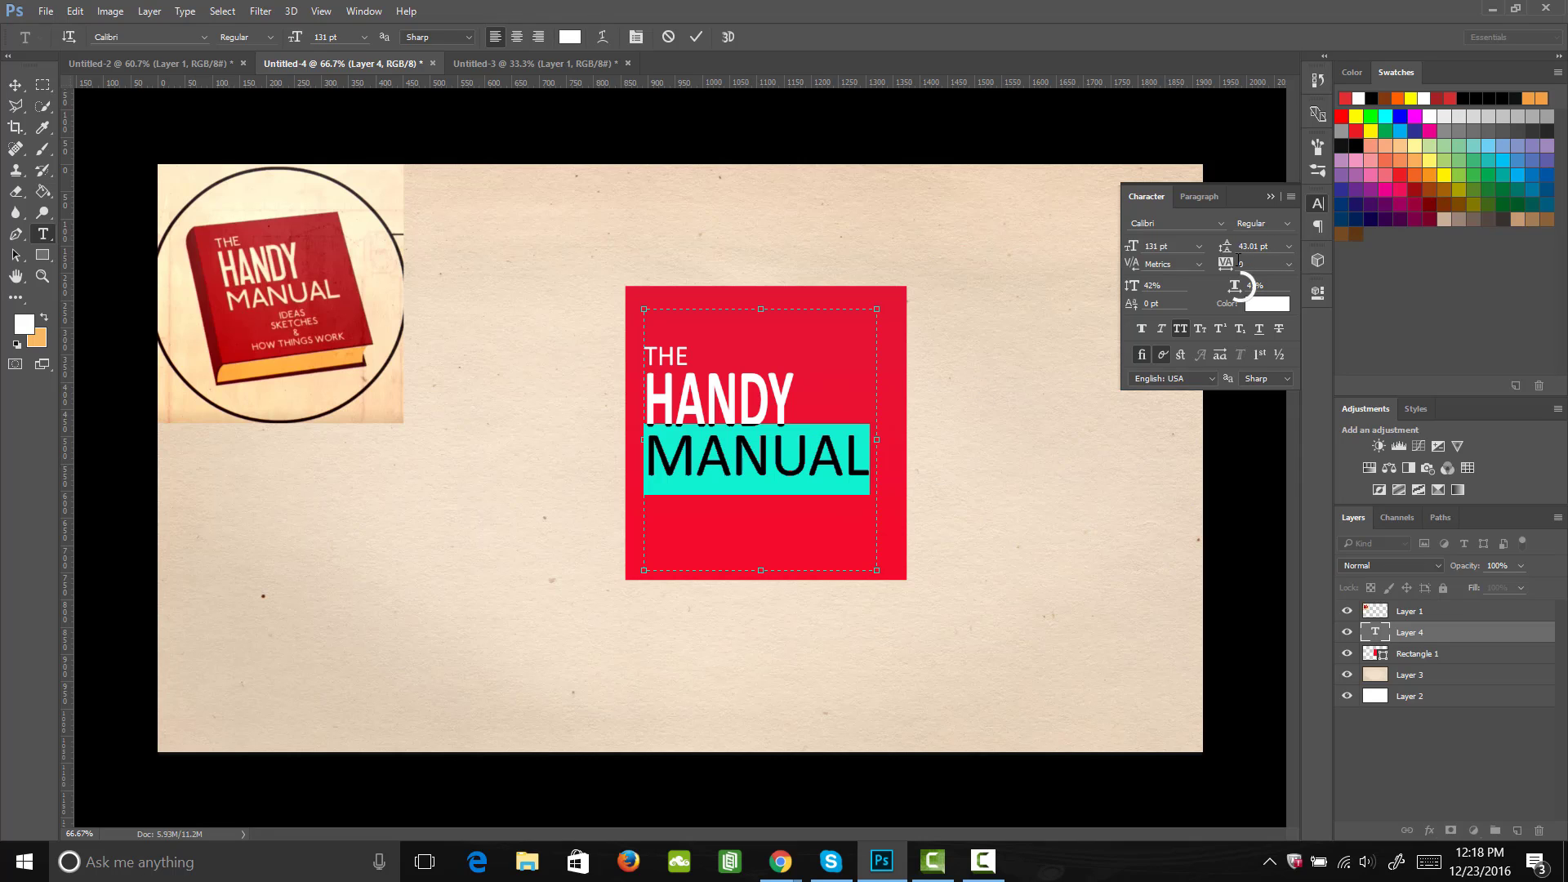
# Step: Widen "MANUAL" to a 44% horizontal scale and reduce its font size to 123 pt so it fits on one line
pyautogui.moveTo(1235, 287); pyautogui.dragTo(1238, 291)
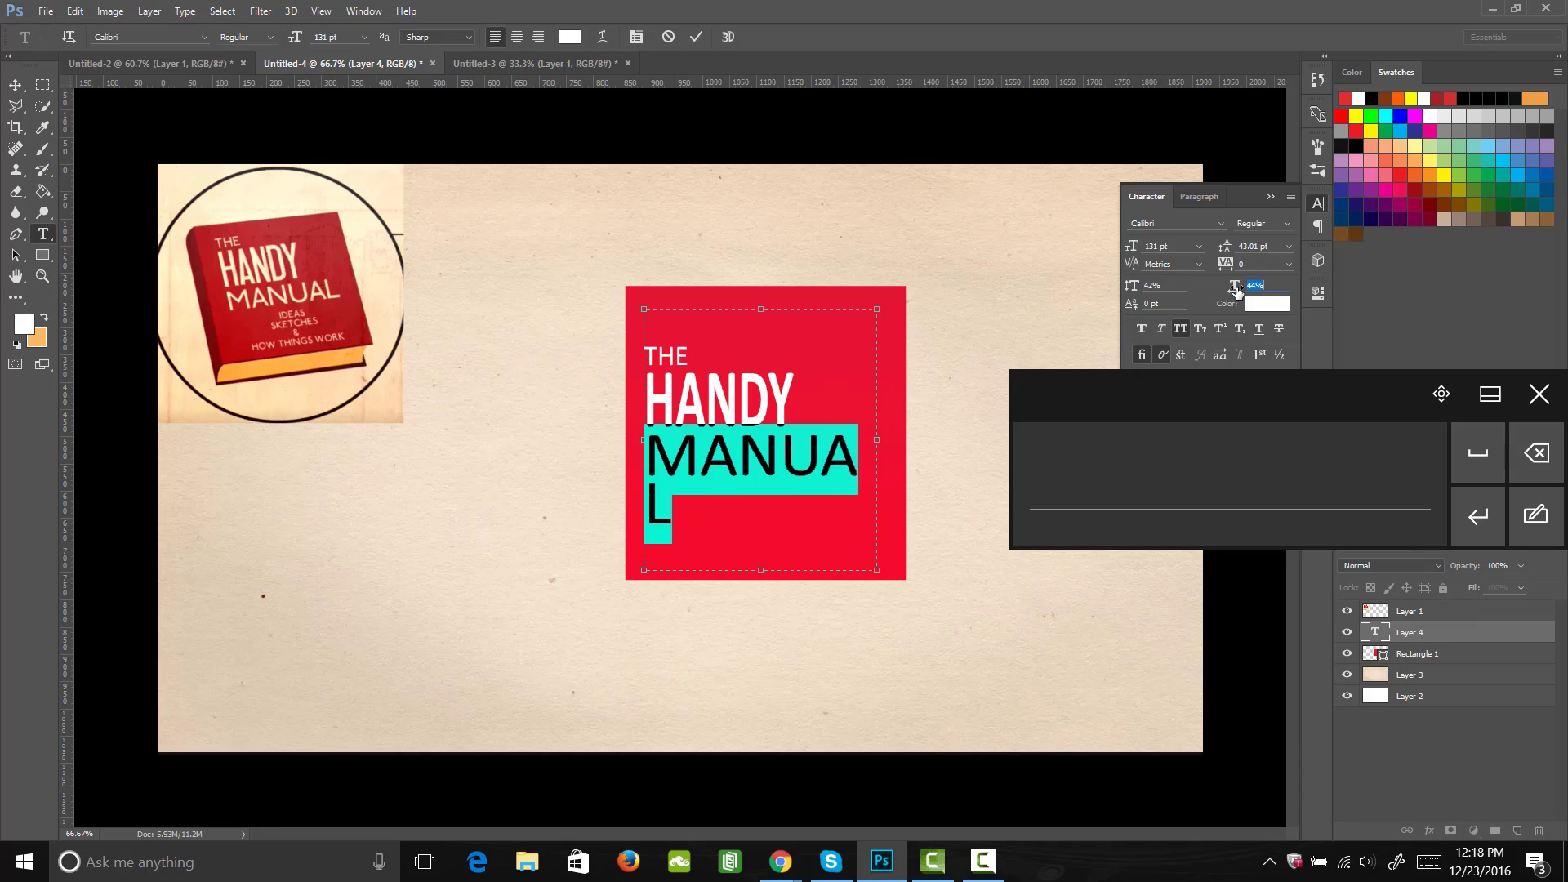
pyautogui.click(1540, 393)
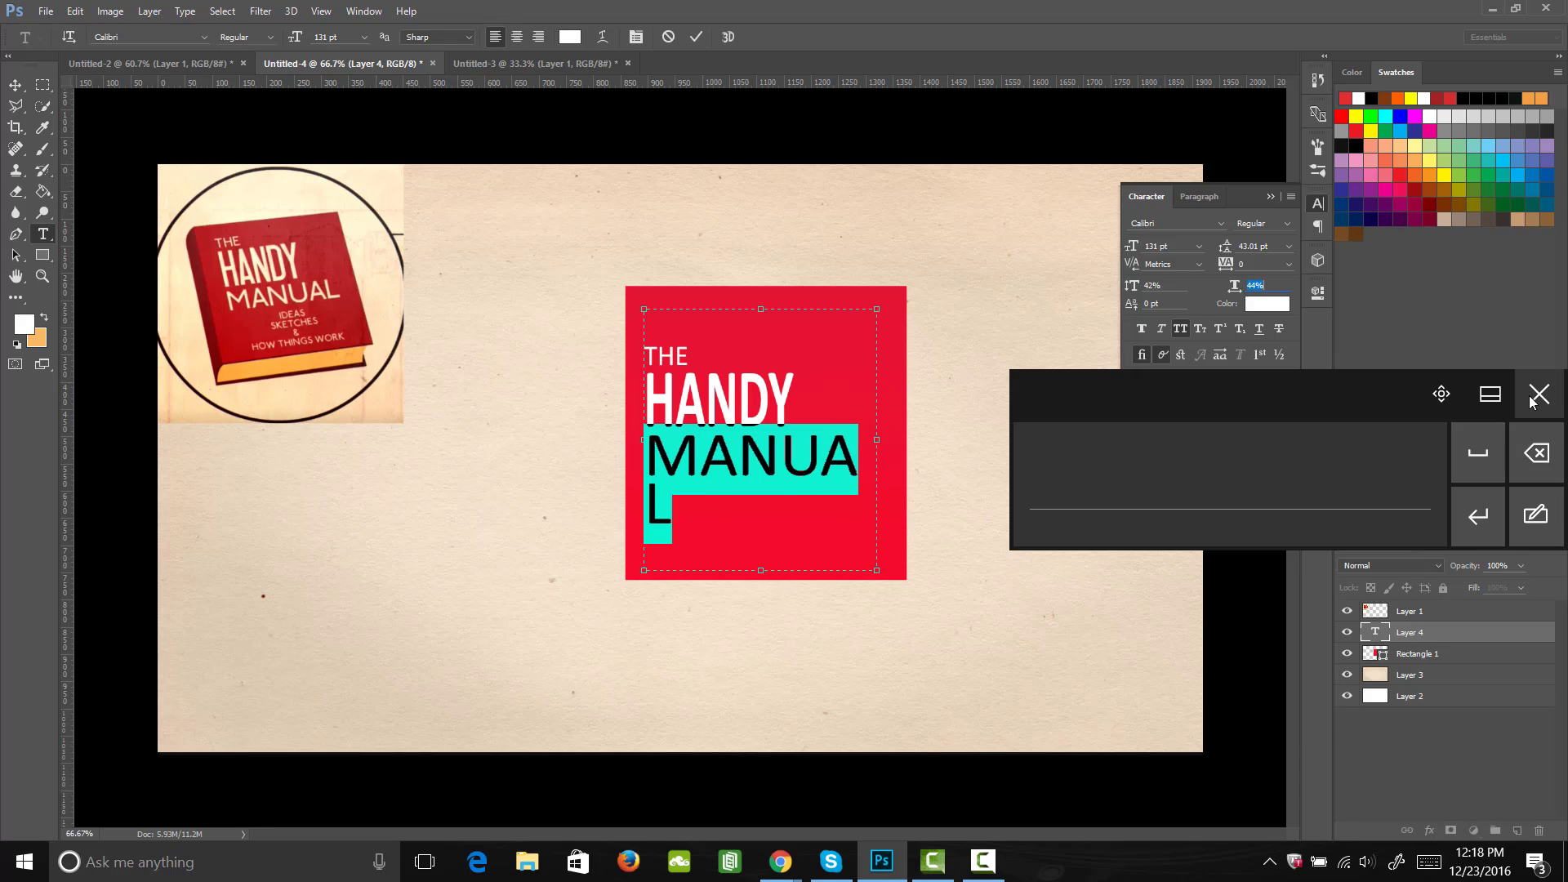
pyautogui.moveTo(1133, 248); pyautogui.dragTo(1133, 250)
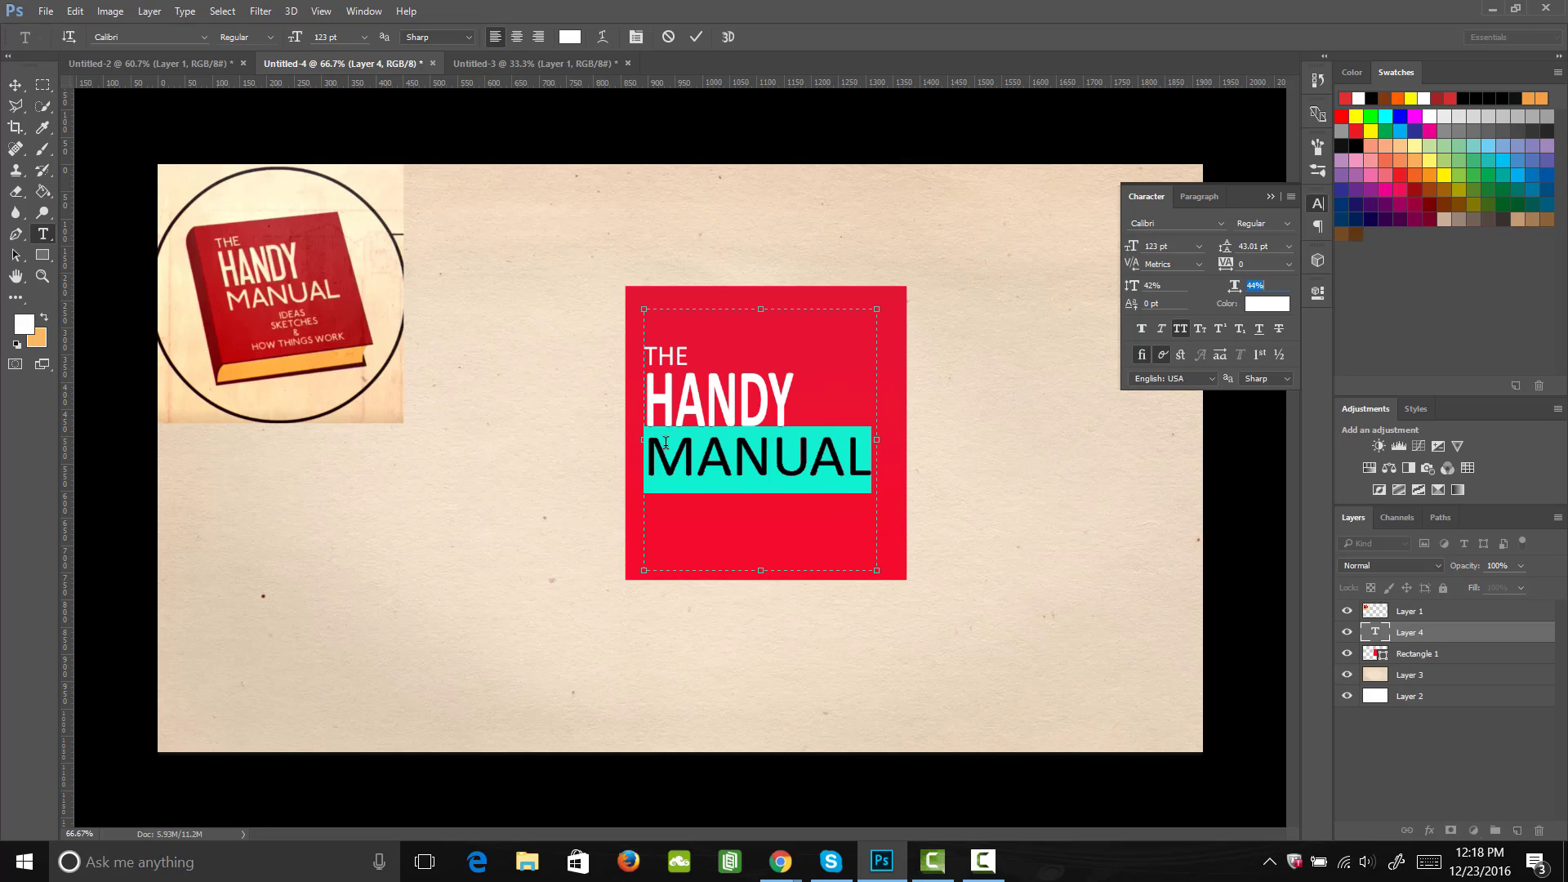
pyautogui.click(695, 480)
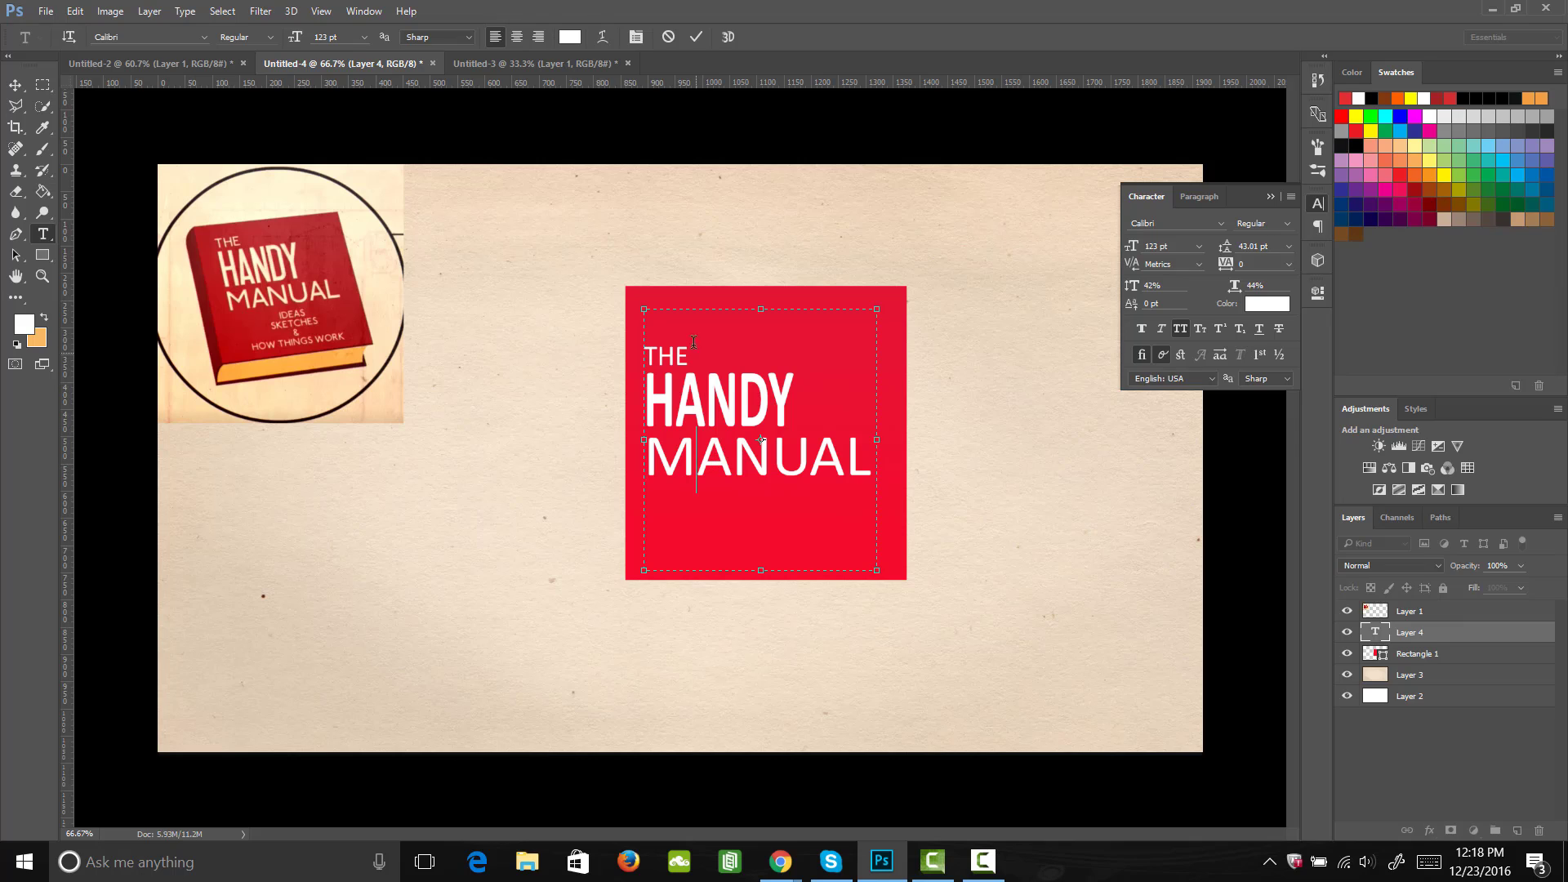
# Step: Widen the word "THE" to a horizontal scale of 49%
pyautogui.moveTo(695, 356); pyautogui.dragTo(642, 356)
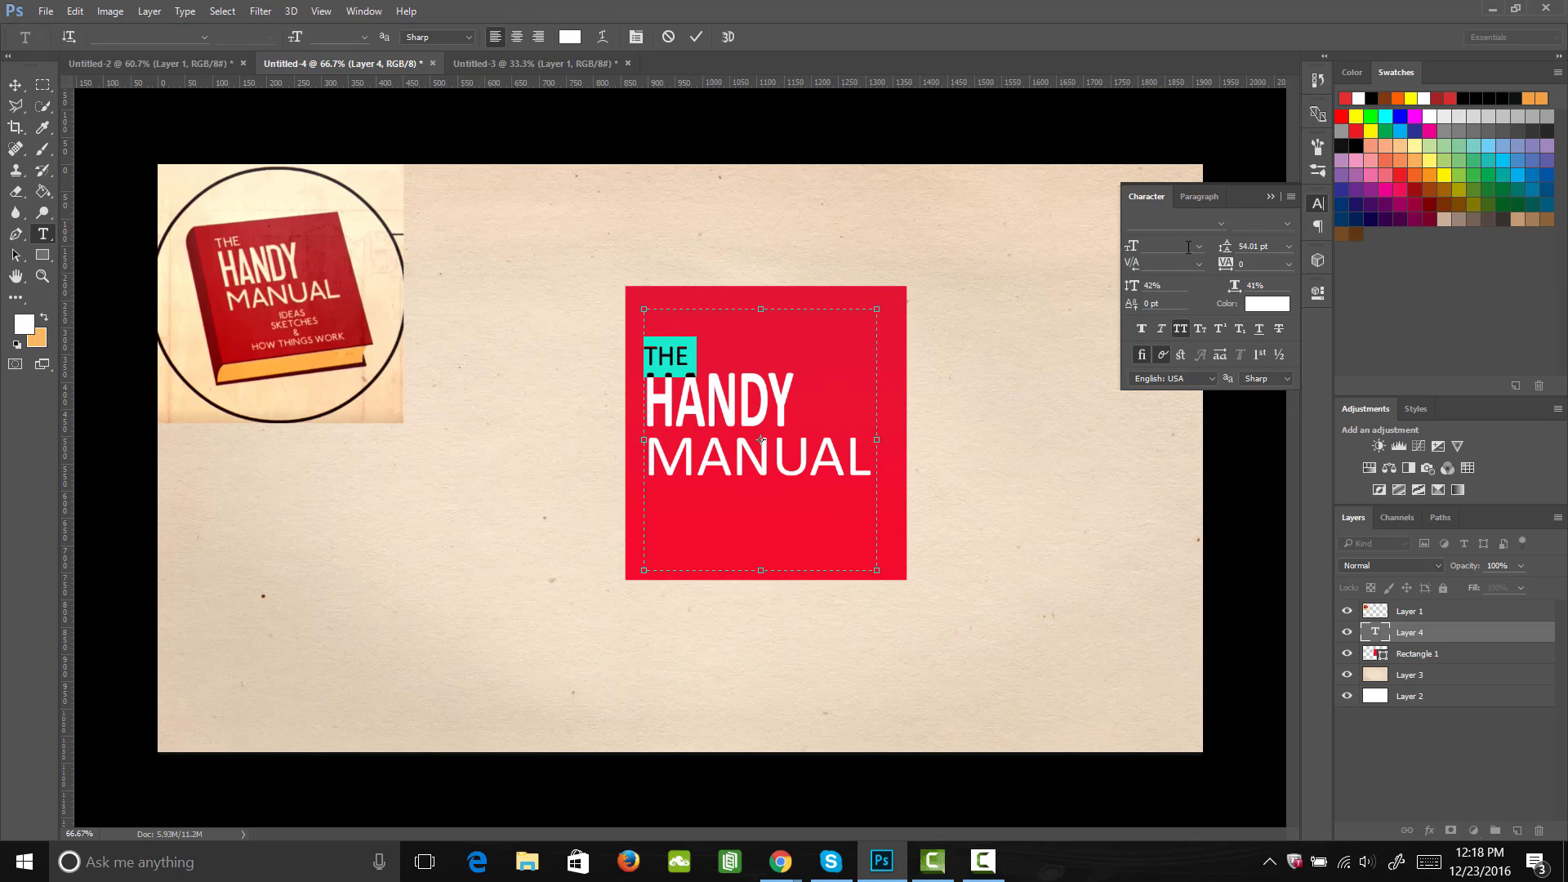
pyautogui.moveTo(1234, 286); pyautogui.dragTo(1243, 290)
pyautogui.click(678, 351)
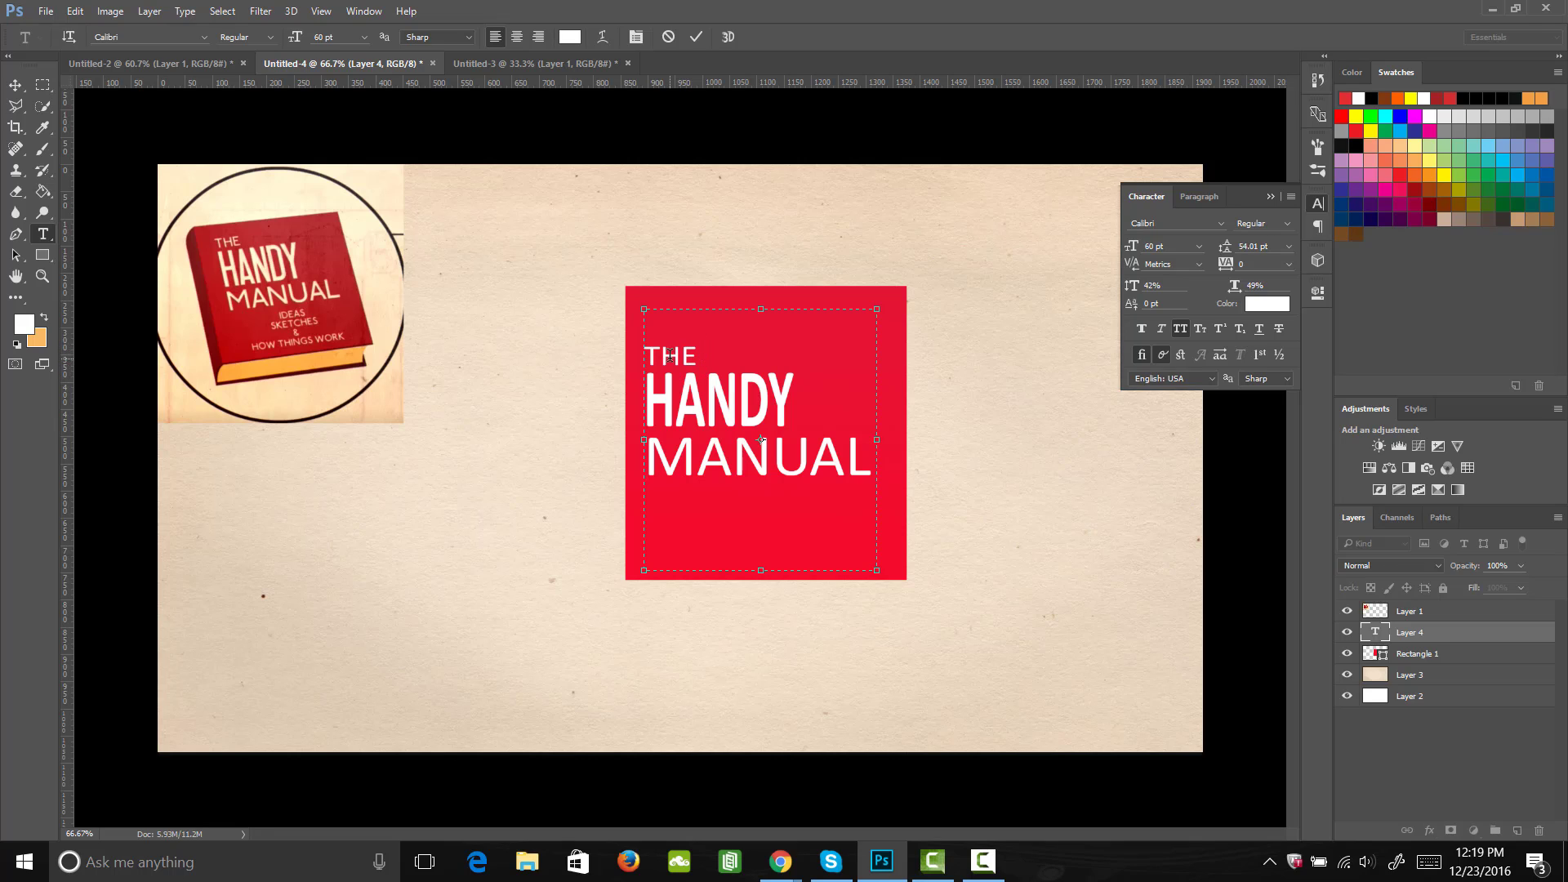
# Step: Set the vertical scale of "HANDY" to 48% and its leading to 59.01 pt
pyautogui.moveTo(795, 393); pyautogui.dragTo(646, 399)
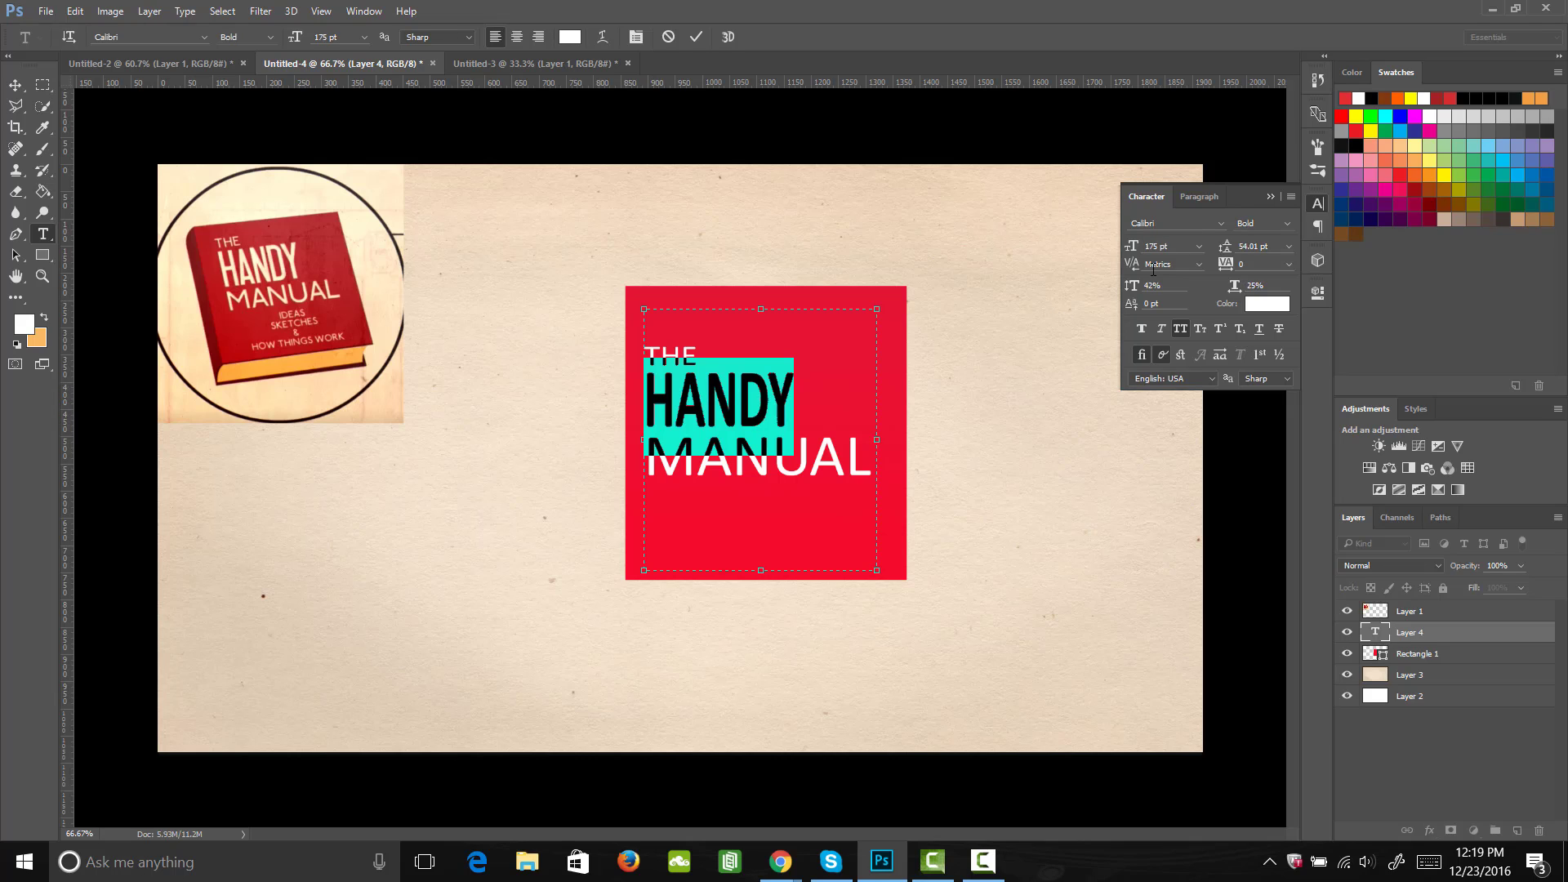
pyautogui.moveTo(1132, 286)
pyautogui.mouseDown()
pyautogui.moveTo(1156, 287)
pyautogui.moveTo(1136, 289)
pyautogui.mouseUp()
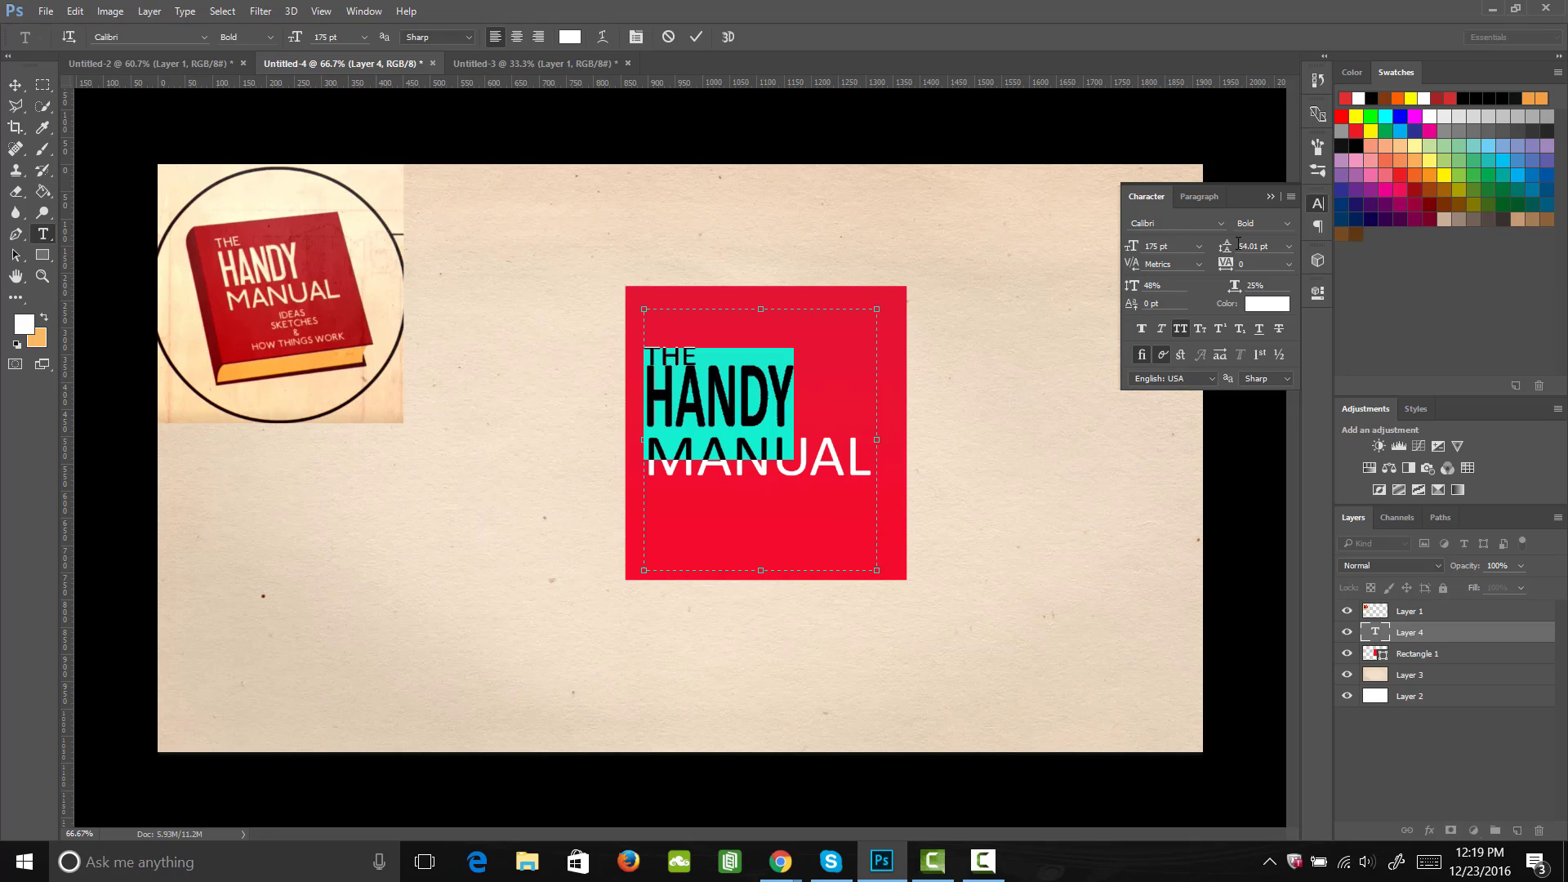
pyautogui.moveTo(1239, 243); pyautogui.dragTo(1229, 252)
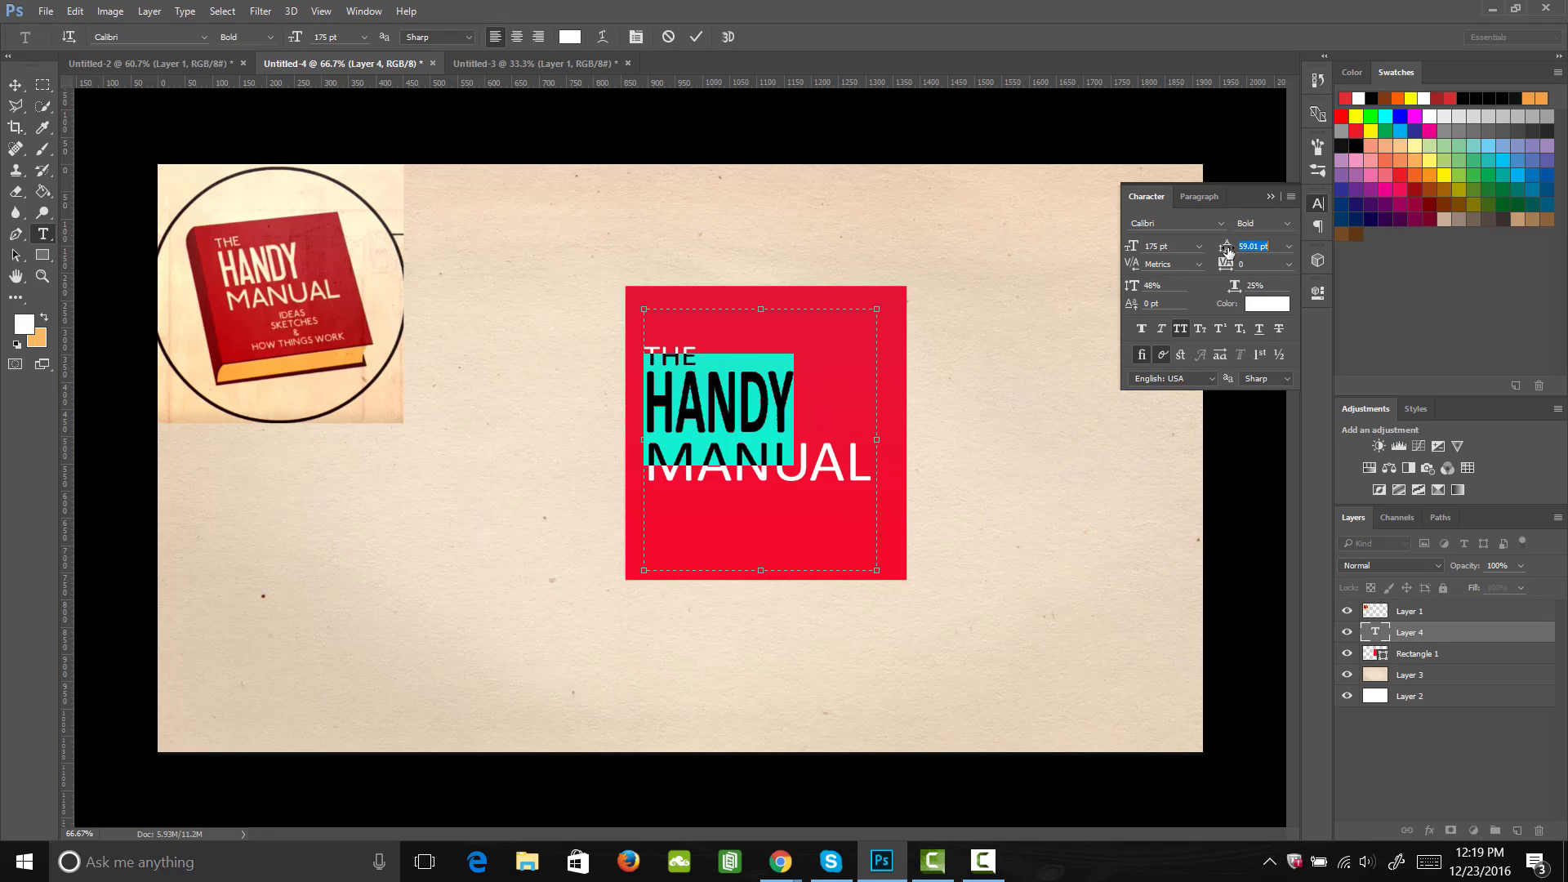
pyautogui.click(760, 399)
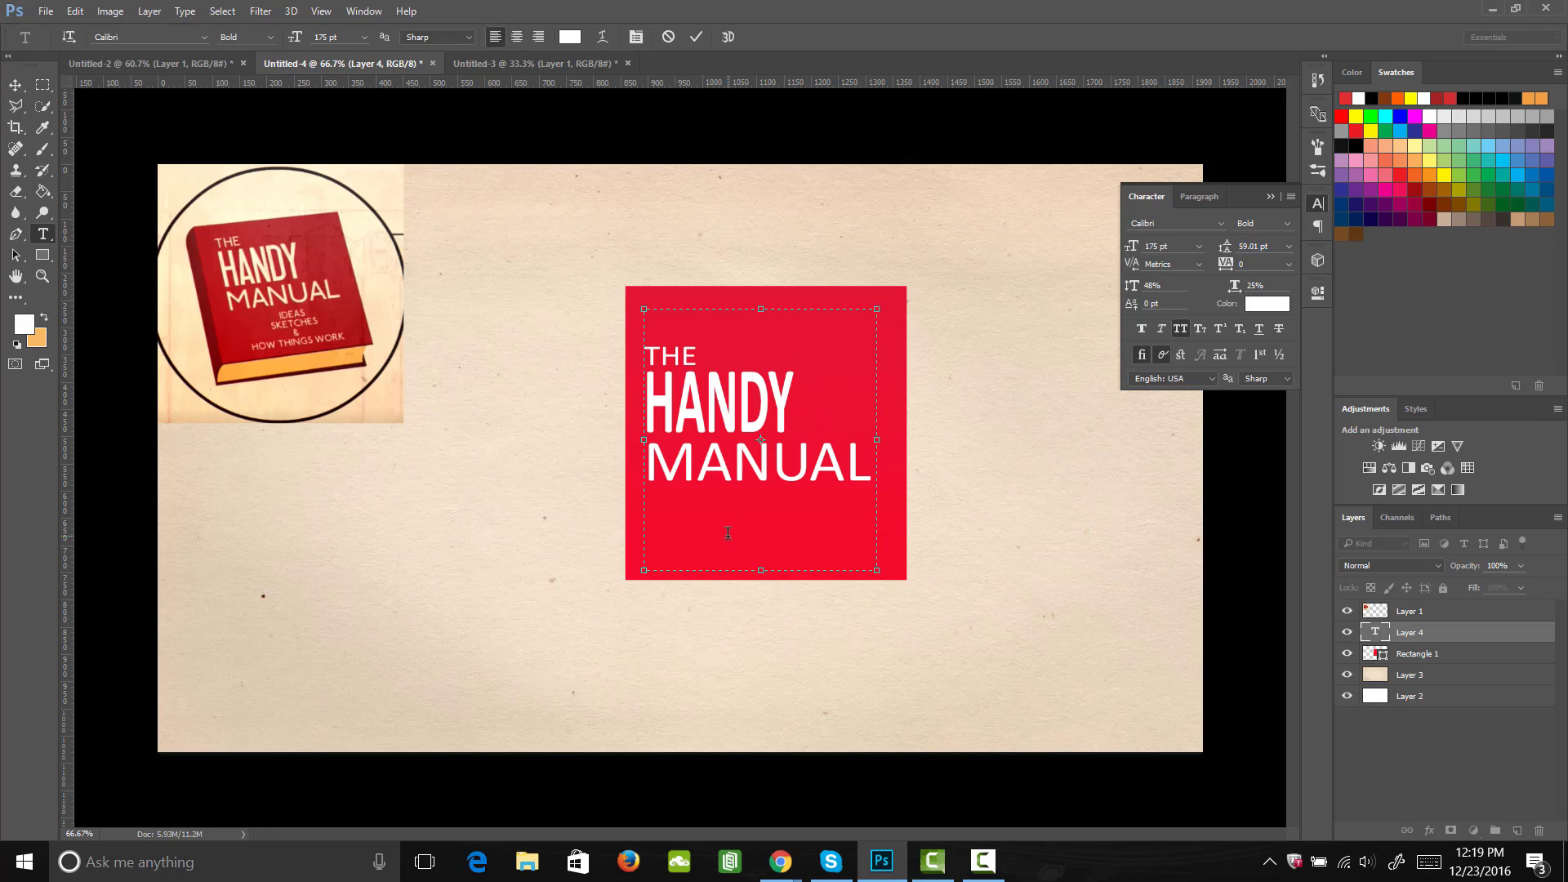
# Step: Shorten the title's text box to just below "MANUAL" and move the title up near the red rectangle's upper edge
pyautogui.moveTo(761, 570); pyautogui.dragTo(758, 409)
pyautogui.click(15, 85)
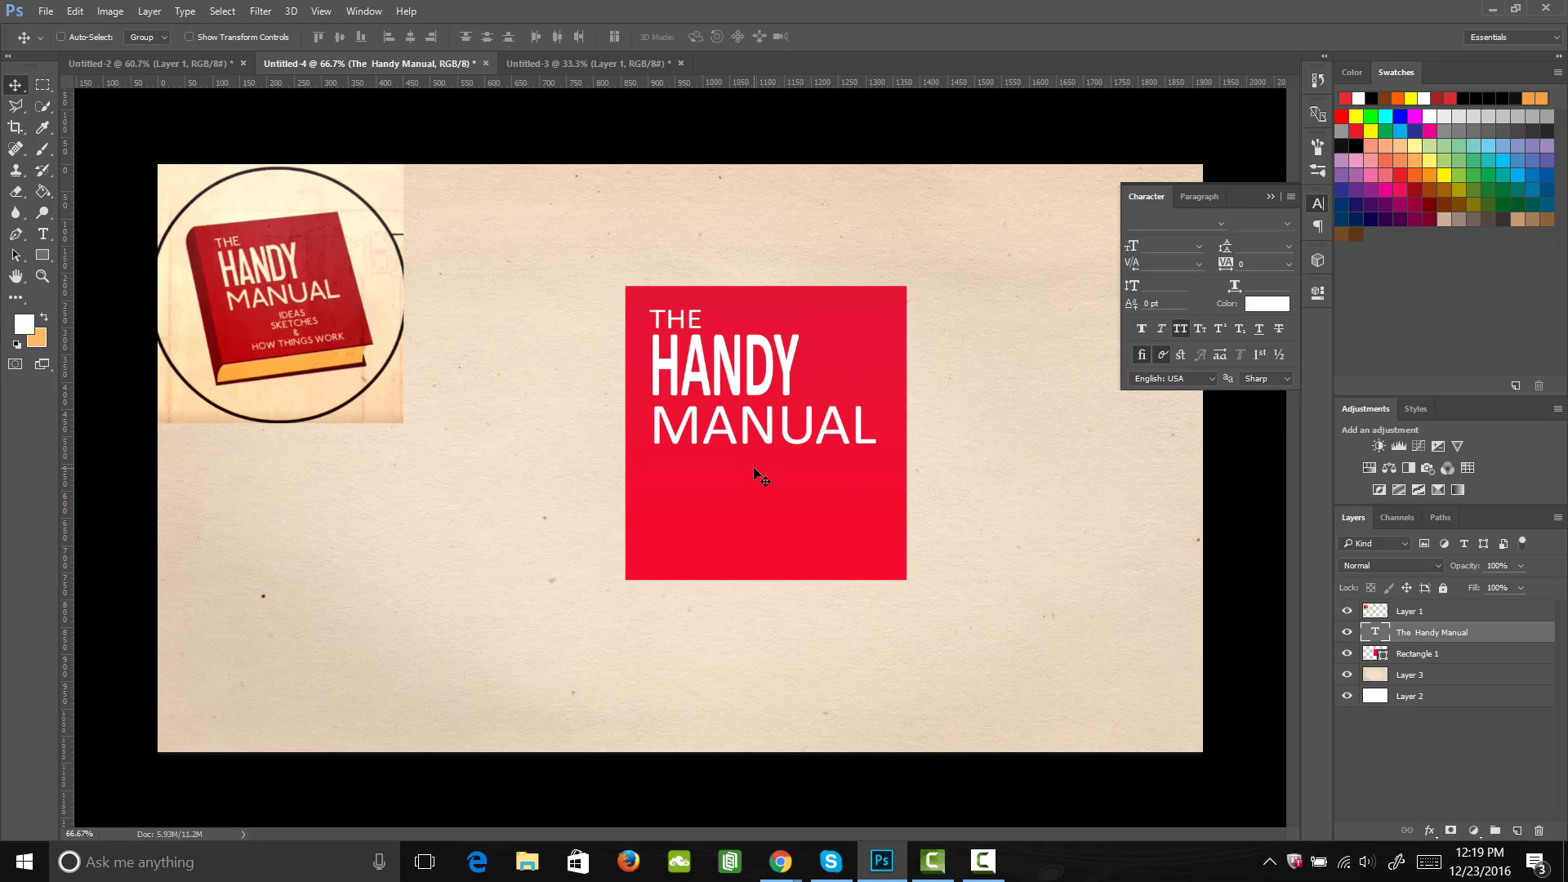
# Step: Reopen the title for editing with the text cursor in "MANUAL" and collapse the character settings
pyautogui.press('t')
pyautogui.click(777, 429)
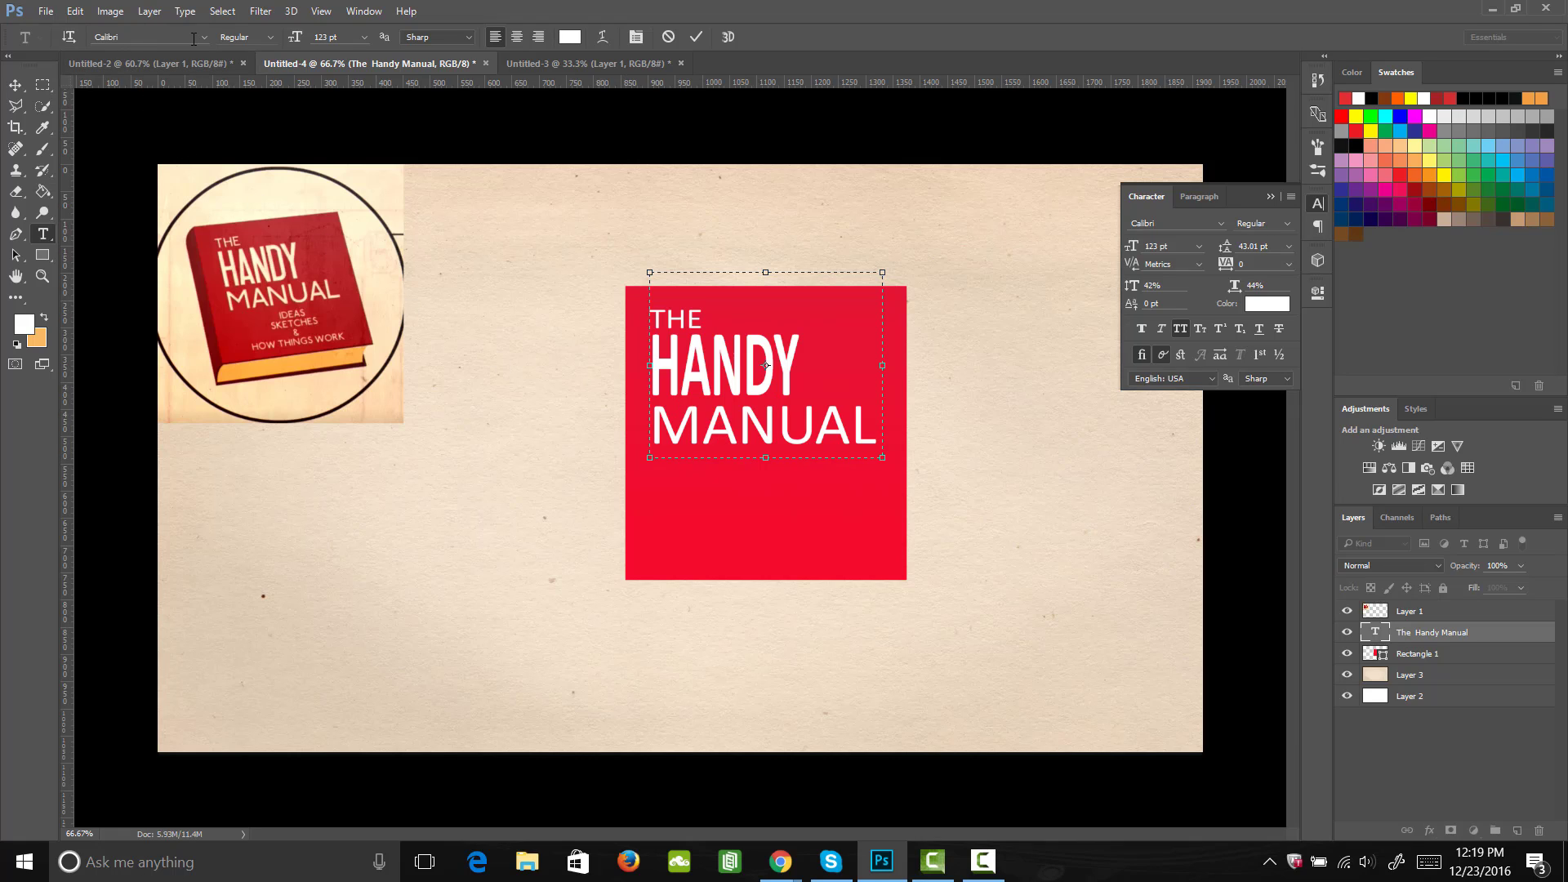
pyautogui.click(851, 427)
pyautogui.click(1318, 204)
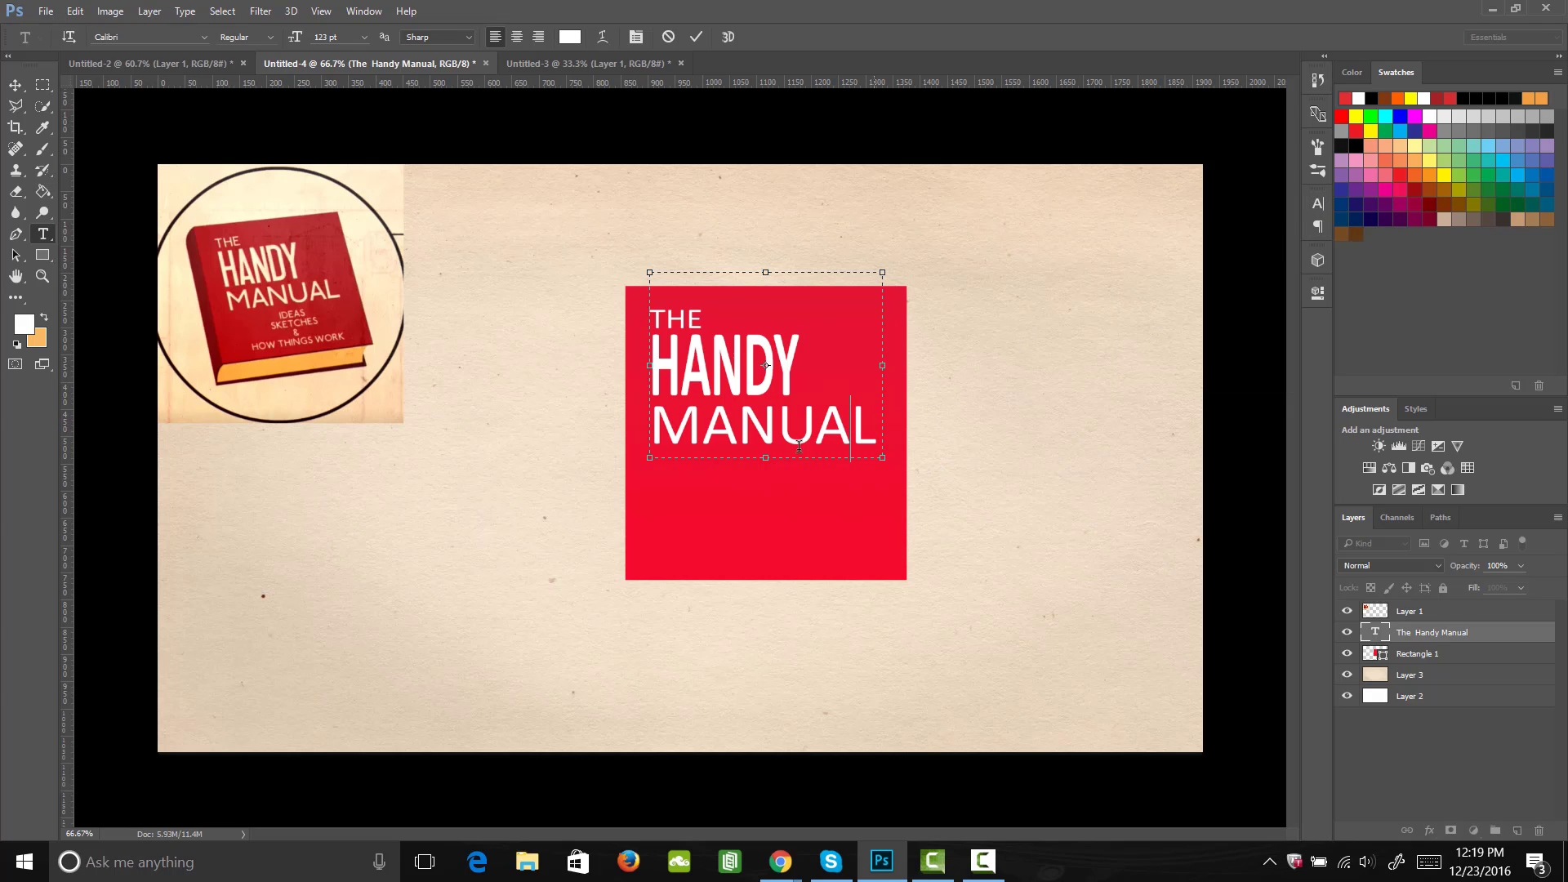
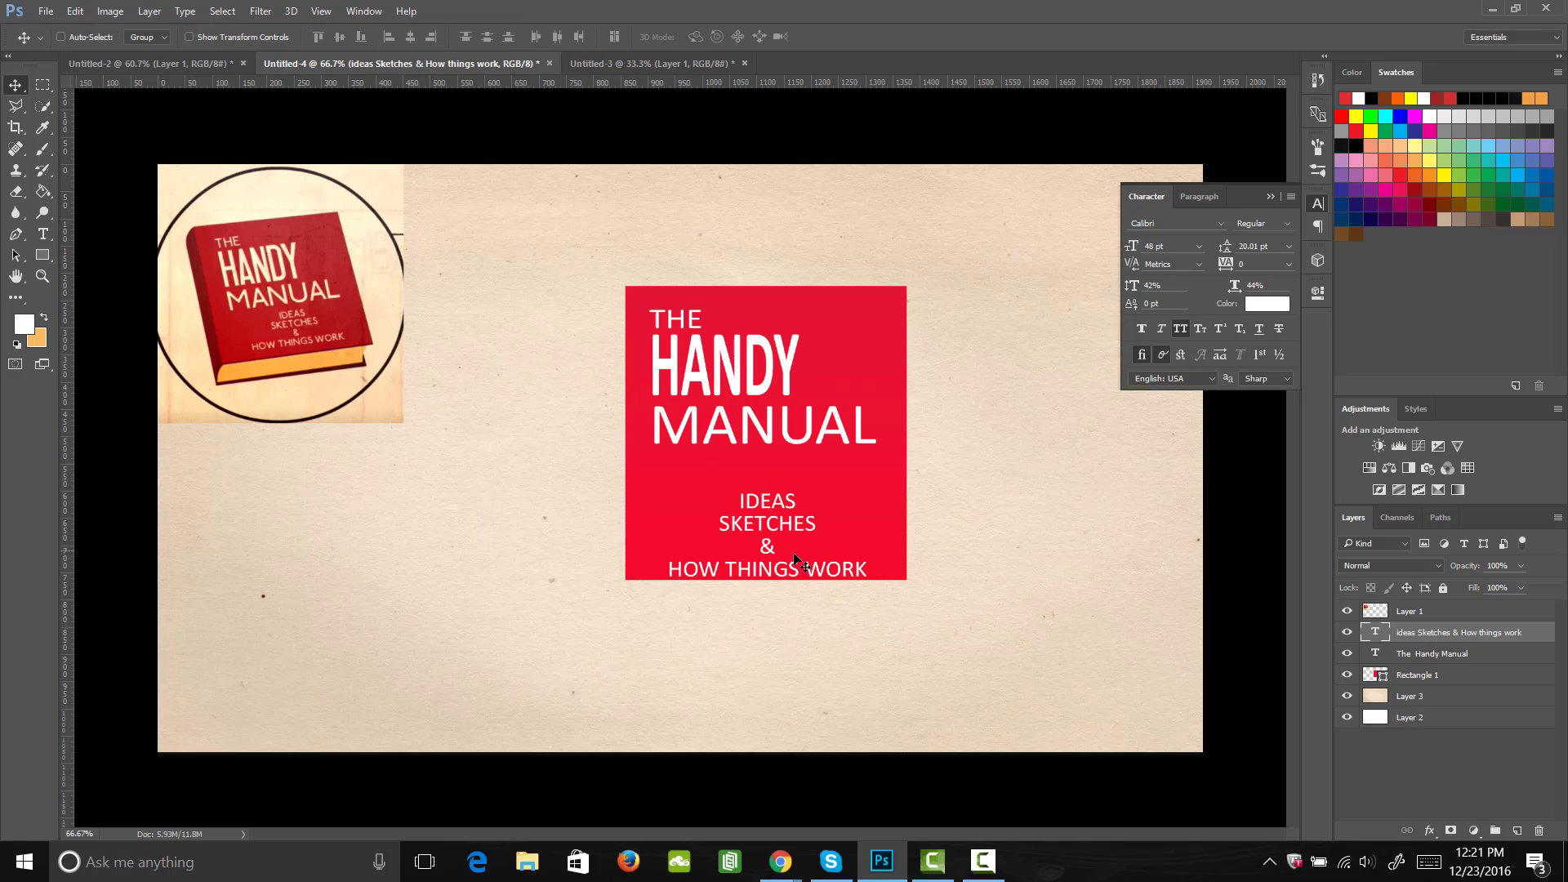
# Step: Move the subtitle text up slightly so it sits clear of the red rectangle's lower edge, and collapse the character settings
pyautogui.moveTo(789, 567)
pyautogui.mouseDown()
pyautogui.moveTo(804, 549)
pyautogui.moveTo(790, 550)
pyautogui.mouseUp()
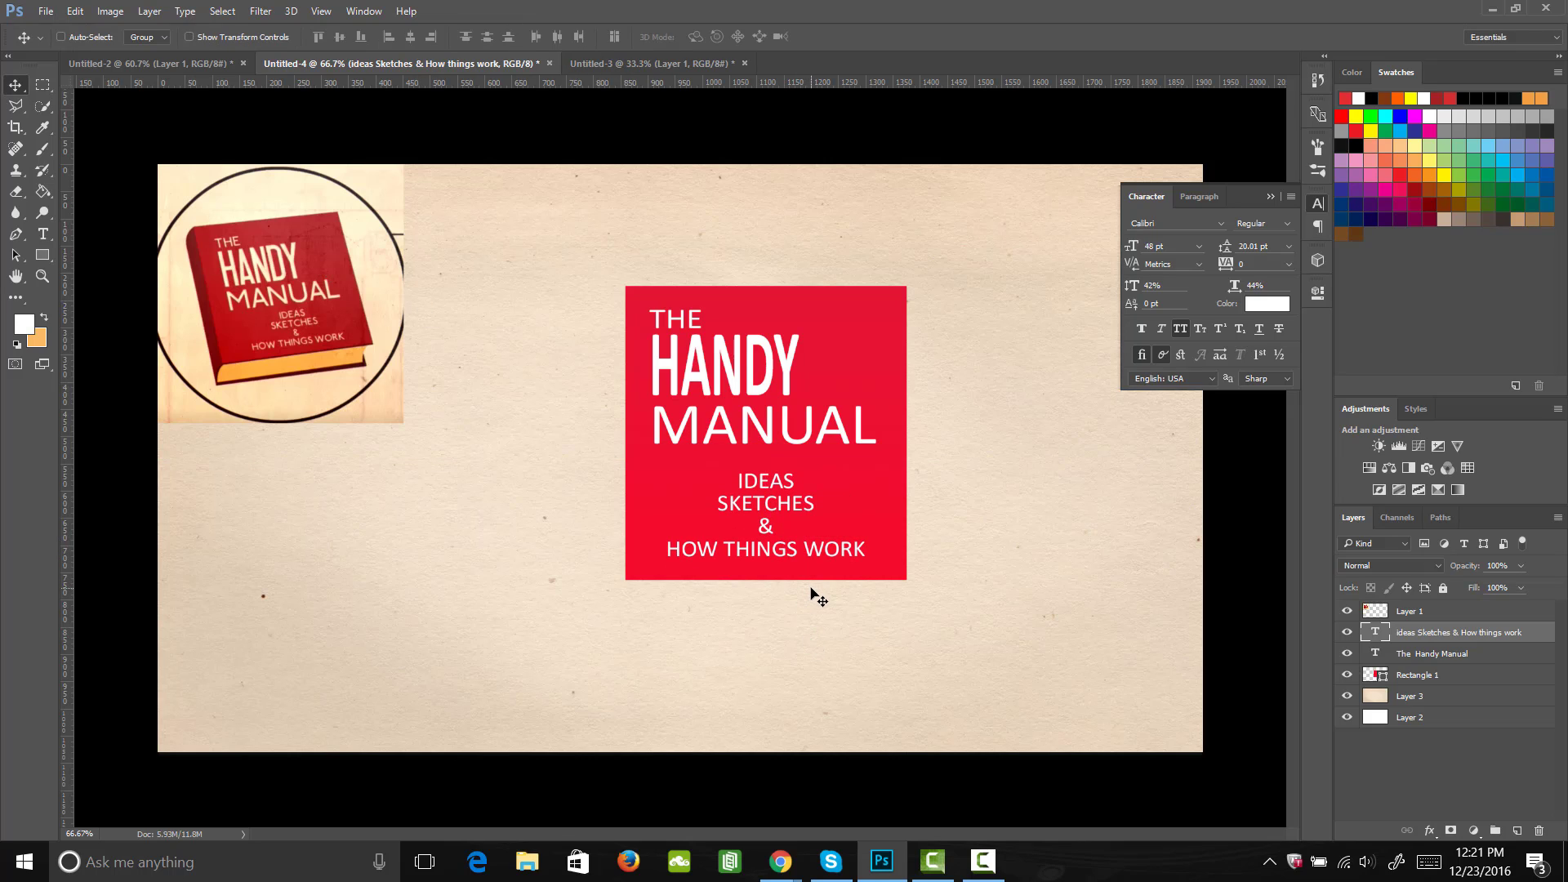
pyautogui.click(1318, 203)
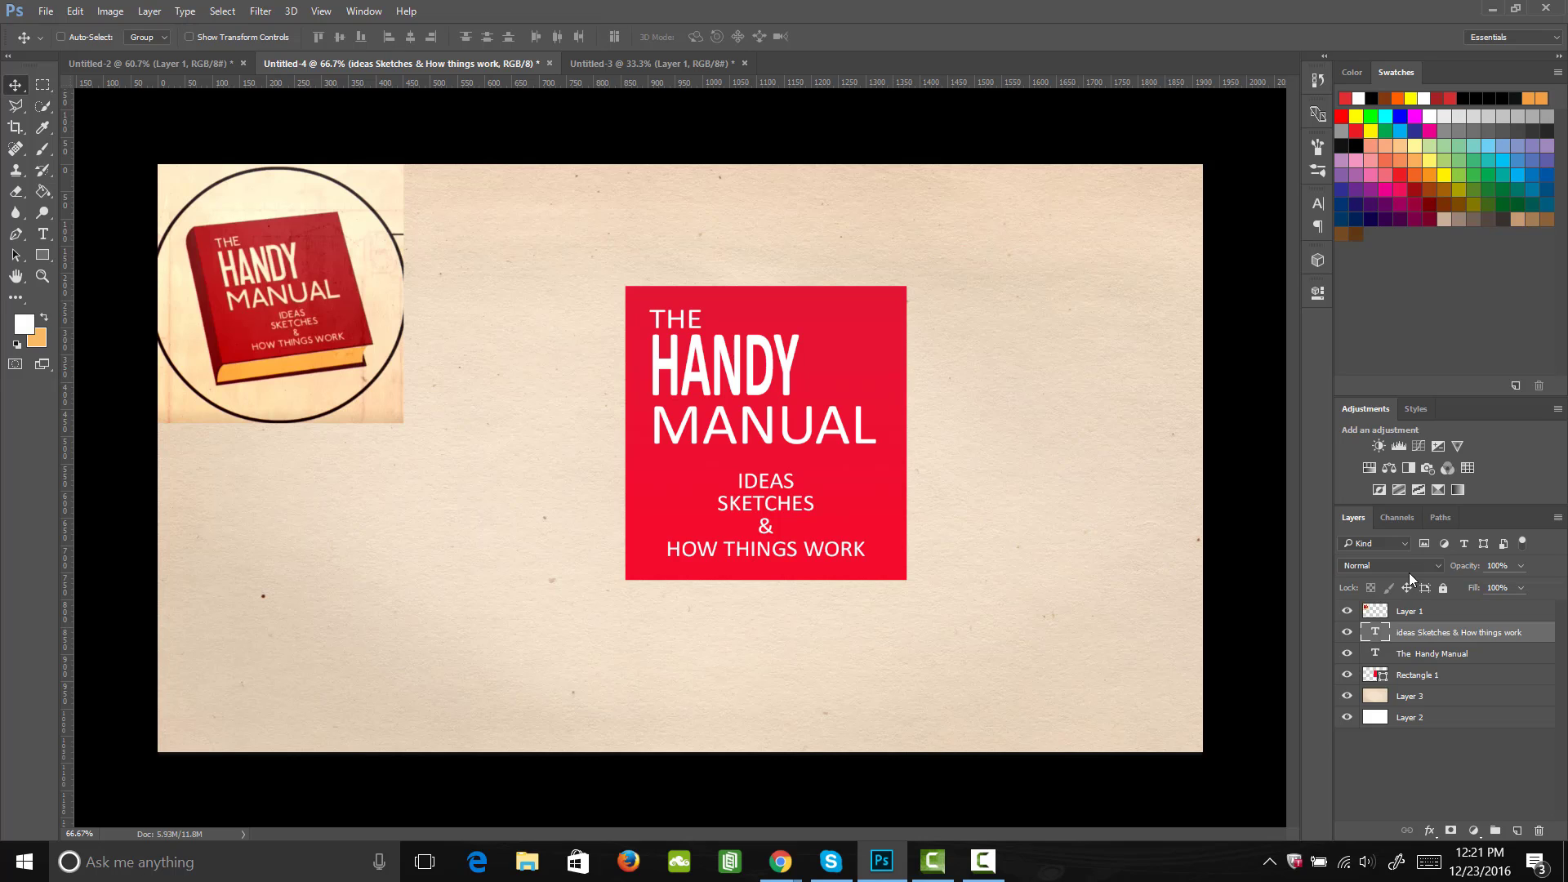
# Step: Rasterize the red rectangle's shape layer
pyautogui.click(1430, 655)
pyautogui.click(1422, 678)
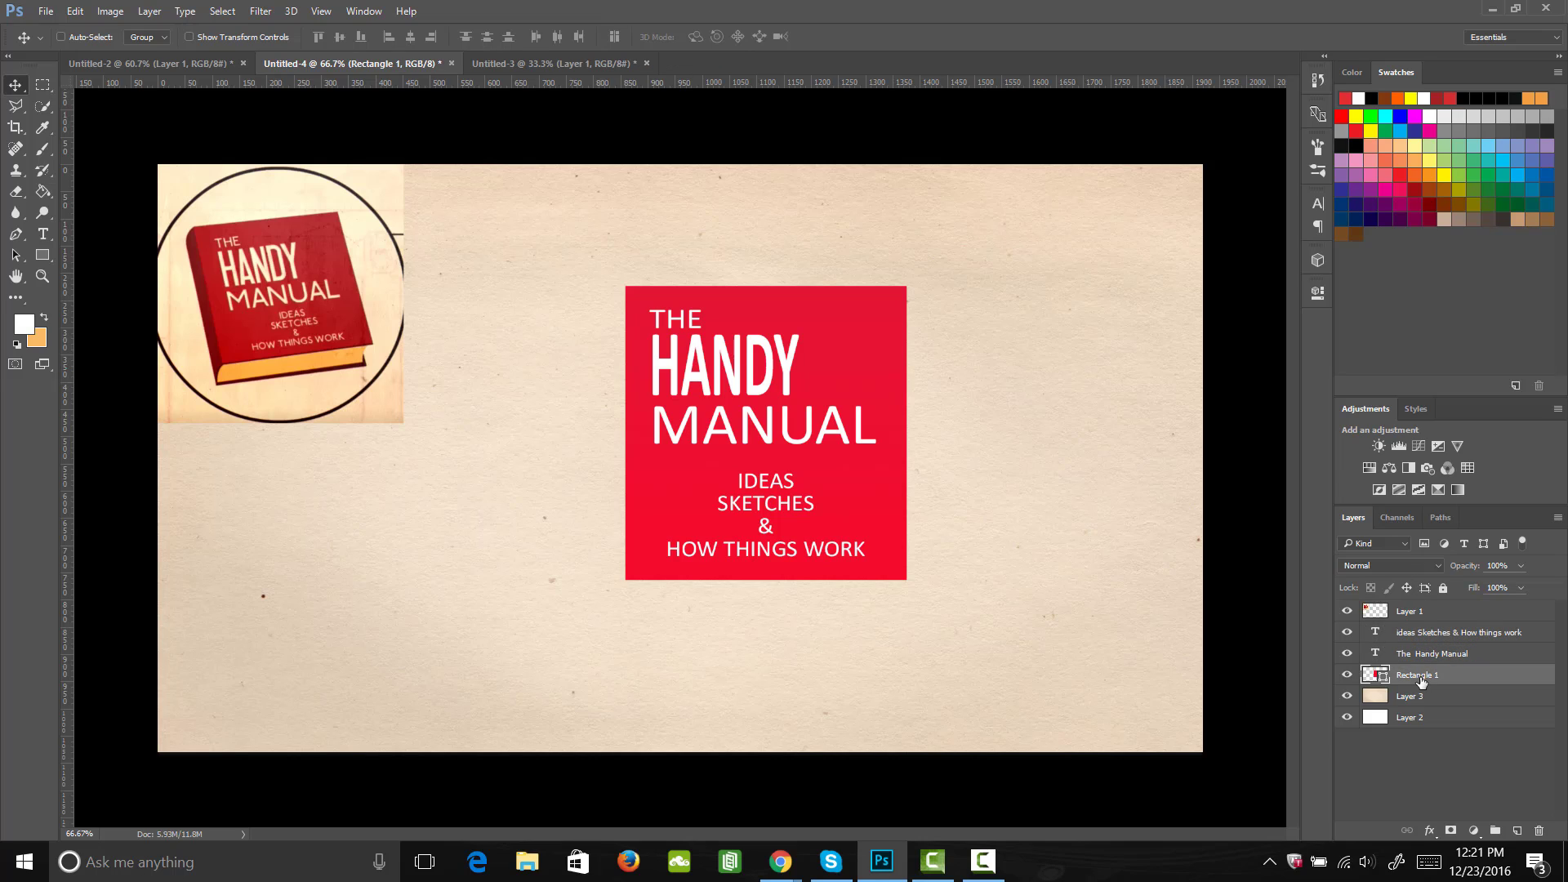
pyautogui.rightClick(1422, 677)
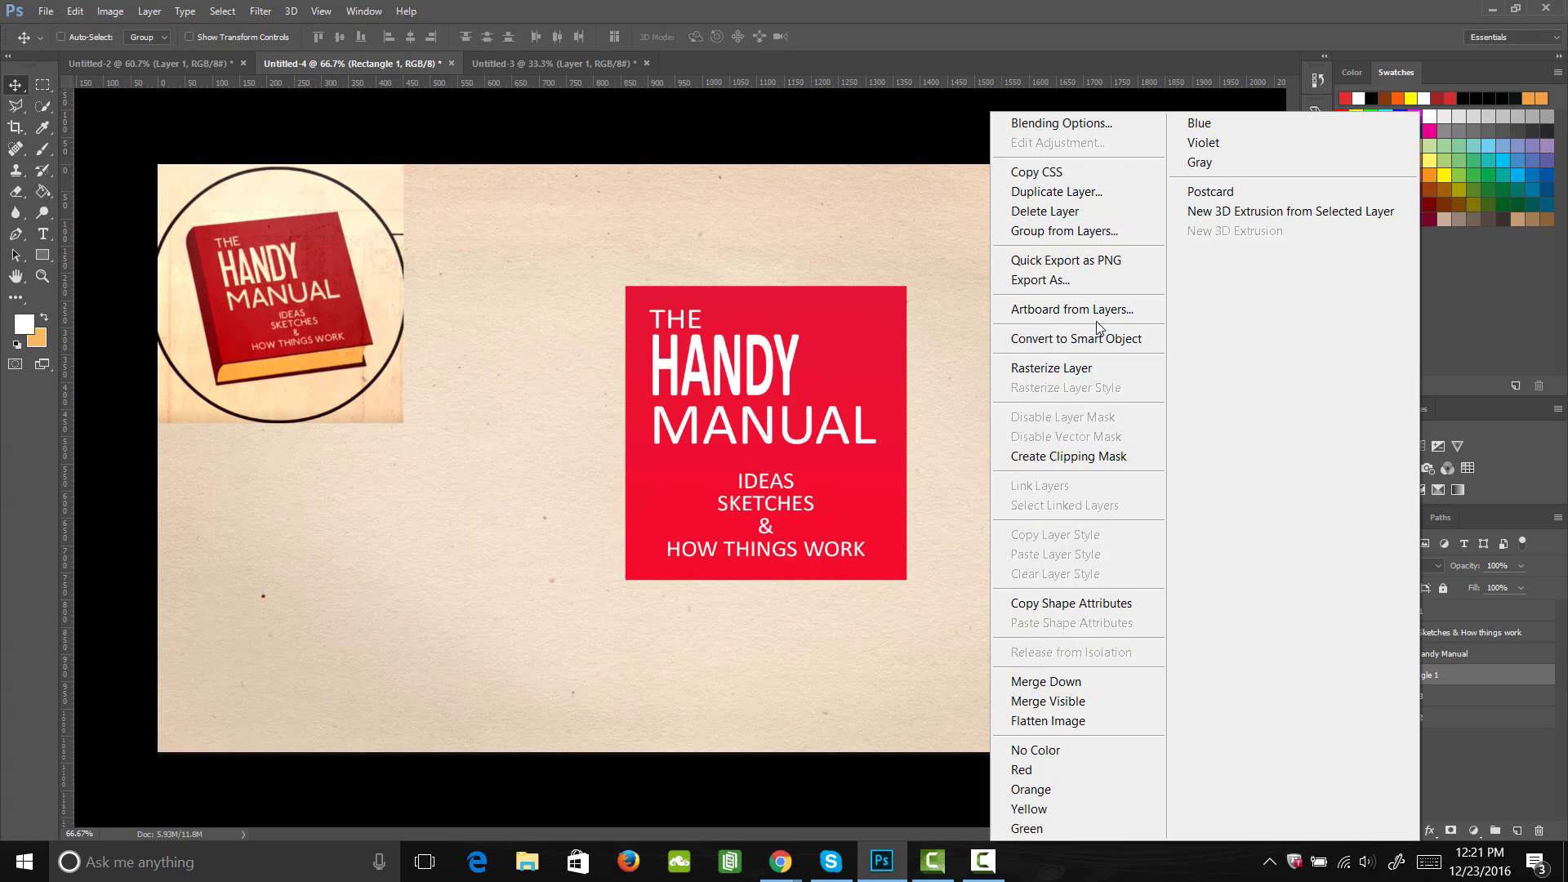
pyautogui.click(1094, 367)
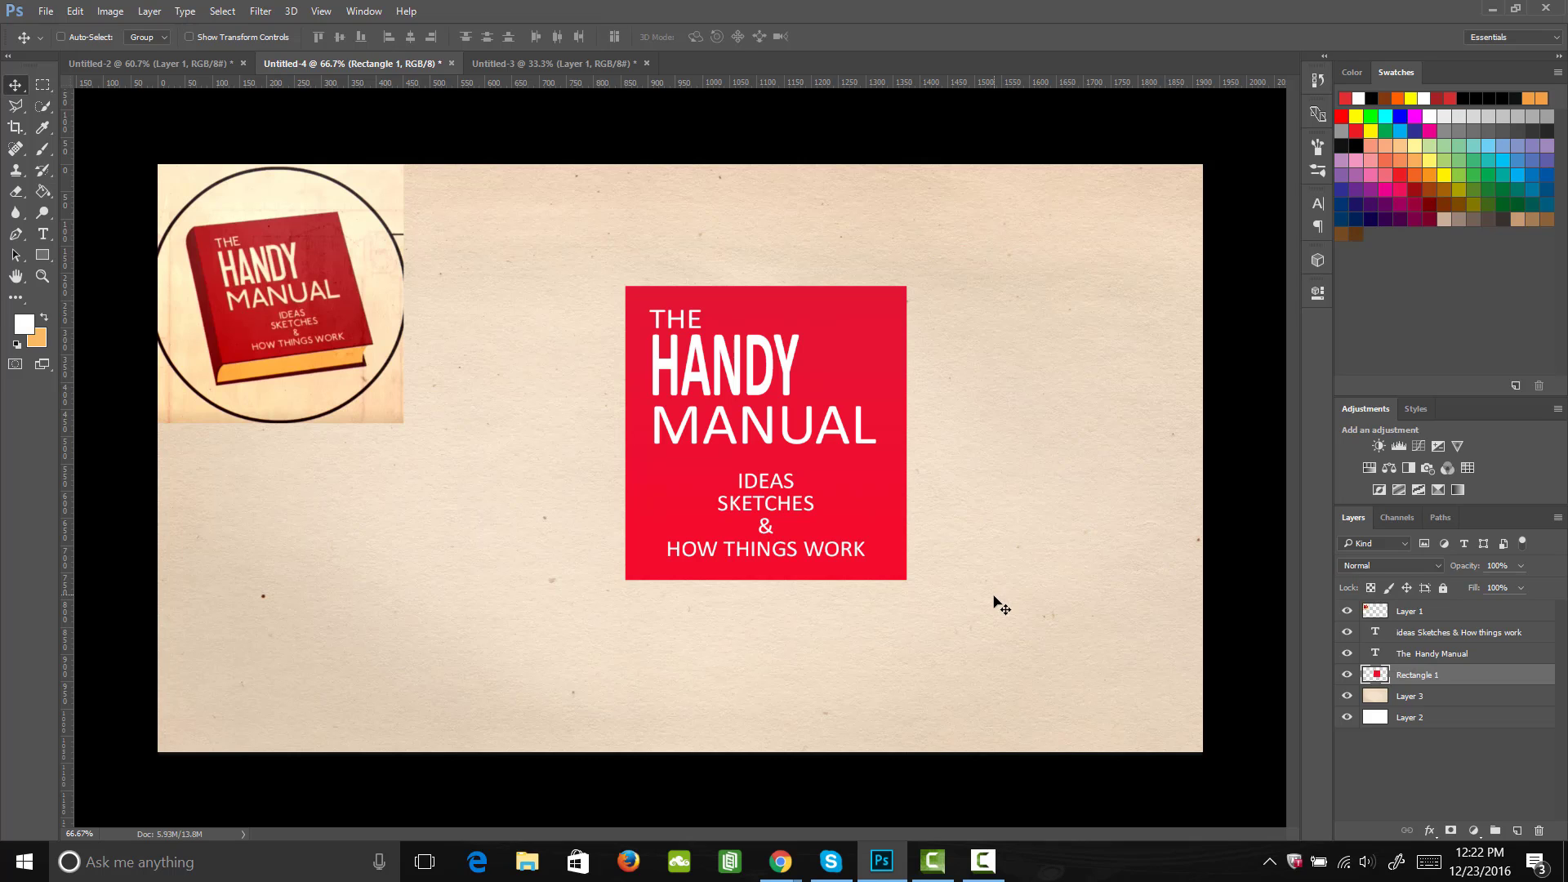
# Step: Merge the rectangle layer with the title text, and merge the subtitle text into the result as one cover layer
pyautogui.keyDown('ctrl'); pyautogui.click(1453, 656); pyautogui.keyUp('ctrl')
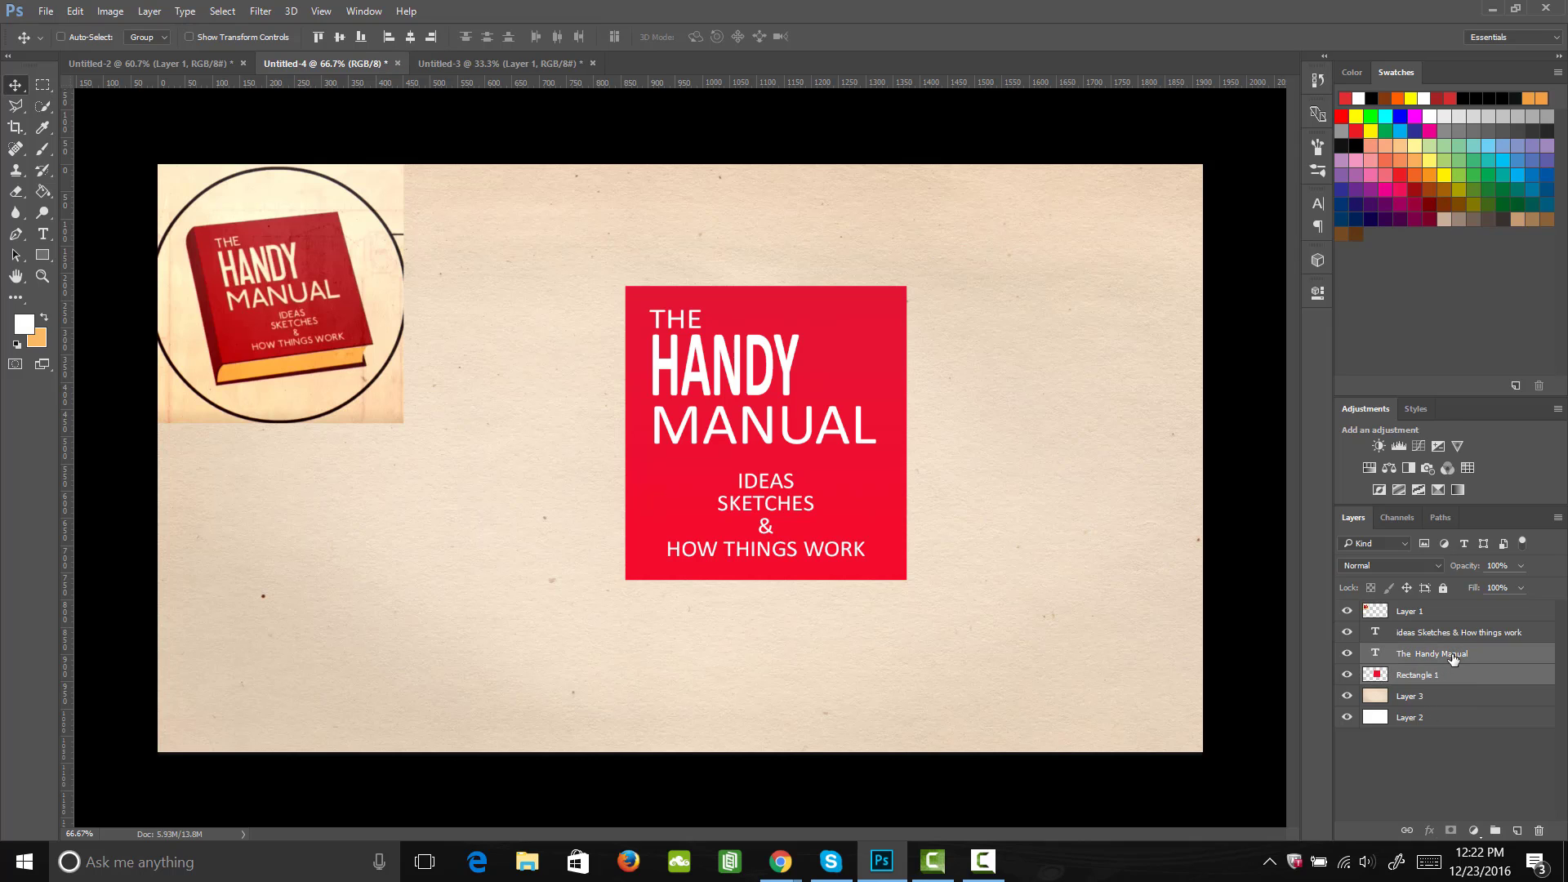
pyautogui.rightClick(1453, 656)
pyautogui.click(1120, 683)
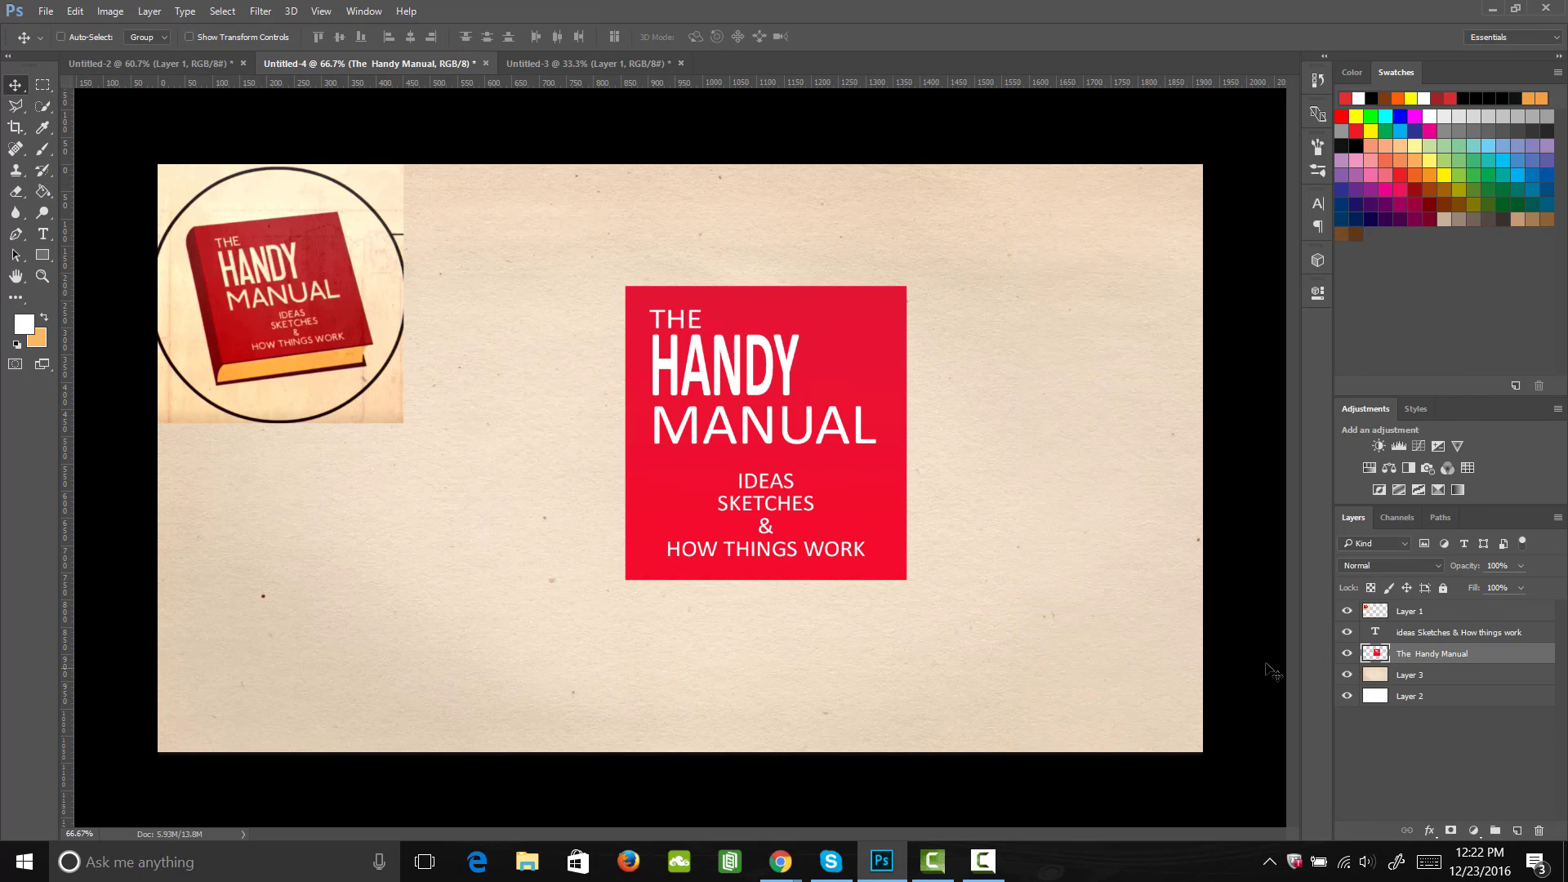
pyautogui.click(1348, 654)
pyautogui.click(1348, 654)
pyautogui.keyDown('ctrl'); pyautogui.click(1437, 633); pyautogui.keyUp('ctrl')
pyautogui.rightClick(1438, 654)
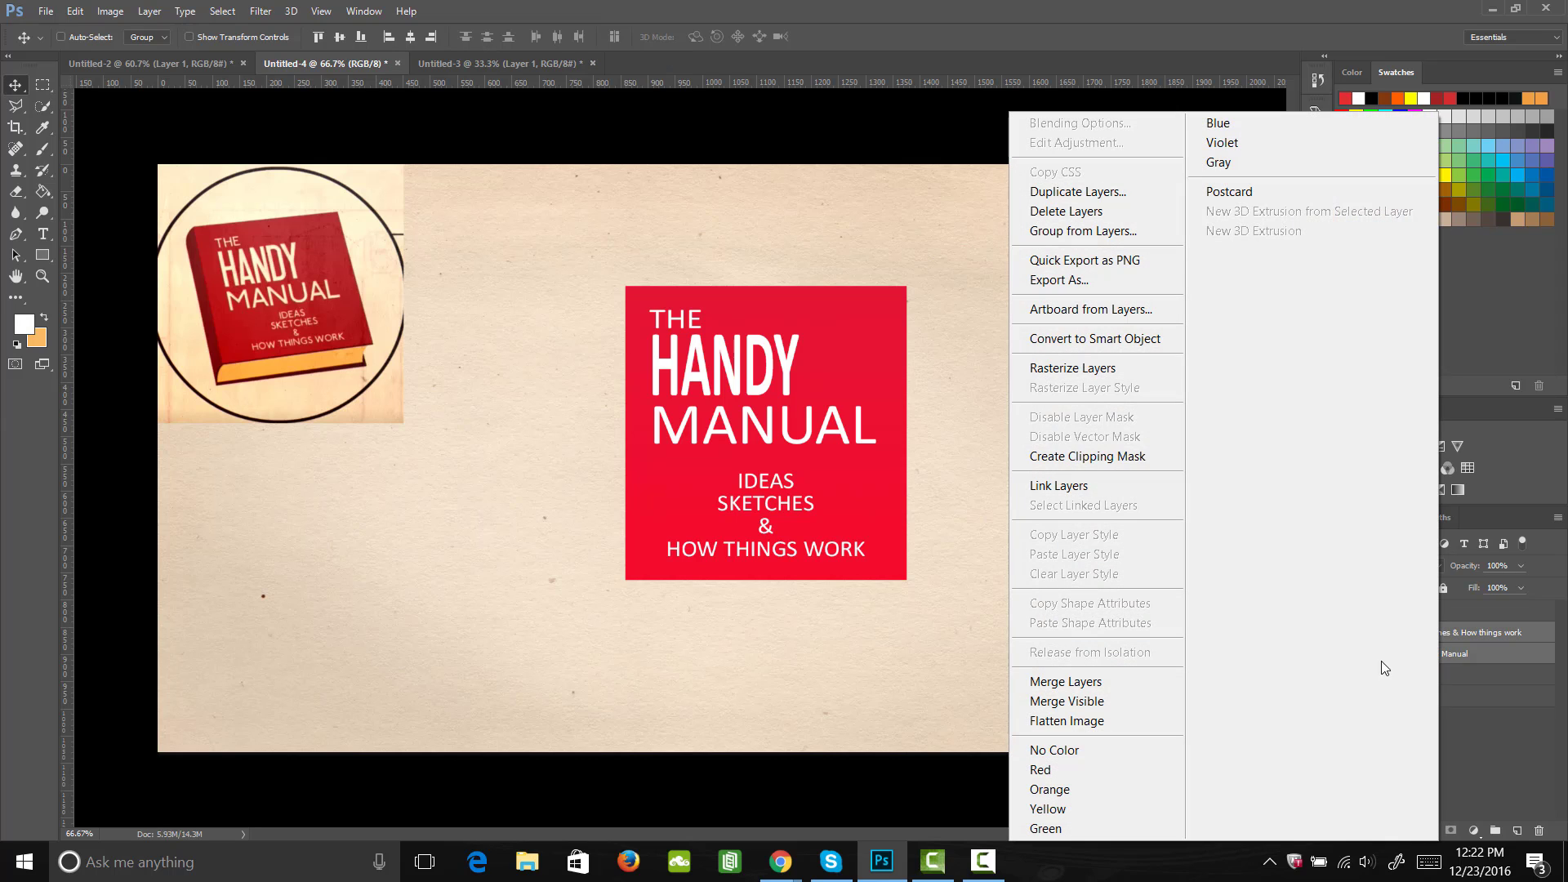
pyautogui.click(1121, 681)
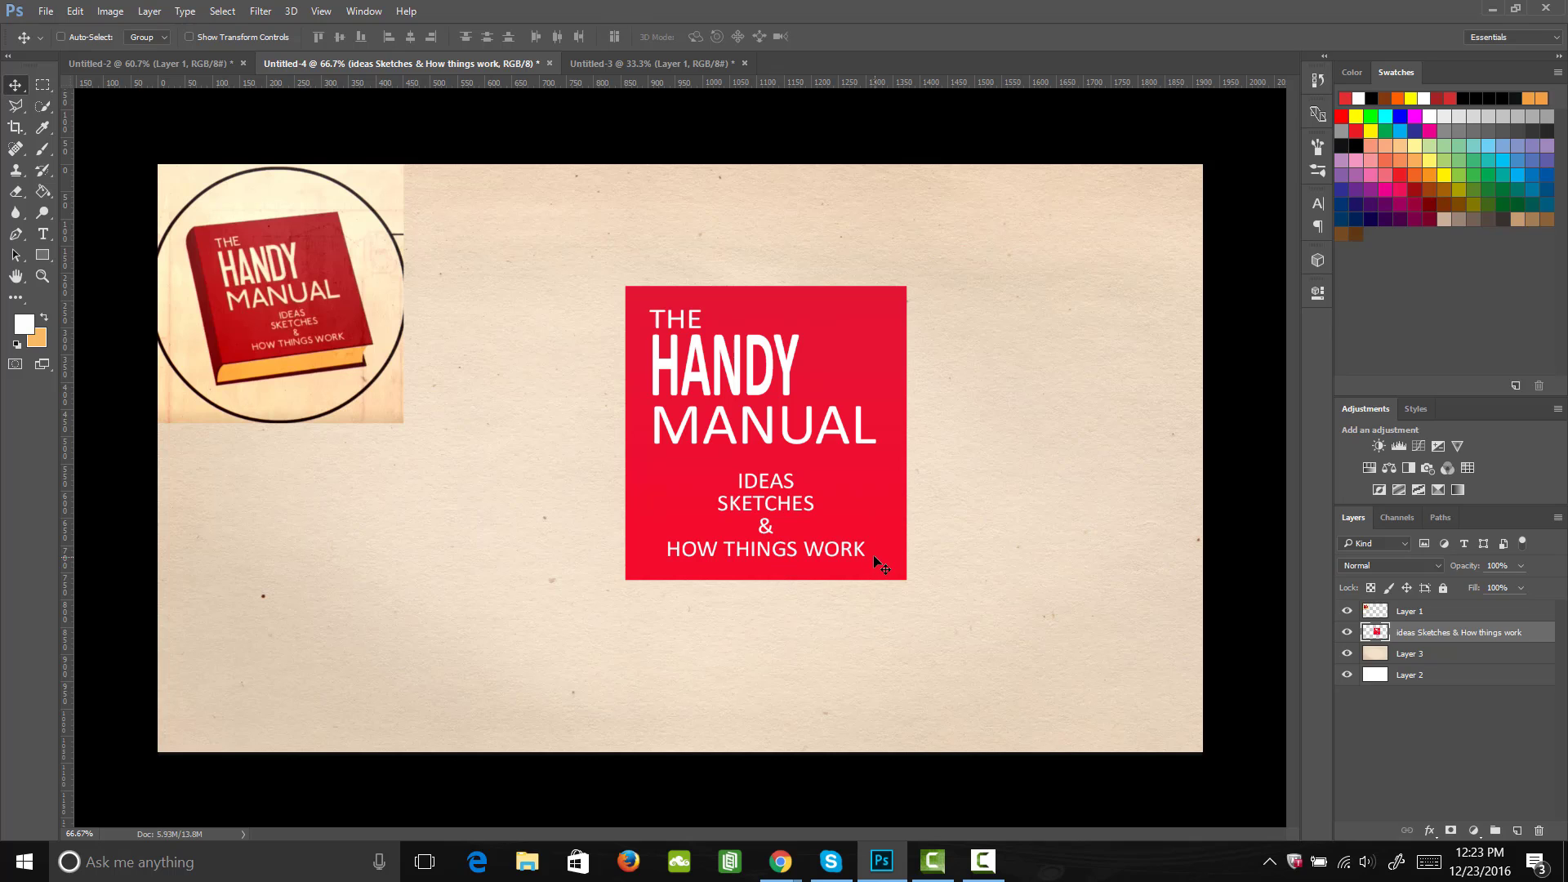
# Step: Skew the merged cover by shifting both lower corners to the right, keeping the upper corners fixed, so its sides slant about 7°
pyautogui.hotkey('ctrl', 't')
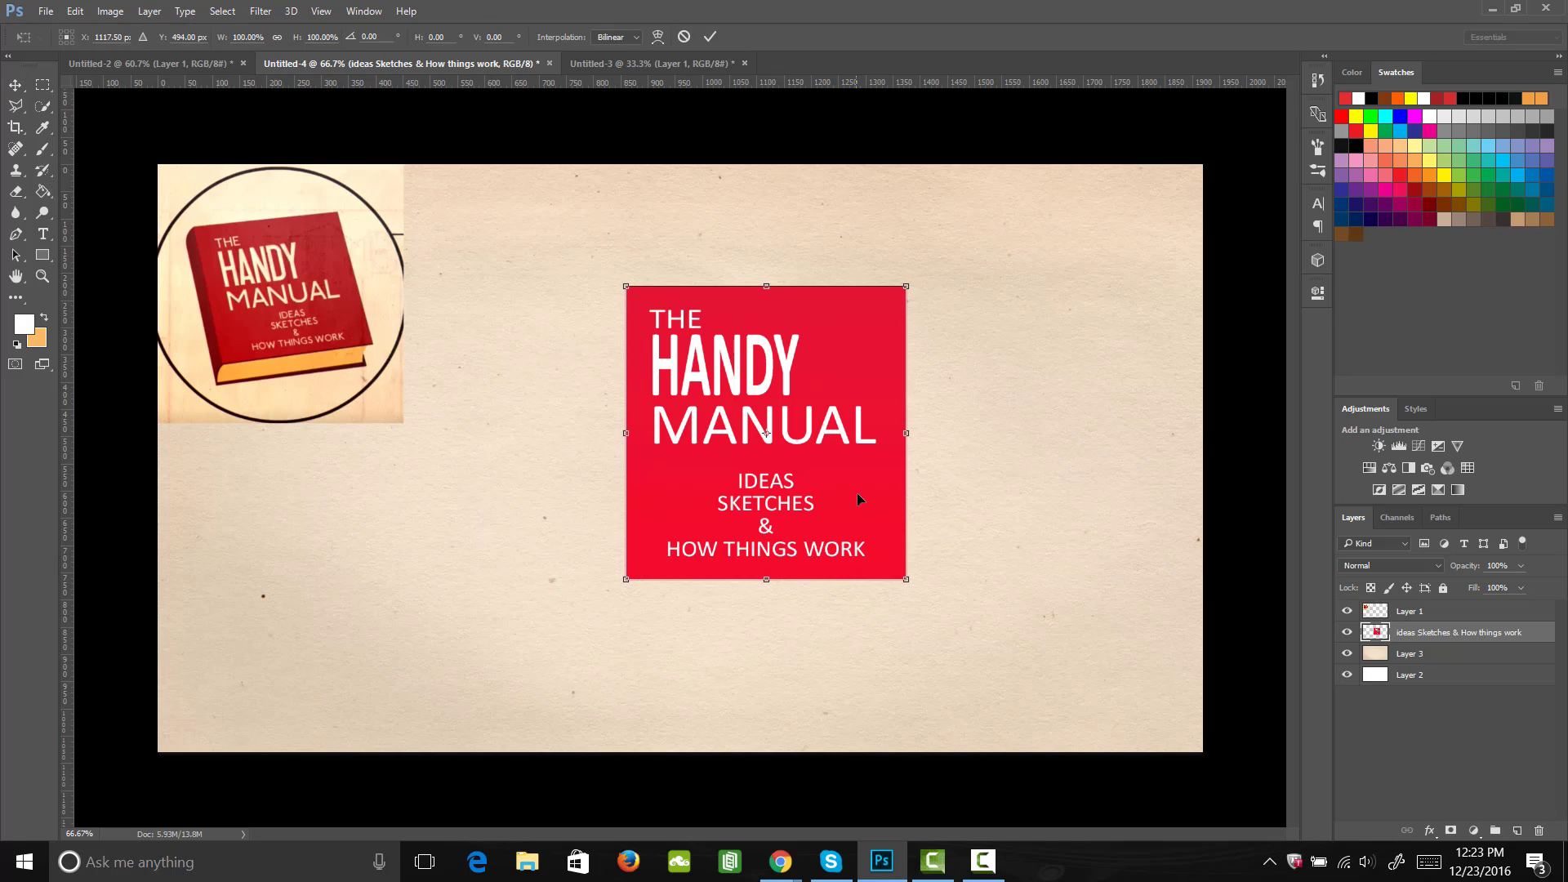
pyautogui.rightClick(864, 536)
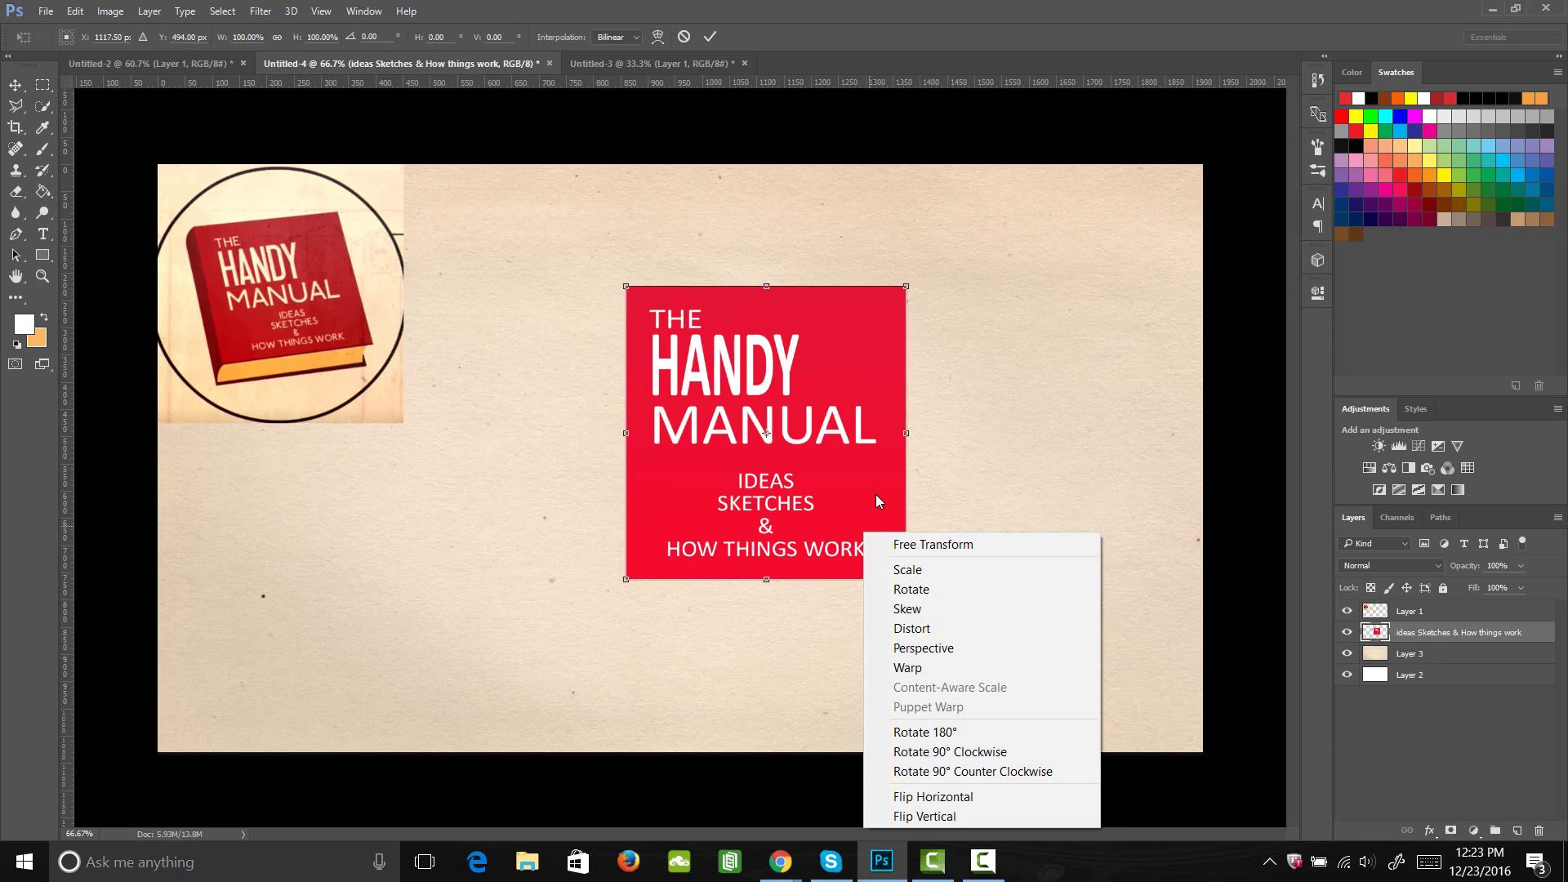
pyautogui.click(957, 606)
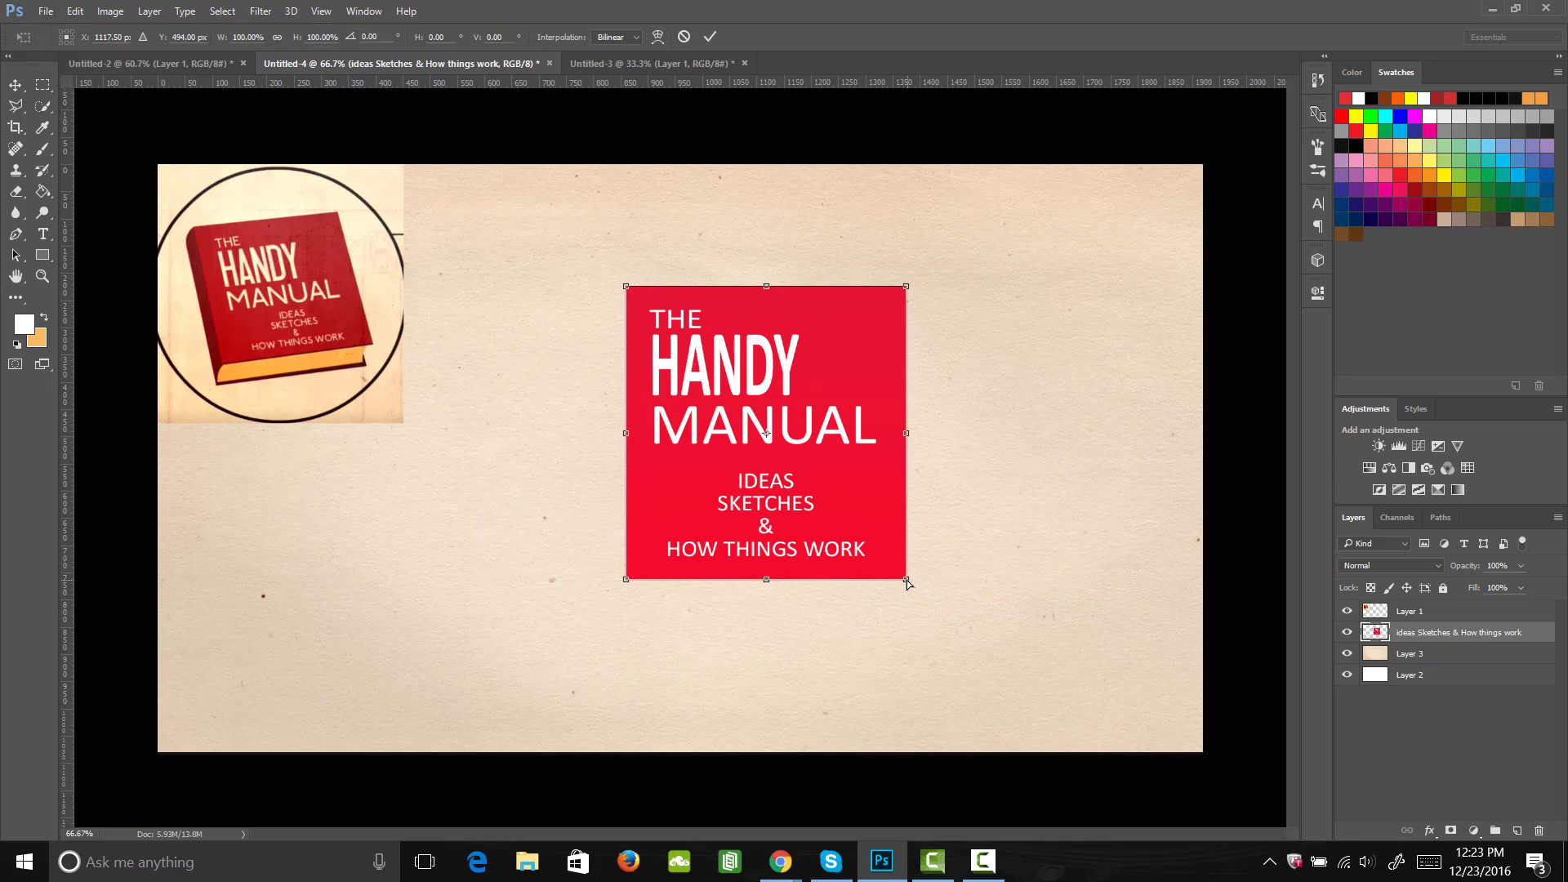
pyautogui.moveTo(907, 581); pyautogui.dragTo(943, 587)
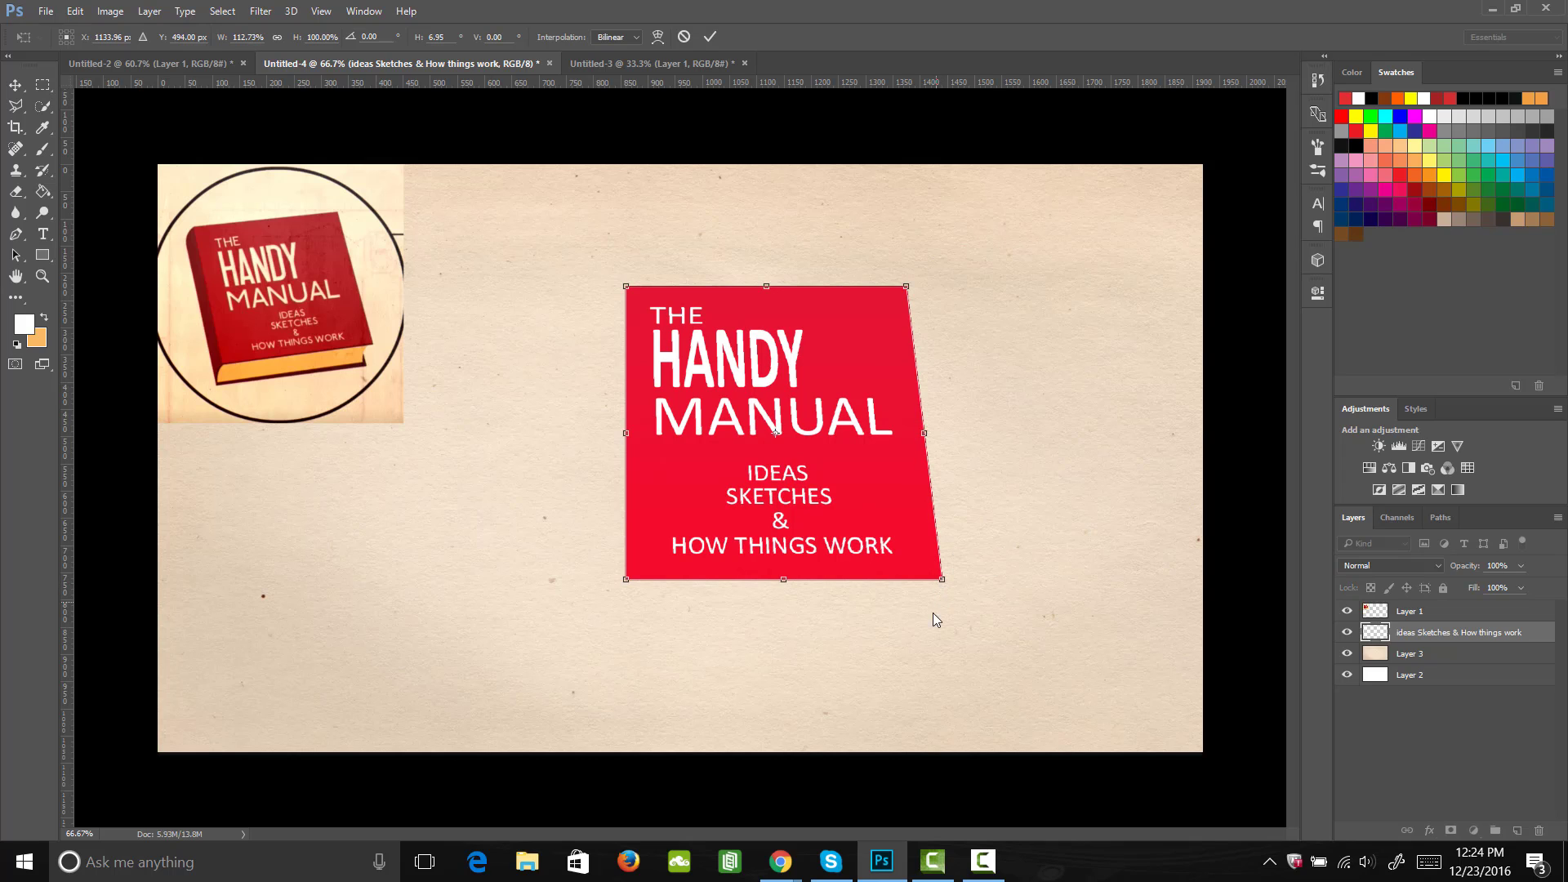
pyautogui.moveTo(628, 582); pyautogui.dragTo(659, 582)
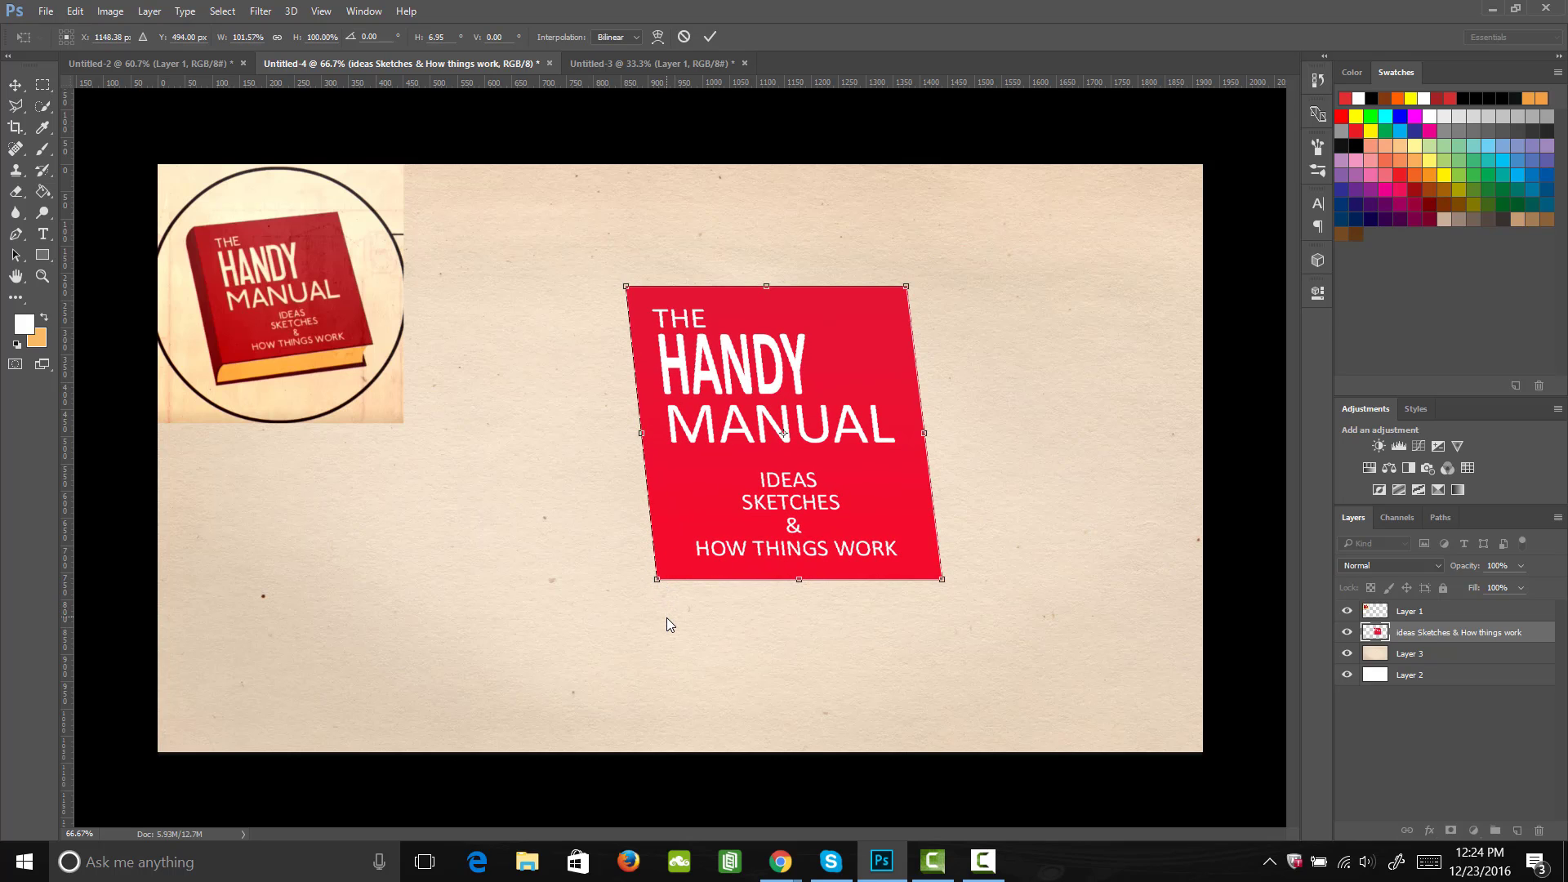
pyautogui.press('Return')
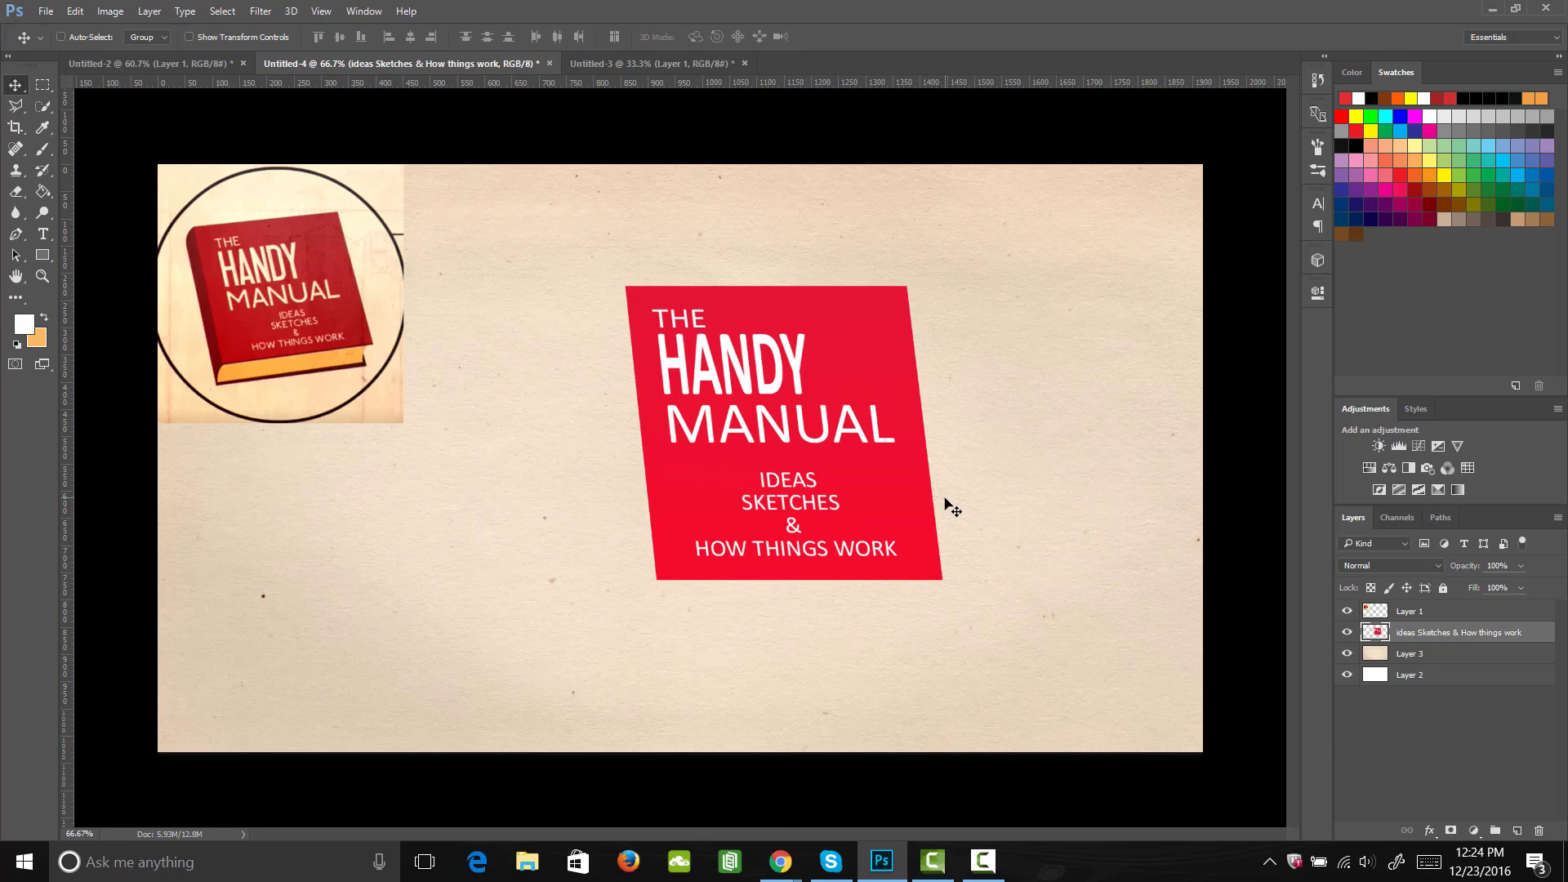
# Step: Rotate the slanted cover about 10.5° counterclockwise with Free Transform
pyautogui.hotkey('ctrl', 't')
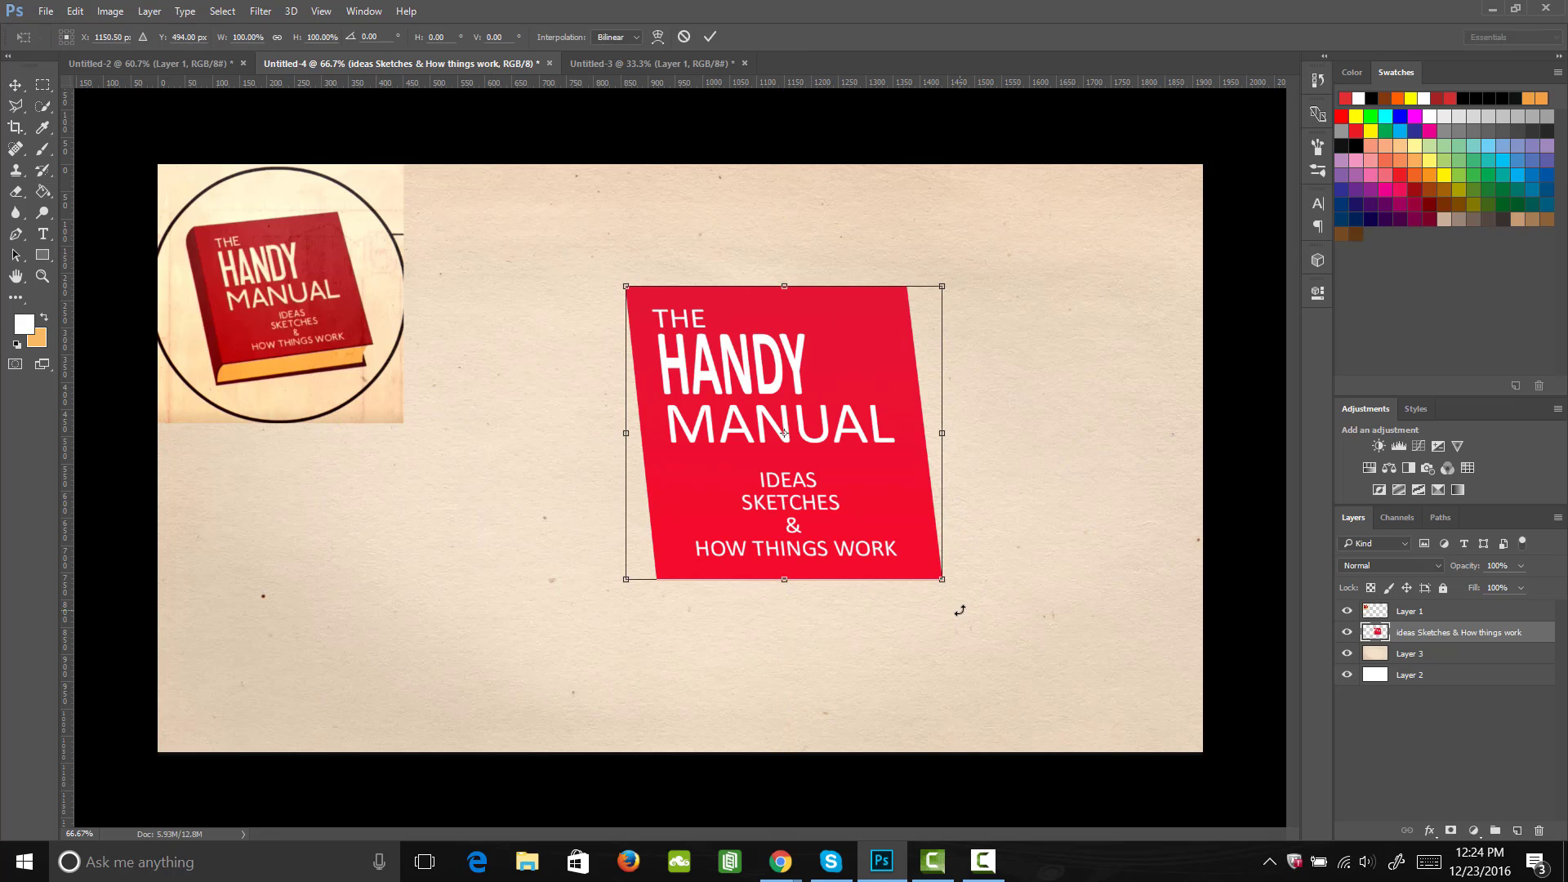
pyautogui.moveTo(960, 611); pyautogui.dragTo(989, 584)
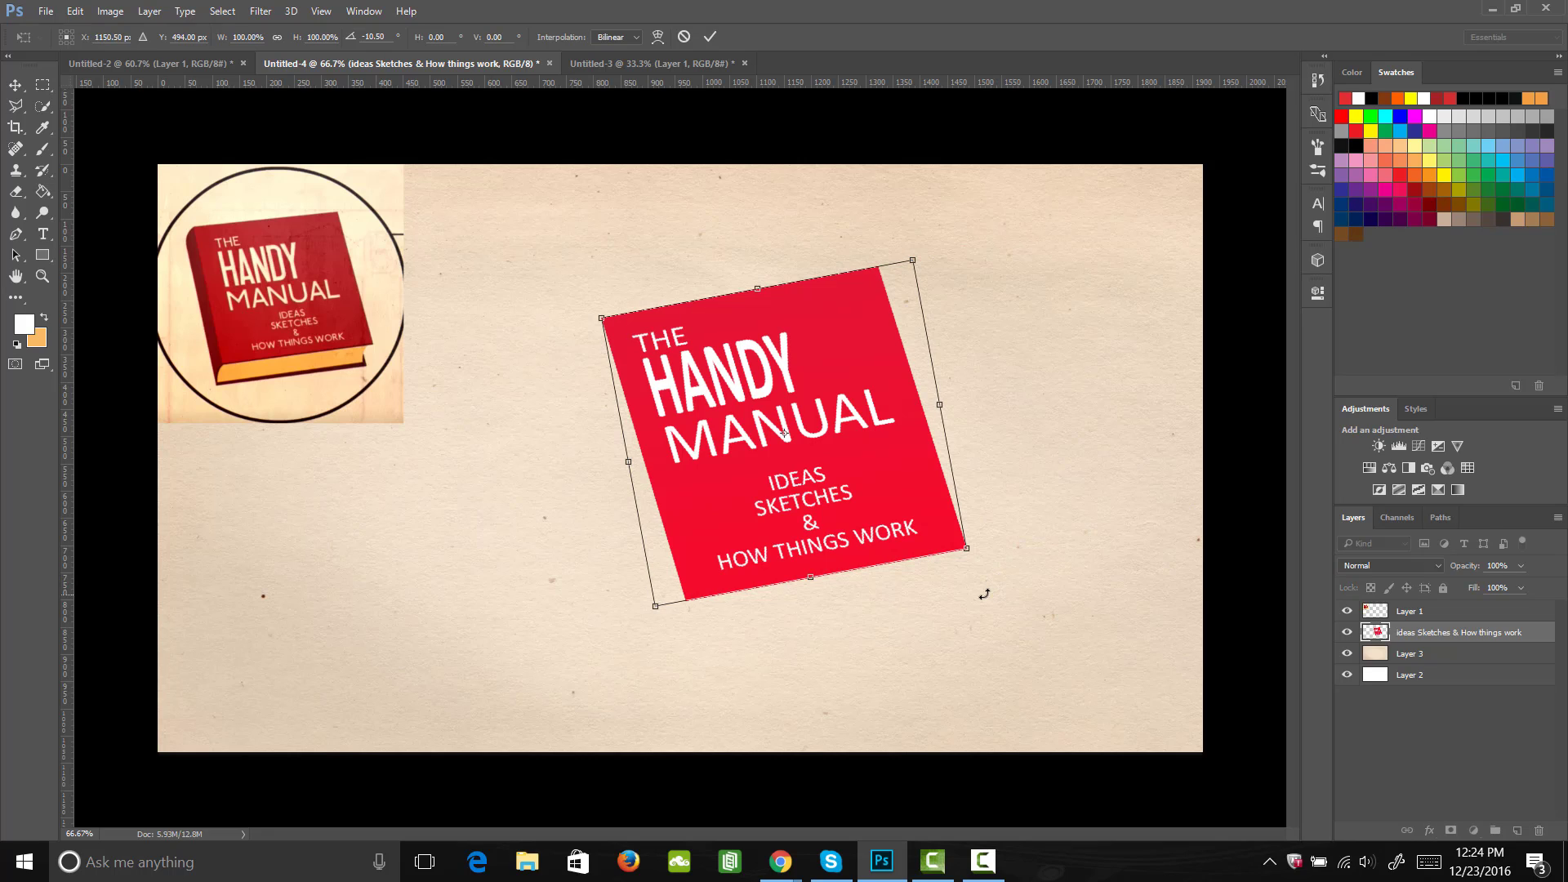
pyautogui.press('Return')
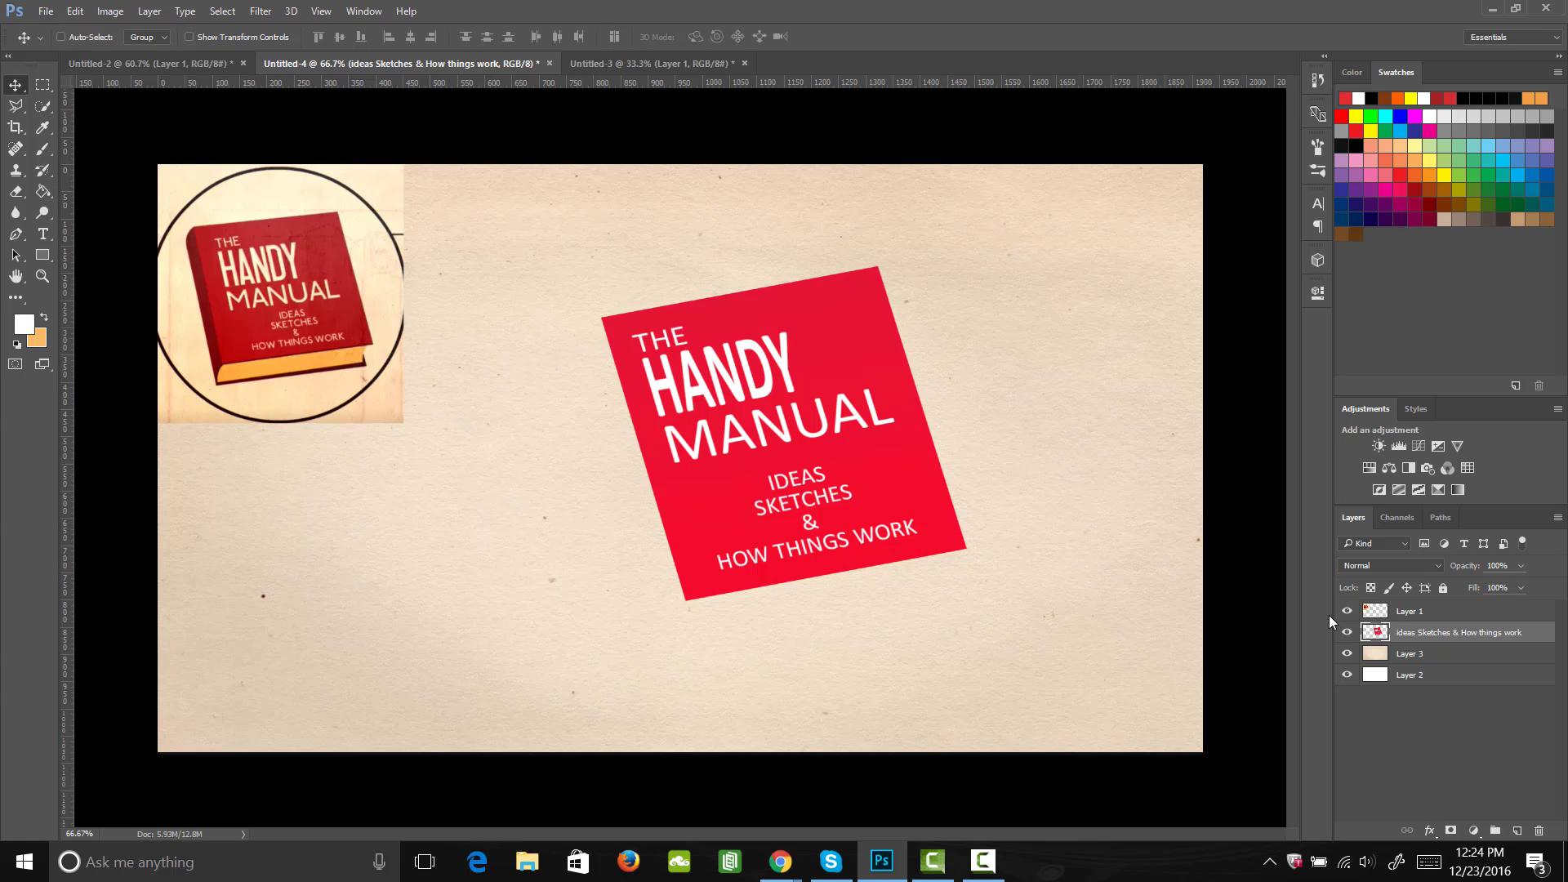
# Step: Load the cover's outline as a selection and add a new empty layer directly beneath the cover layer
pyautogui.keyDown('ctrl'); pyautogui.click(1377, 632); pyautogui.keyUp('ctrl')
pyautogui.keyDown('ctrl'); pyautogui.click(1517, 831); pyautogui.keyUp('ctrl')
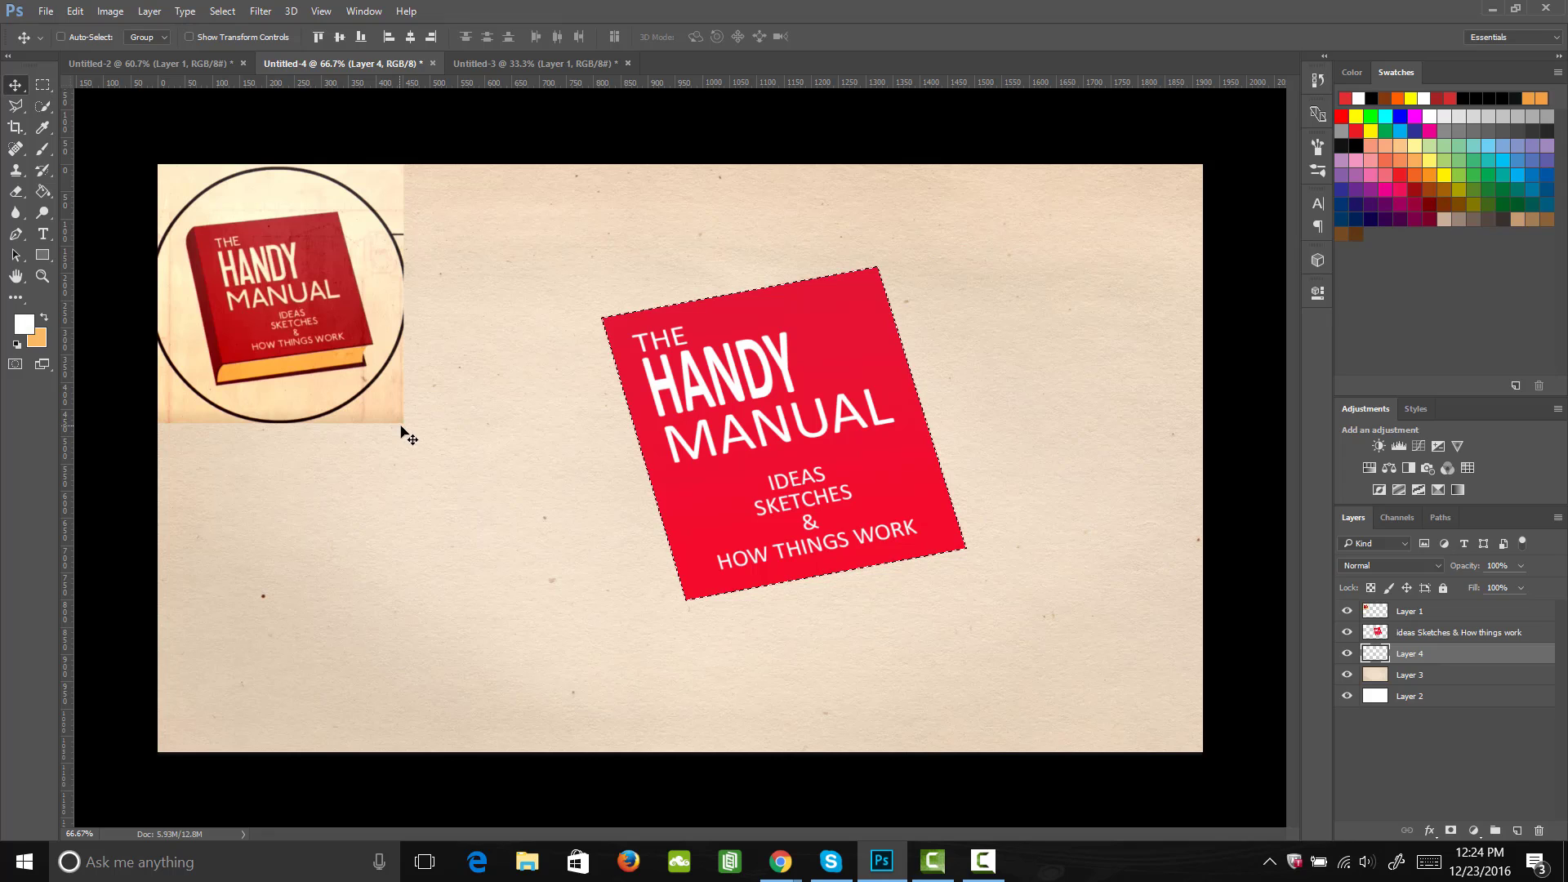
# Step: Sample the cover's red and darken it to set the foreground color to dark red 770c1b
pyautogui.press('i')
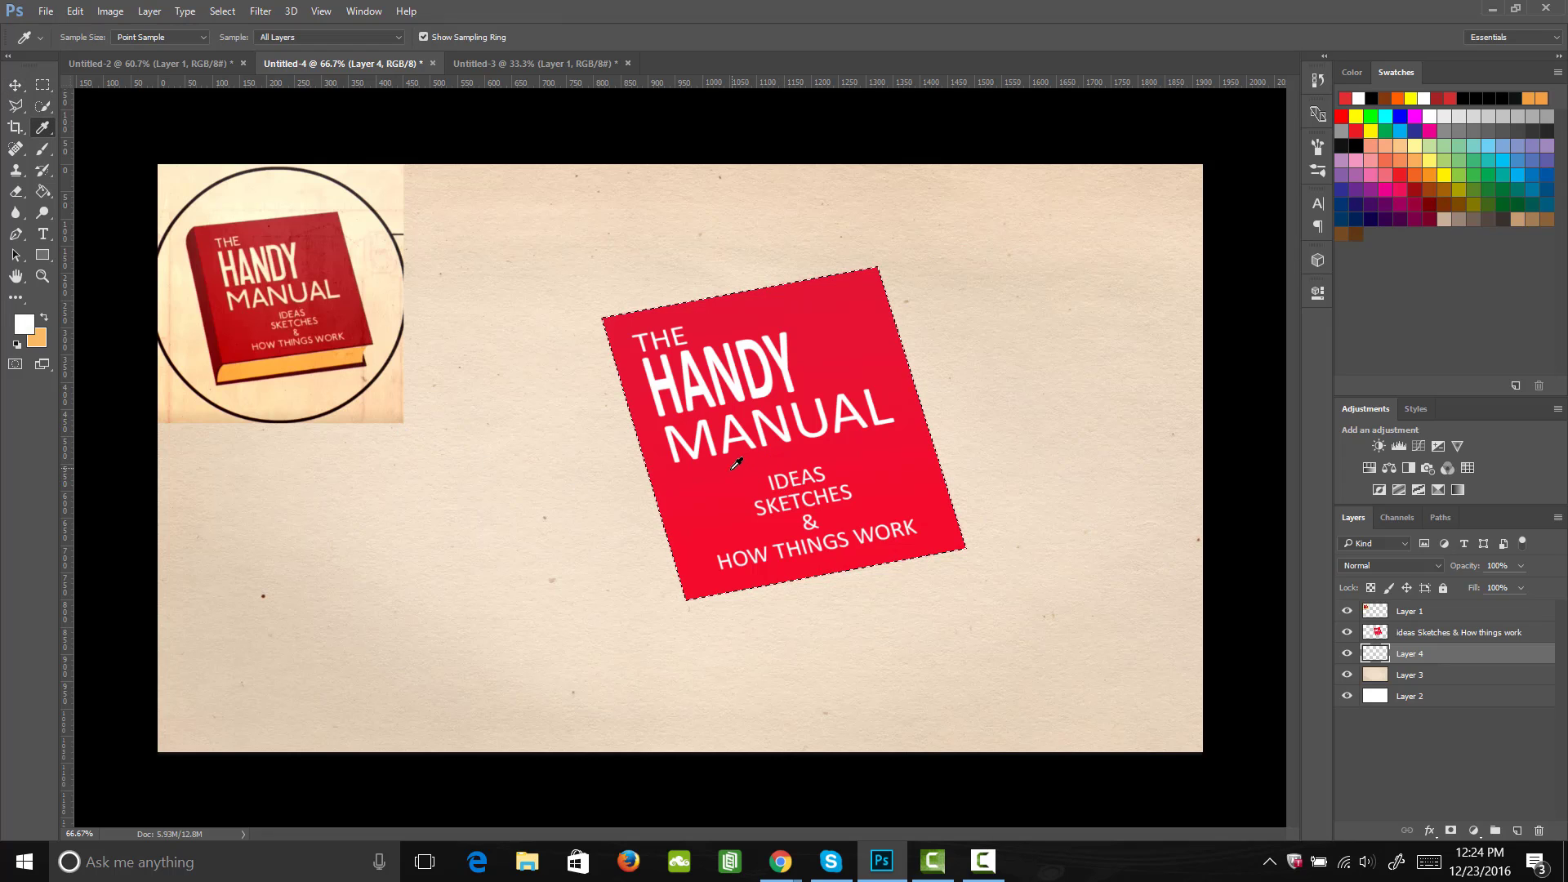
pyautogui.click(739, 493)
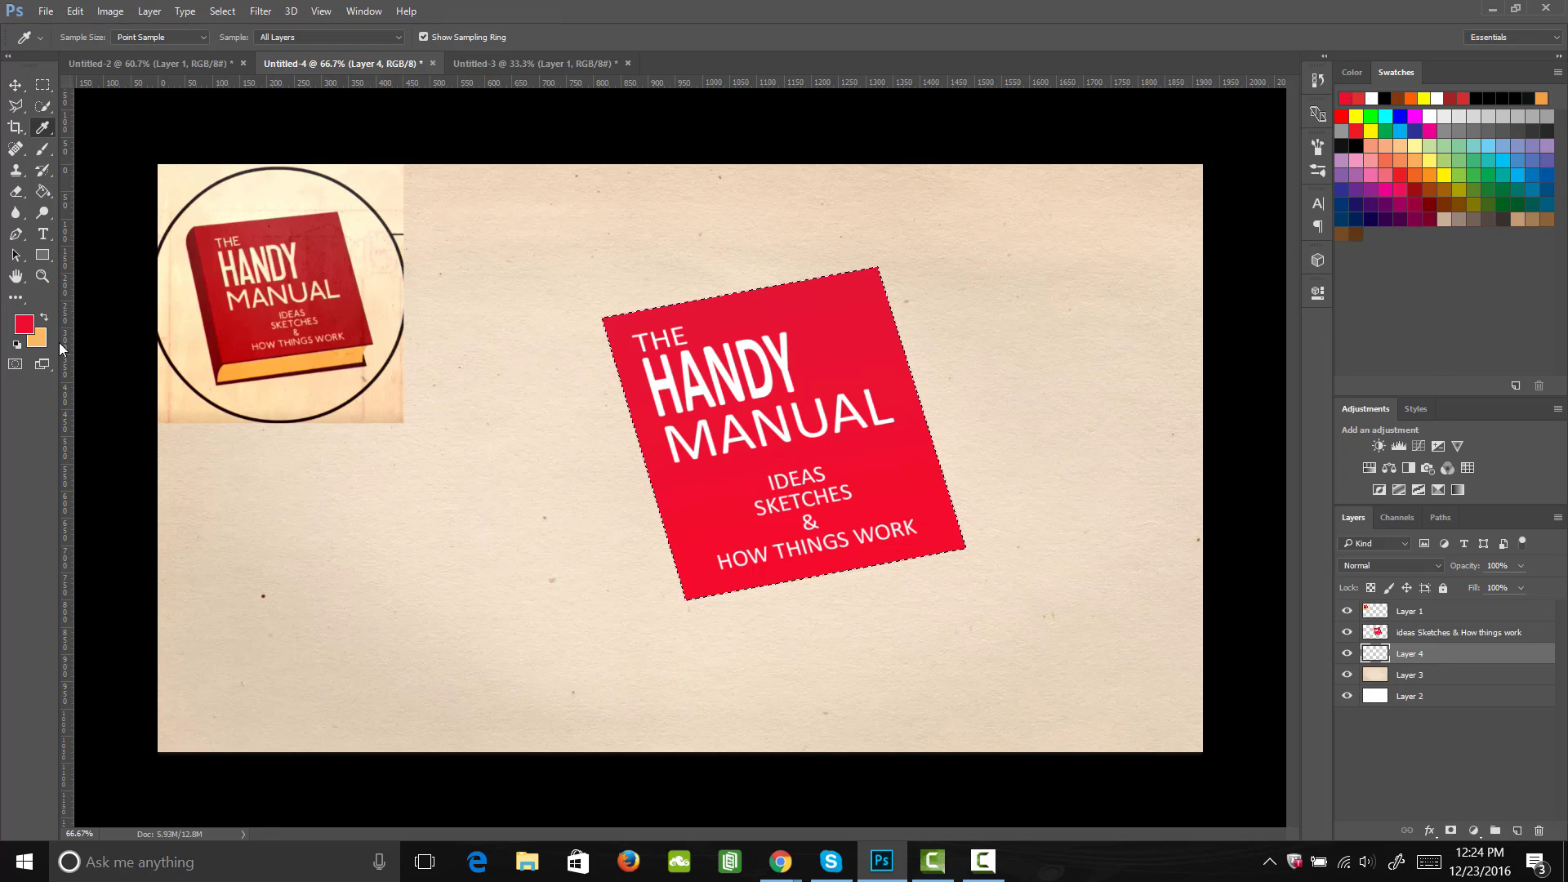
pyautogui.click(24, 324)
pyautogui.moveTo(1197, 336); pyautogui.dragTo(1191, 385)
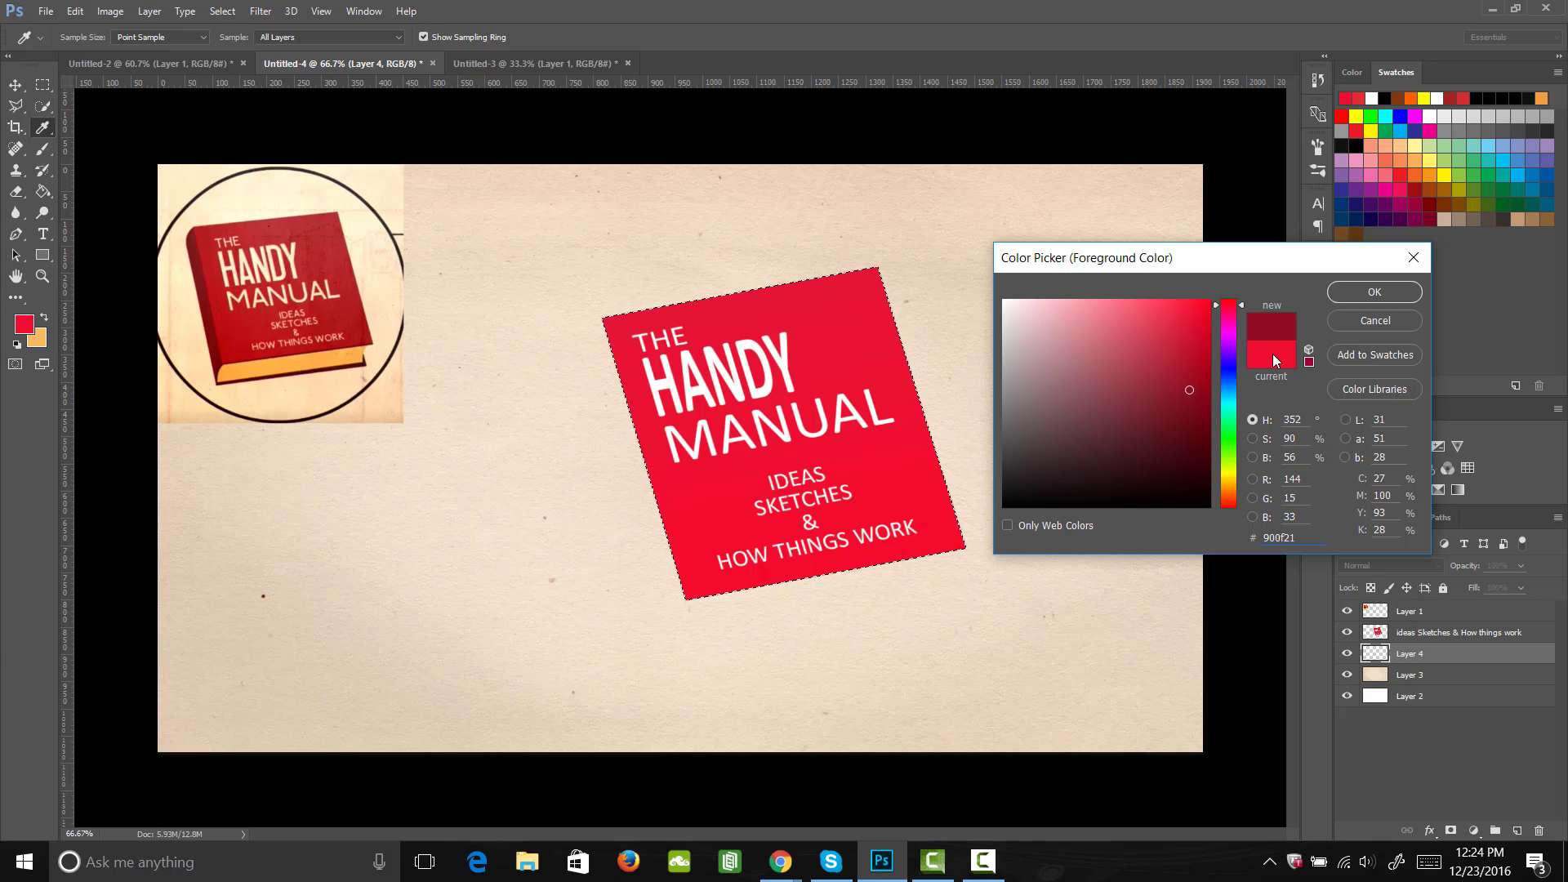
pyautogui.click(1190, 410)
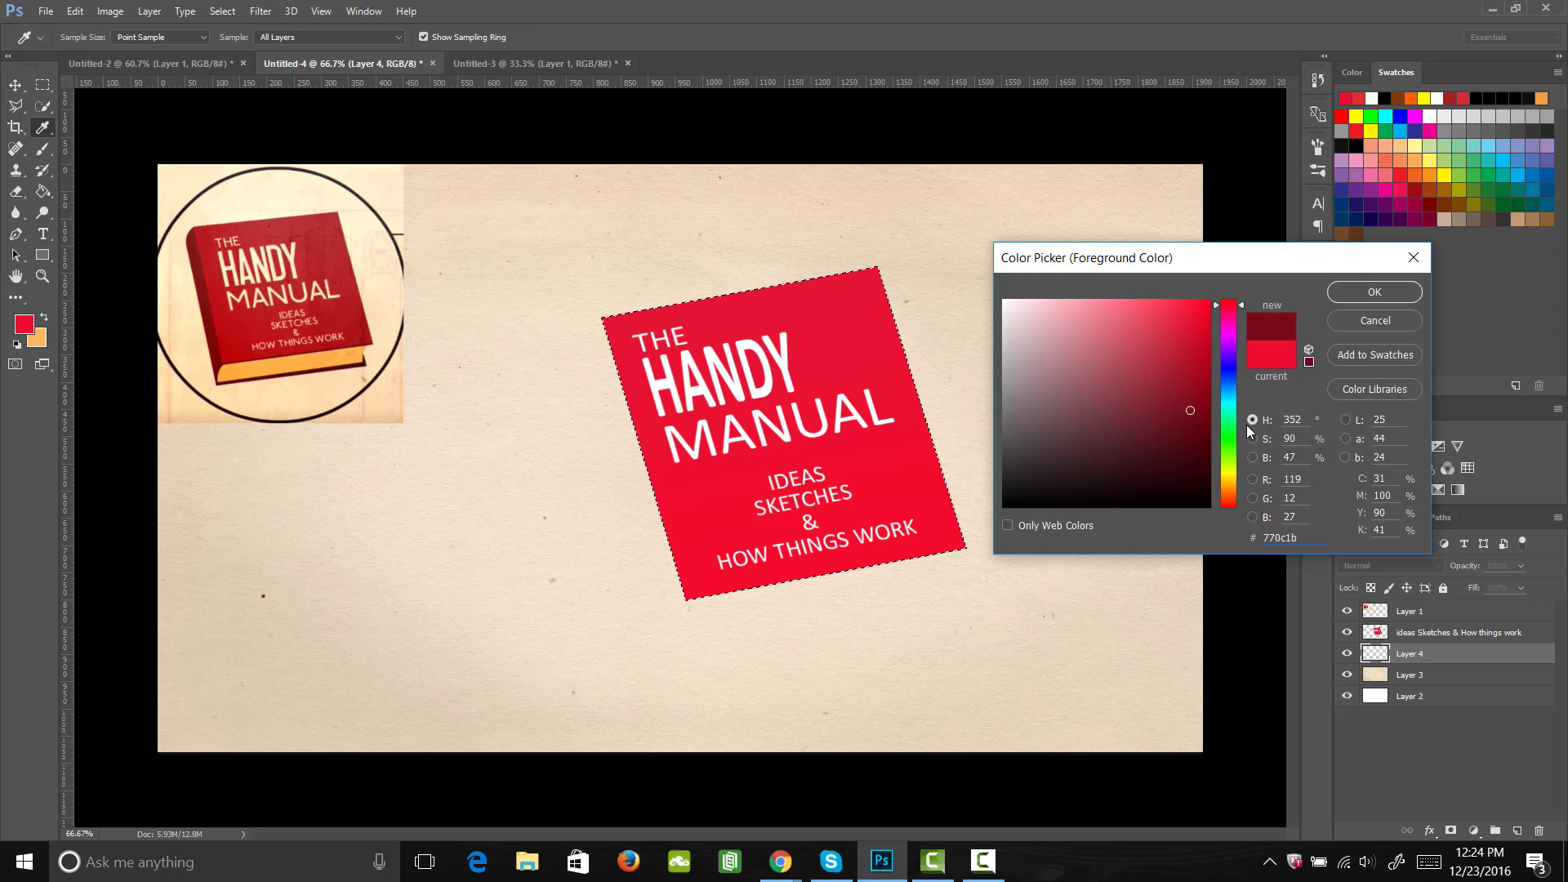
pyautogui.click(1377, 291)
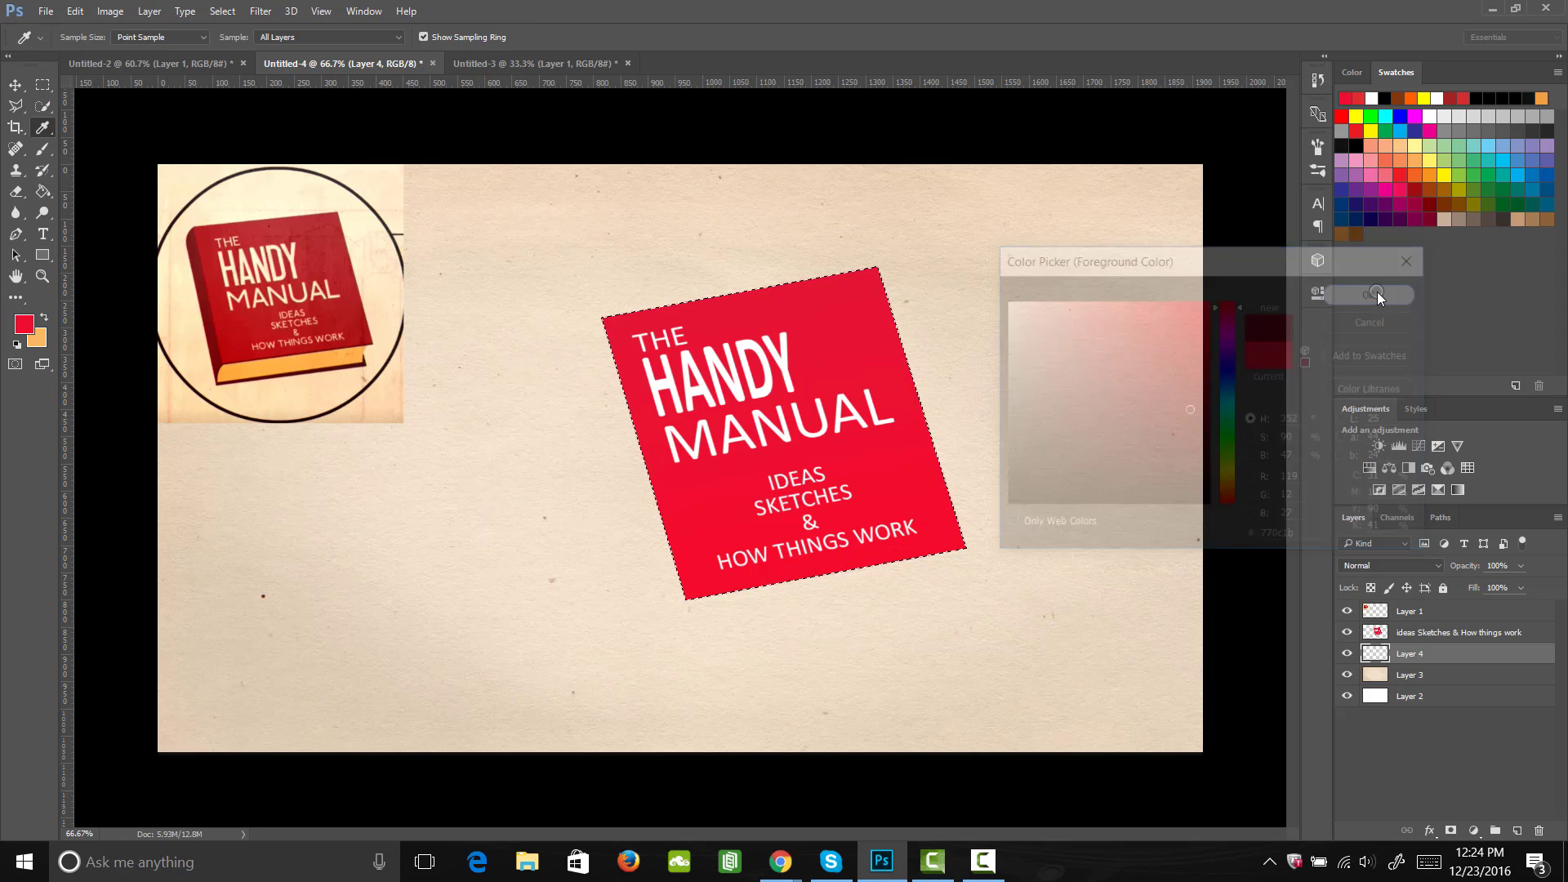
# Step: Fill the cover-shaped selection on the new layer with the dark red foreground color and deselect
pyautogui.press('g')
pyautogui.click(894, 468)
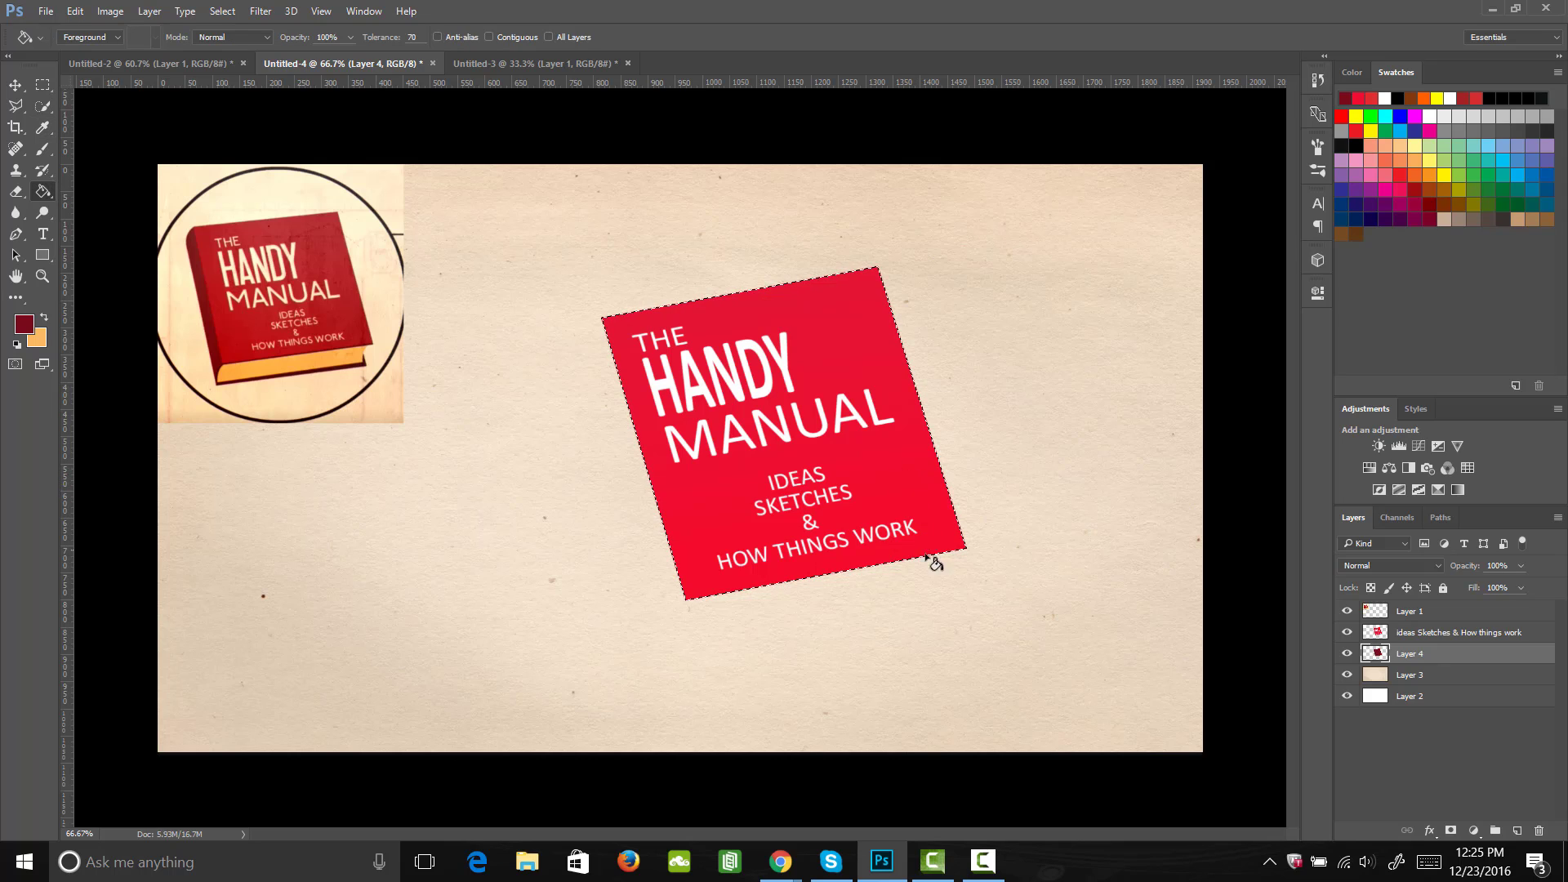
pyautogui.press('m')
pyautogui.hotkey('ctrl', 'd')
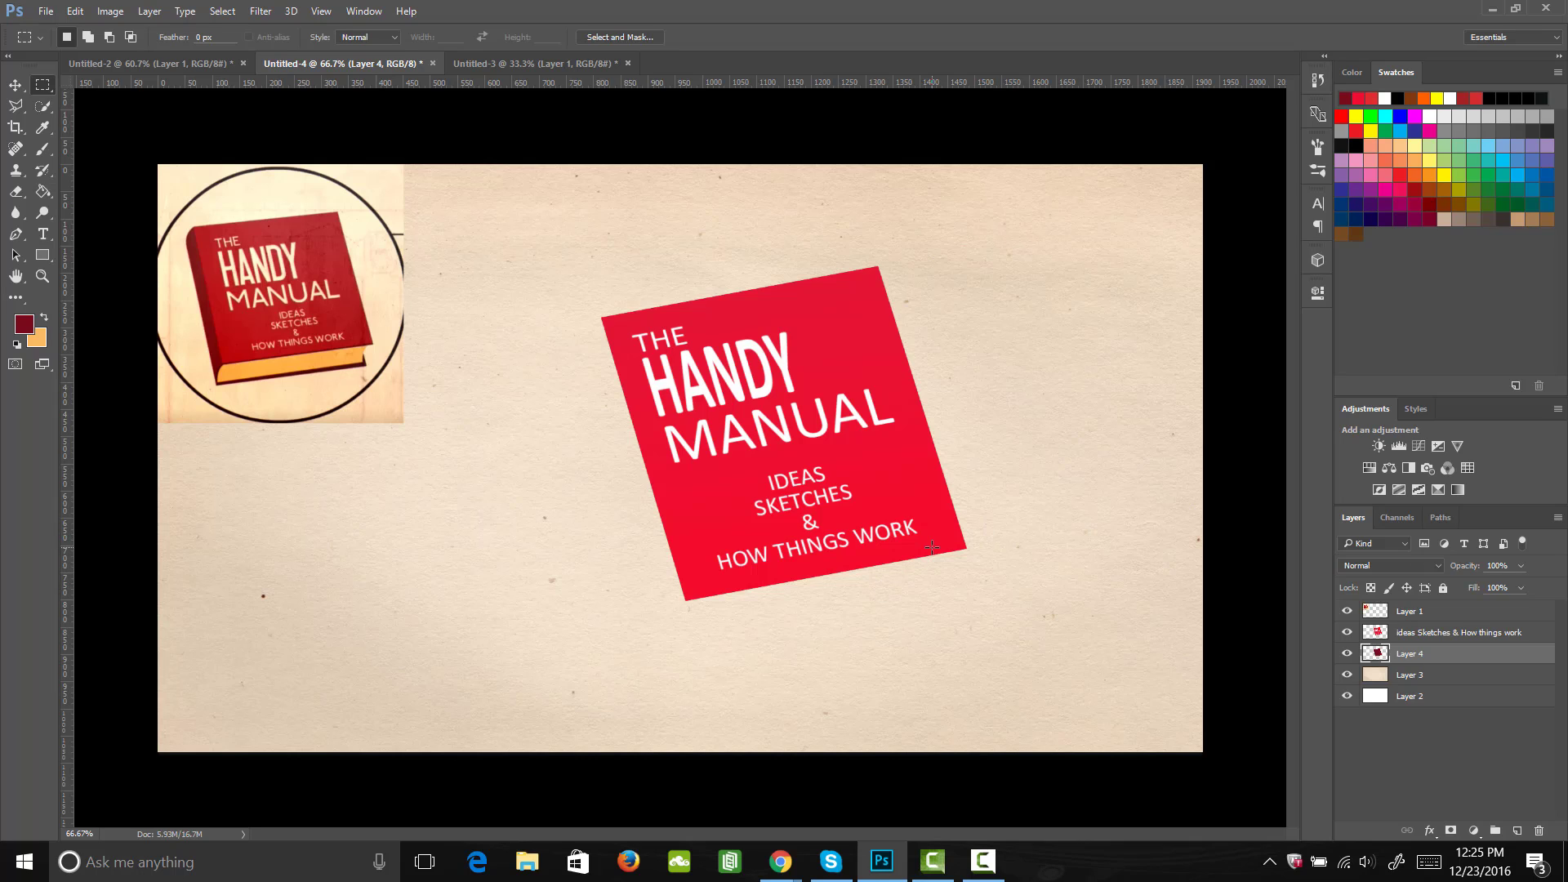
# Step: Nudge the dark red layer a few pixels down so it forms a thin edge beneath the cover
pyautogui.press('v')
pyautogui.press('Down')
pyautogui.press('Down')
pyautogui.press('Down')
pyautogui.press('Left')
pyautogui.press('Left')
pyautogui.press('Left')
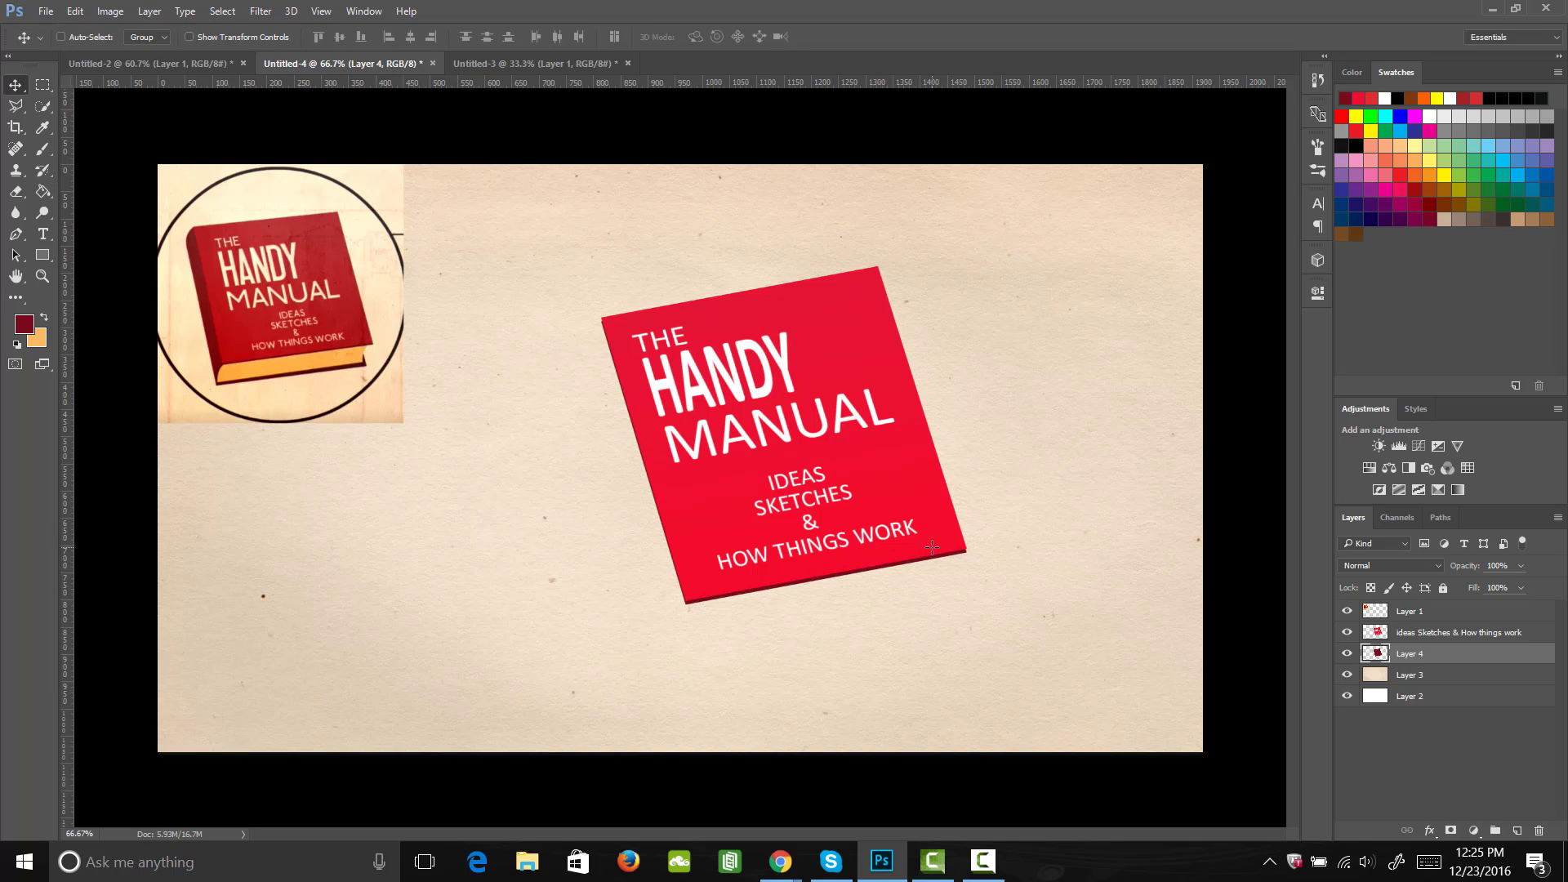
pyautogui.press('Down')
pyautogui.press('Down')
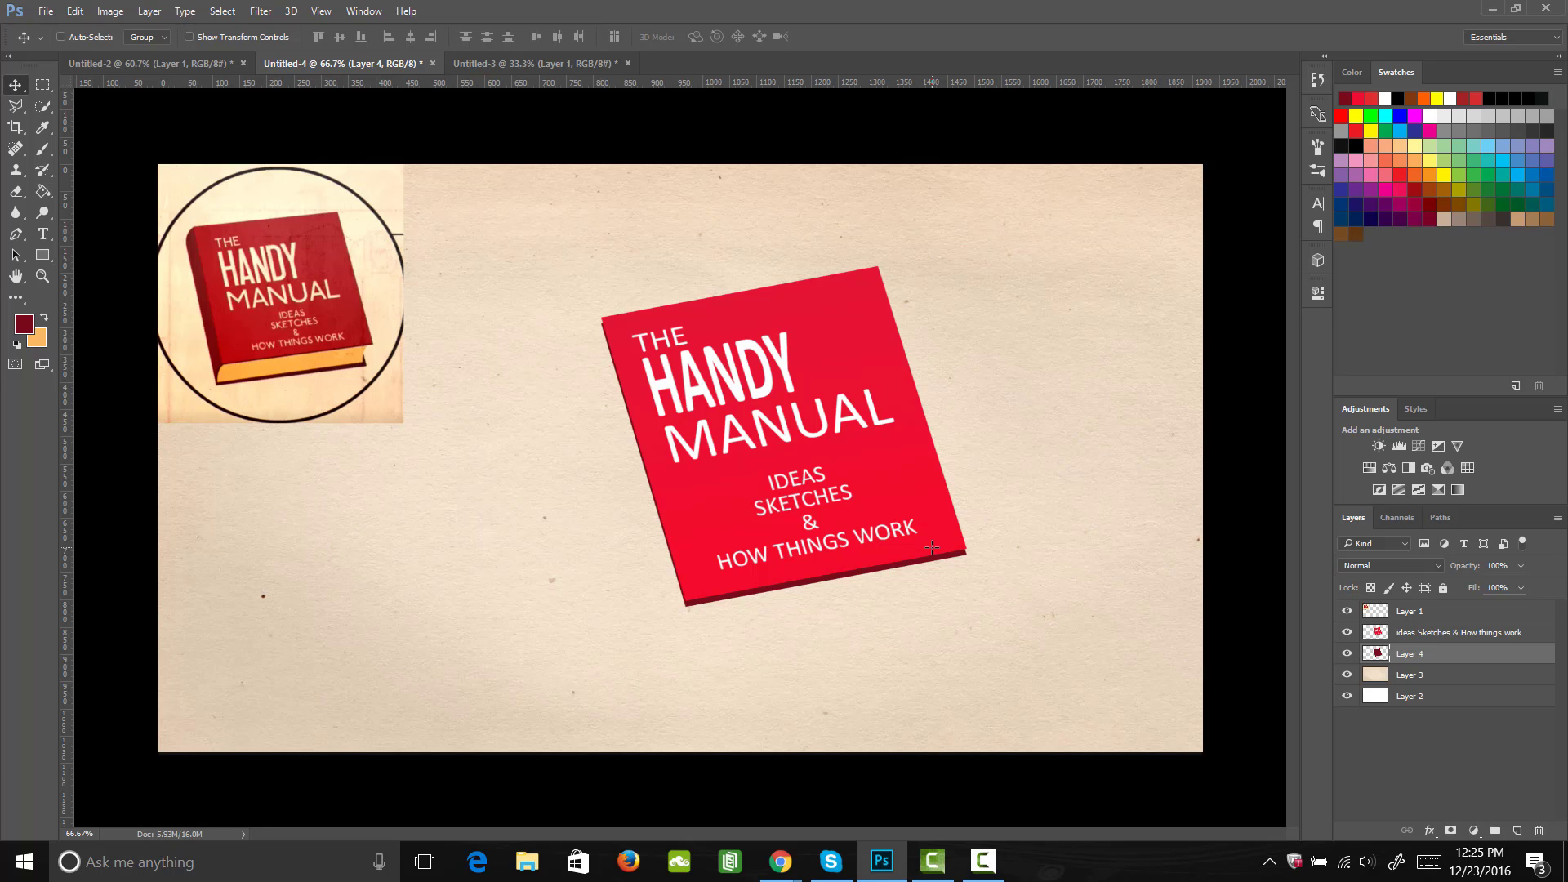
# Step: Paint dark red with a small hard round brush over the notch between the cover and its dark edge at the lower-right corner
pyautogui.press('z')
pyautogui.moveTo(1033, 531); pyautogui.dragTo(1060, 549)
pyautogui.press('b')
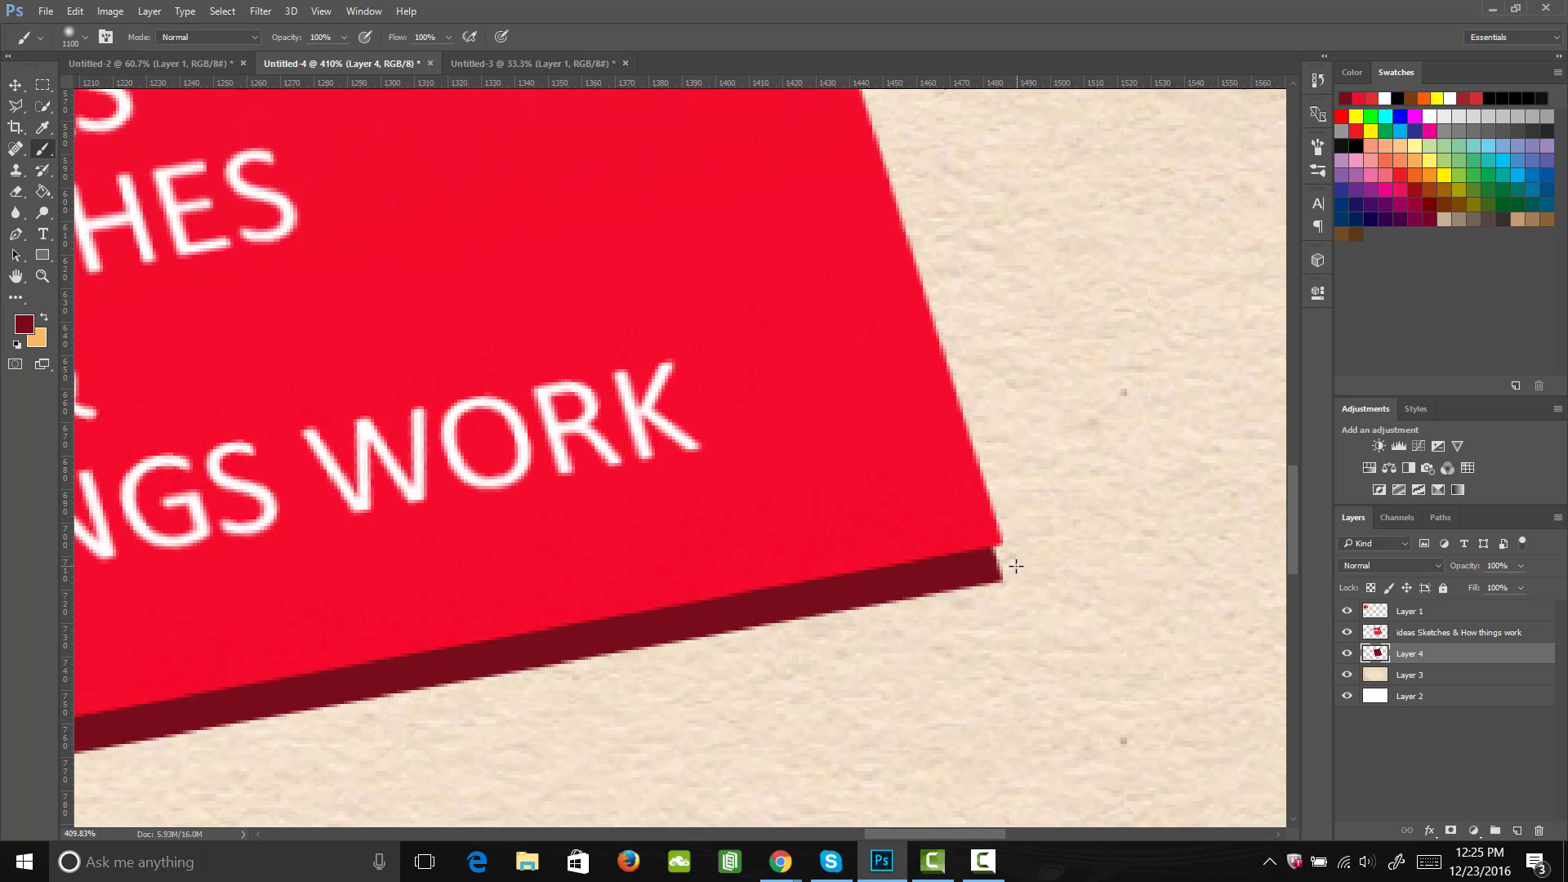
pyautogui.click(1318, 147)
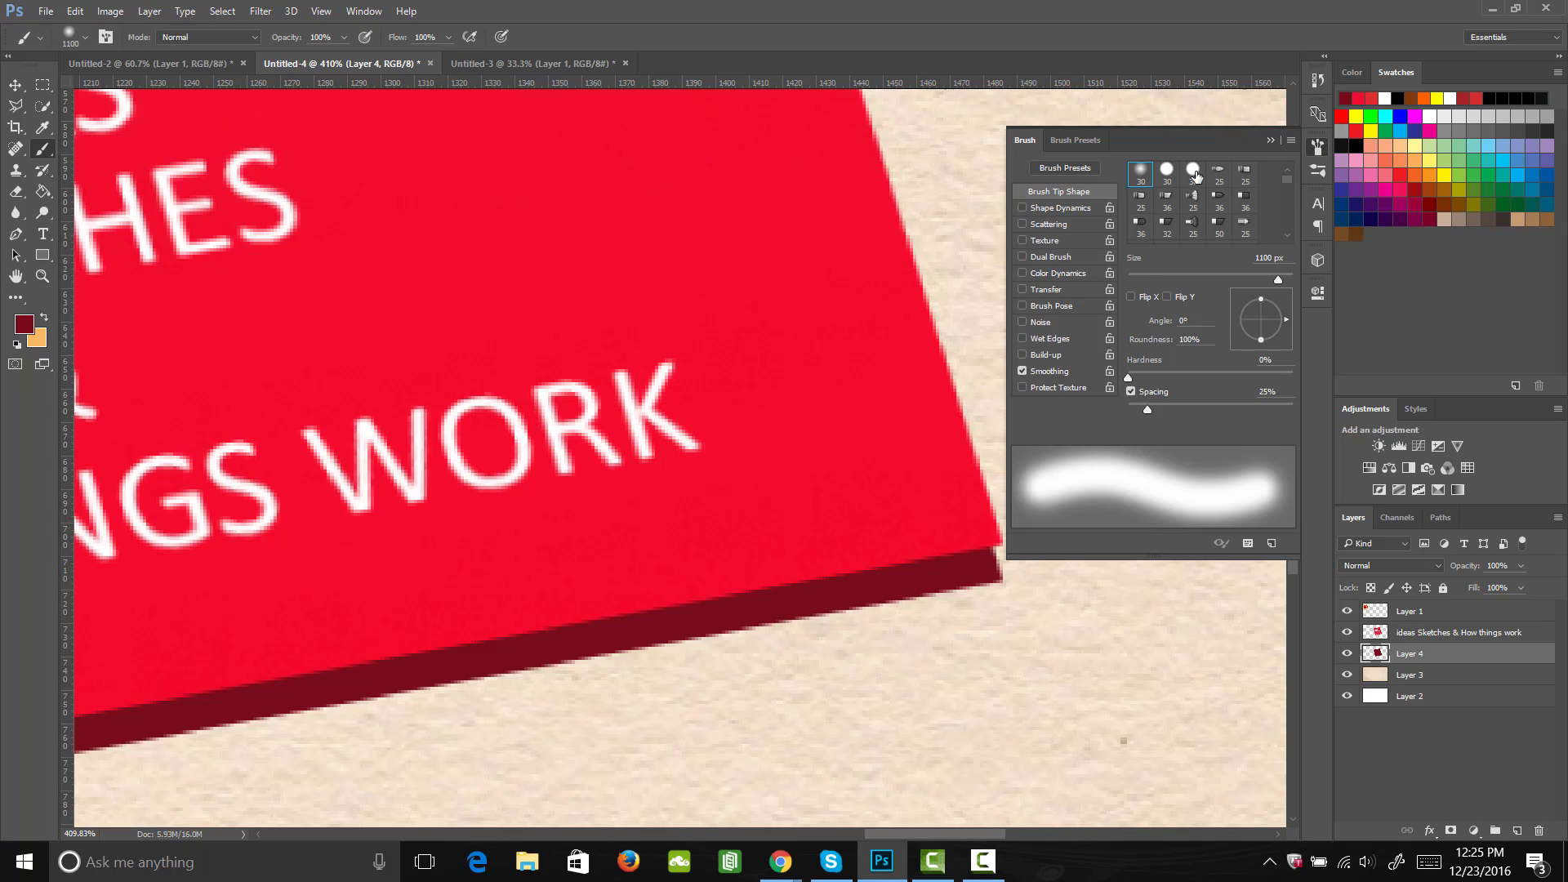
pyautogui.click(1193, 172)
pyautogui.click(1318, 147)
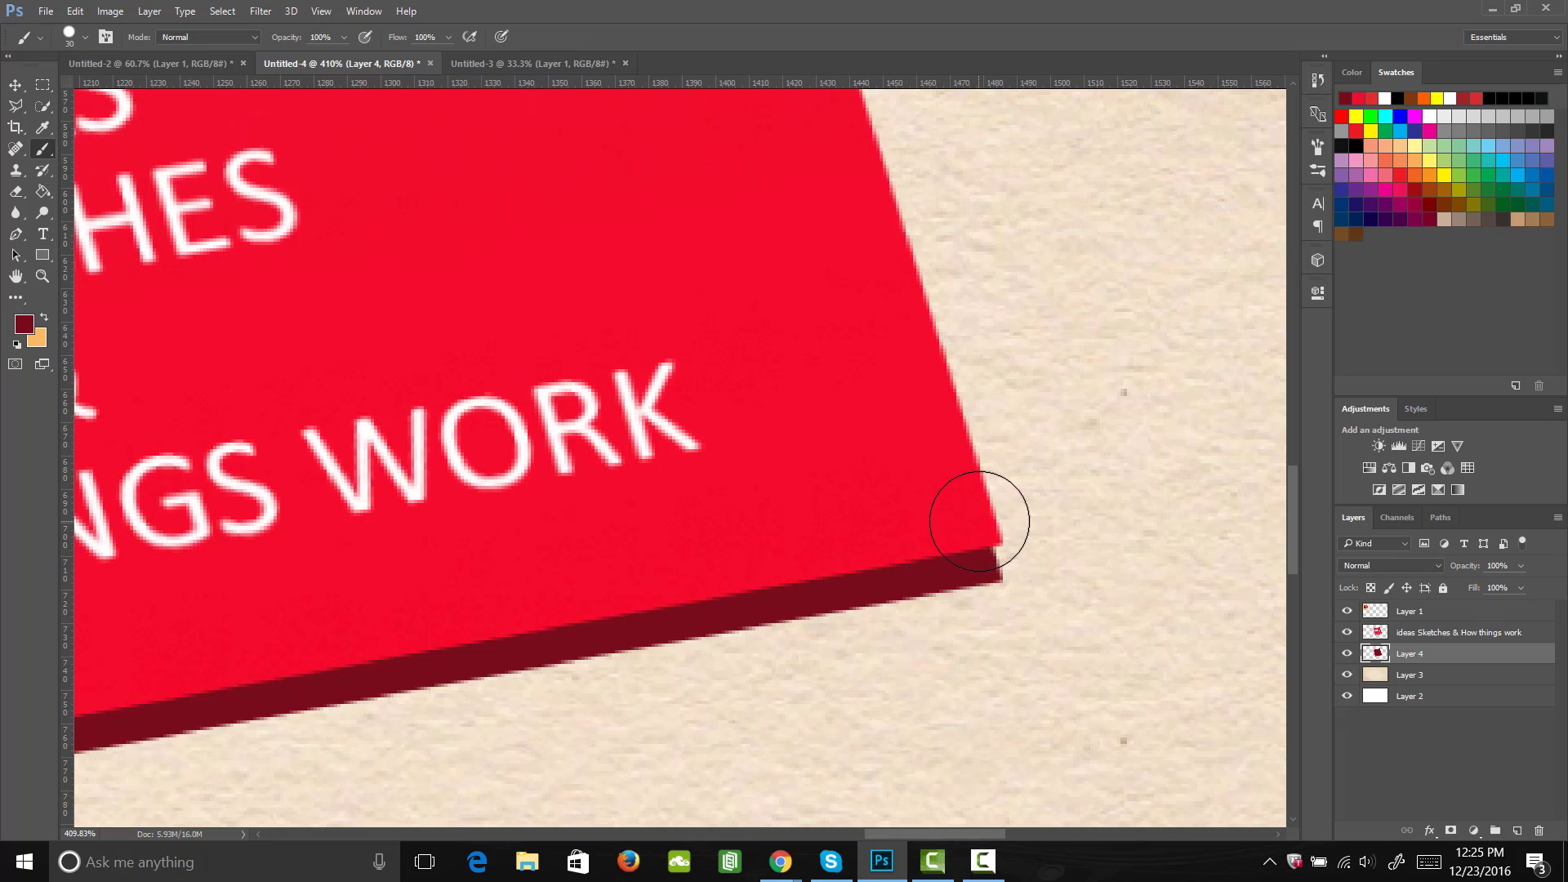
pyautogui.press('[')
pyautogui.press('[')
pyautogui.press('[')
pyautogui.press('[')
pyautogui.press('[')
pyautogui.press('[')
pyautogui.press('[')
pyautogui.press('[')
pyautogui.press('[')
pyautogui.moveTo(996, 544); pyautogui.dragTo(996, 541)
pyautogui.press('z')
pyautogui.moveTo(780, 554)
pyautogui.mouseDown()
pyautogui.moveTo(676, 571)
pyautogui.moveTo(720, 574)
pyautogui.mouseUp()
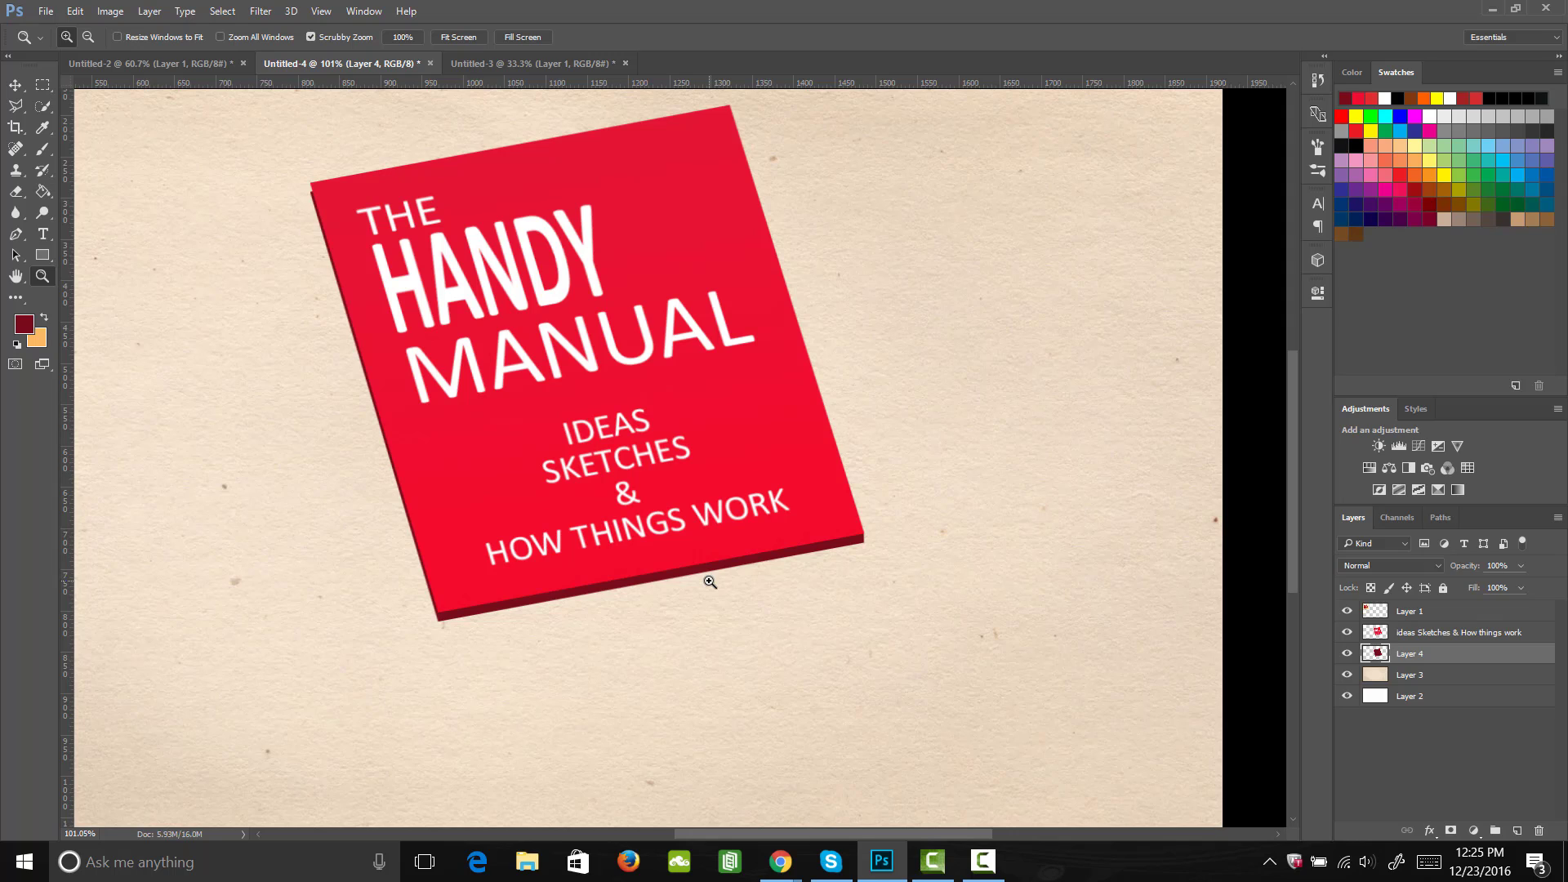
# Step: Duplicate the dark red edge layer and move the copy straight down, well below the cover, for the book's back
pyautogui.hotkey('ctrl', 'j')
pyautogui.press('v')
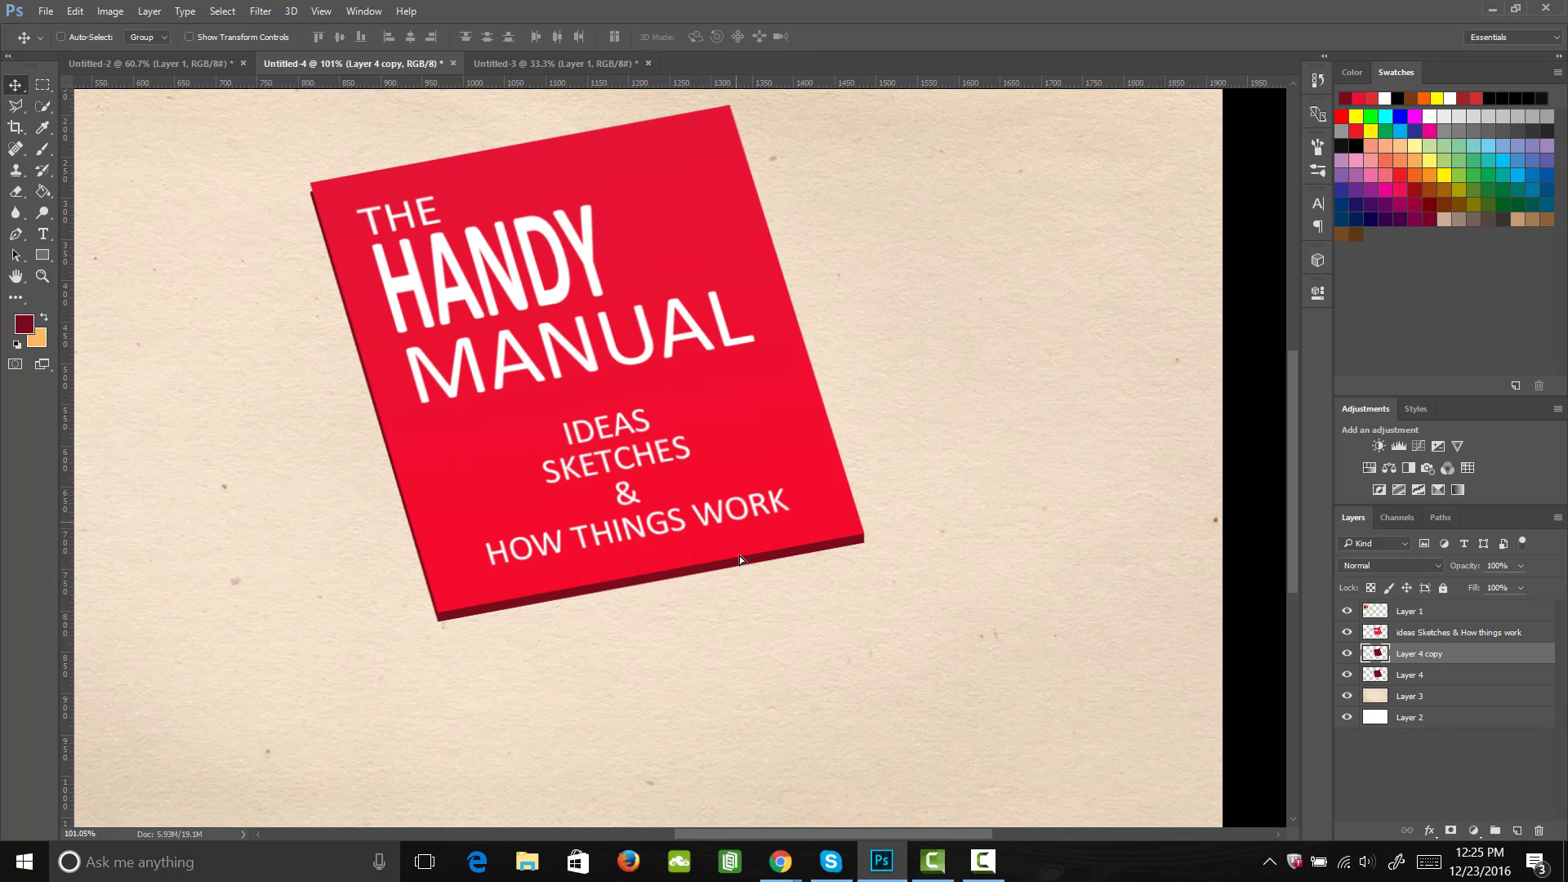
pyautogui.moveTo(741, 560); pyautogui.dragTo(740, 602)
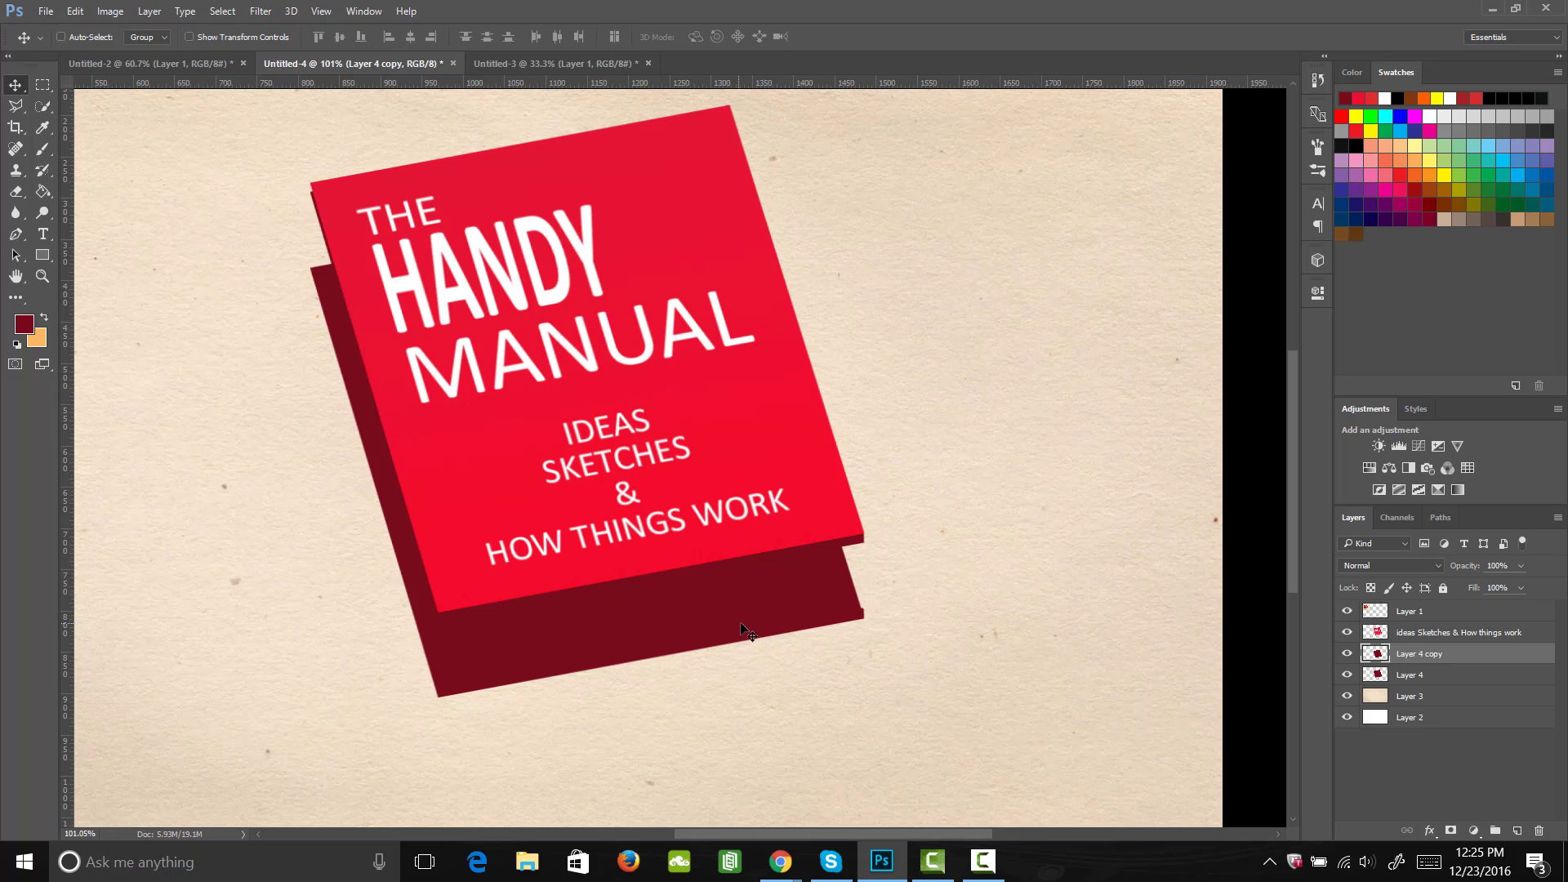
pyautogui.press('z')
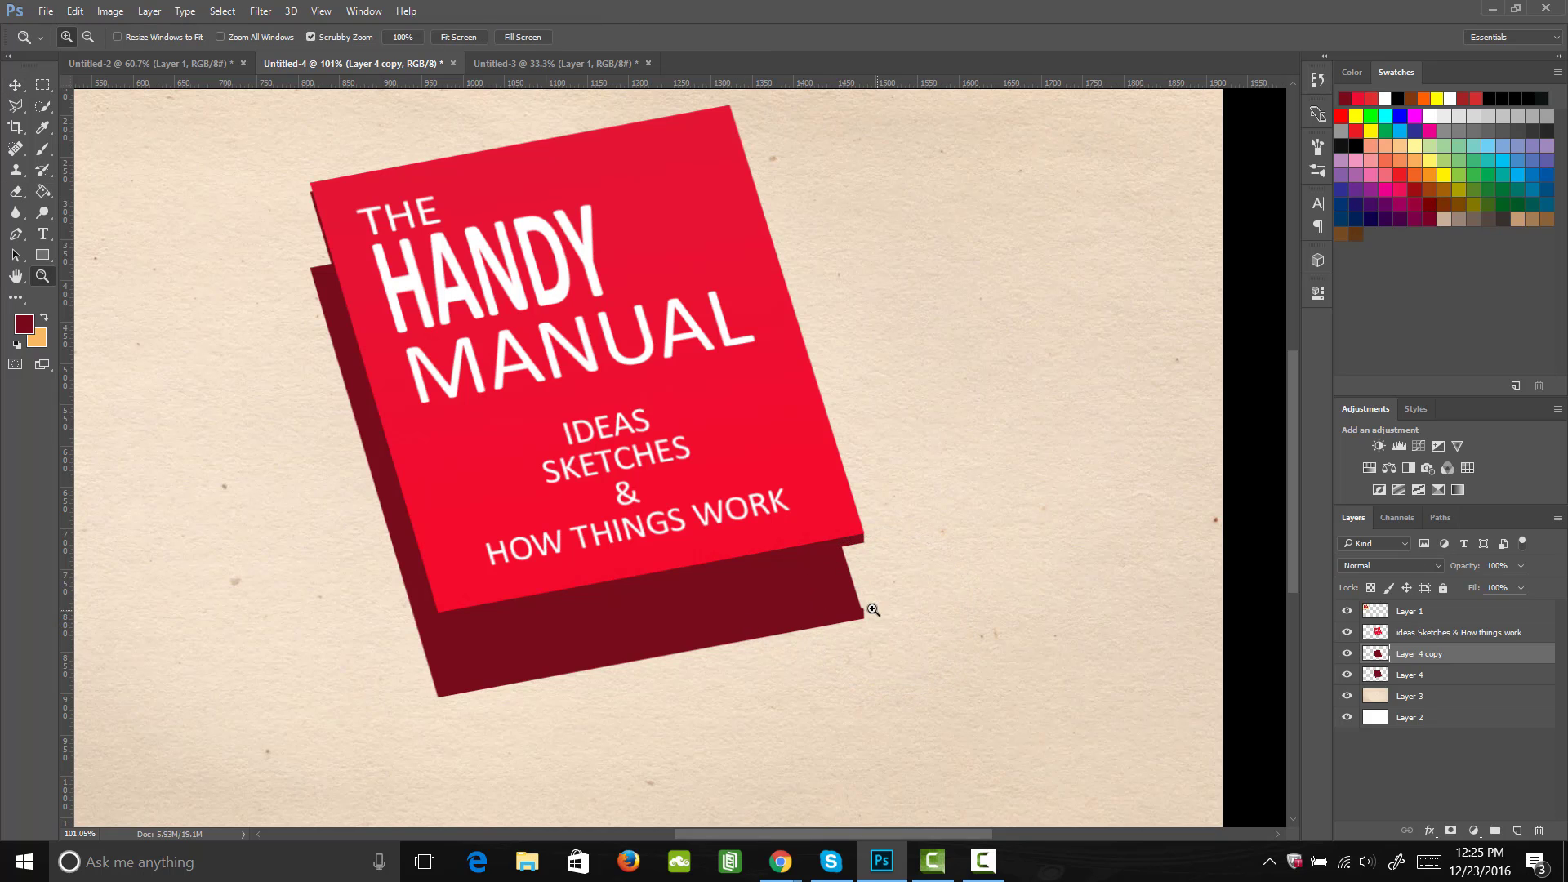
# Step: Erase the small protruding notch at the lower-right corner of the offset dark red copy with a small hard eraser
pyautogui.moveTo(873, 609); pyautogui.dragTo(966, 577)
pyautogui.press('e')
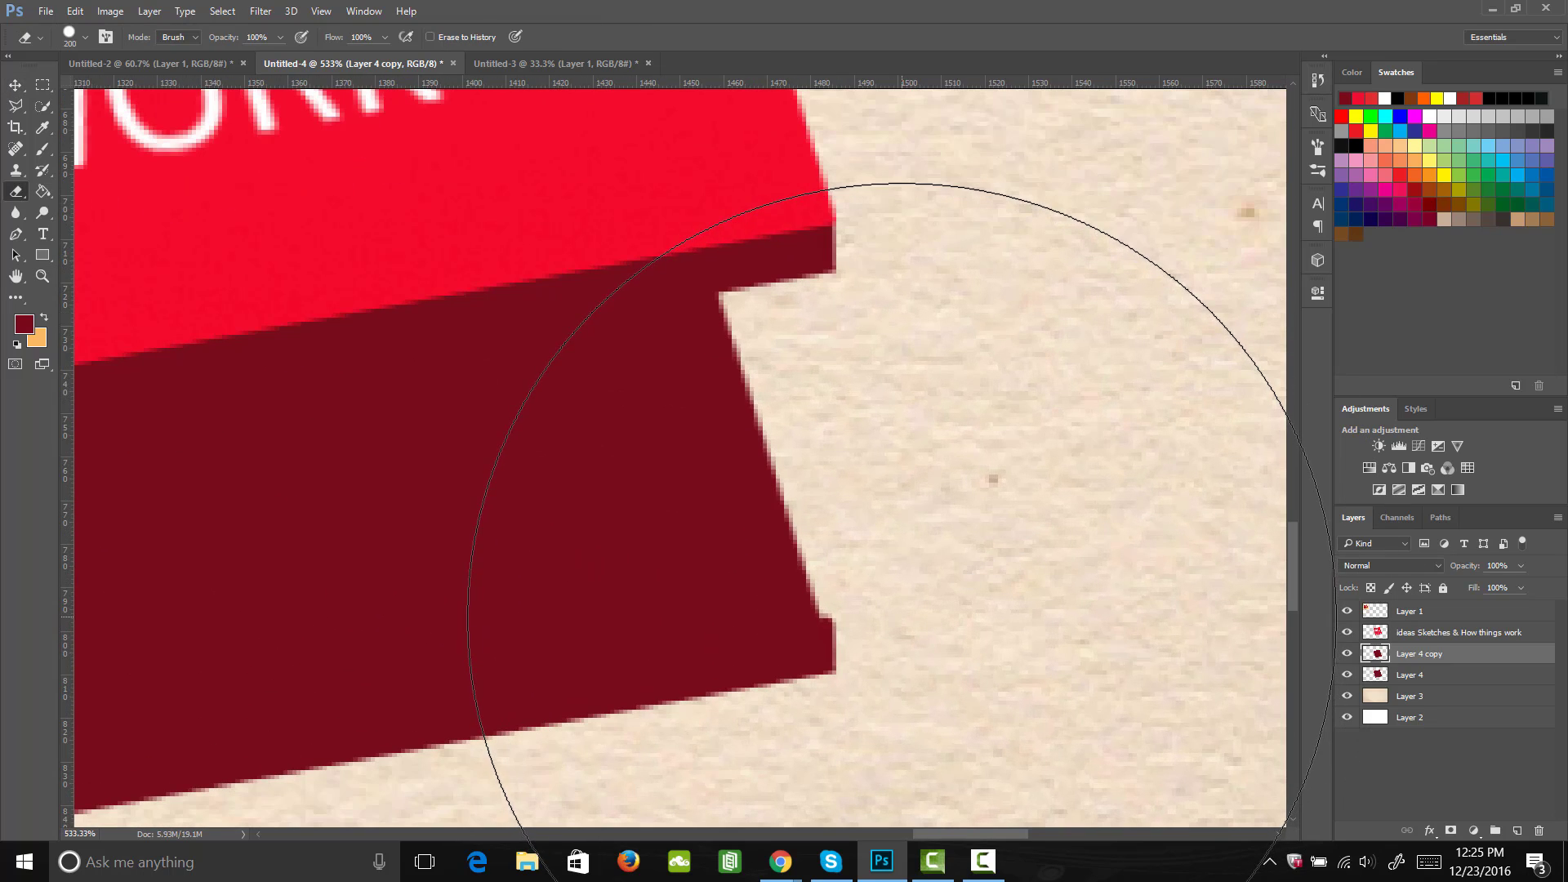
pyautogui.press('[')
pyautogui.press('[')
pyautogui.press('[')
pyautogui.press('[')
pyautogui.press('[')
pyautogui.press('[')
pyautogui.press('[')
pyautogui.press('[')
pyautogui.press('[')
pyautogui.press('[')
pyautogui.press('[')
pyautogui.press('[')
pyautogui.press('[')
pyautogui.press('[')
pyautogui.press('[')
pyautogui.press('[')
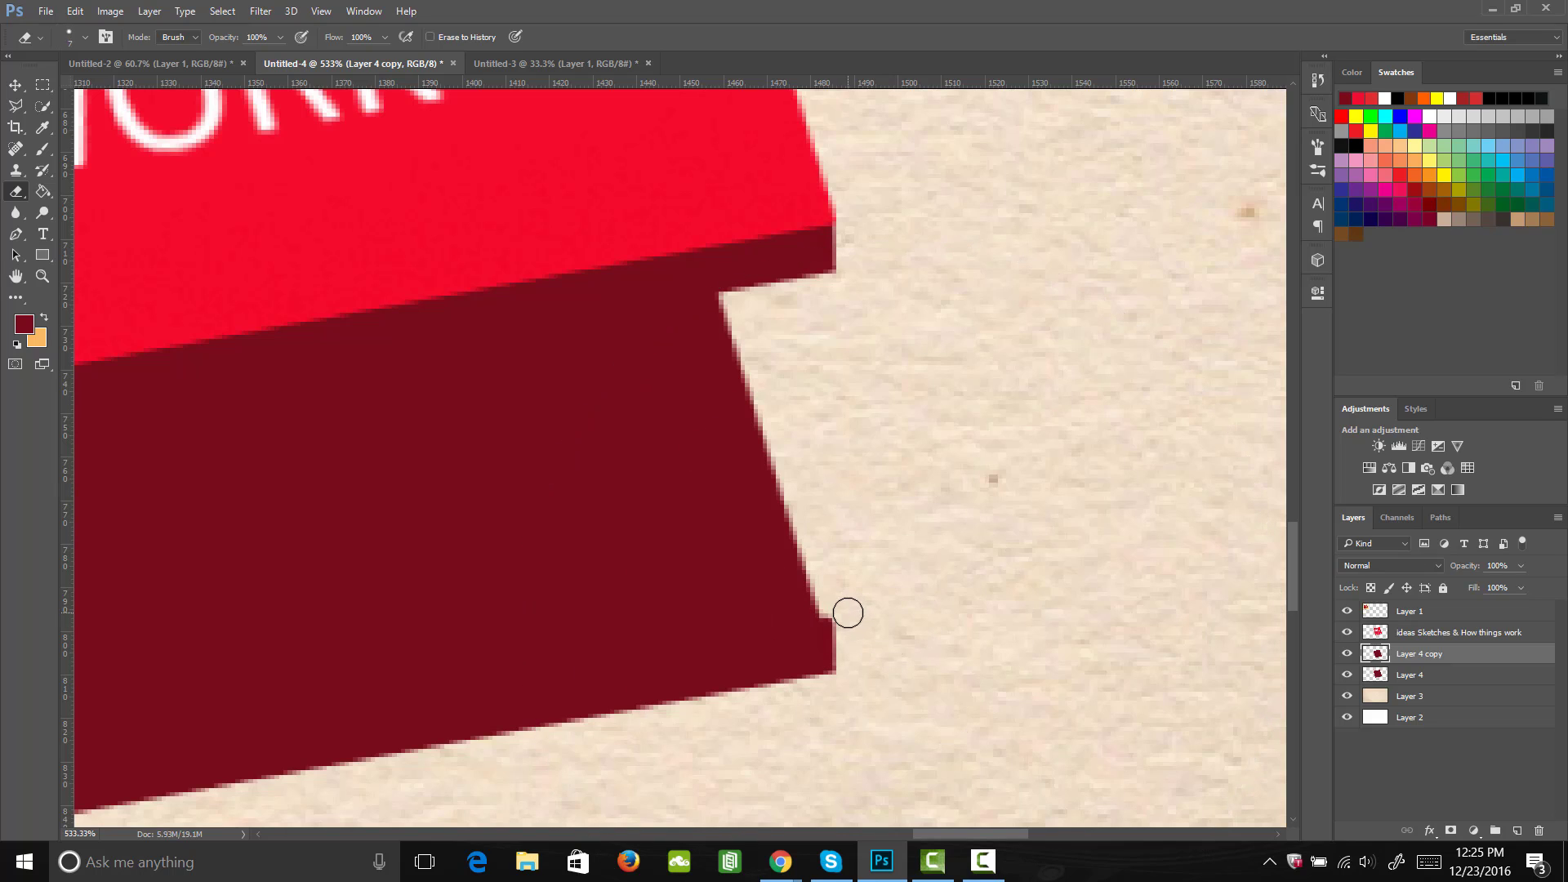
pyautogui.press('[')
pyautogui.press('[')
pyautogui.press('[')
pyautogui.moveTo(837, 600)
pyautogui.mouseDown()
pyautogui.moveTo(847, 651)
pyautogui.moveTo(837, 618)
pyautogui.moveTo(842, 632)
pyautogui.moveTo(644, 635)
pyautogui.moveTo(673, 636)
pyautogui.mouseUp()
# Step: Outline the spine with the Polygonal Lasso, between the front cover's left edge and the left edge of the dark red back
pyautogui.press('z')
pyautogui.press('h')
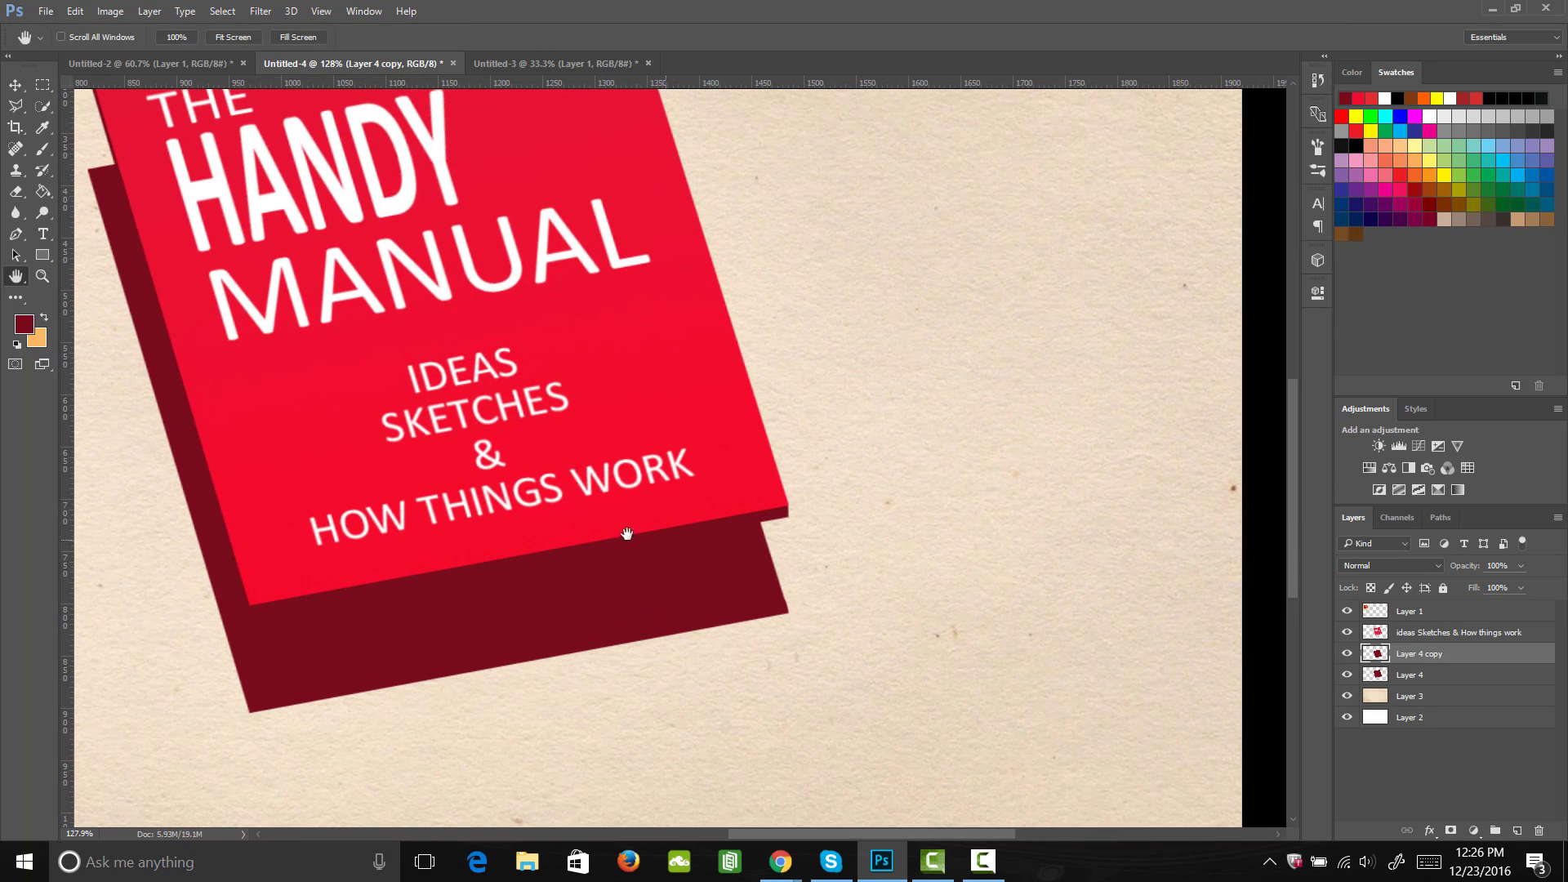
pyautogui.moveTo(564, 488); pyautogui.dragTo(769, 543)
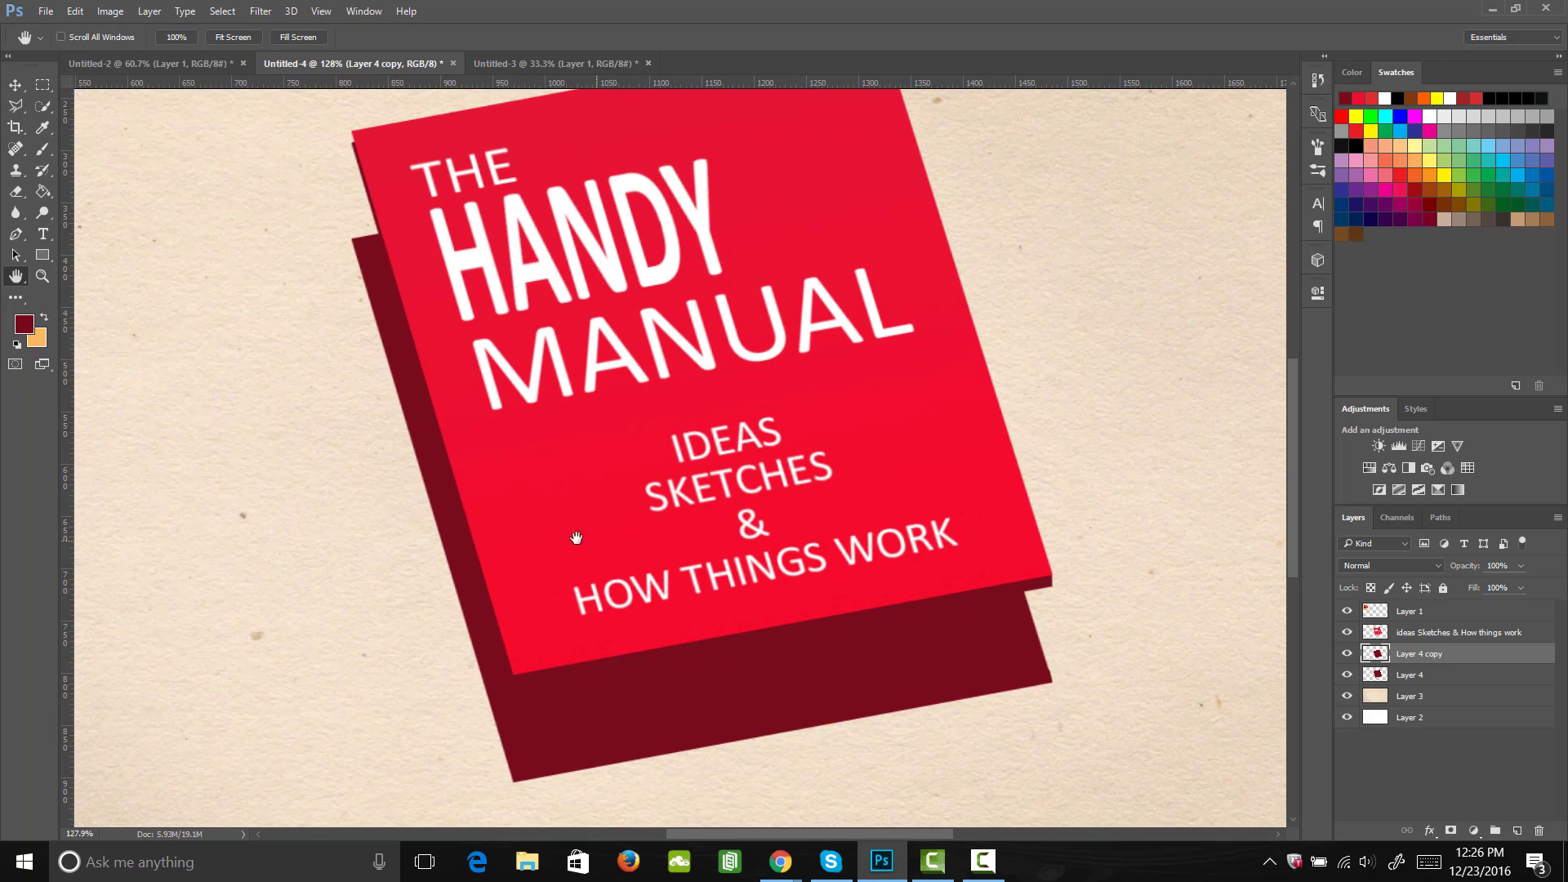
pyautogui.press('z')
pyautogui.moveTo(572, 556); pyautogui.dragTo(566, 567)
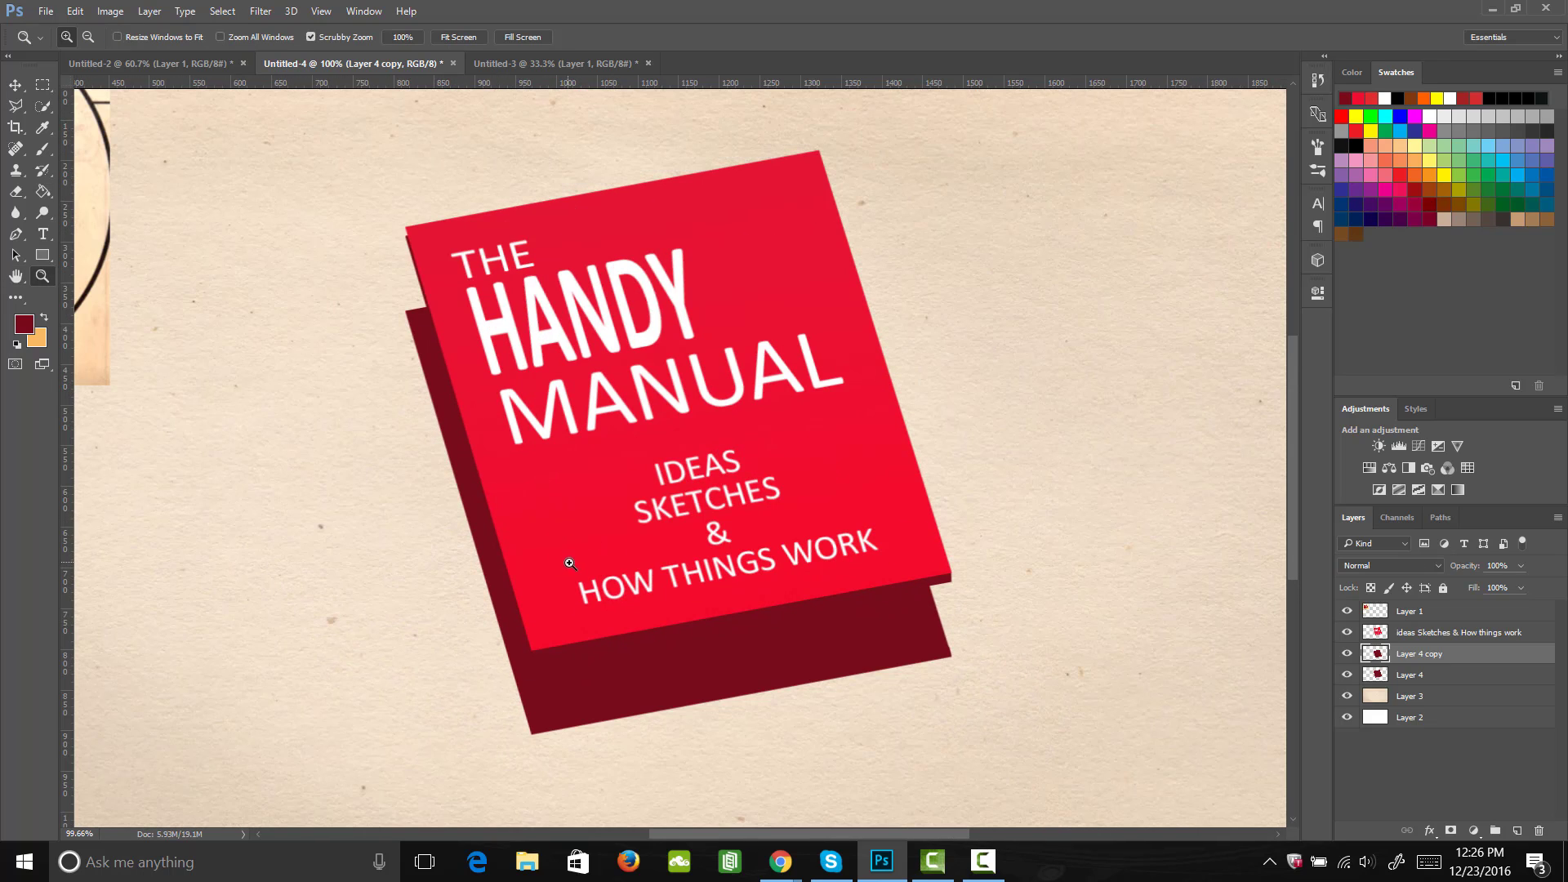
pyautogui.press('l')
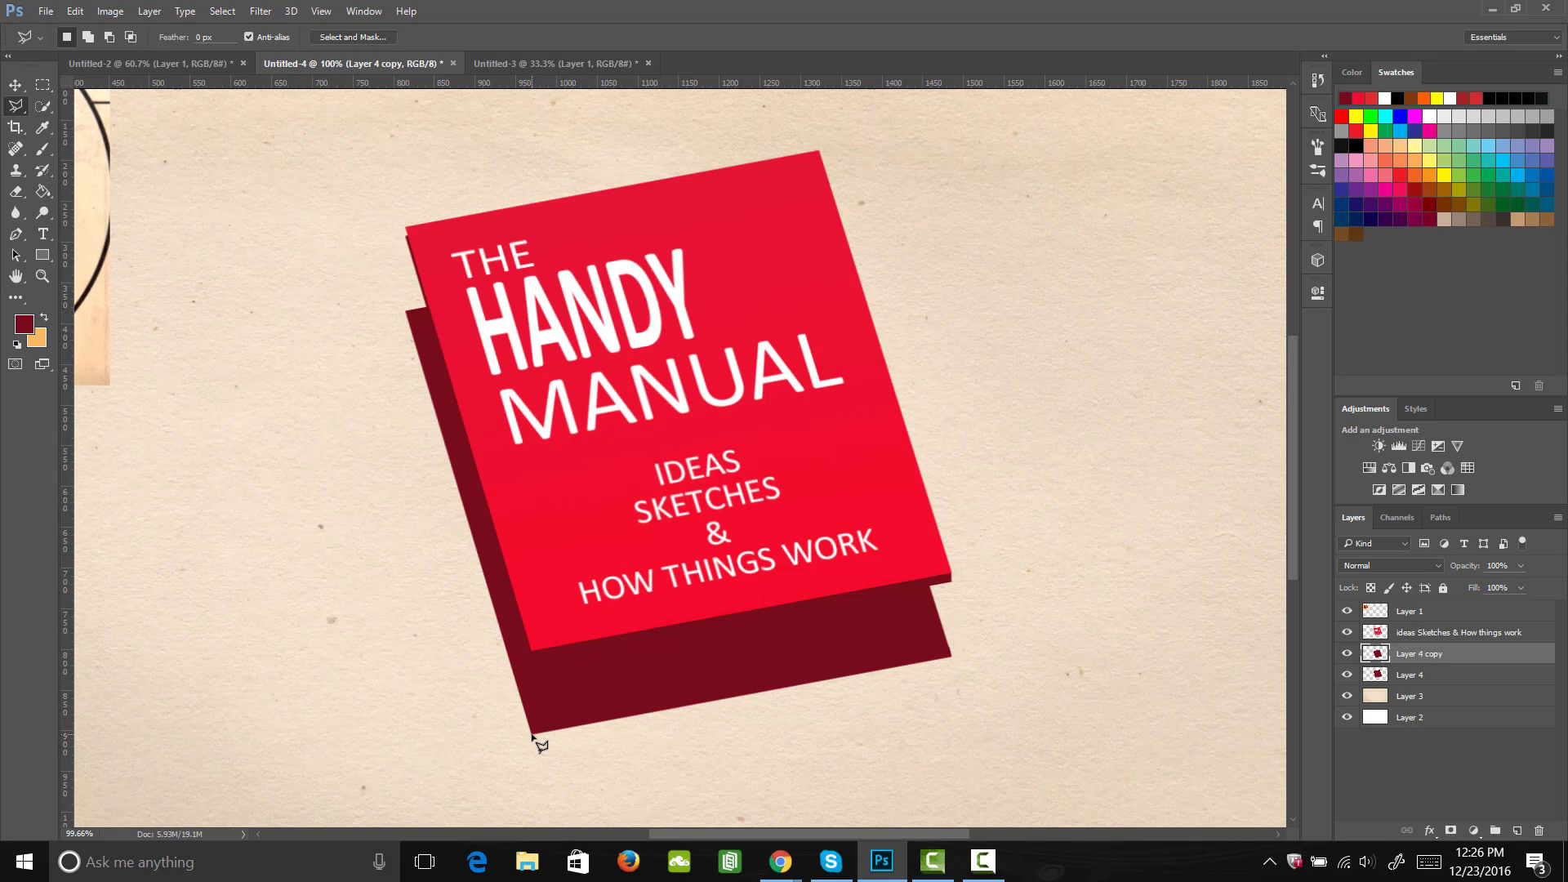
pyautogui.click(531, 649)
pyautogui.click(406, 228)
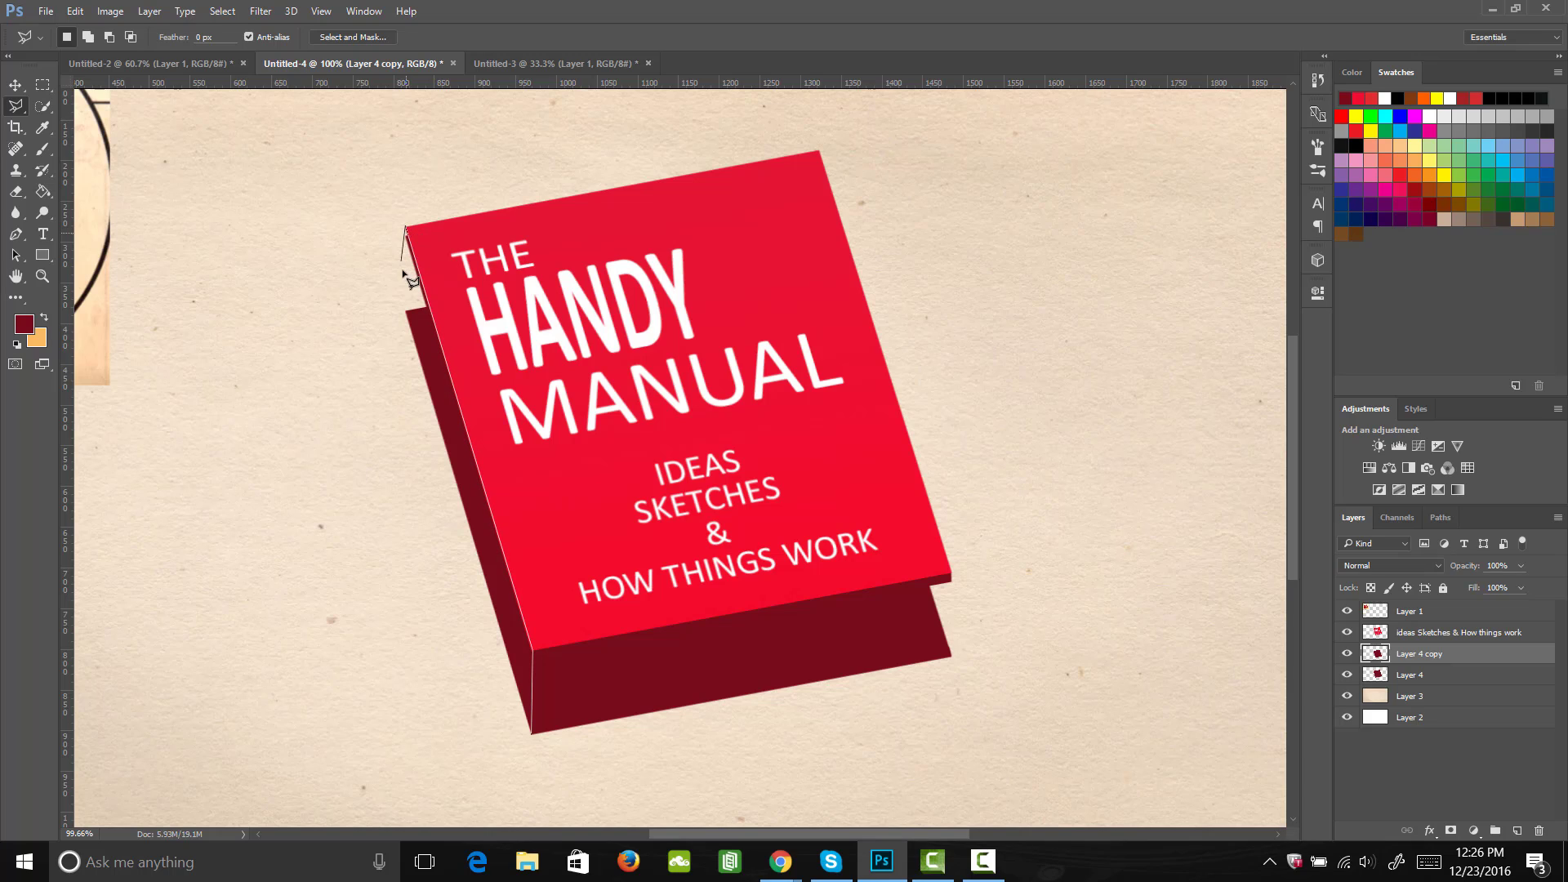
pyautogui.click(406, 311)
pyautogui.click(532, 733)
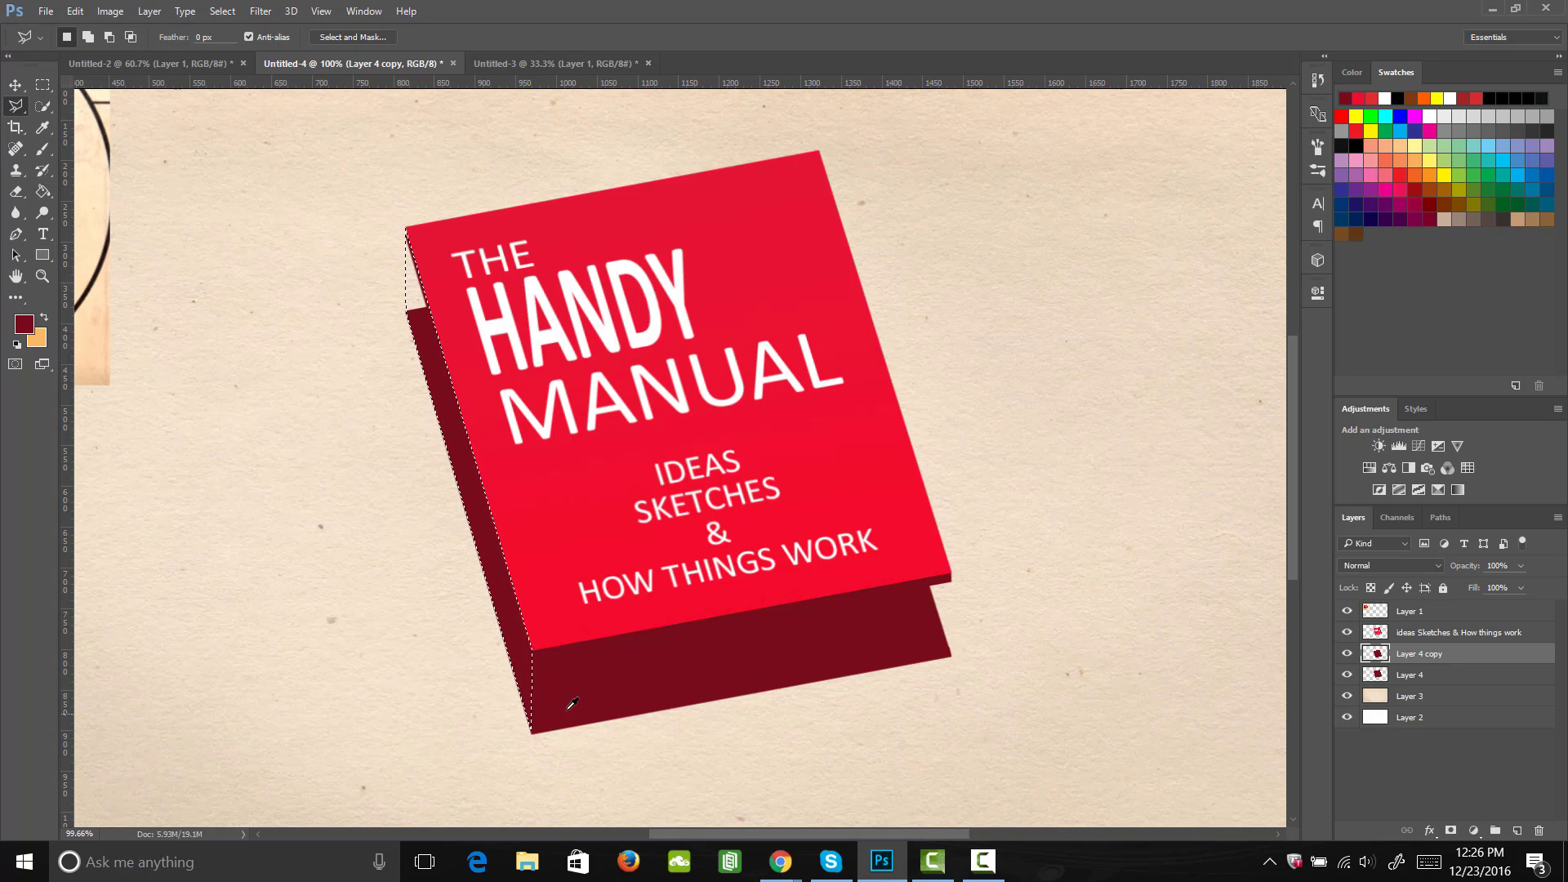
# Step: Set the foreground color to the slightly brighter dark red #9b1225
pyautogui.press('i')
pyautogui.click(25, 326)
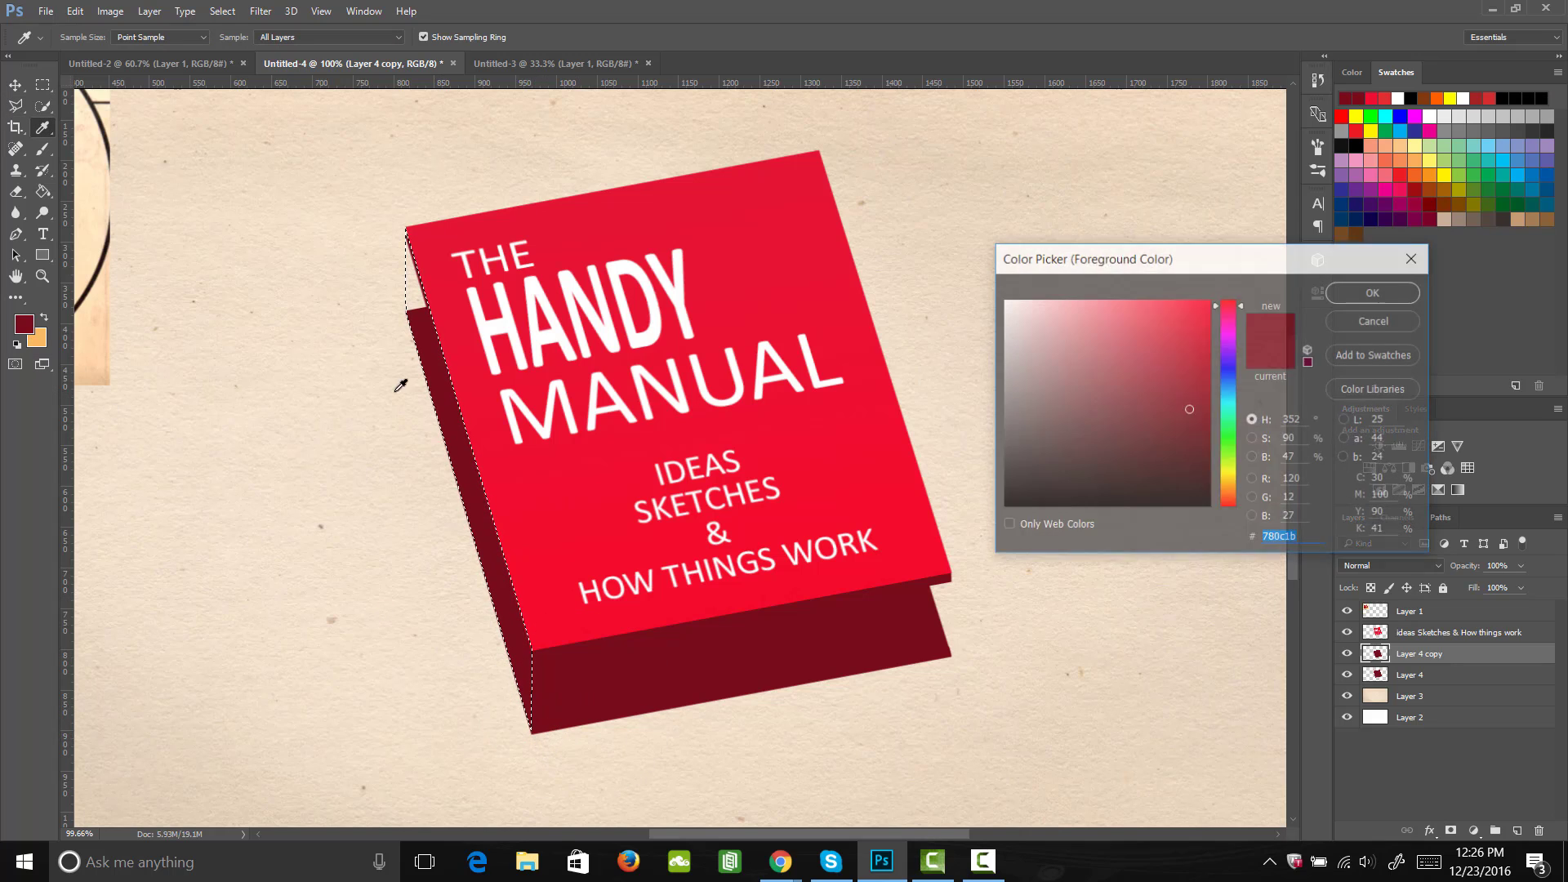
pyautogui.moveTo(1189, 385); pyautogui.dragTo(1187, 383)
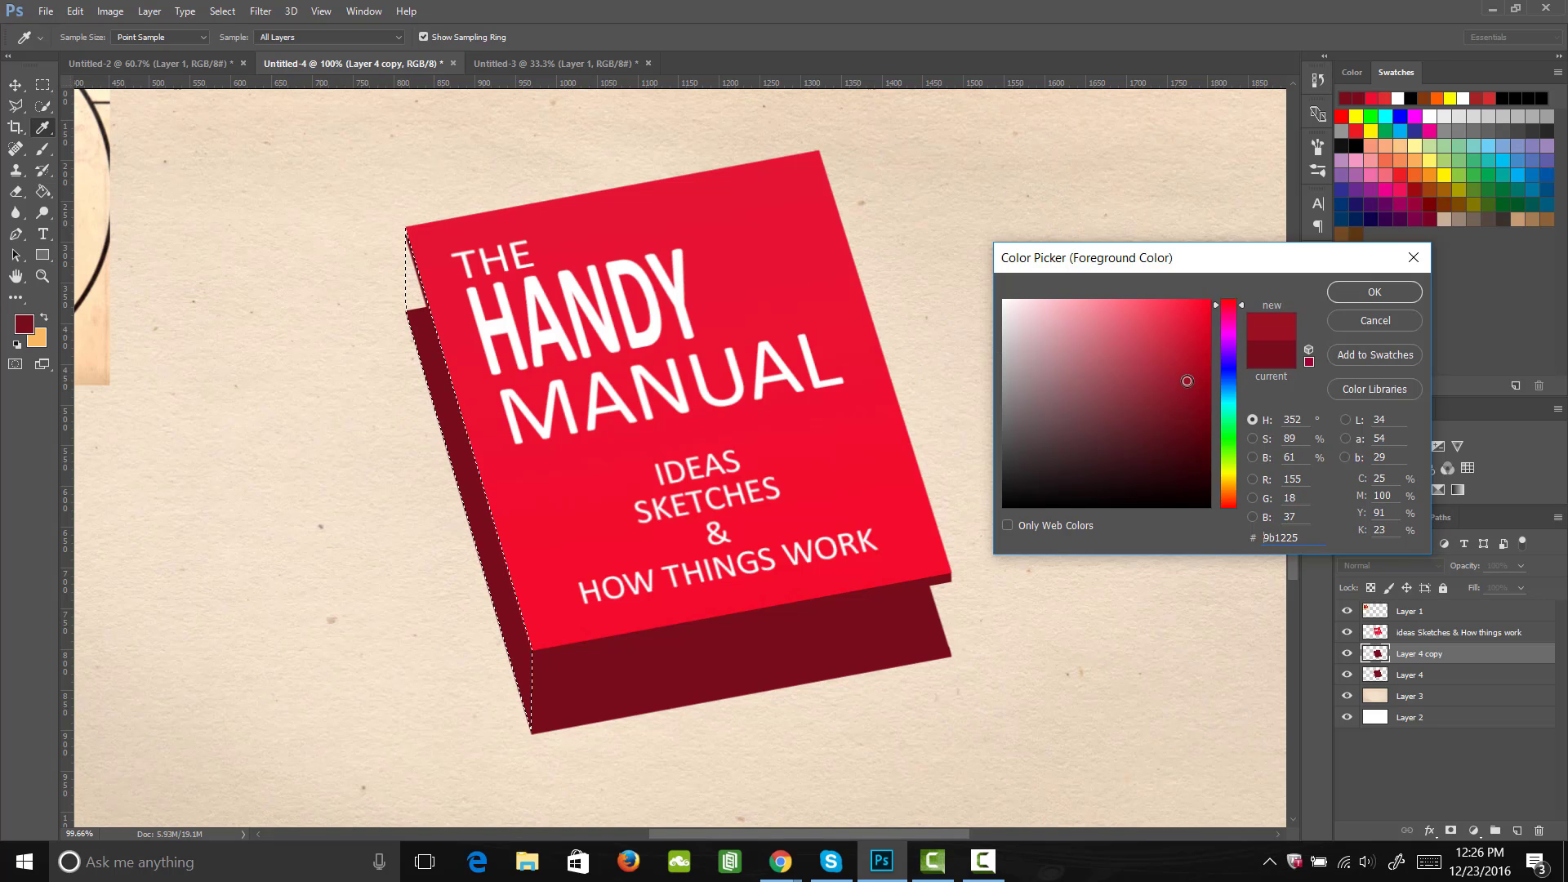
pyautogui.click(1372, 292)
# Step: Create a new layer and fill the spine selection with the foreground color using the Paint Bucket
pyautogui.press('g')
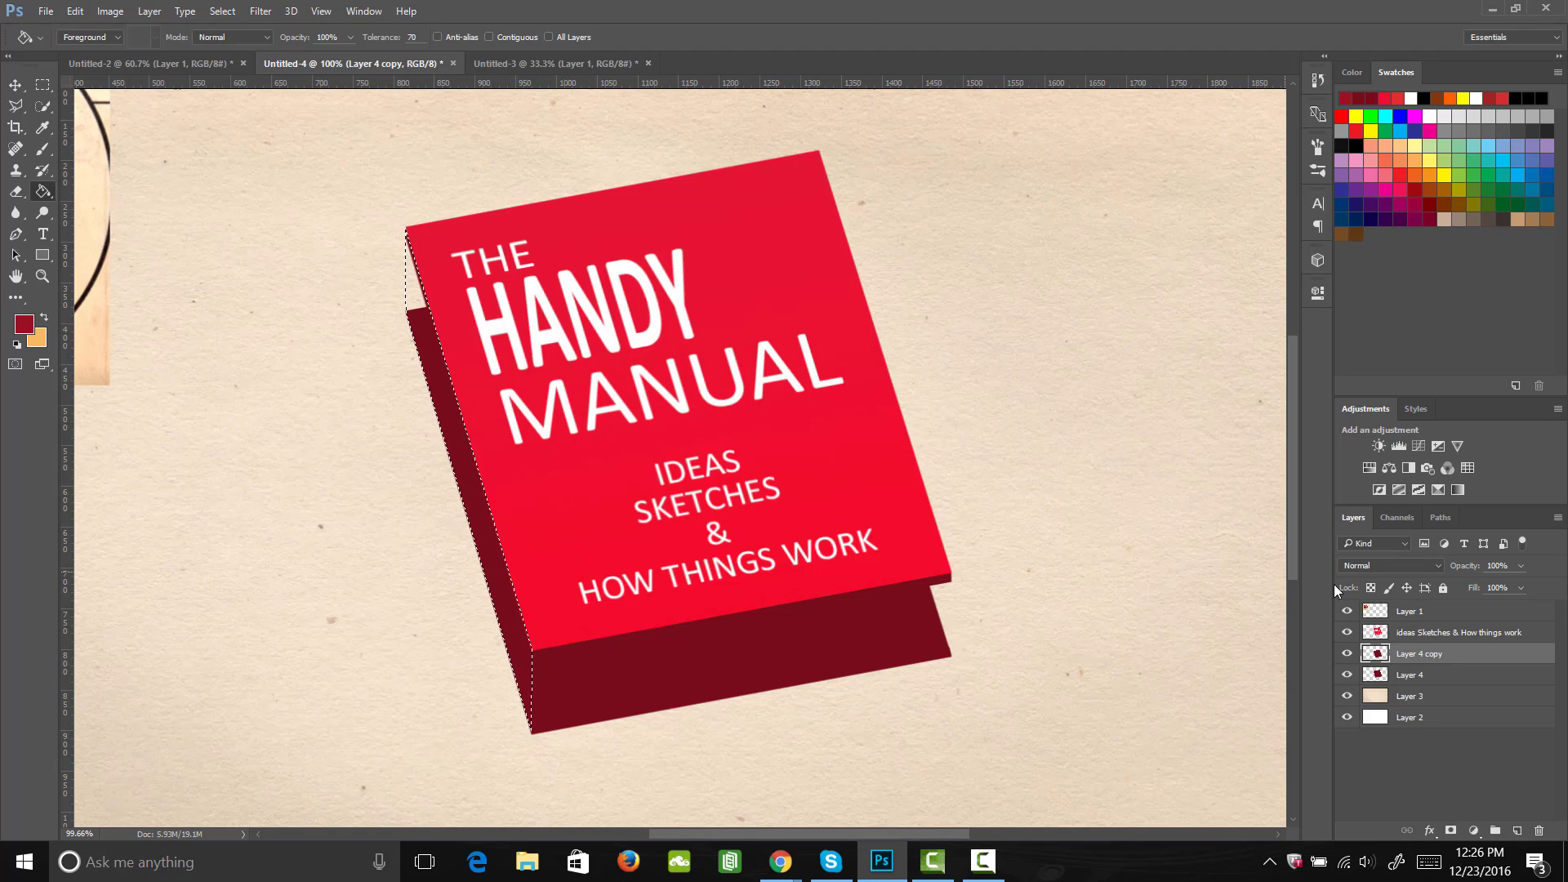
pyautogui.keyDown('ctrl'); pyautogui.click(1516, 831); pyautogui.keyUp('ctrl')
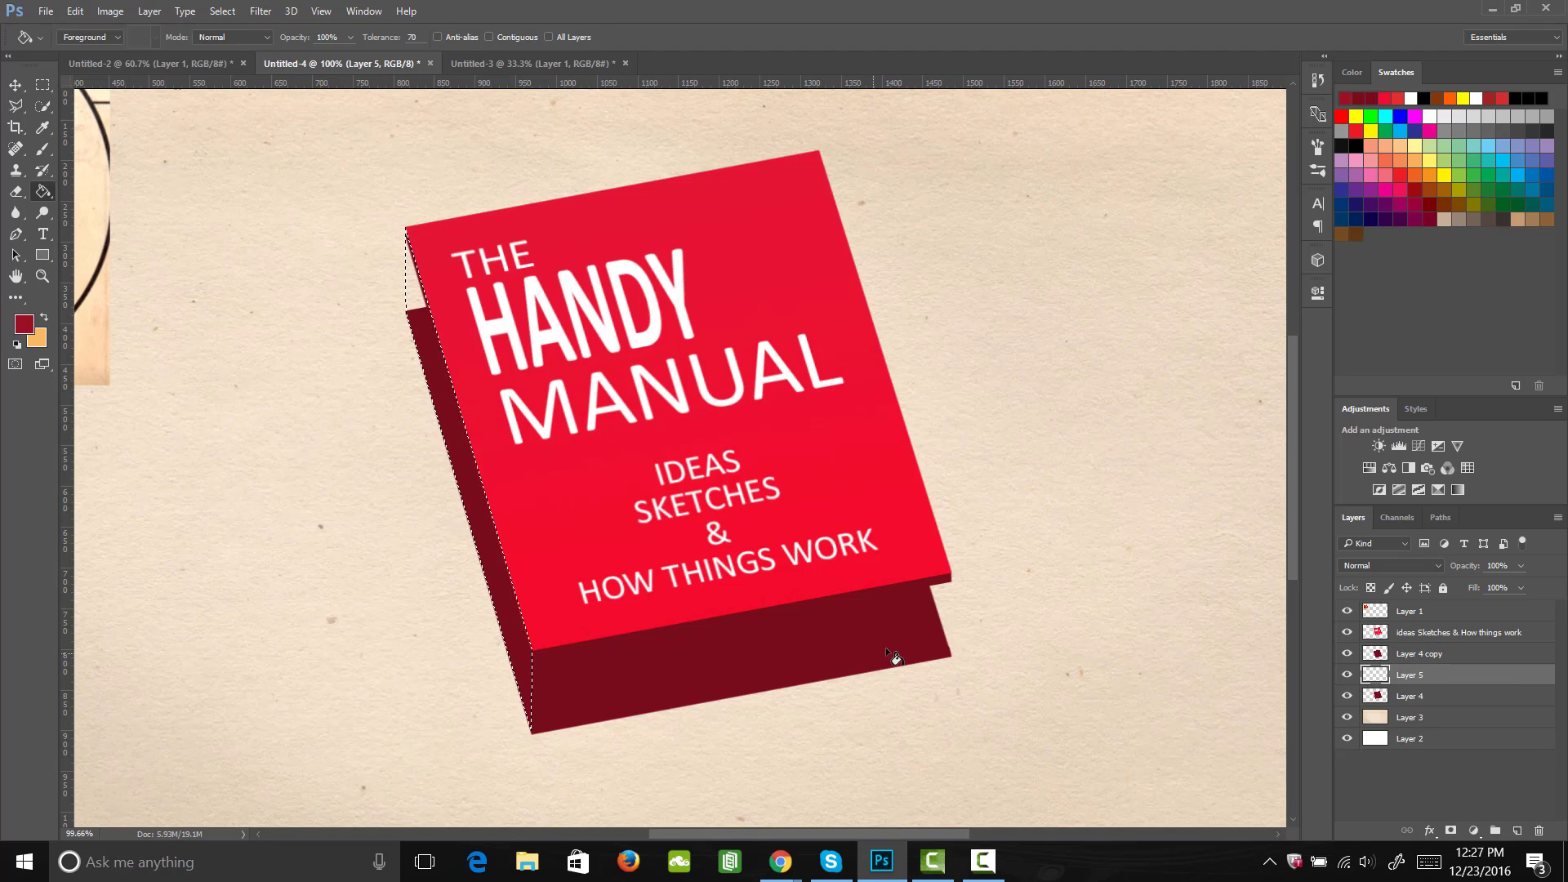
pyautogui.click(471, 488)
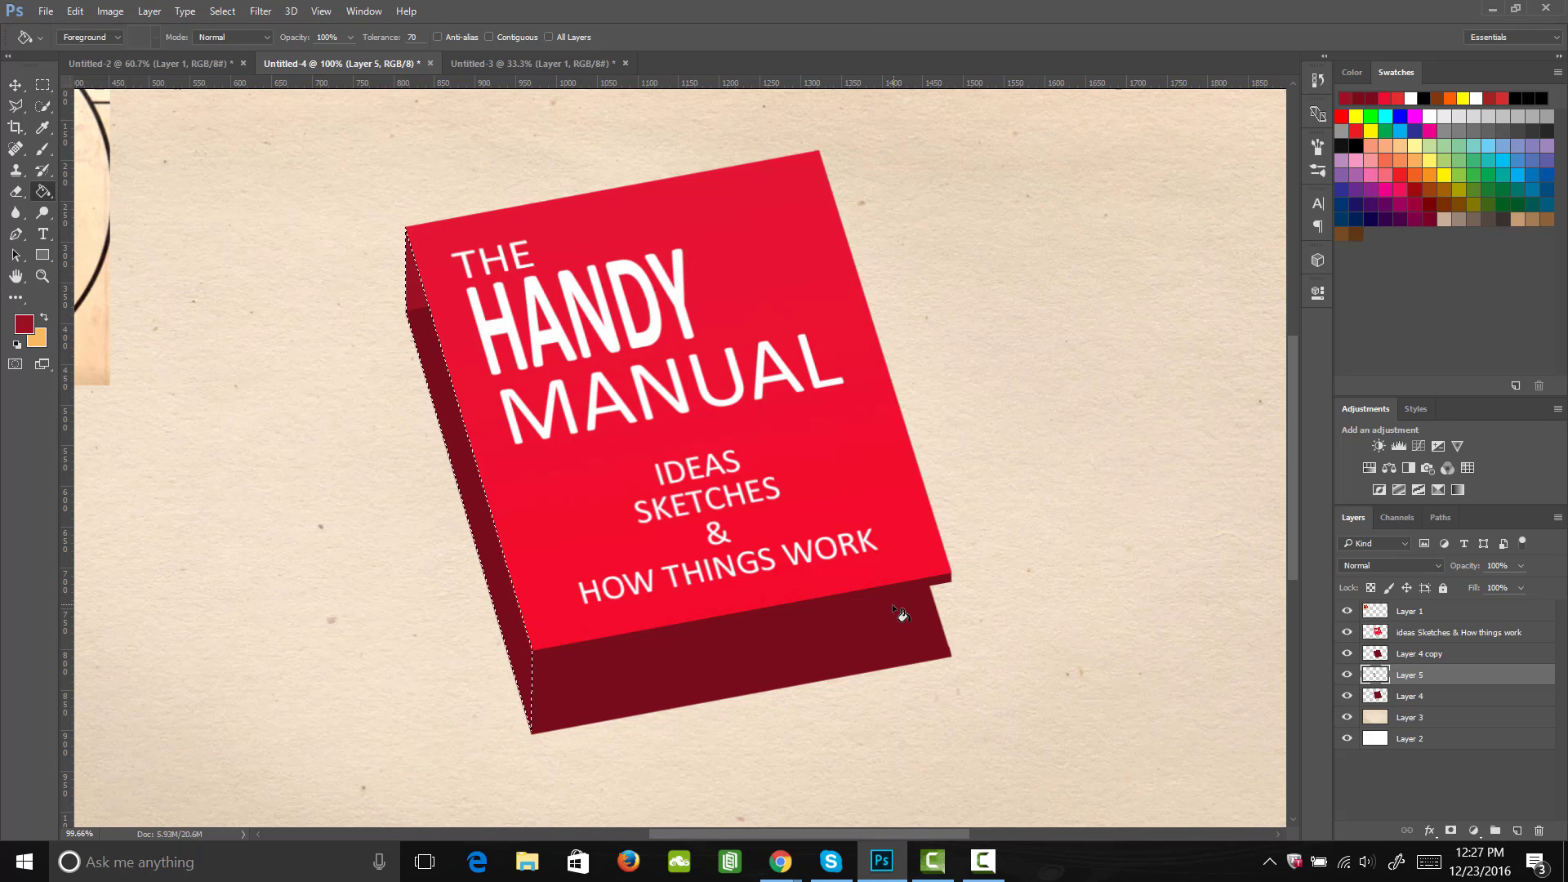
# Step: Reorder the layers so the spine sits above Layer 4 and Layer 4 copy lies beneath both, and clear the selection
pyautogui.click(1408, 658)
pyautogui.moveTo(1408, 658)
pyautogui.mouseDown()
pyautogui.moveTo(1418, 704)
pyautogui.moveTo(1416, 647)
pyautogui.mouseUp()
pyautogui.click(1416, 676)
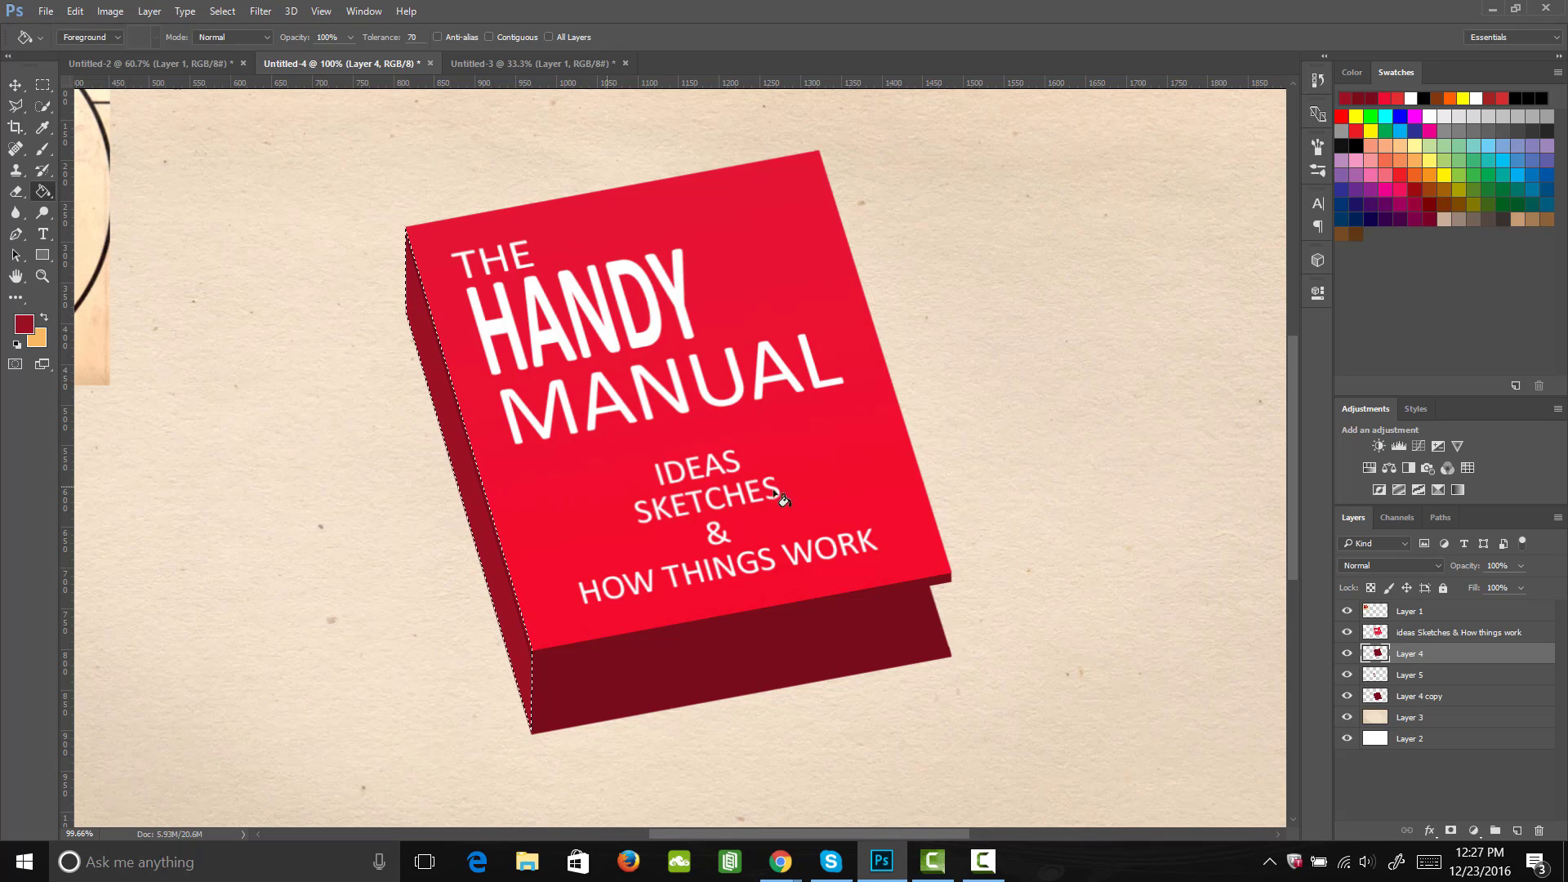
pyautogui.moveTo(1411, 657); pyautogui.dragTo(1414, 665)
pyautogui.press('m')
pyautogui.click(552, 532)
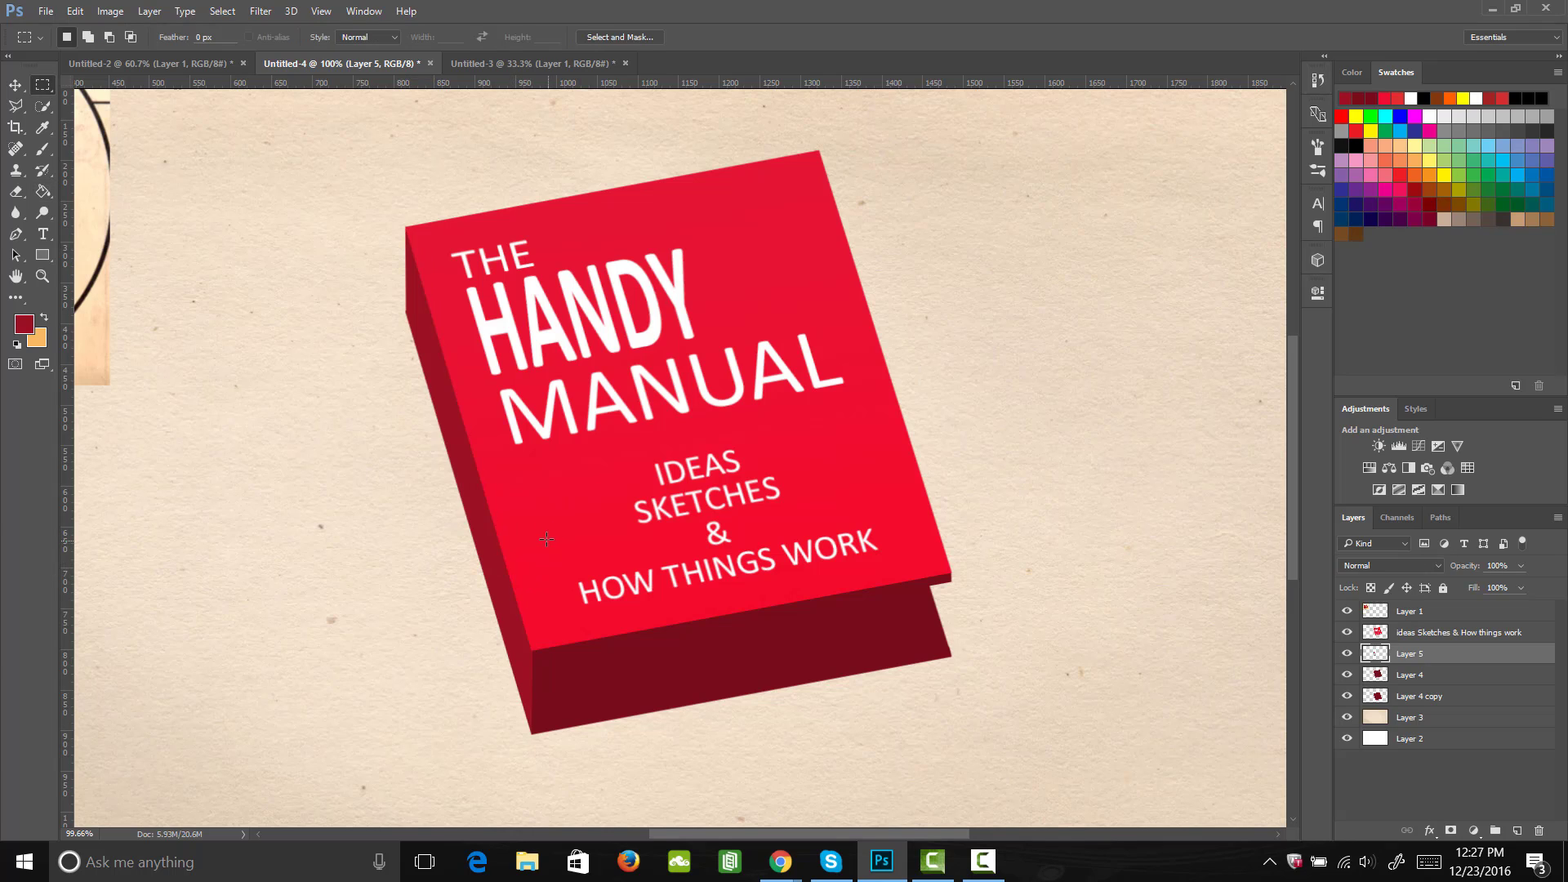
# Step: Paint a round bulge at the spine's upper end on the spine layer with a 250 px hard round brush
pyautogui.press('b')
pyautogui.press(']')
pyautogui.press(']')
pyautogui.press(']')
pyautogui.press(']')
pyautogui.press(']')
pyautogui.press(']')
pyautogui.press(']')
pyautogui.press(']')
pyautogui.press(']')
pyautogui.press(']')
pyautogui.press(']')
pyautogui.press(']')
pyautogui.press(']')
pyautogui.press(']')
pyautogui.press(']')
pyautogui.press(']')
pyautogui.press(']')
pyautogui.press(']')
pyautogui.press(']')
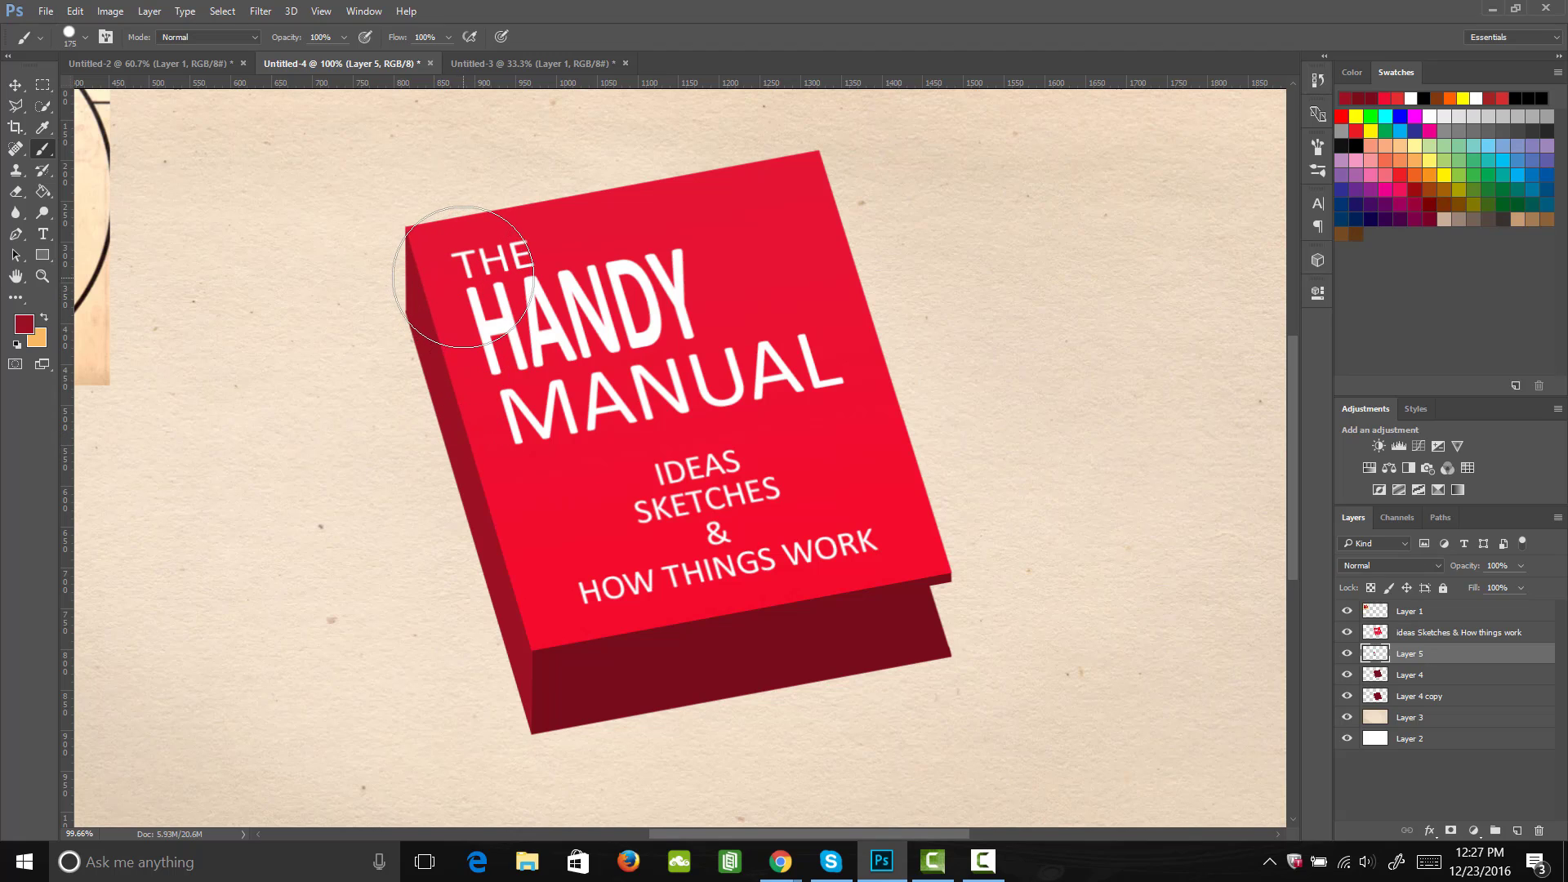
pyautogui.press(']')
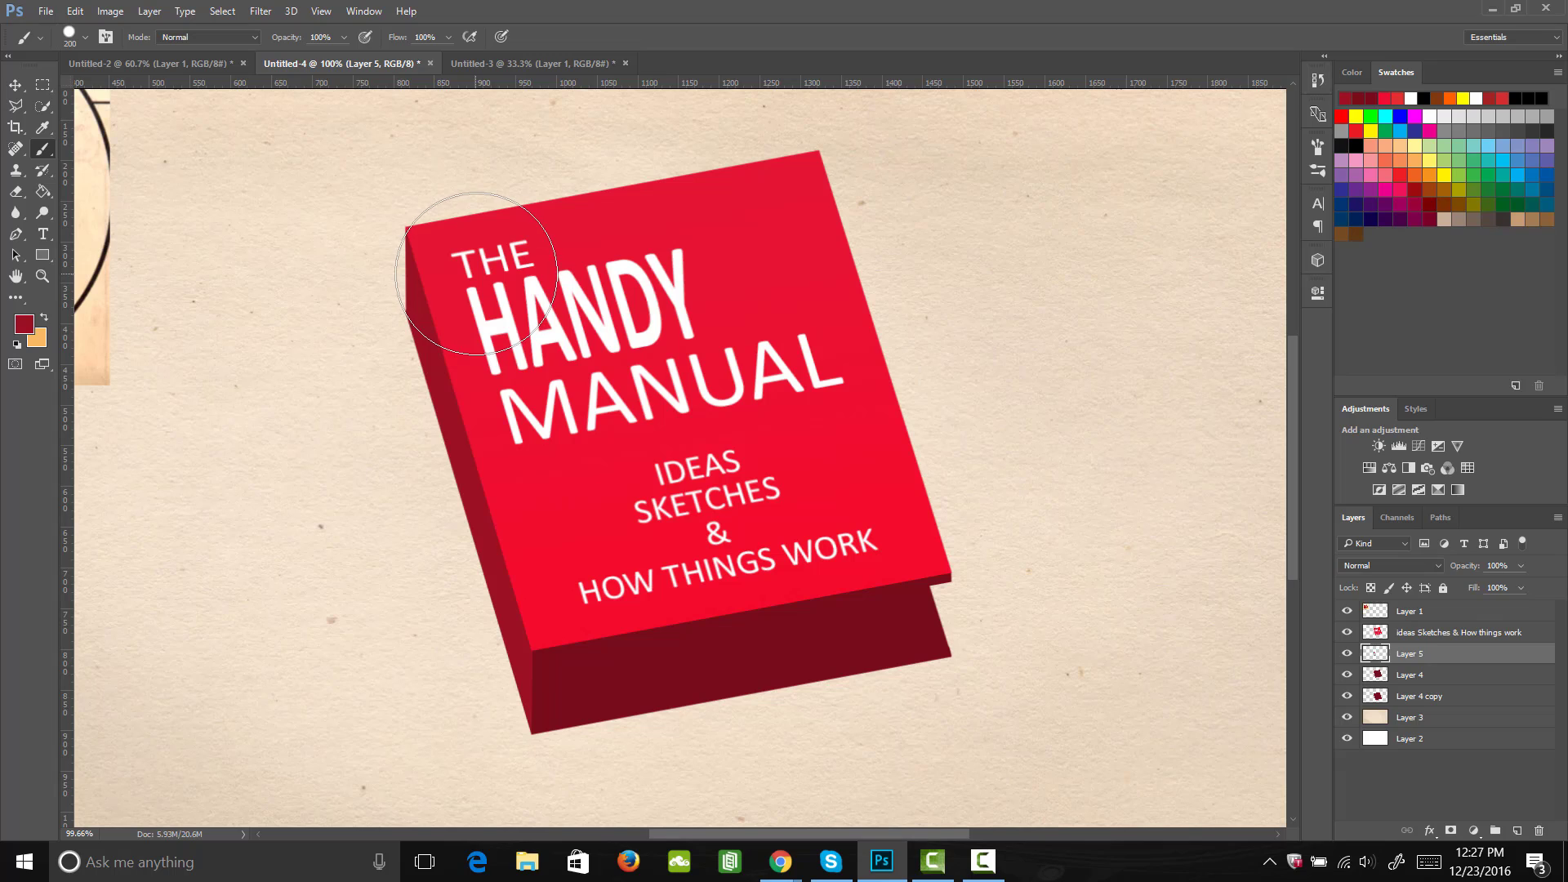
pyautogui.press(']')
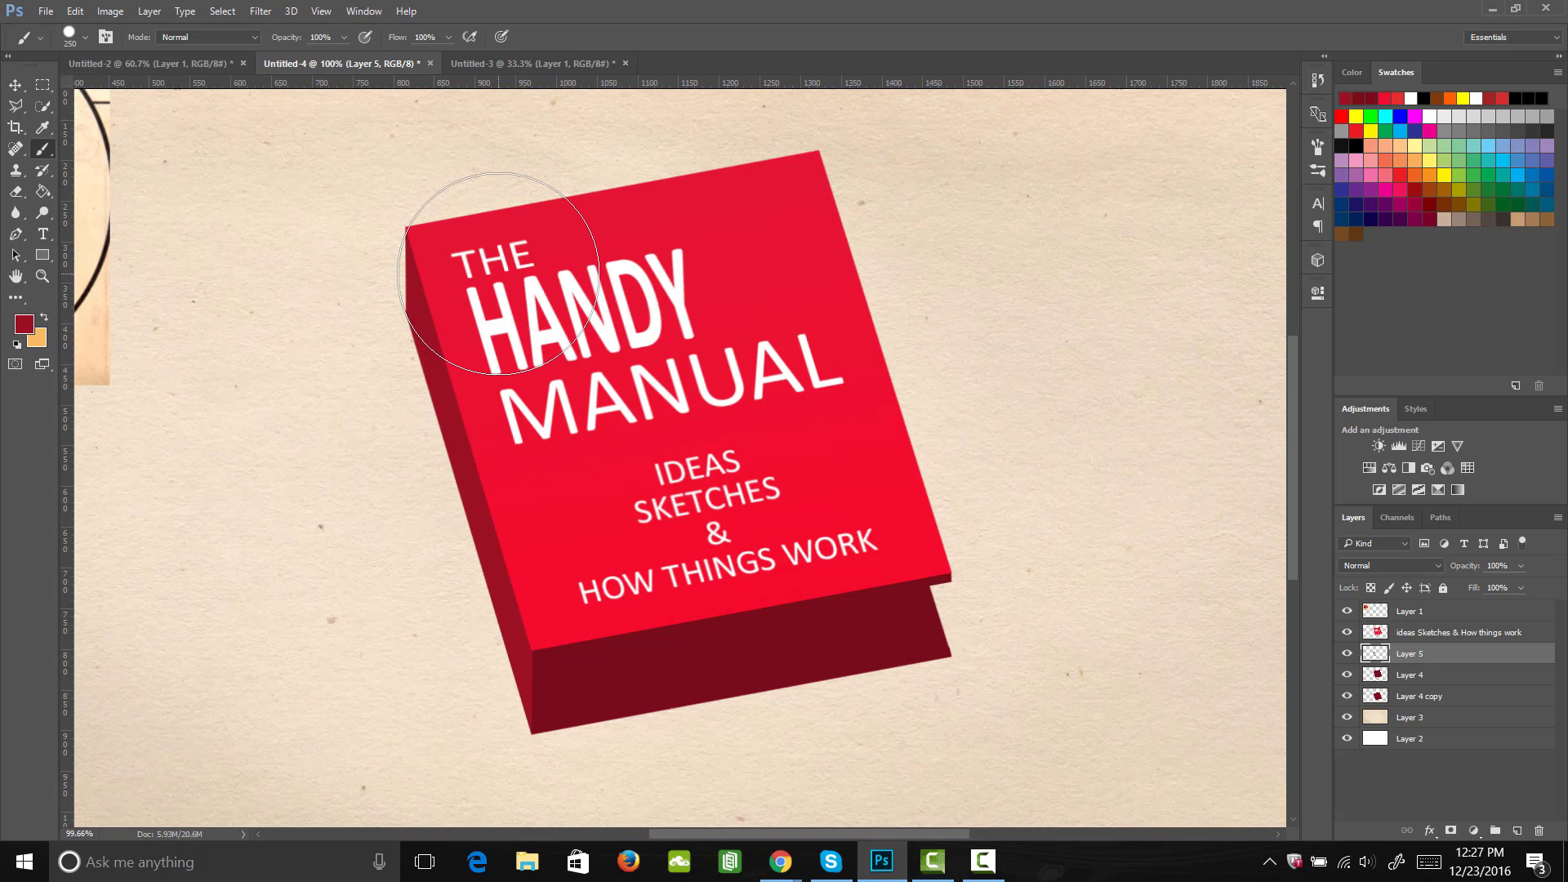
pyautogui.moveTo(498, 270); pyautogui.dragTo(499, 274)
# Step: Select the part of the painted bulge above the cover's top edge with the Polygonal Lasso, delete it and deselect
pyautogui.press('v')
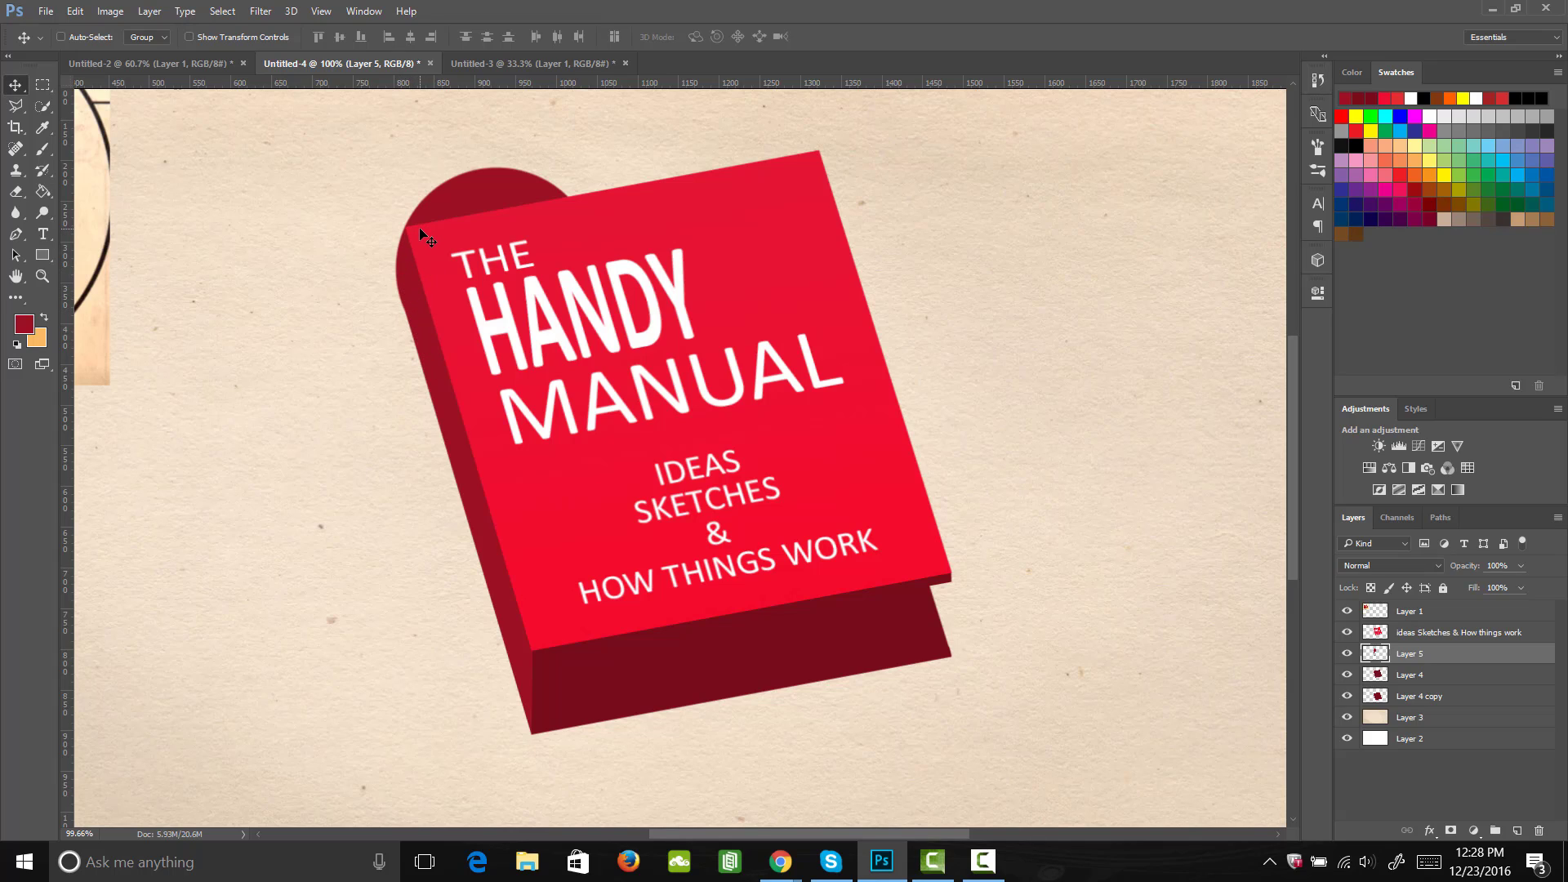
pyautogui.press('e')
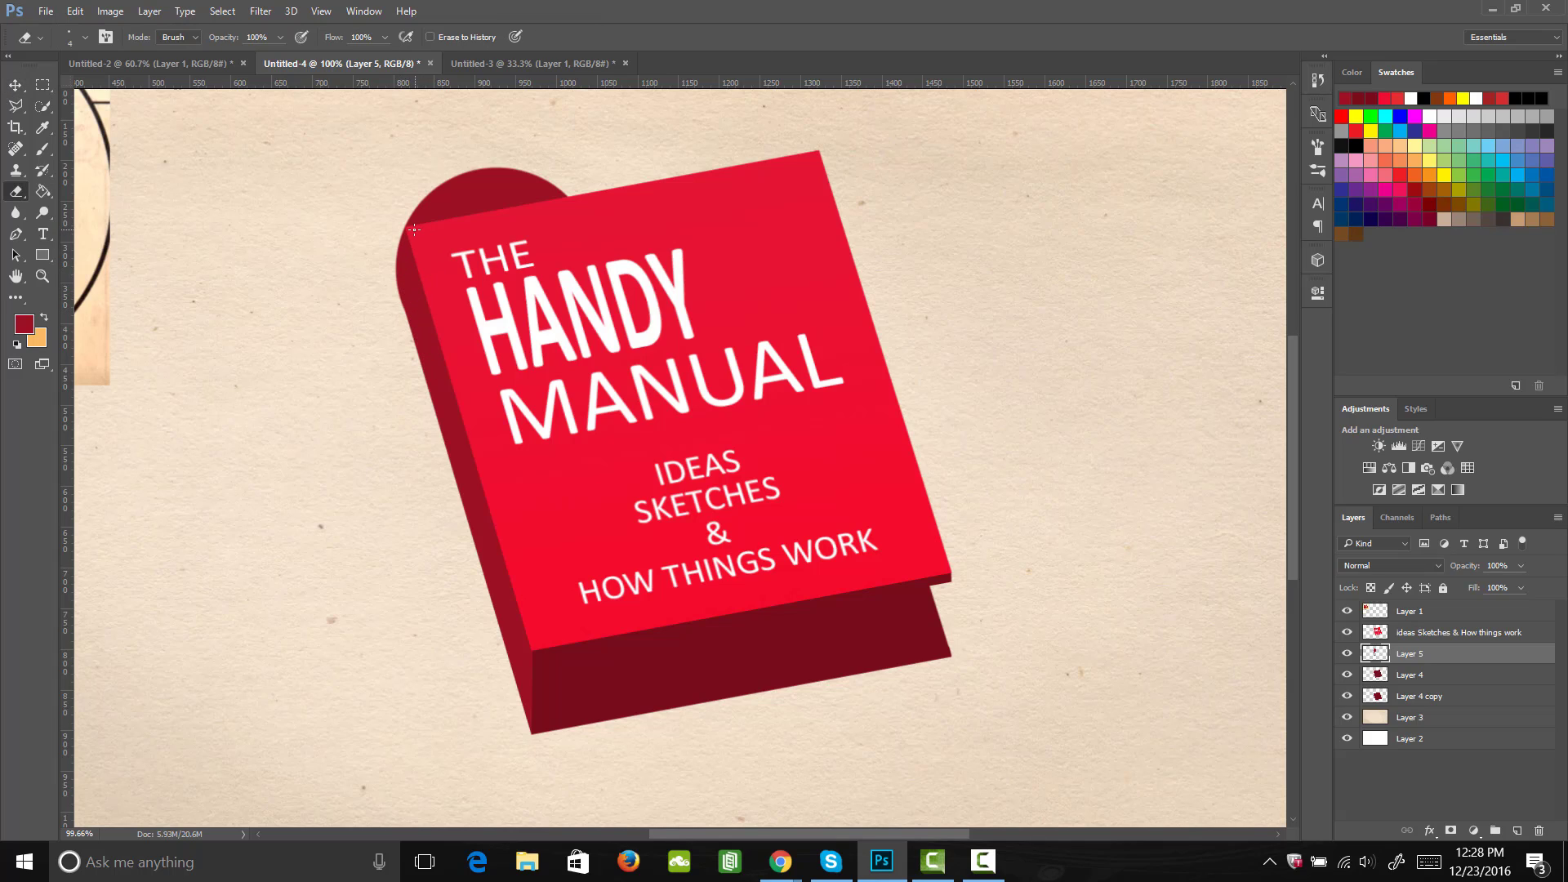
pyautogui.press('l')
pyautogui.click(410, 229)
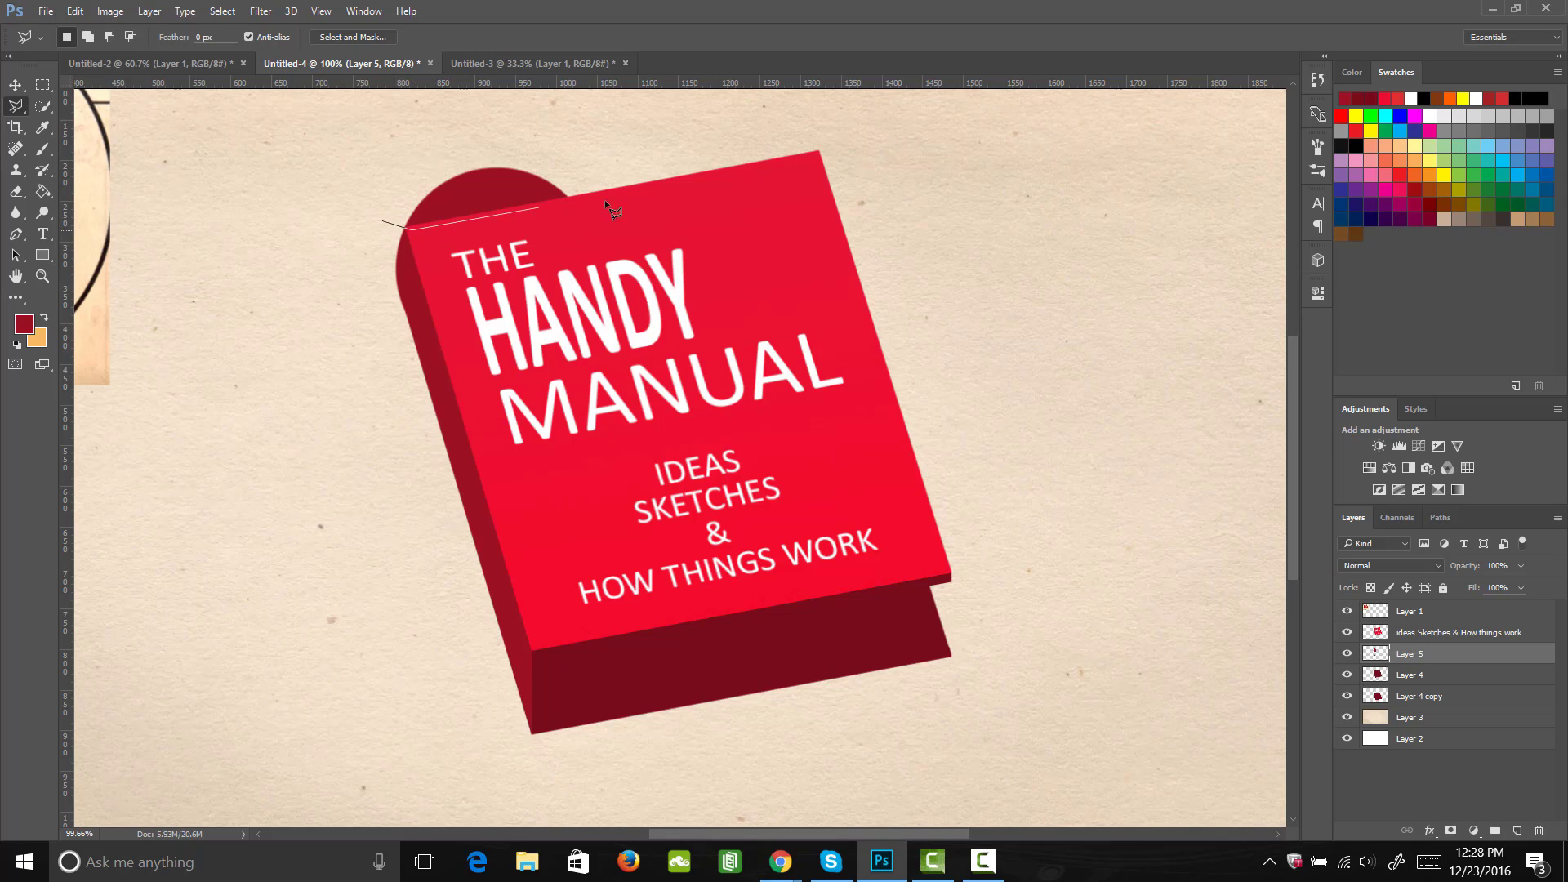
pyautogui.click(612, 203)
pyautogui.click(608, 152)
pyautogui.click(493, 124)
pyautogui.click(398, 136)
pyautogui.click(384, 223)
pyautogui.press('Delete')
pyautogui.hotkey('ctrl', 'd')
# Step: Paint a 250 px circle in the back's dark red at the spine's lower end and erase most of it, leaving a curved edge
pyautogui.press('m')
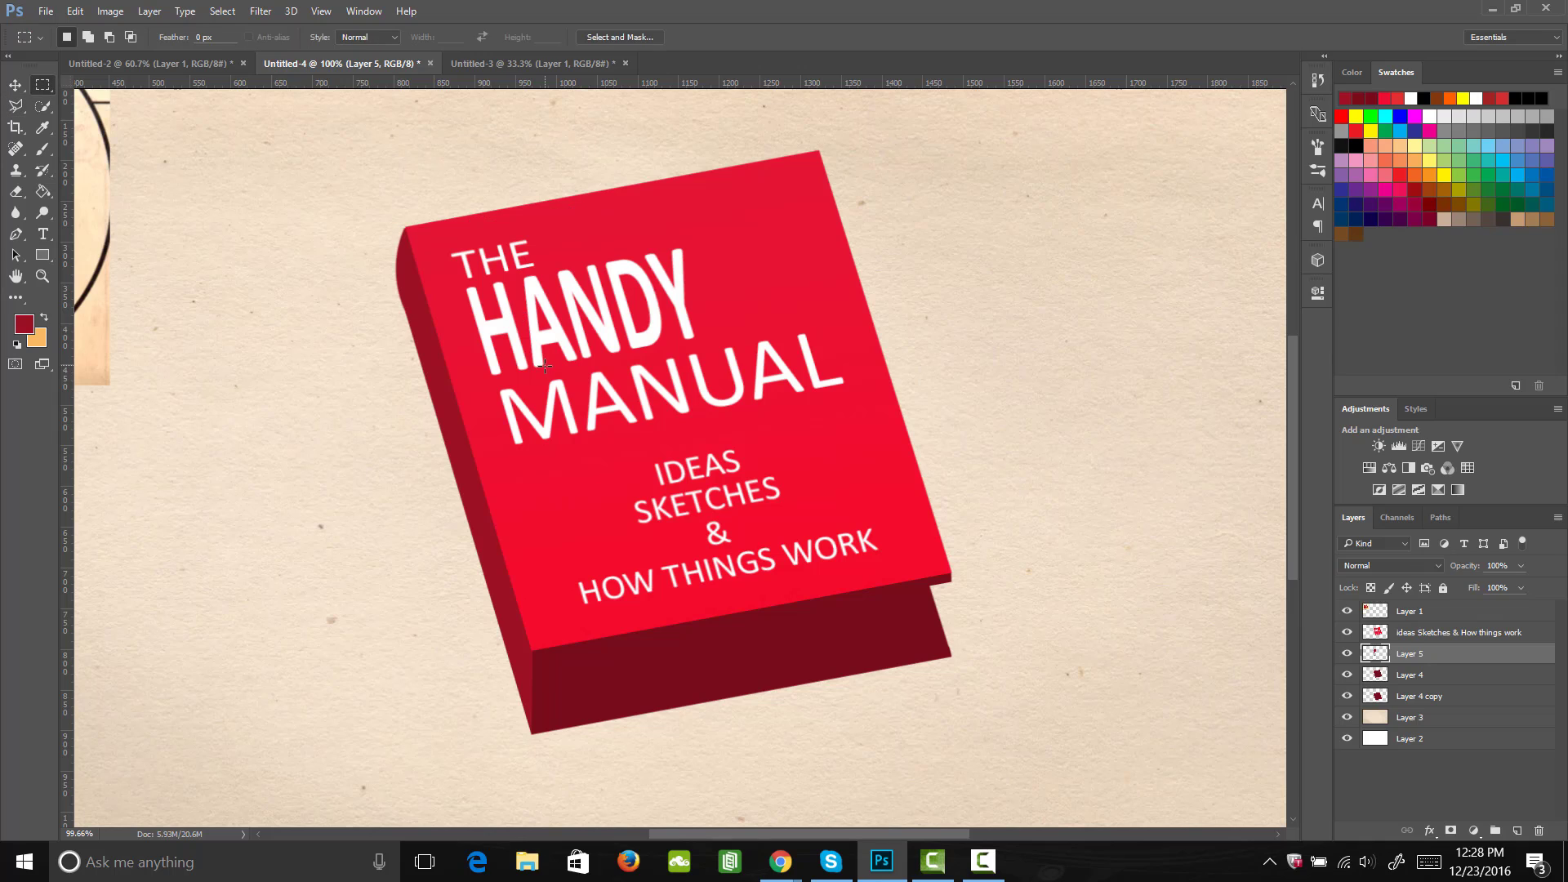
pyautogui.press('b')
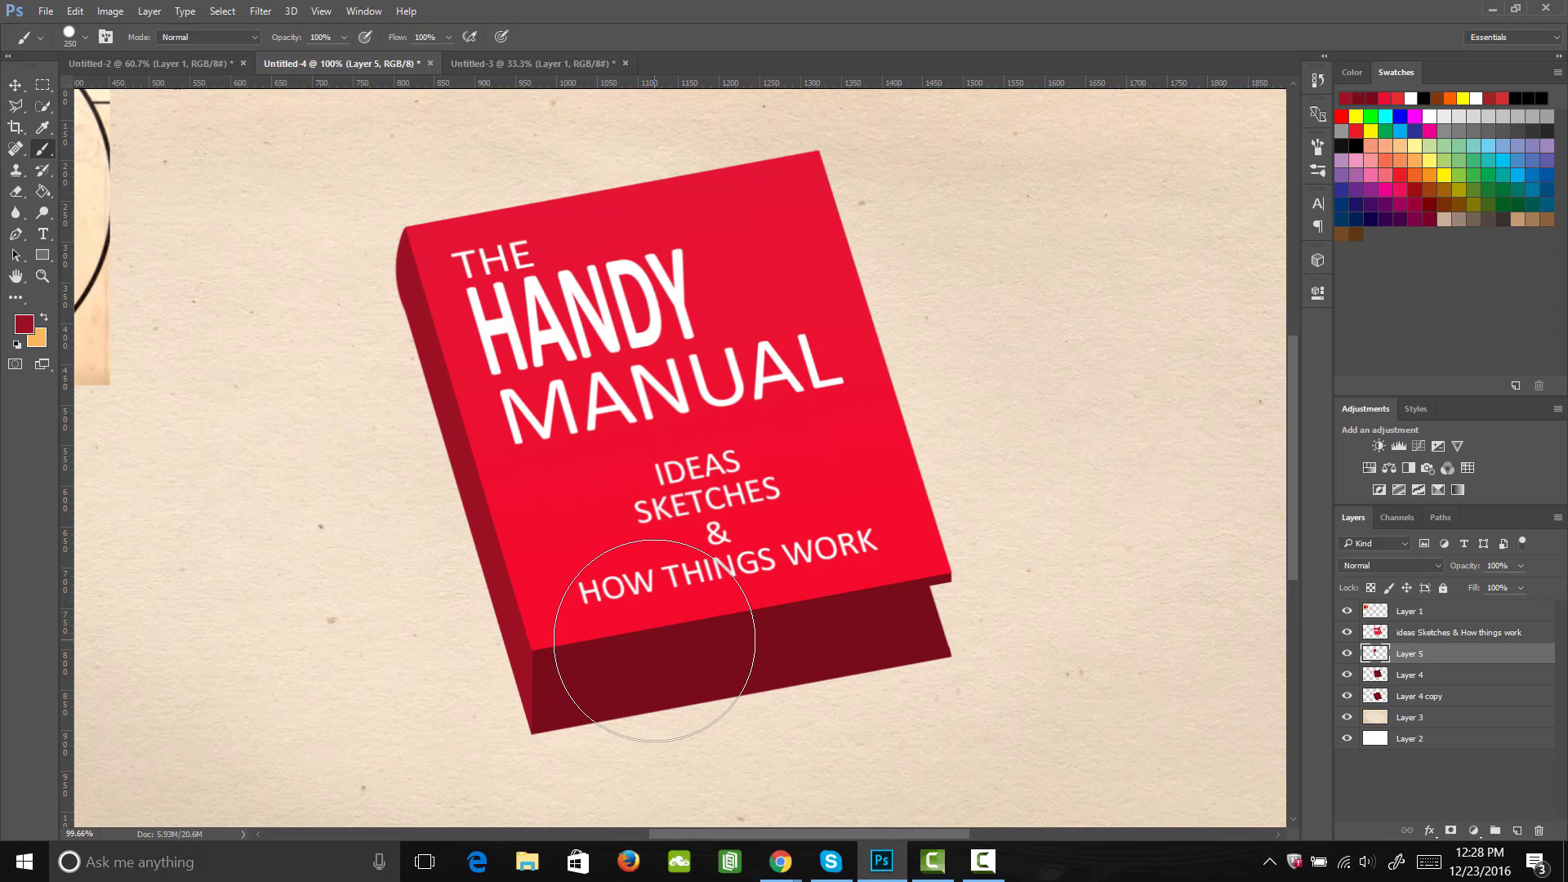
pyautogui.keyDown('alt'); pyautogui.click(656, 666); pyautogui.keyUp('alt')
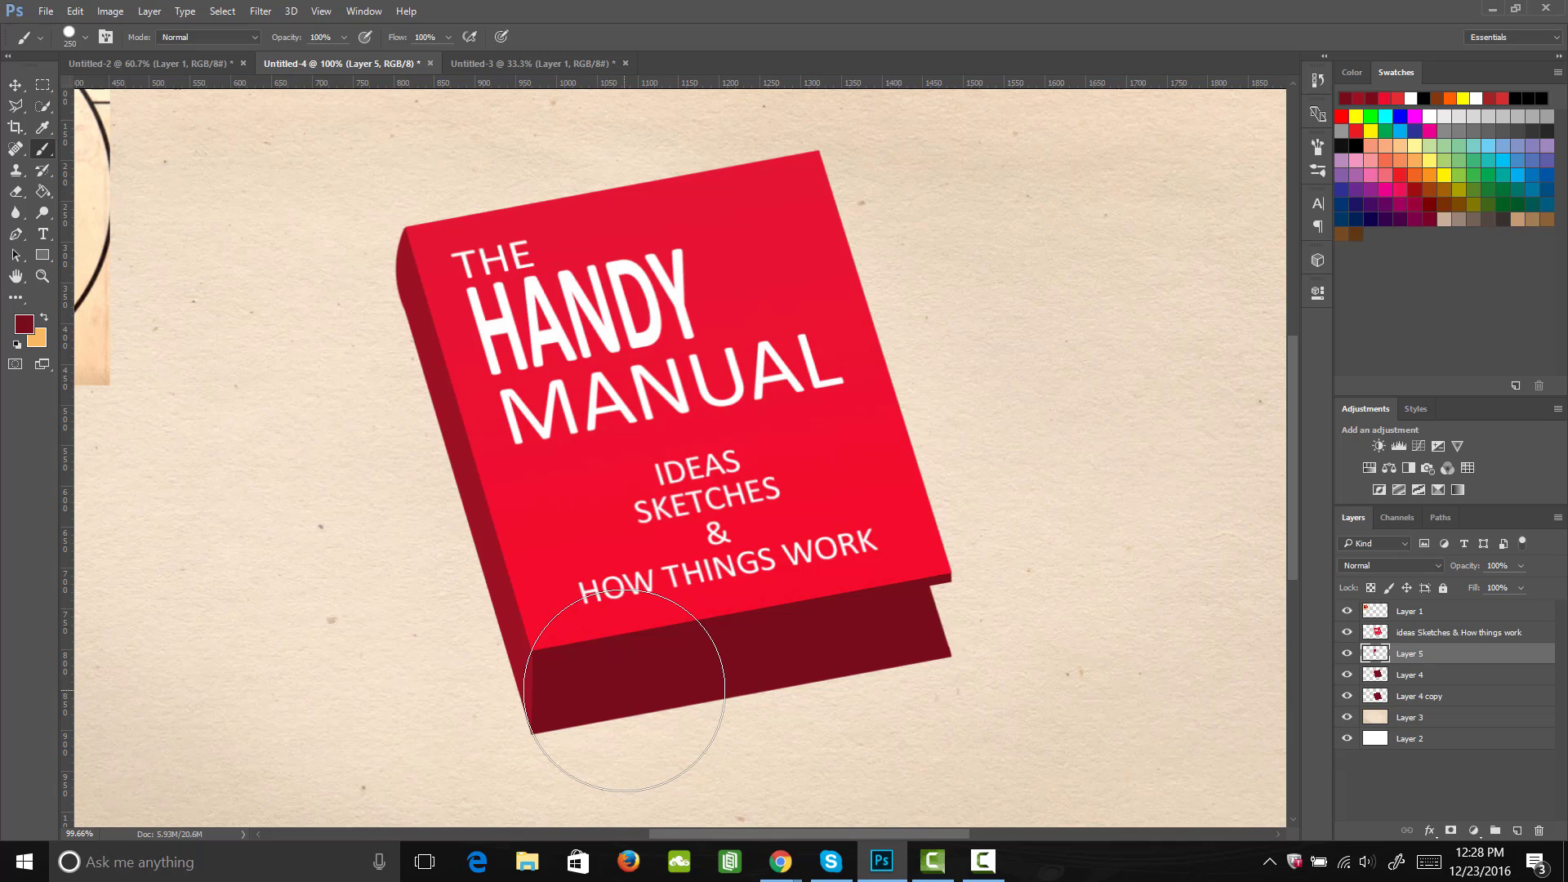
pyautogui.moveTo(630, 717)
pyautogui.mouseDown()
pyautogui.moveTo(680, 785)
pyautogui.moveTo(682, 741)
pyautogui.moveTo(616, 711)
pyautogui.moveTo(630, 665)
pyautogui.mouseUp()
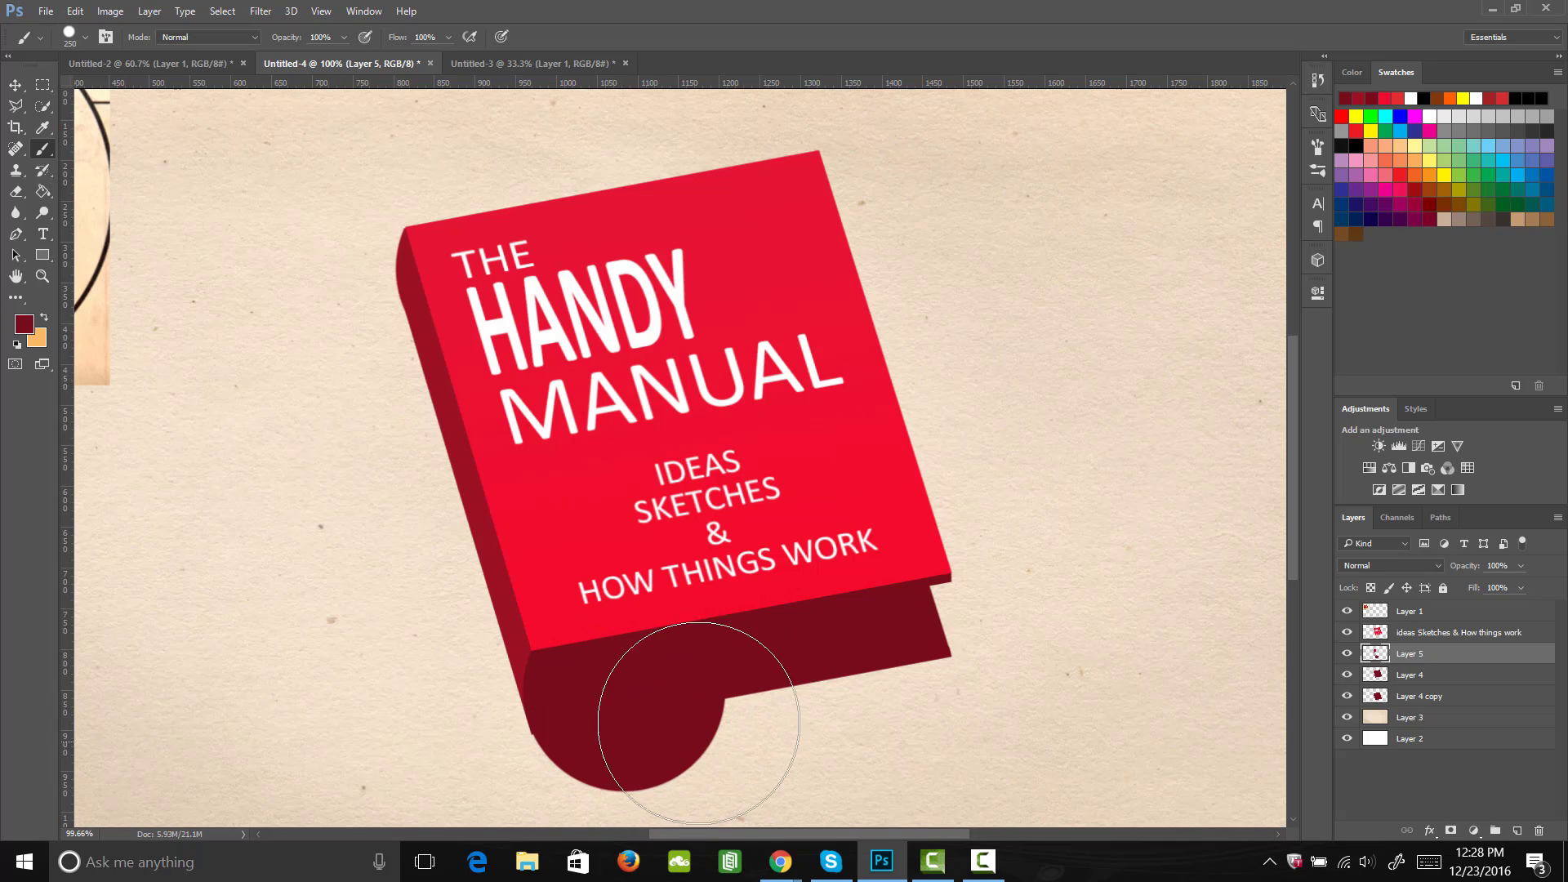
pyautogui.press('e')
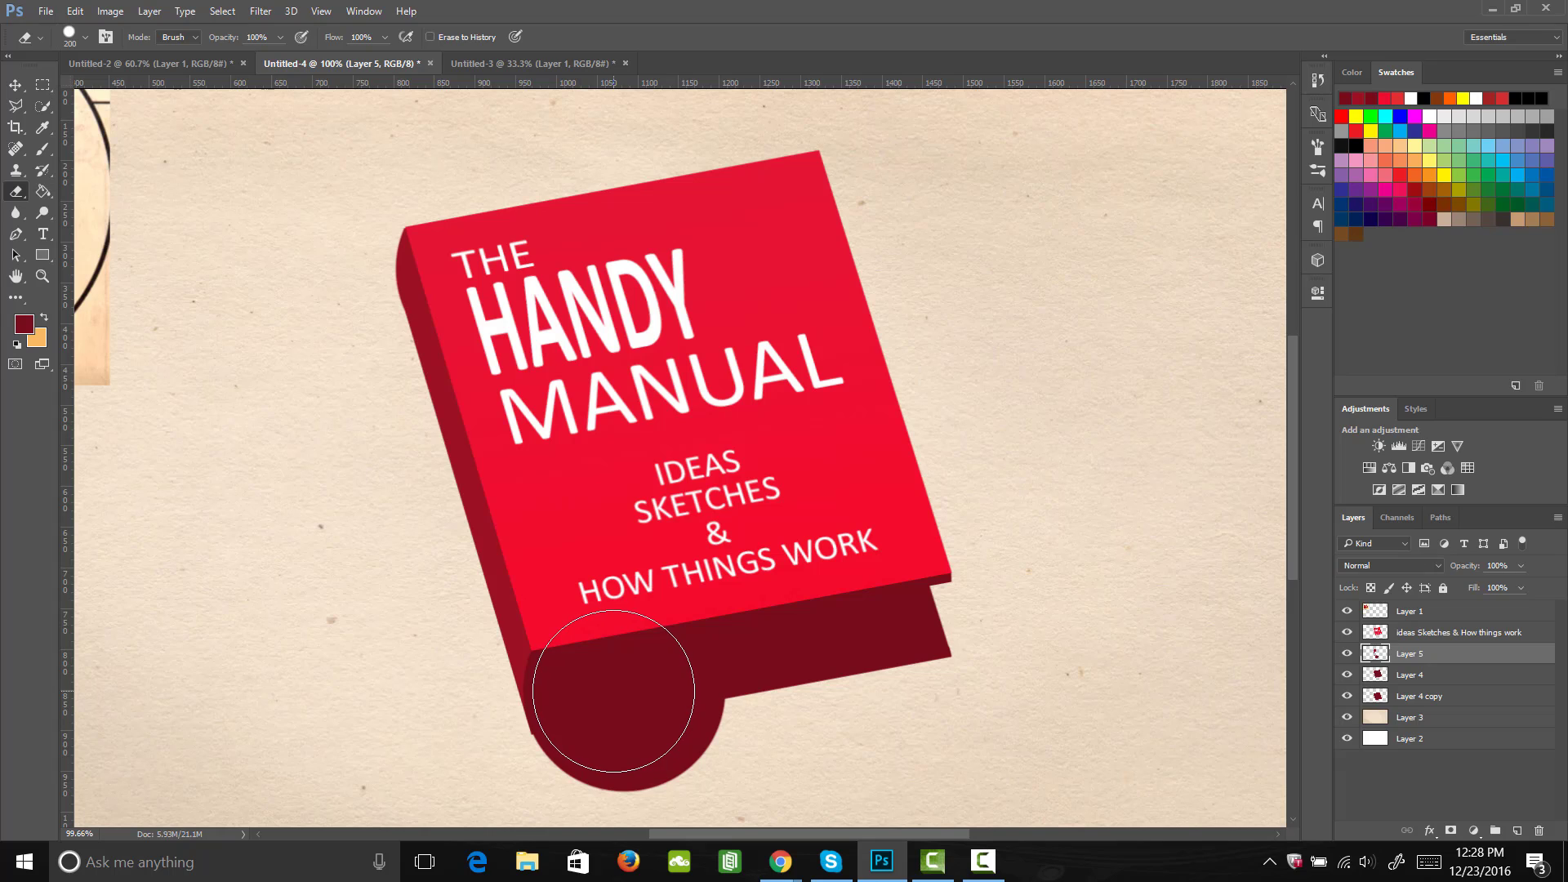
pyautogui.moveTo(614, 690)
pyautogui.mouseDown()
pyautogui.moveTo(662, 756)
pyautogui.moveTo(710, 633)
pyautogui.mouseUp()
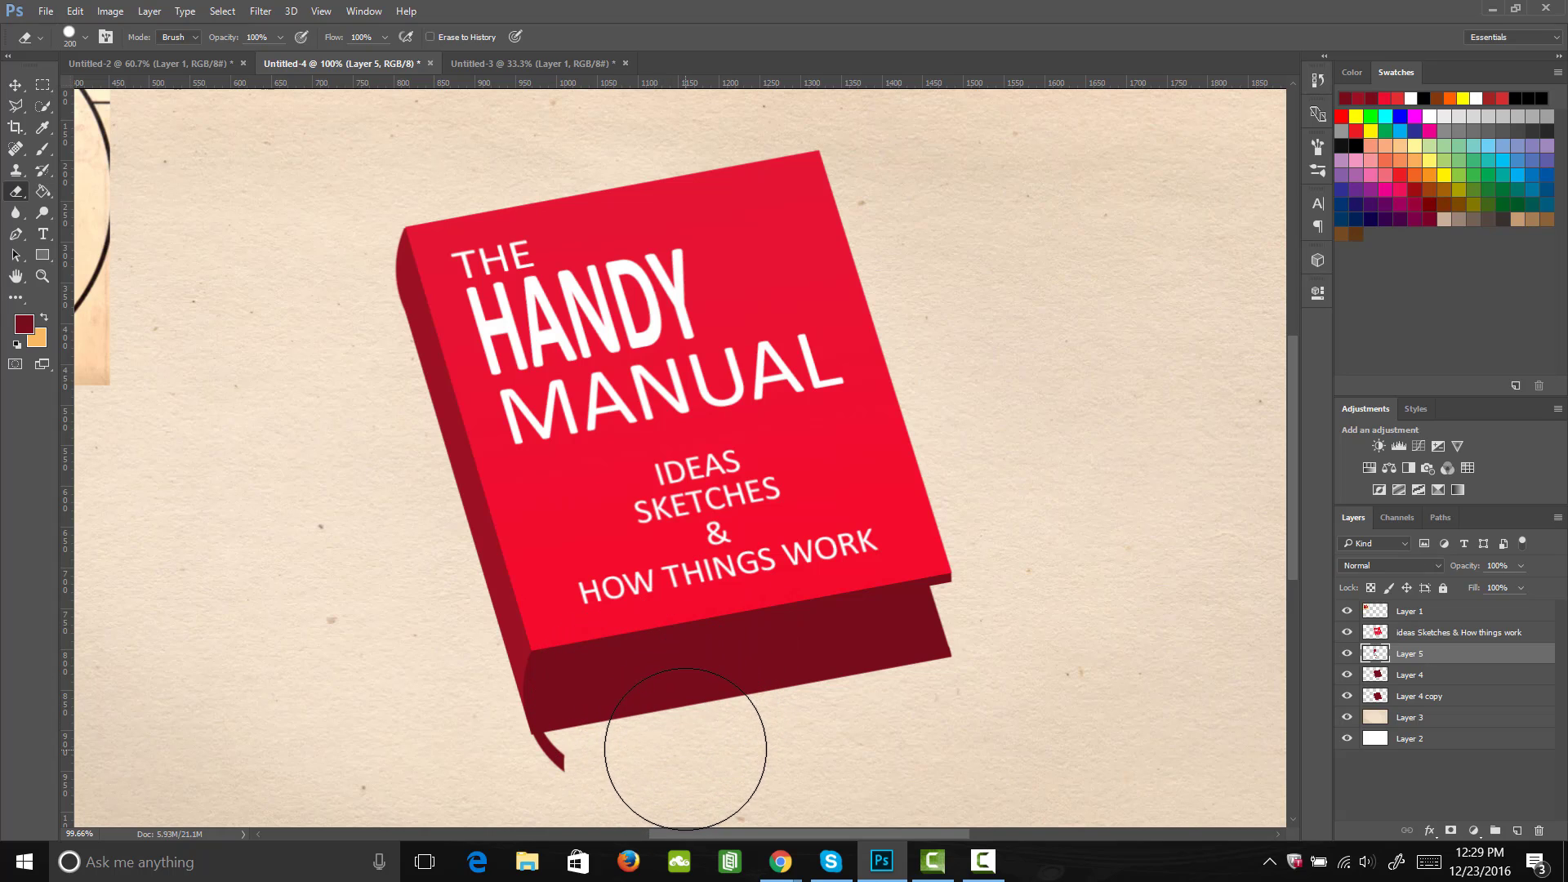
# Step: Delete the leftover dark red tail below the spine using a polygonal selection, and check the spine's curve with Layer 4 copy temporarily hidden
pyautogui.press('l')
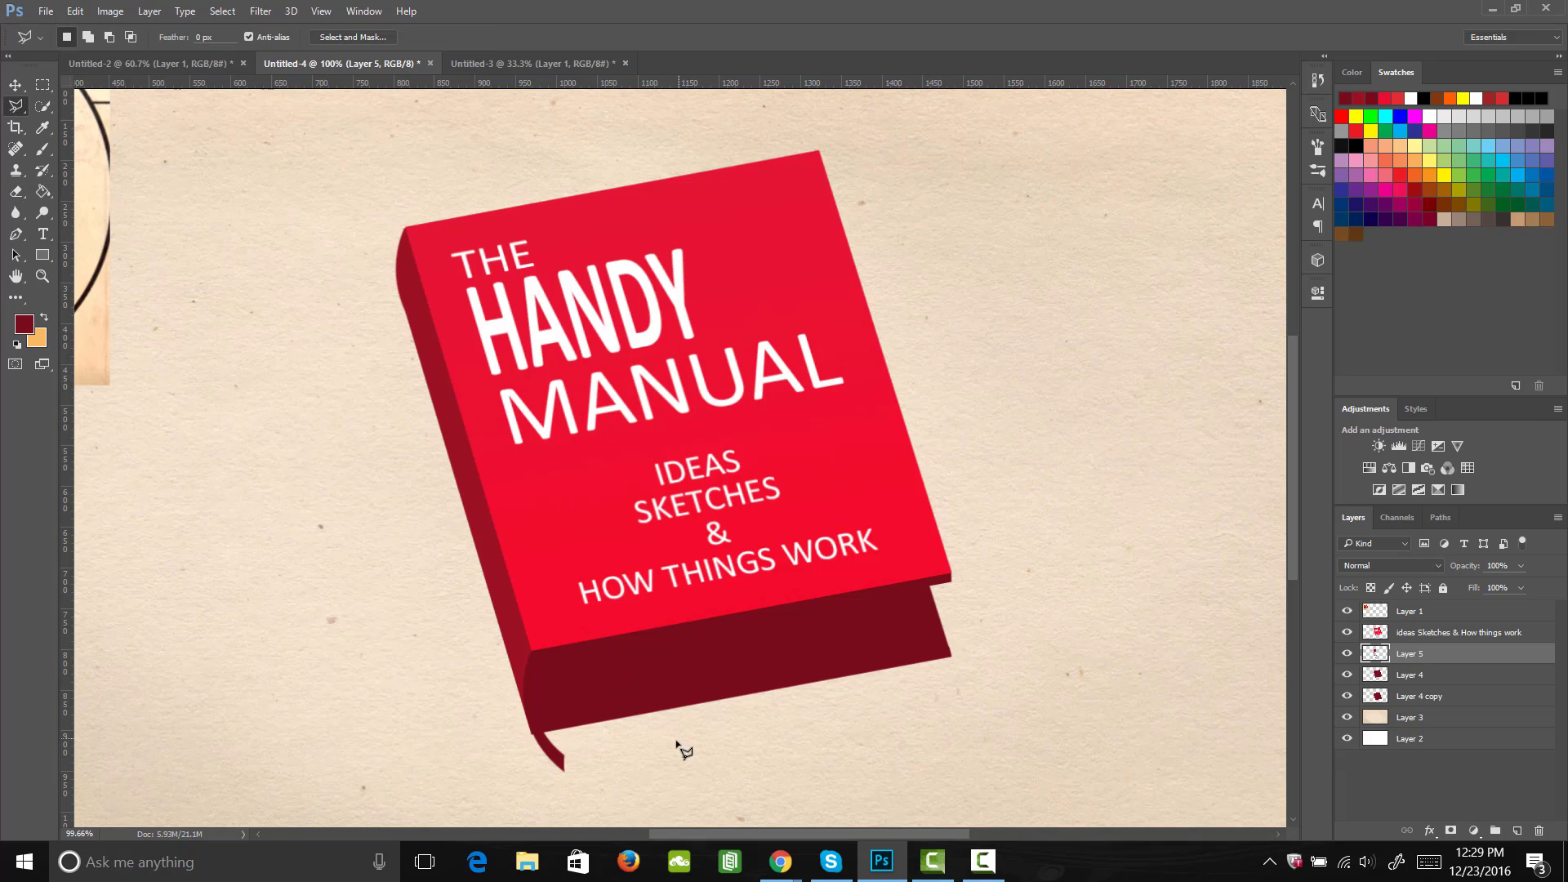
pyautogui.click(546, 729)
pyautogui.click(592, 755)
pyautogui.click(599, 785)
pyautogui.click(551, 793)
pyautogui.click(523, 778)
pyautogui.click(528, 741)
pyautogui.press('Delete')
pyautogui.click(1347, 697)
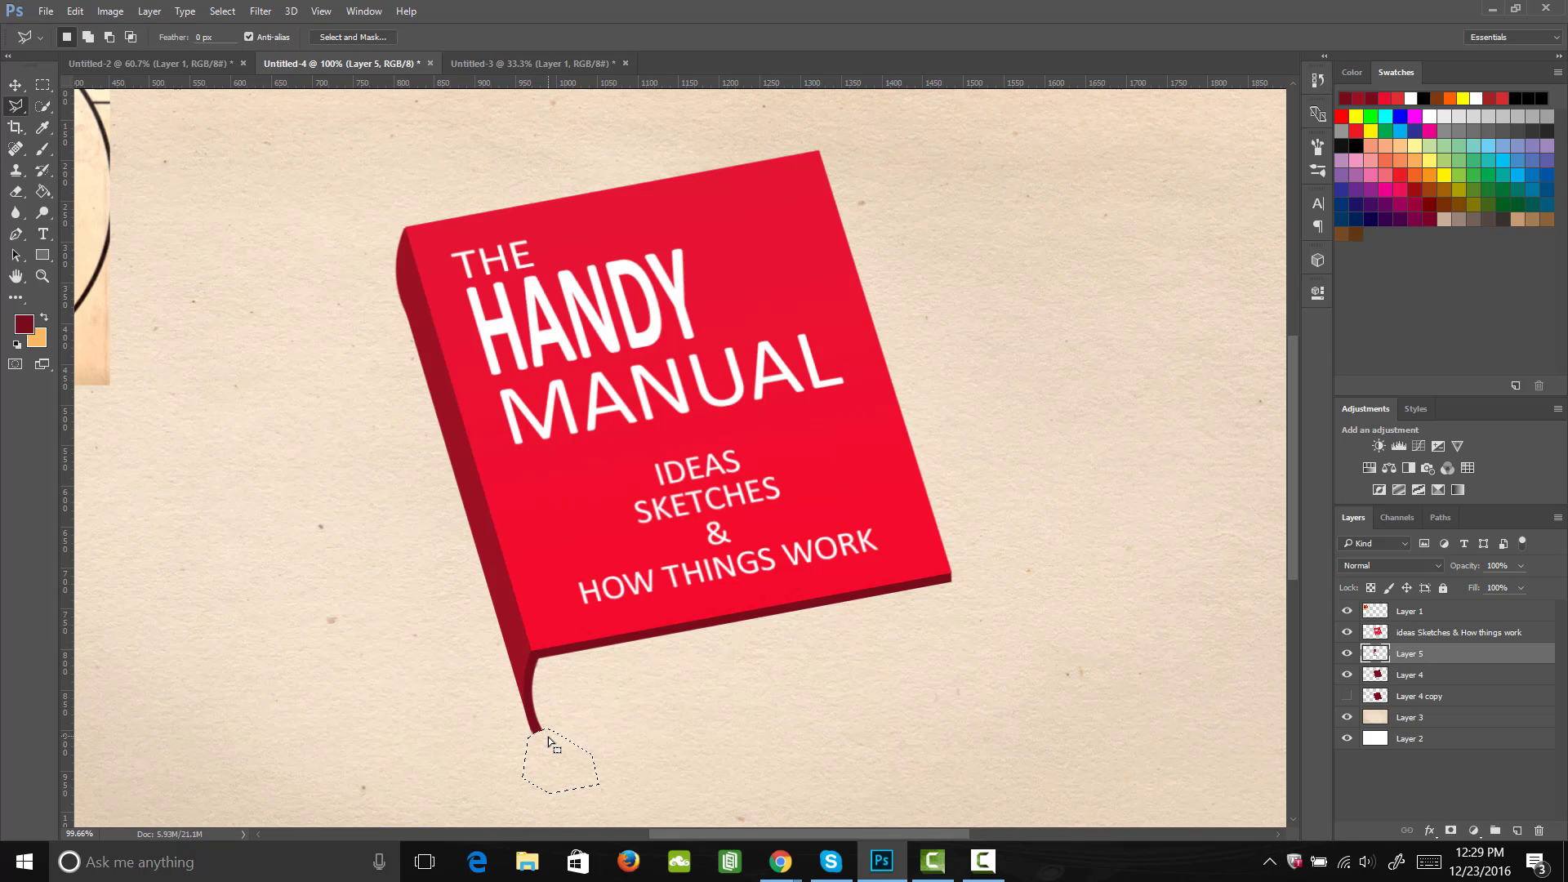
pyautogui.click(1347, 697)
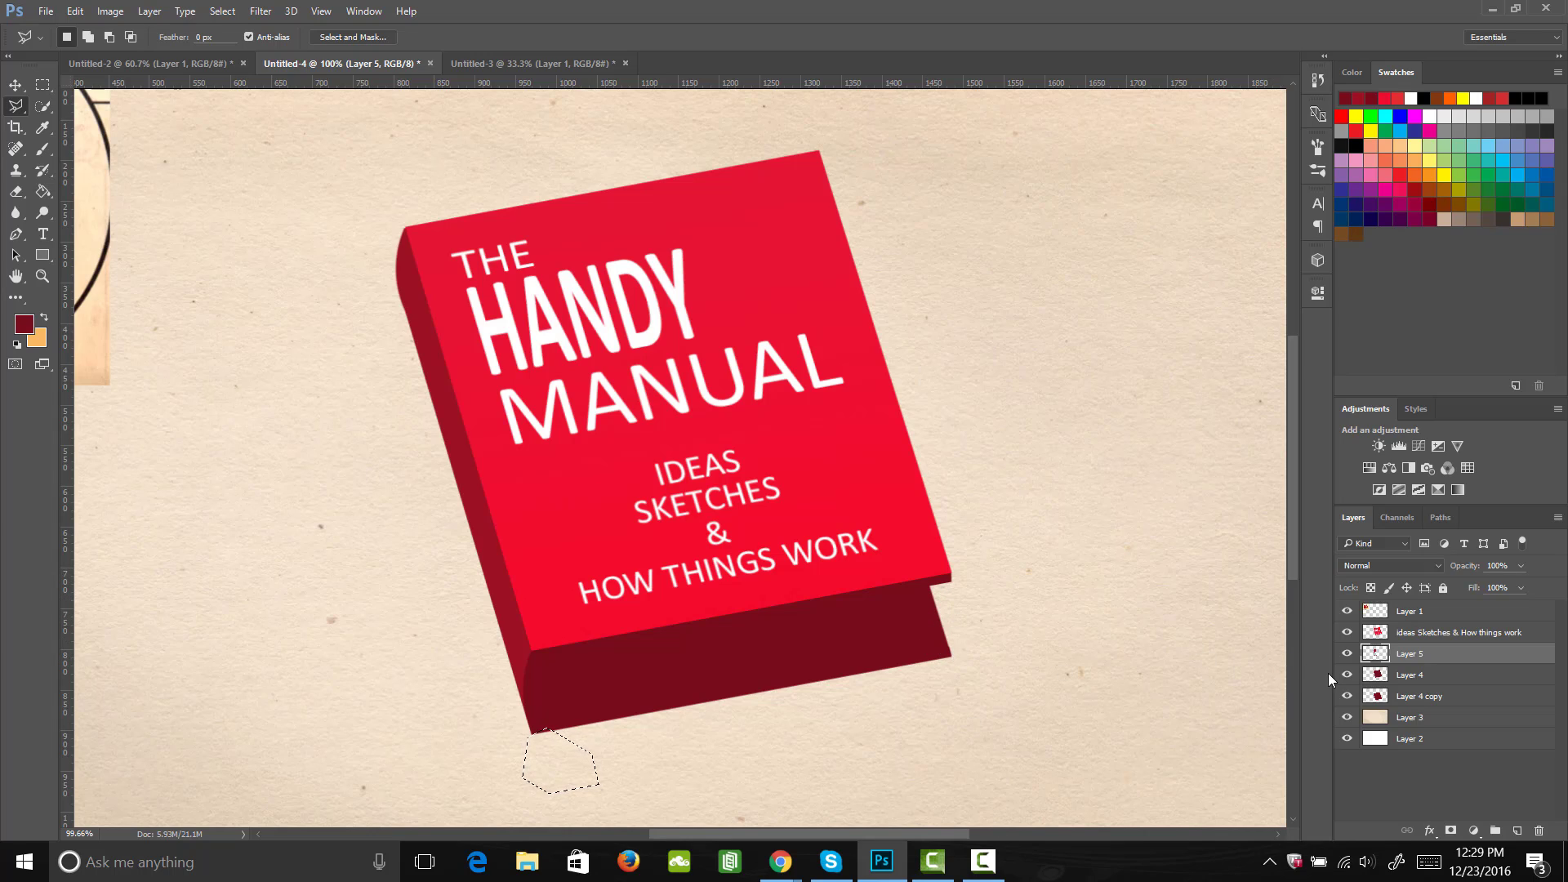
# Step: Add a new layer above Layer 4 copy and outline the page block between the front and back covers with the Polygonal Lasso
pyautogui.click(1405, 696)
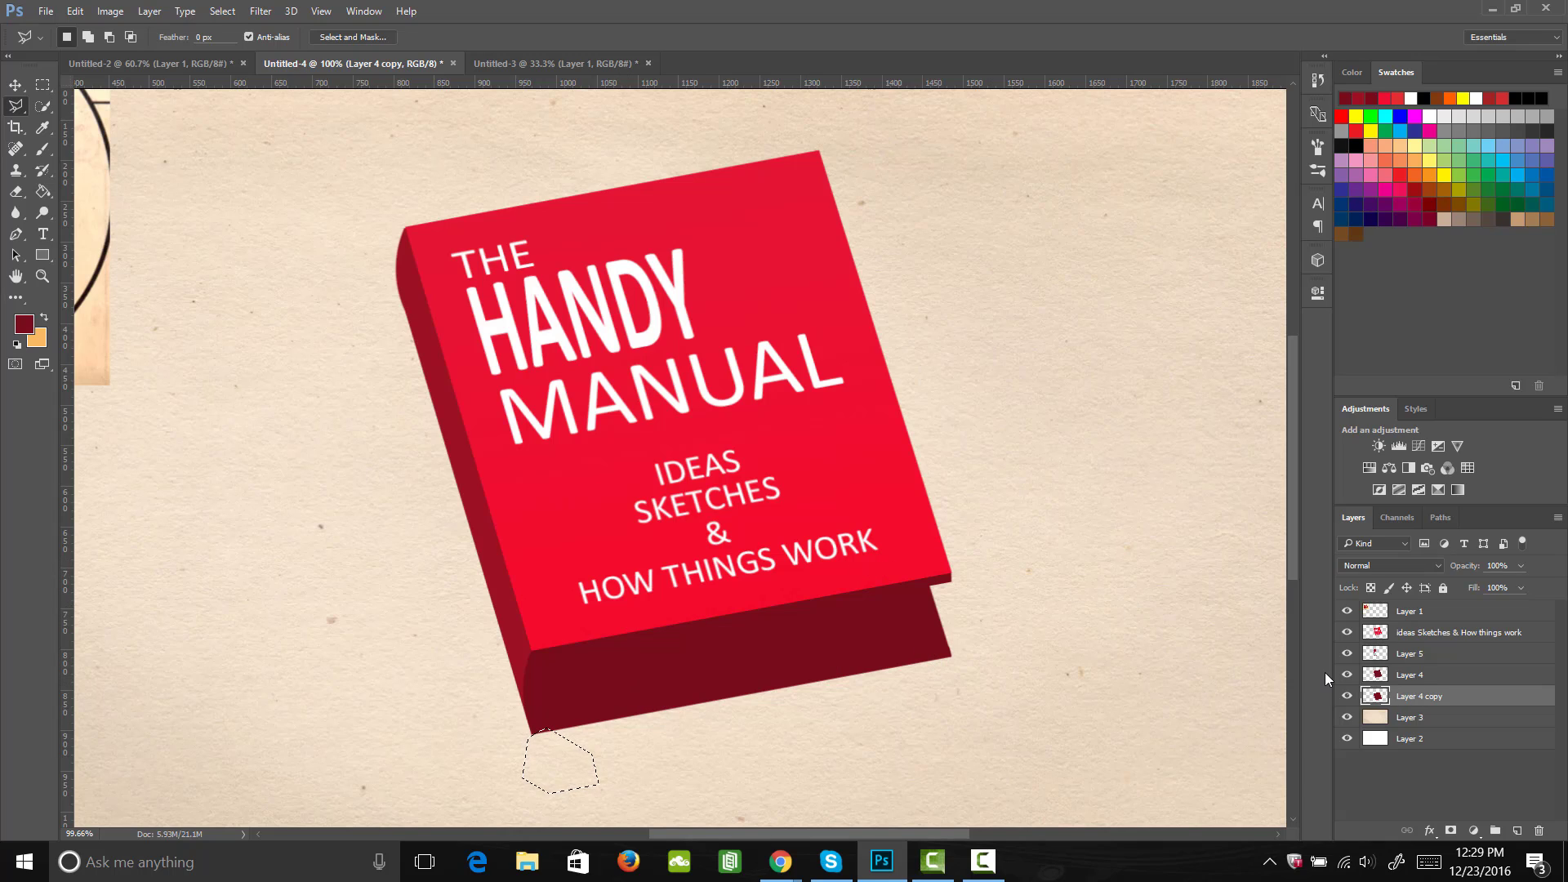
pyautogui.click(1517, 831)
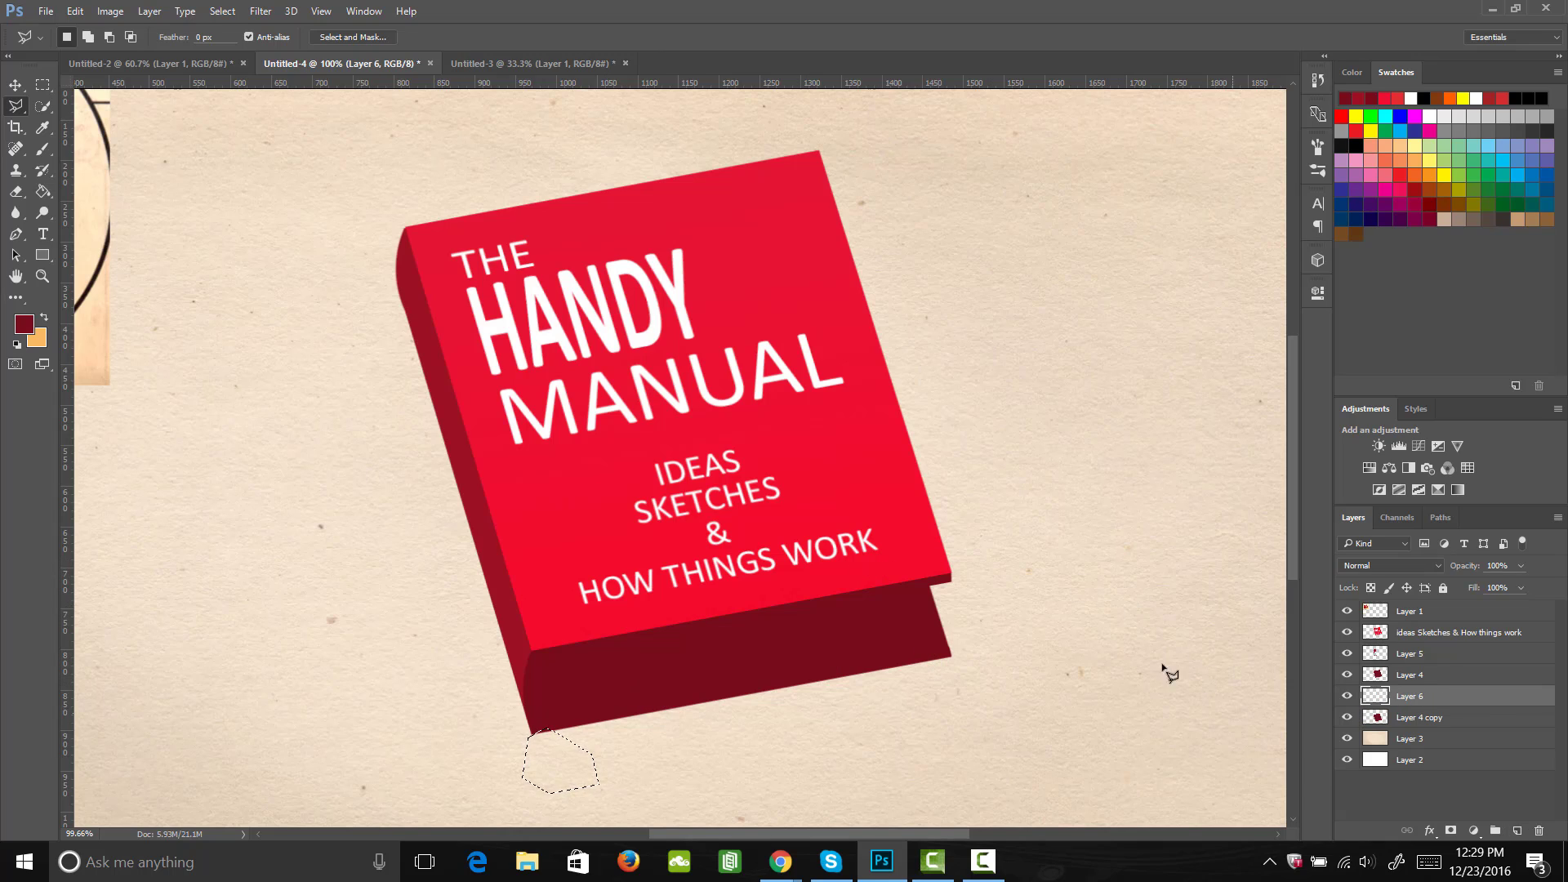
pyautogui.click(934, 583)
pyautogui.click(927, 642)
pyautogui.click(531, 713)
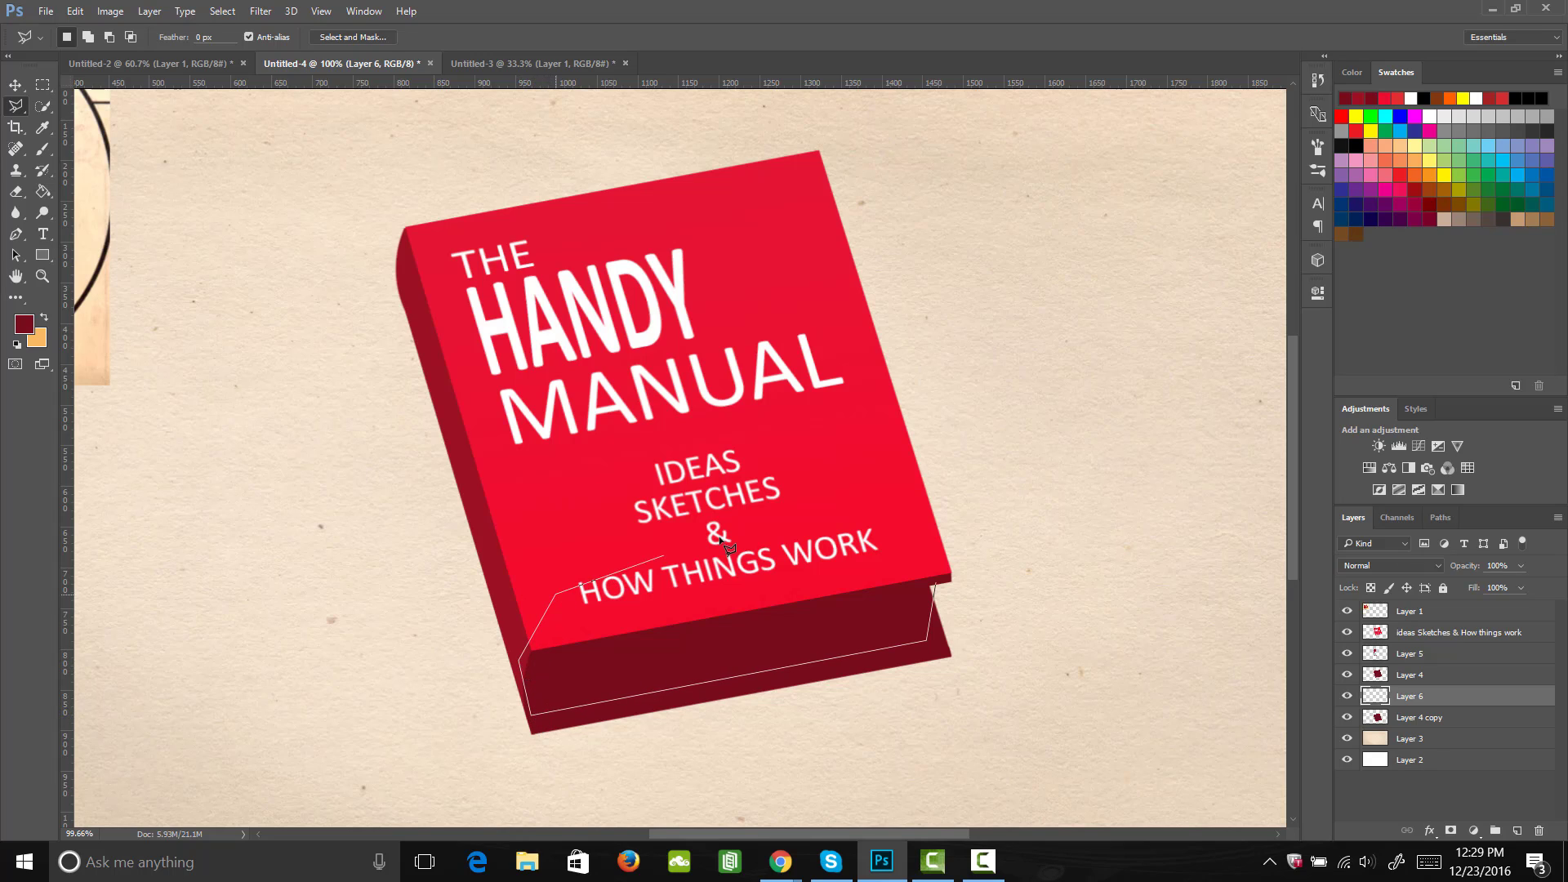
pyautogui.click(775, 519)
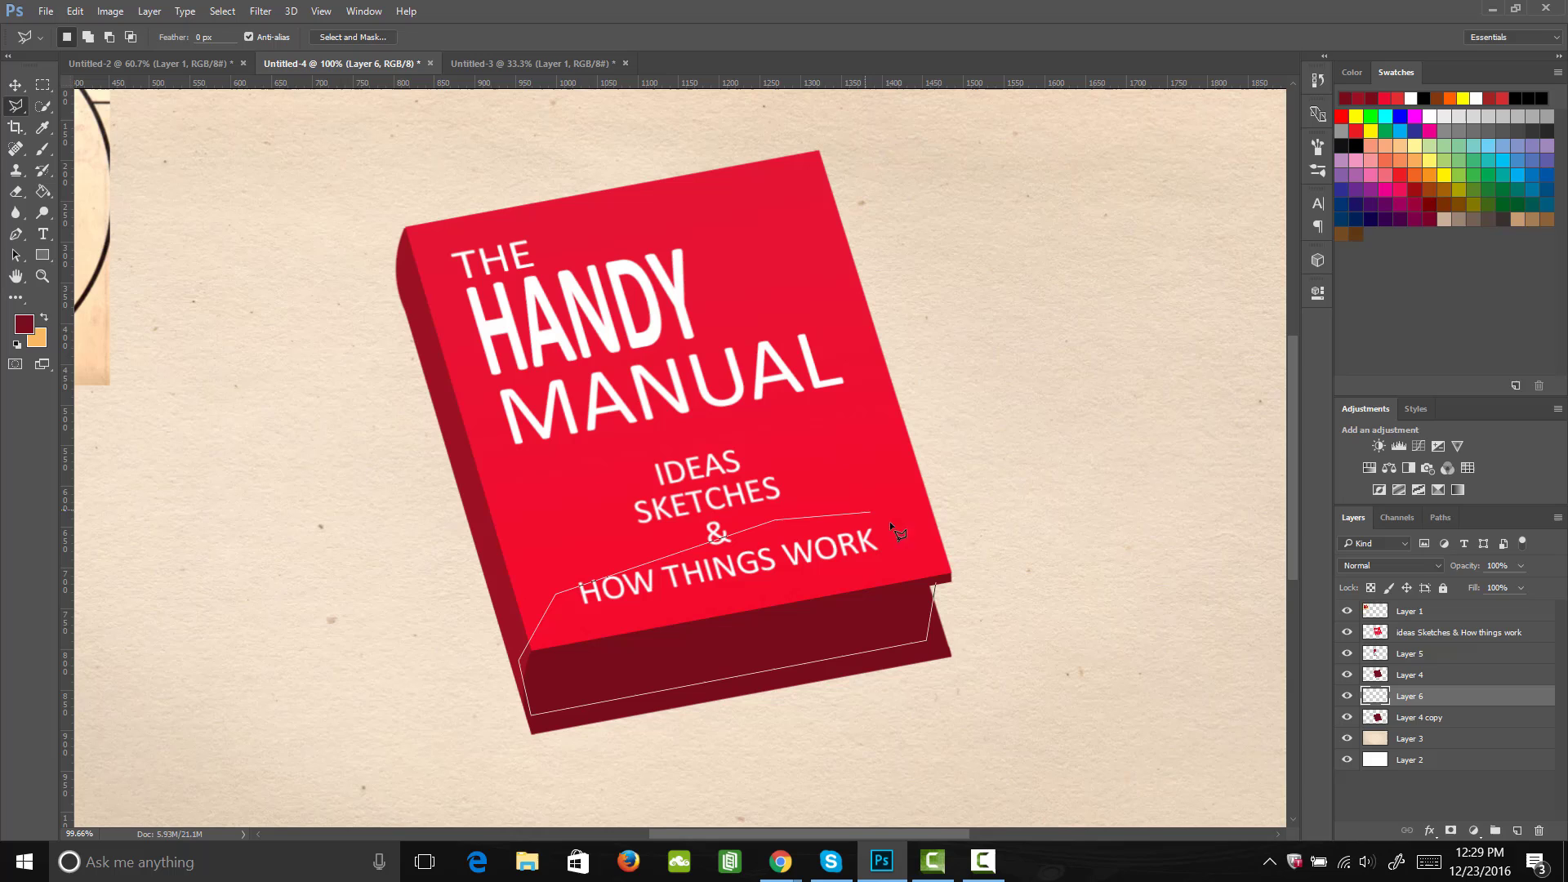
pyautogui.click(936, 577)
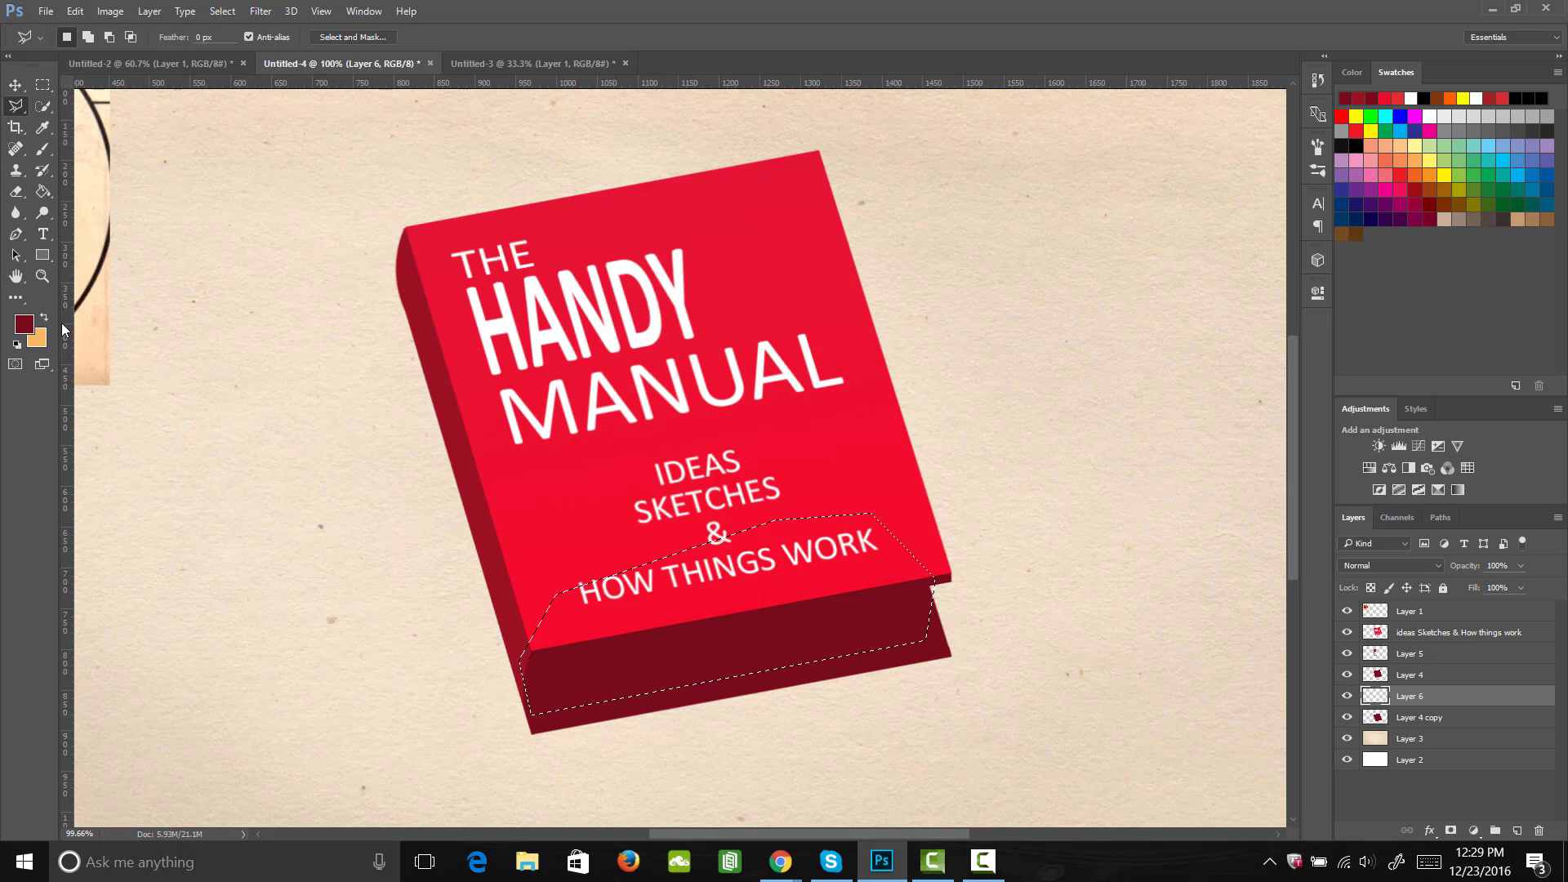
# Step: Fill the page block selection on Layer 6 with golden yellow #f1bf5e using the Paint Bucket and deselect
pyautogui.click(24, 324)
pyautogui.click(1232, 485)
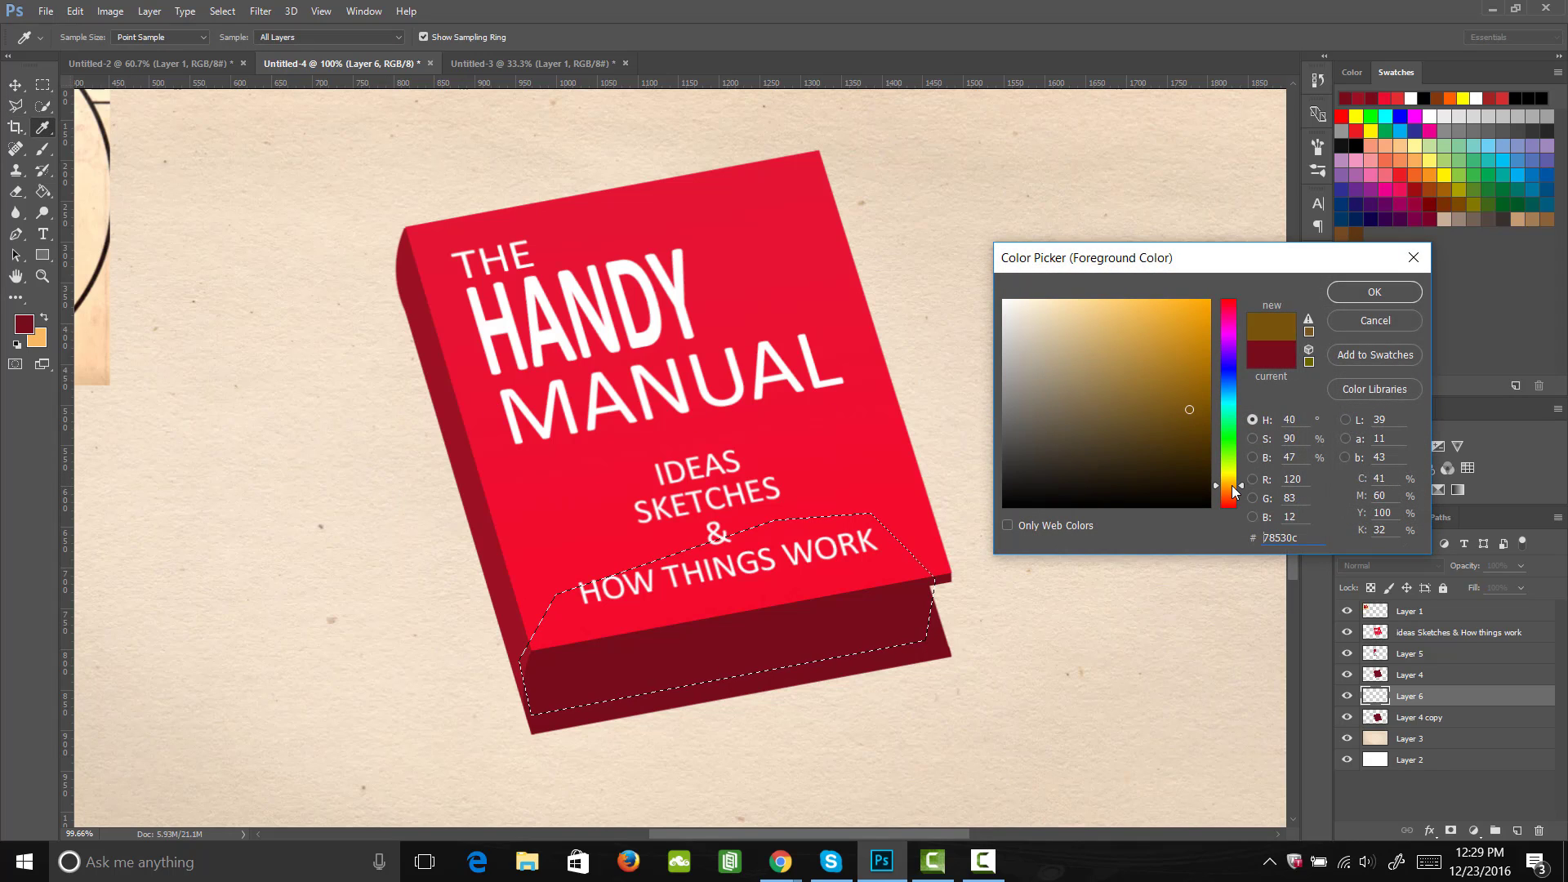
pyautogui.click(1155, 334)
pyautogui.moveTo(1155, 334); pyautogui.dragTo(1129, 310)
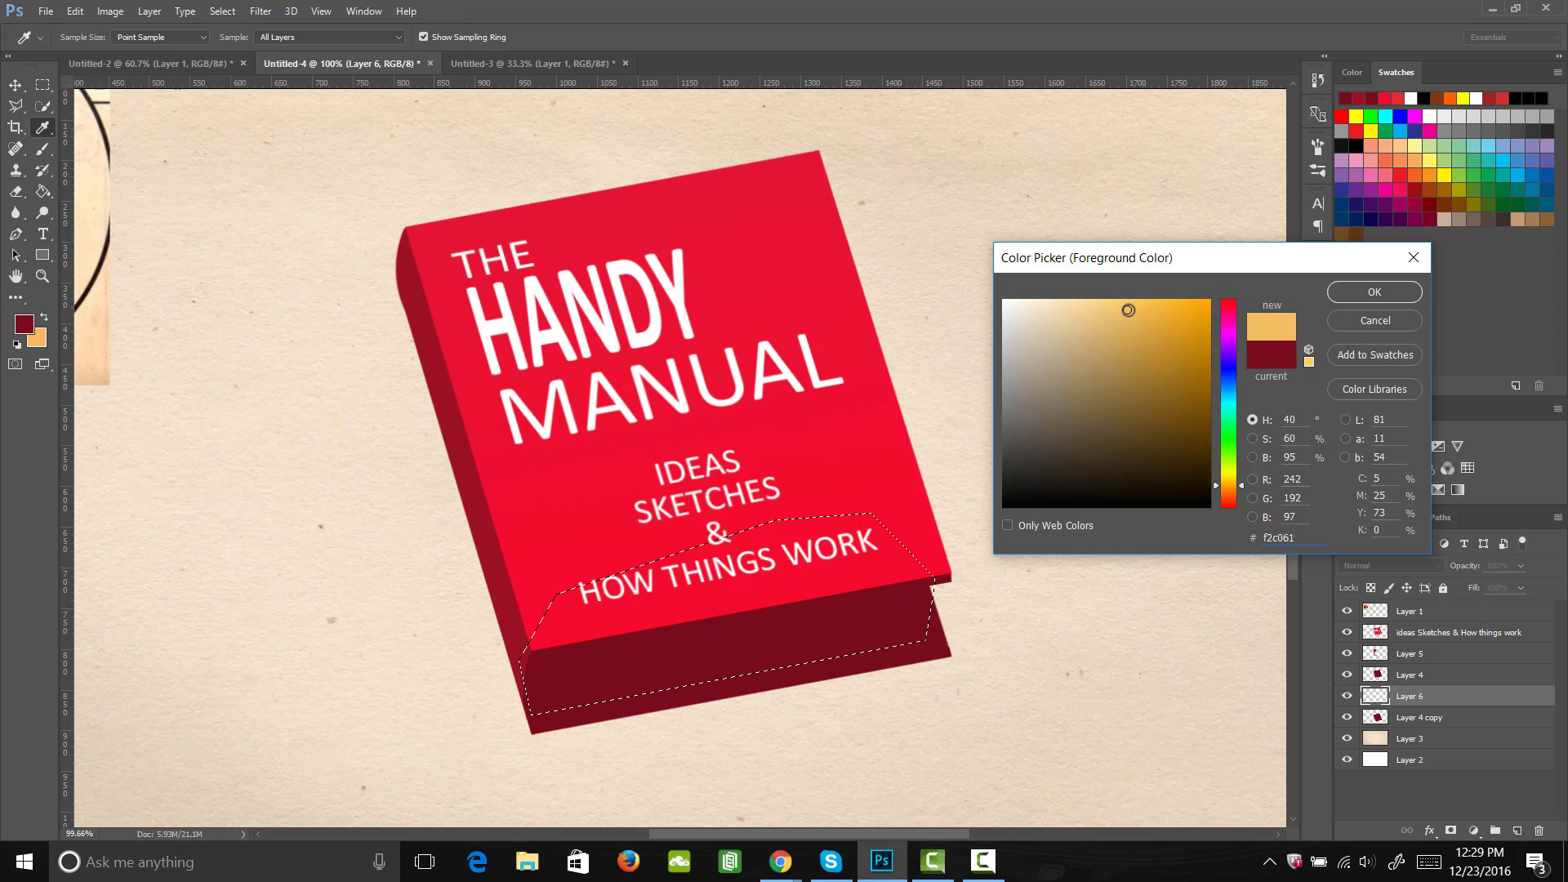
pyautogui.click(1372, 292)
pyautogui.press('g')
pyautogui.click(788, 649)
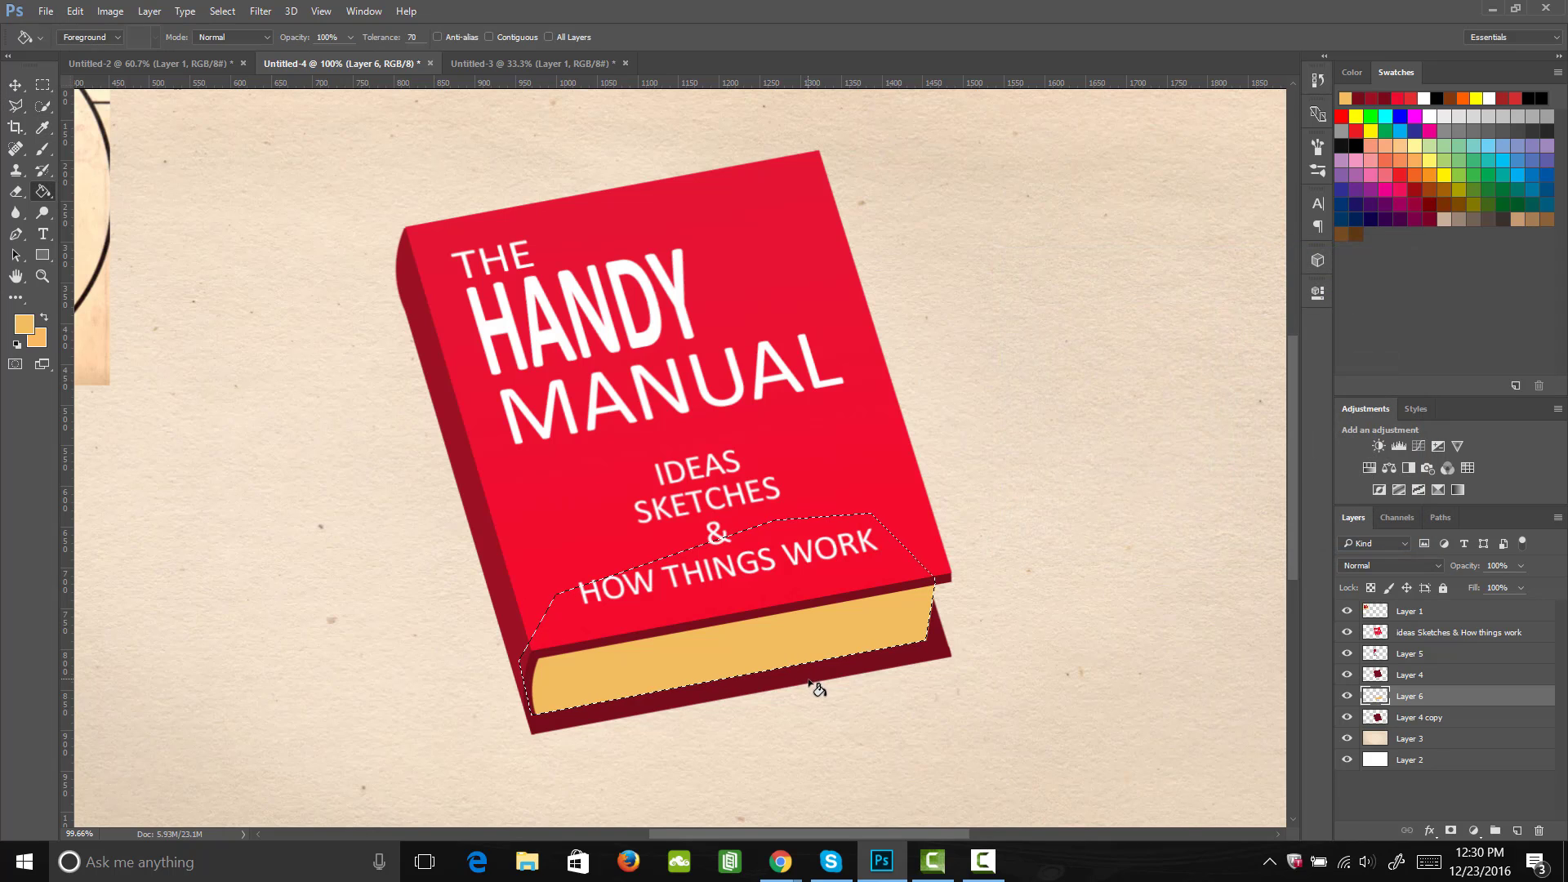
pyautogui.press('m')
pyautogui.click(883, 690)
# Step: Carve an inward curve into the page block's outer end with a 200 px Eraser
pyautogui.press('e')
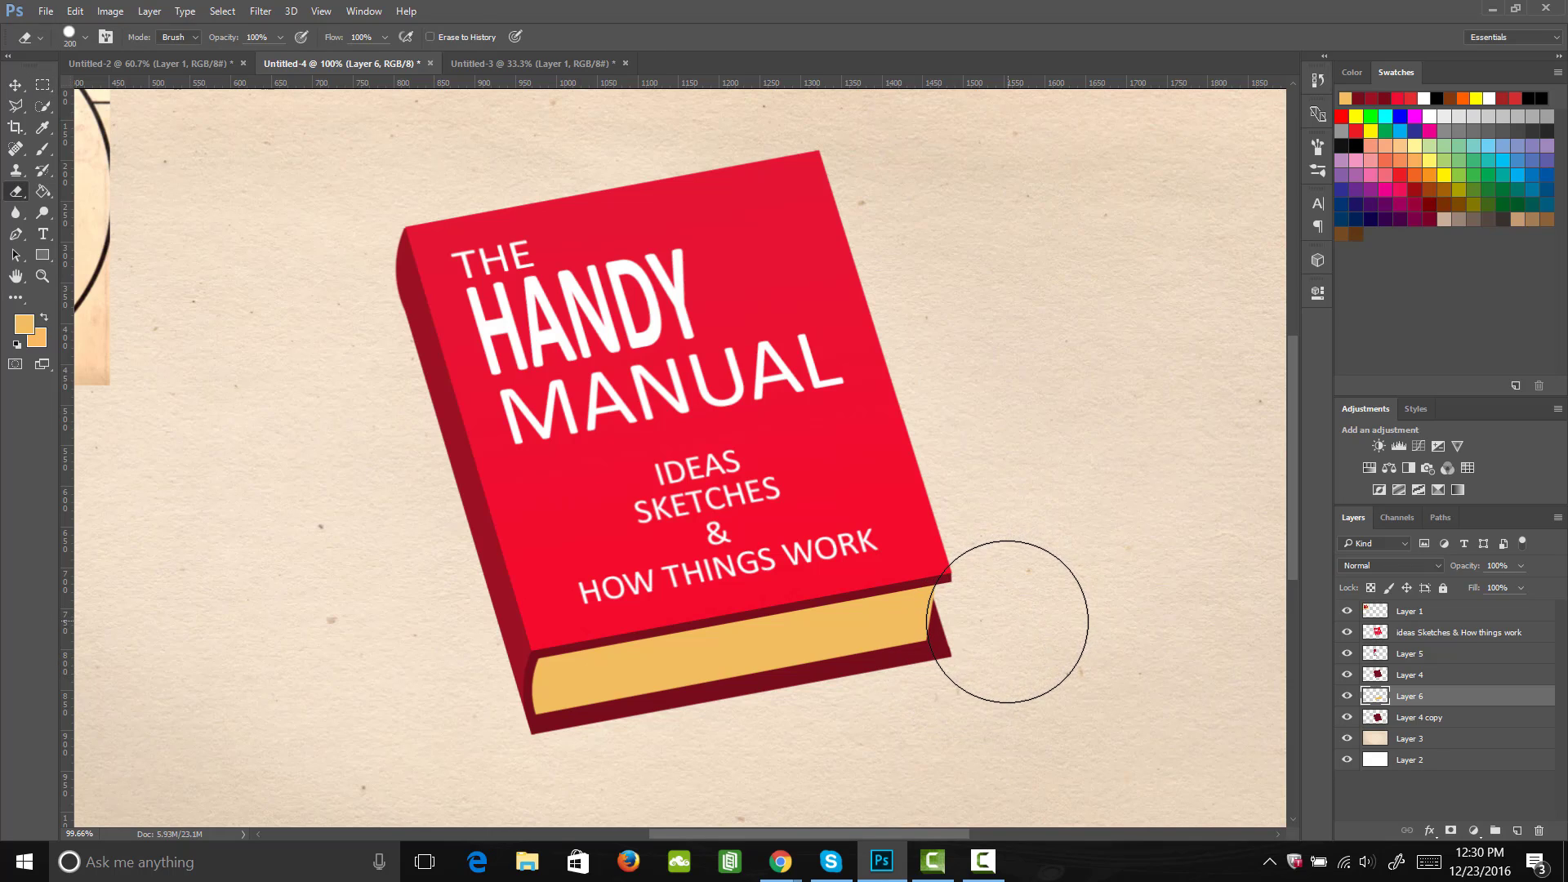
pyautogui.click(1005, 624)
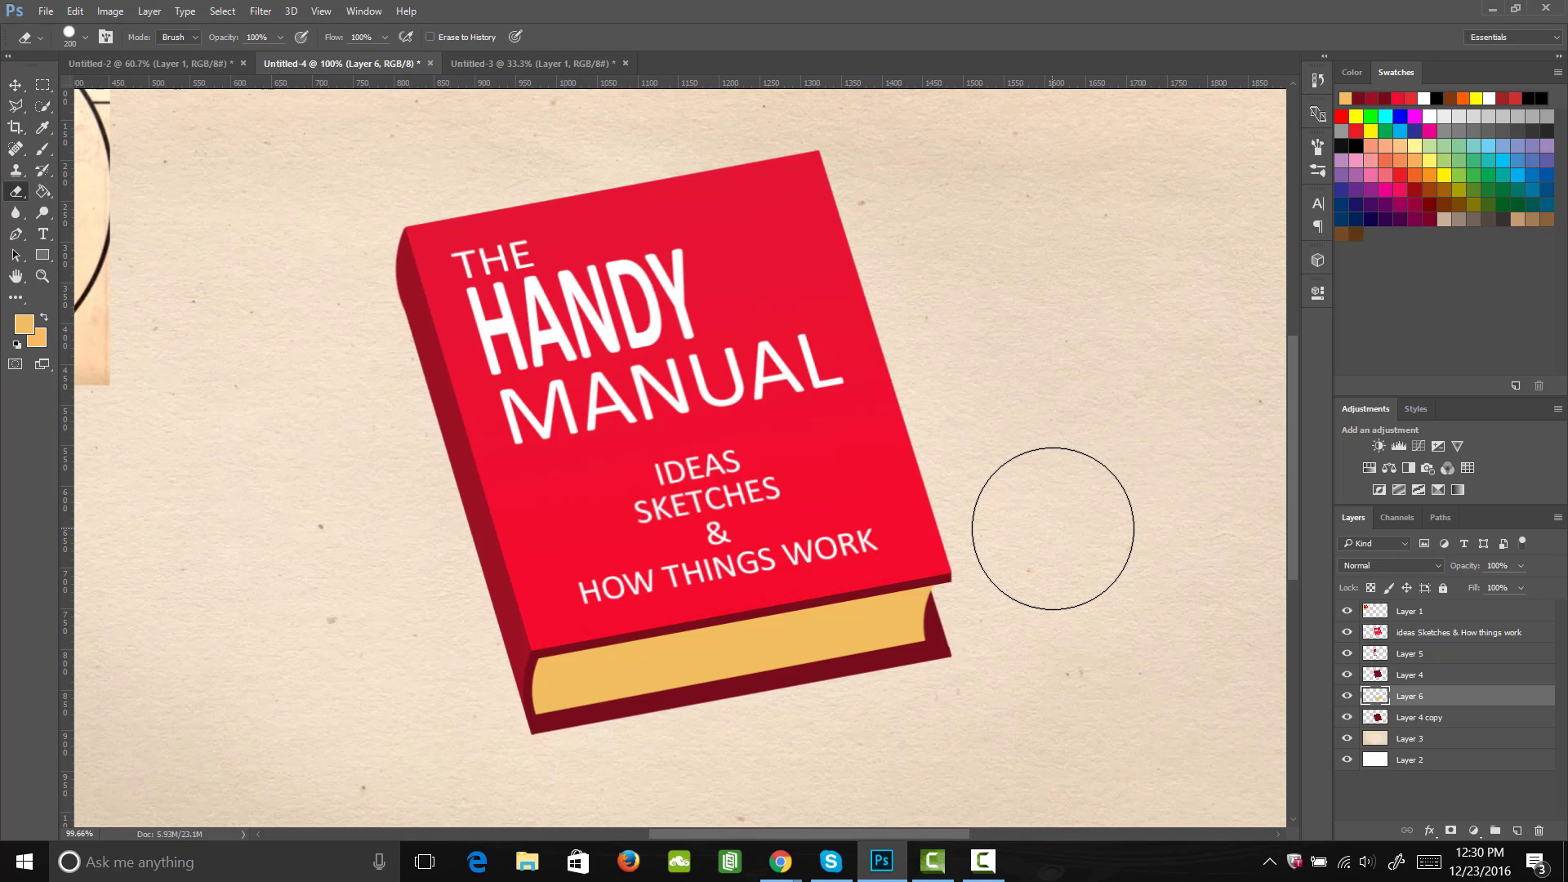
pyautogui.press('z')
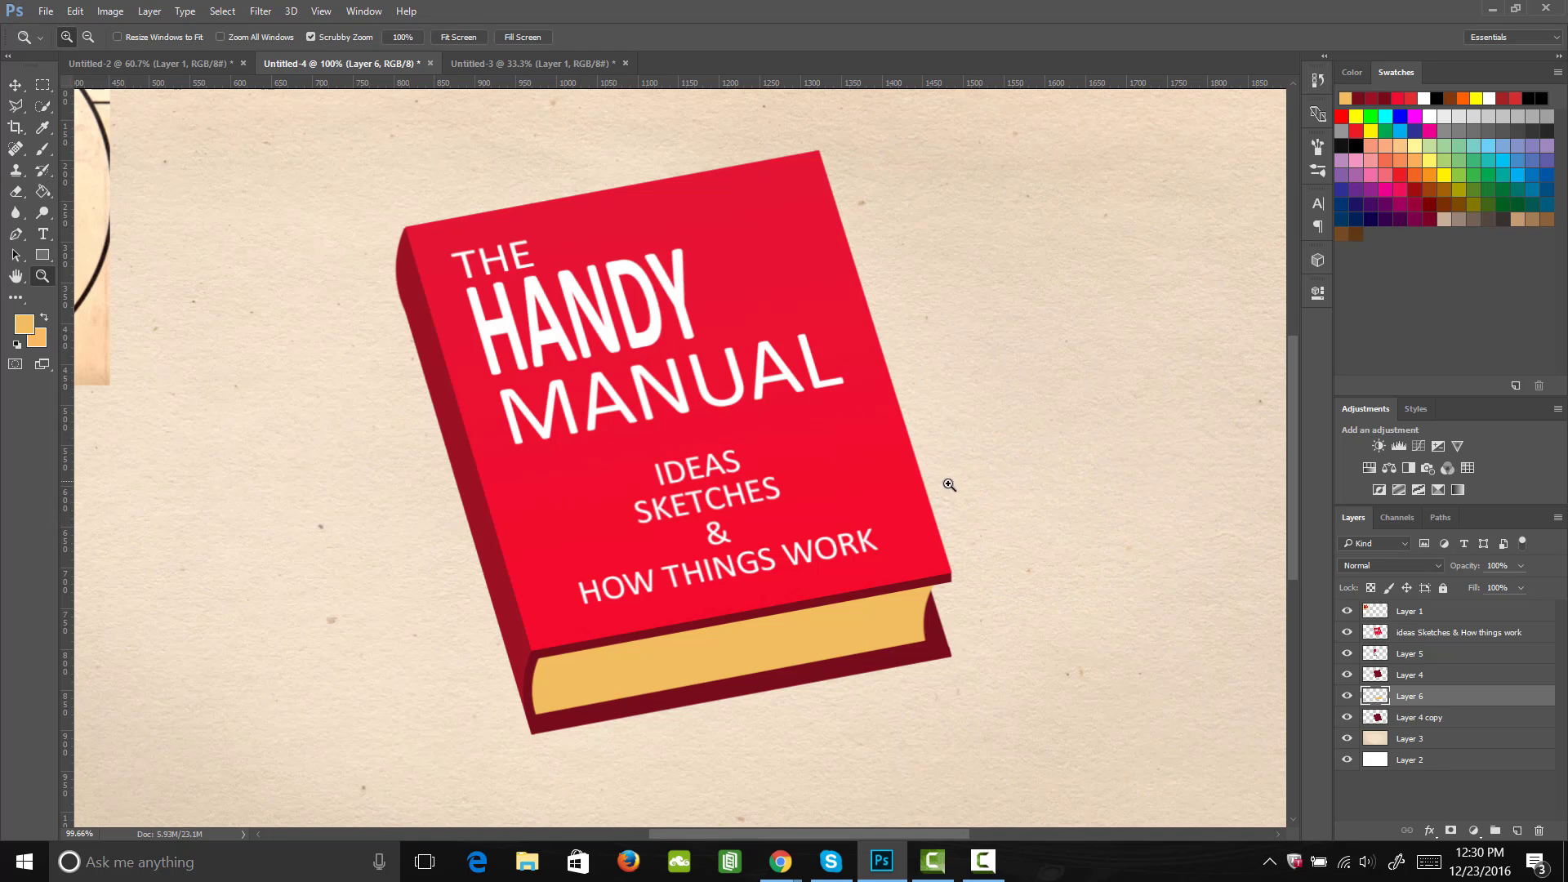
pyautogui.moveTo(945, 490)
pyautogui.mouseDown()
pyautogui.moveTo(889, 499)
pyautogui.moveTo(910, 528)
pyautogui.mouseUp()
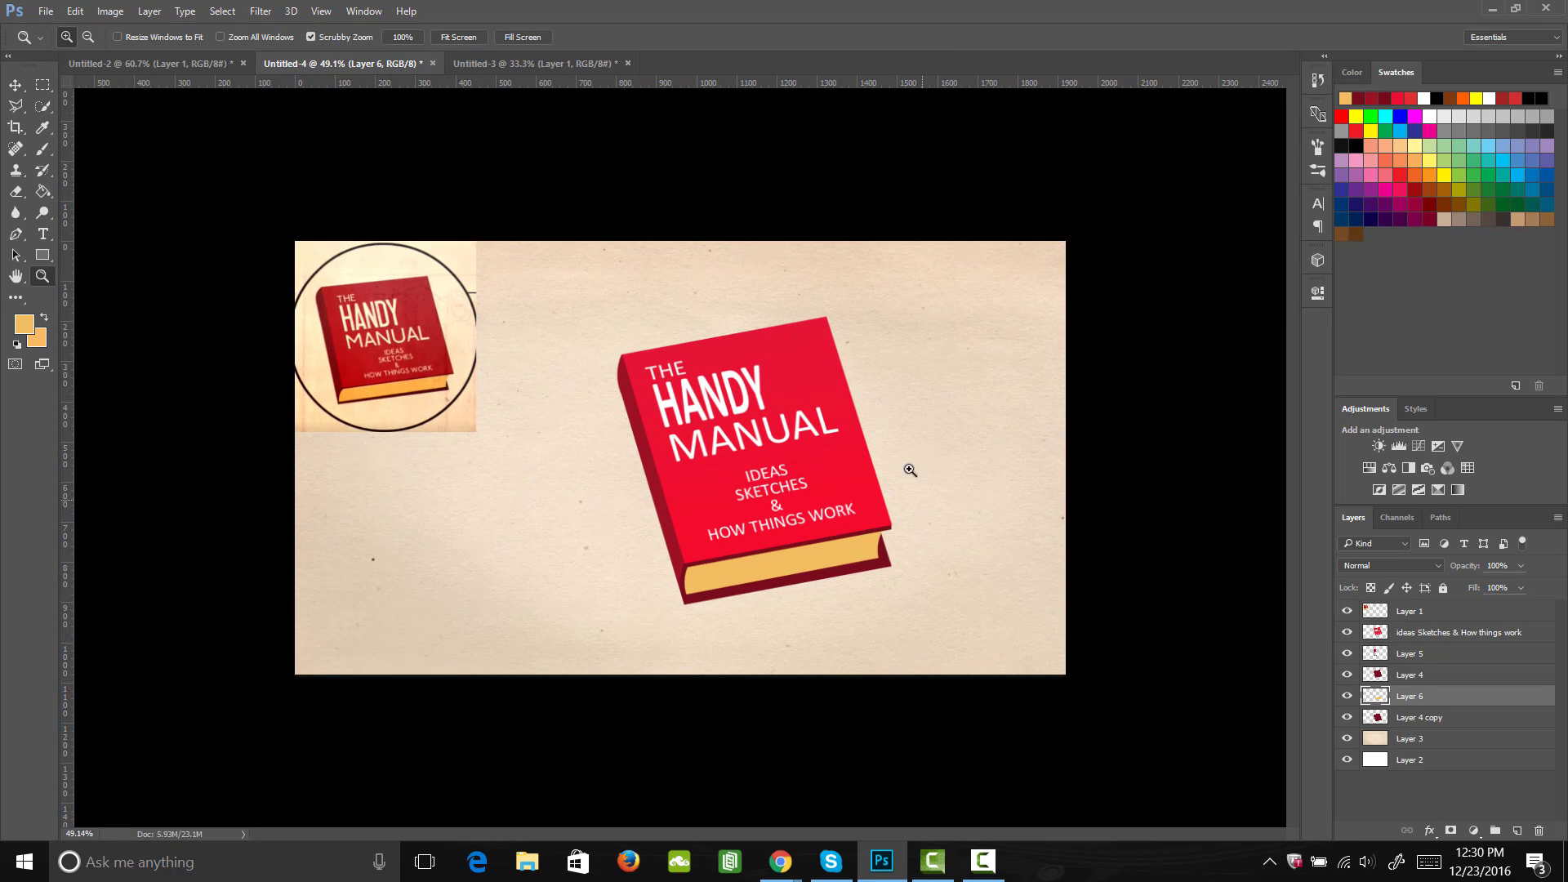
# Step: Group all the book layers, from Layer 4 copy up to the "ideas Sketches & How things work" layer
pyautogui.click(1416, 719)
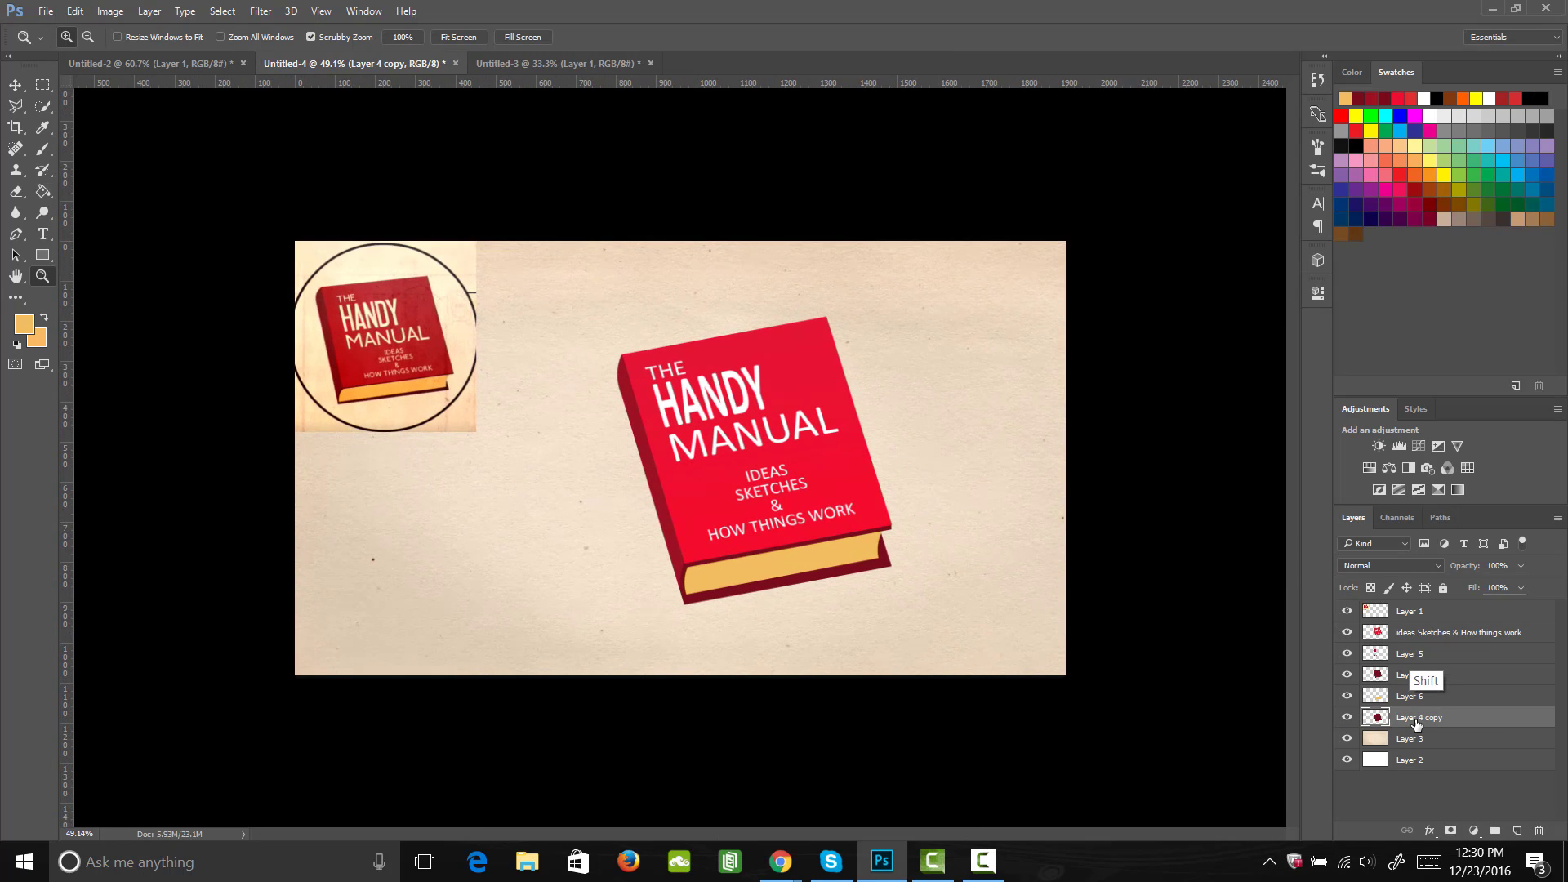
pyautogui.keyDown('shift'); pyautogui.click(1425, 634); pyautogui.keyUp('shift')
pyautogui.click(1348, 612)
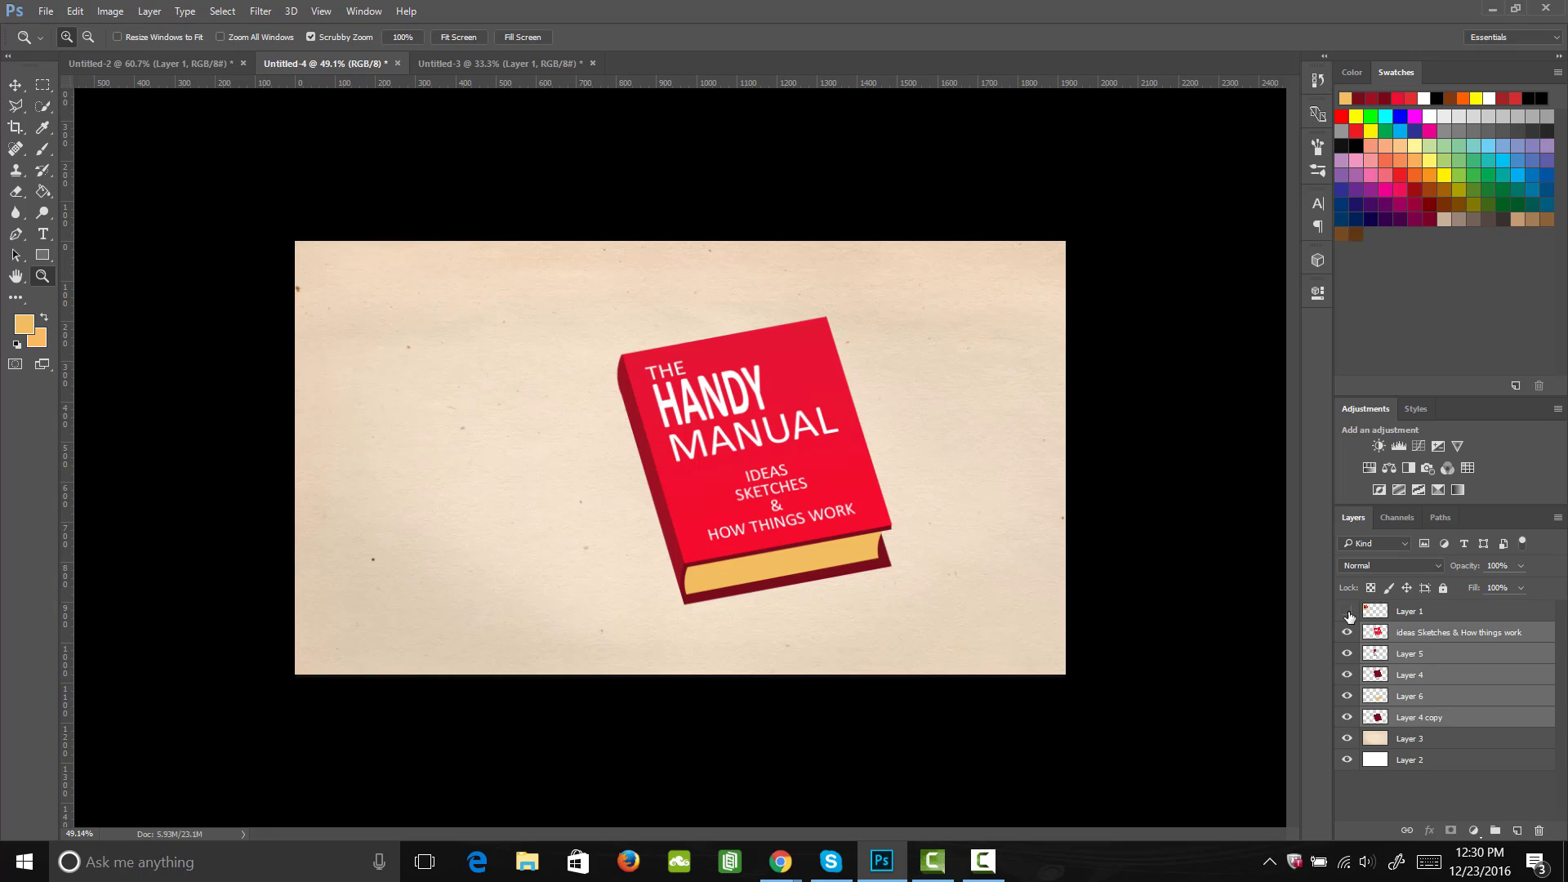
pyautogui.click(1348, 612)
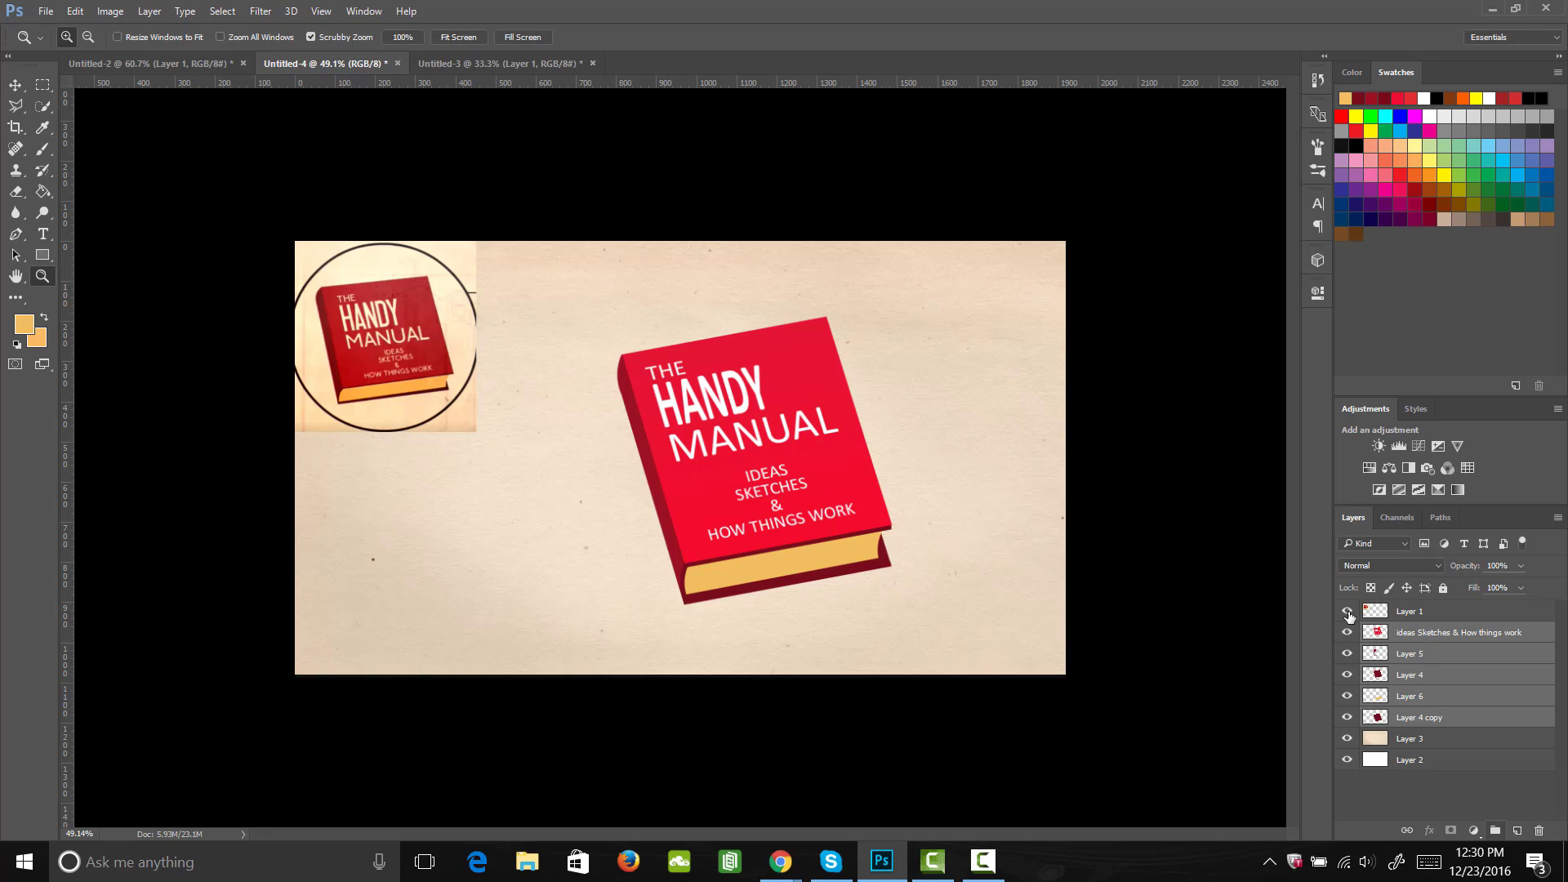
pyautogui.hotkey('ctrl', 'g')
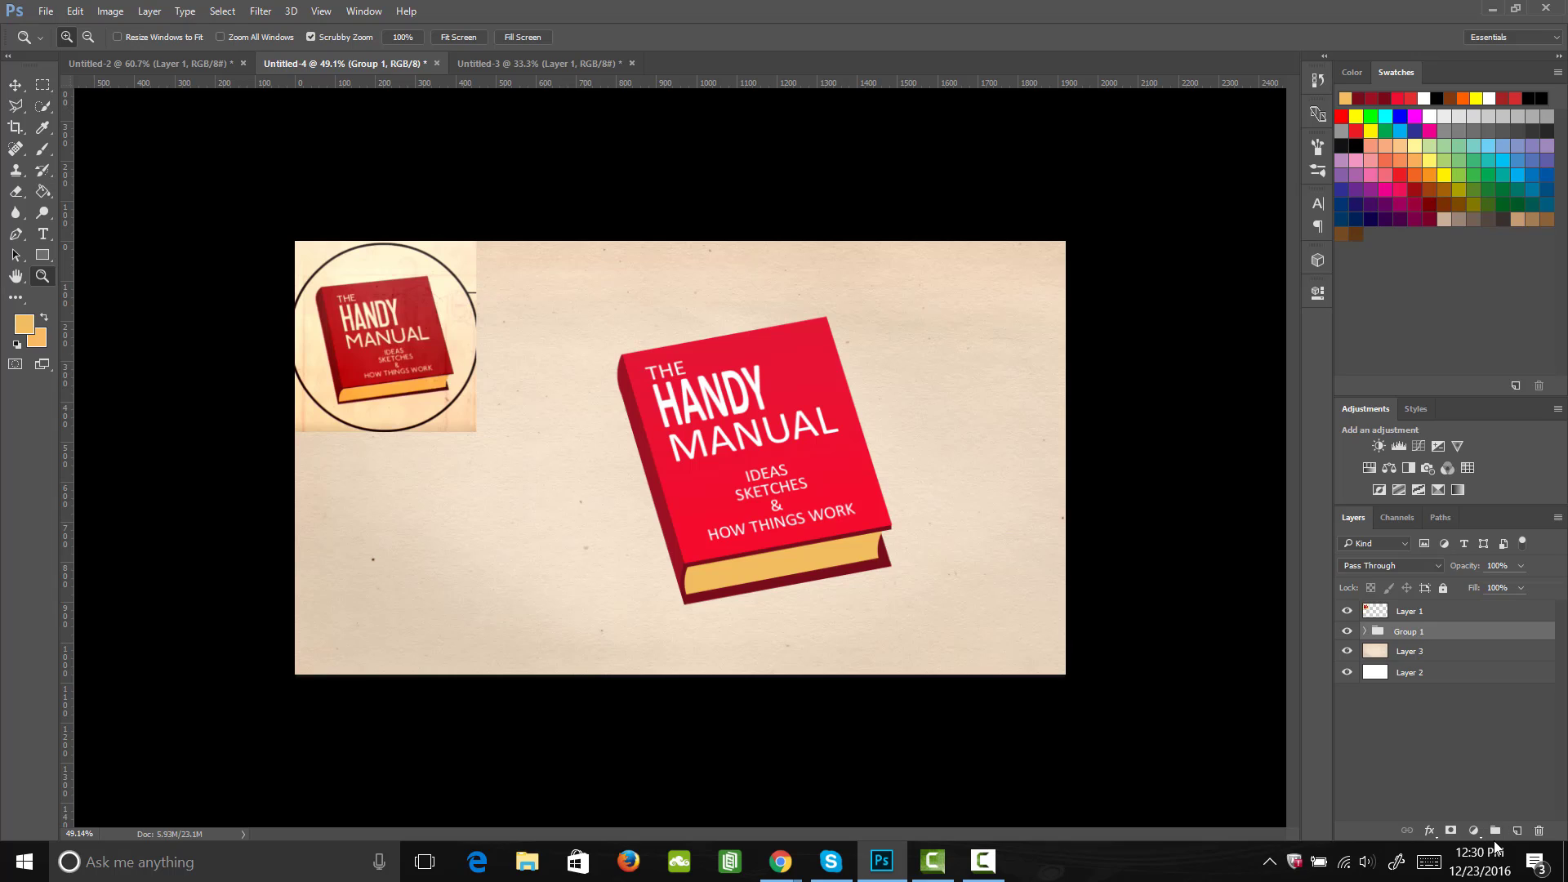
# Step: Duplicate the book group and merge the copy with its contents into a single layer
pyautogui.hotkey('ctrl', 'j')
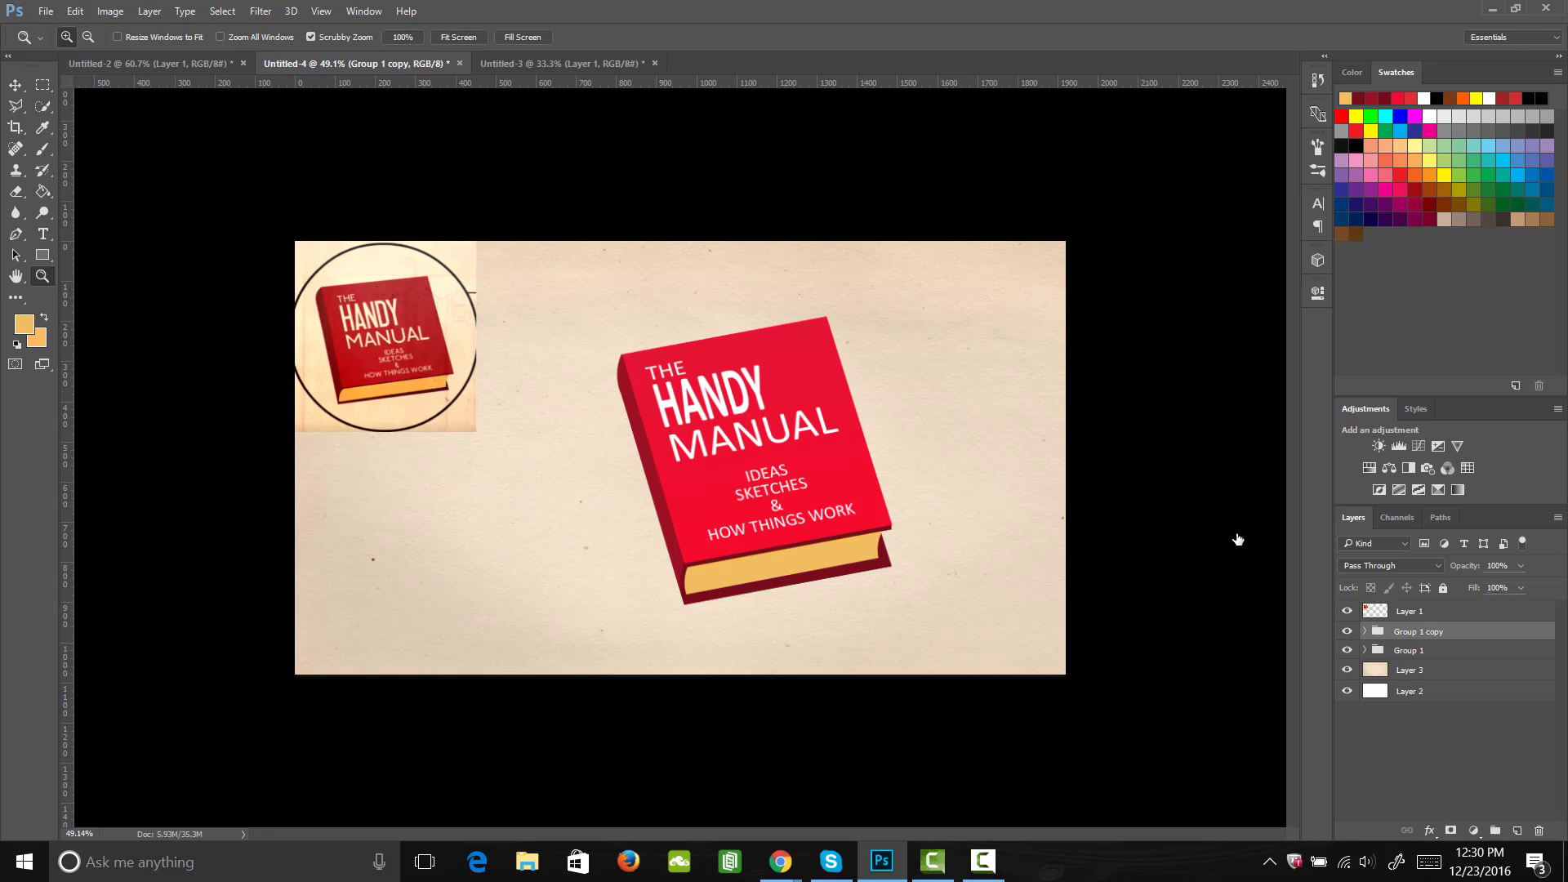
pyautogui.click(1364, 631)
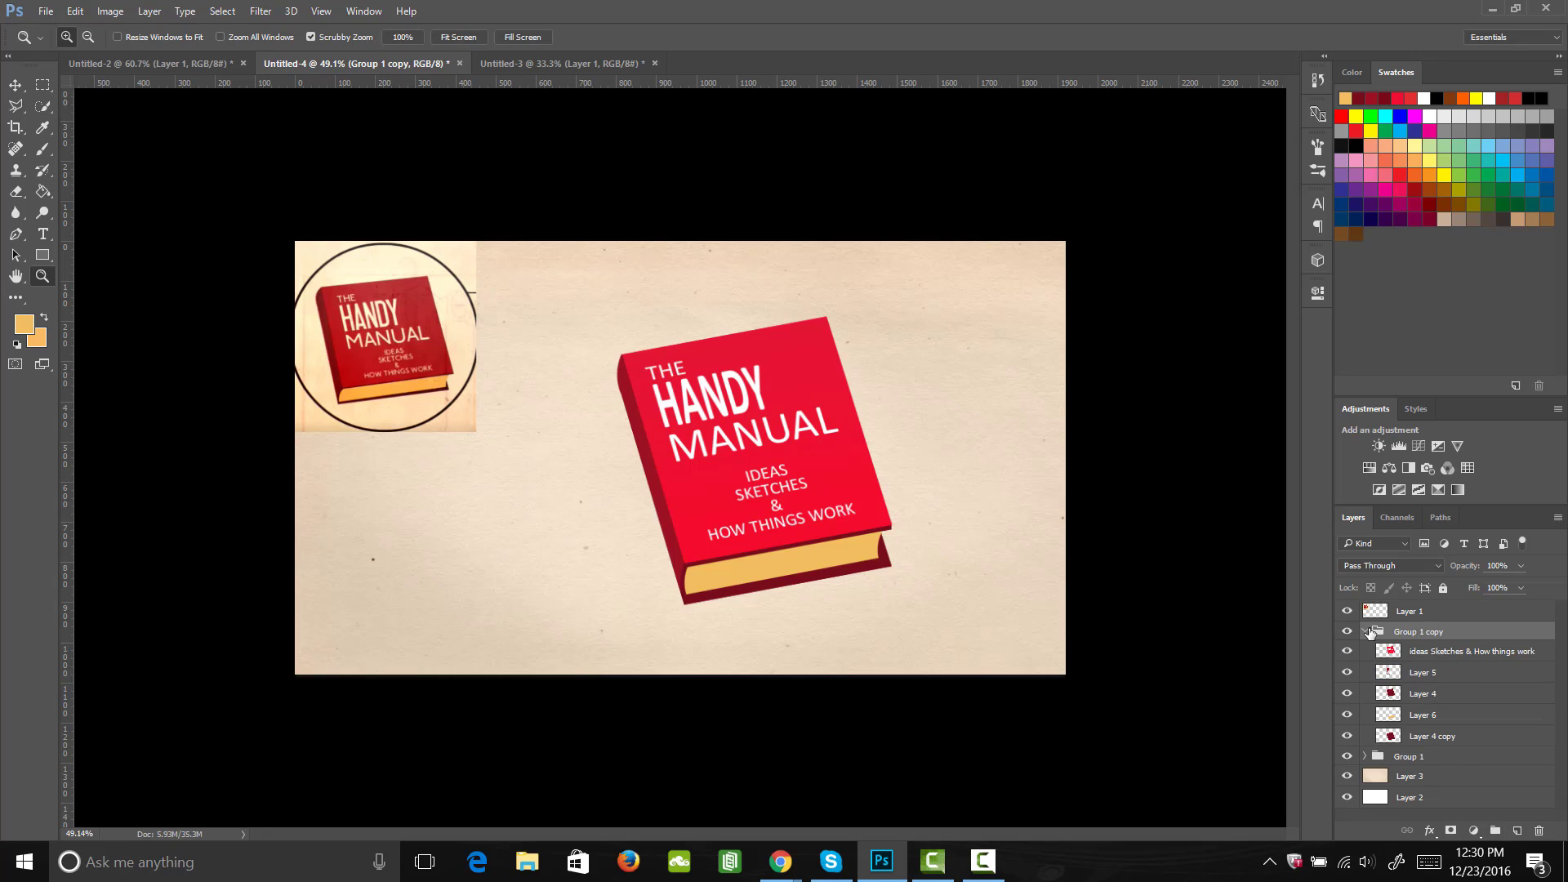
pyautogui.keyDown('shift'); pyautogui.click(1439, 736); pyautogui.keyUp('shift')
pyautogui.rightClick(1444, 674)
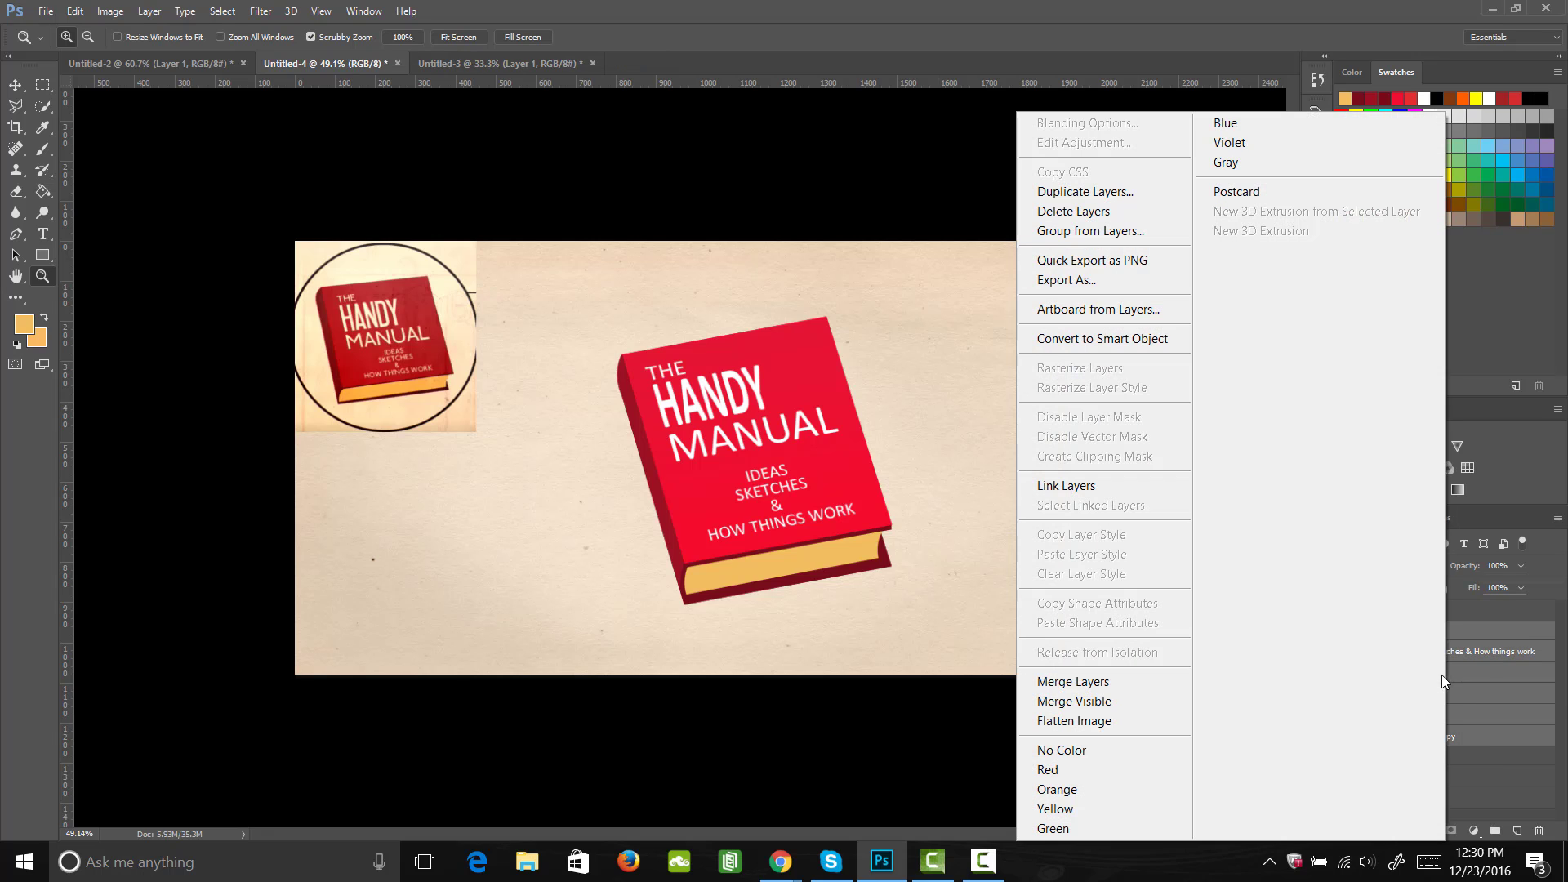
pyautogui.click(1106, 679)
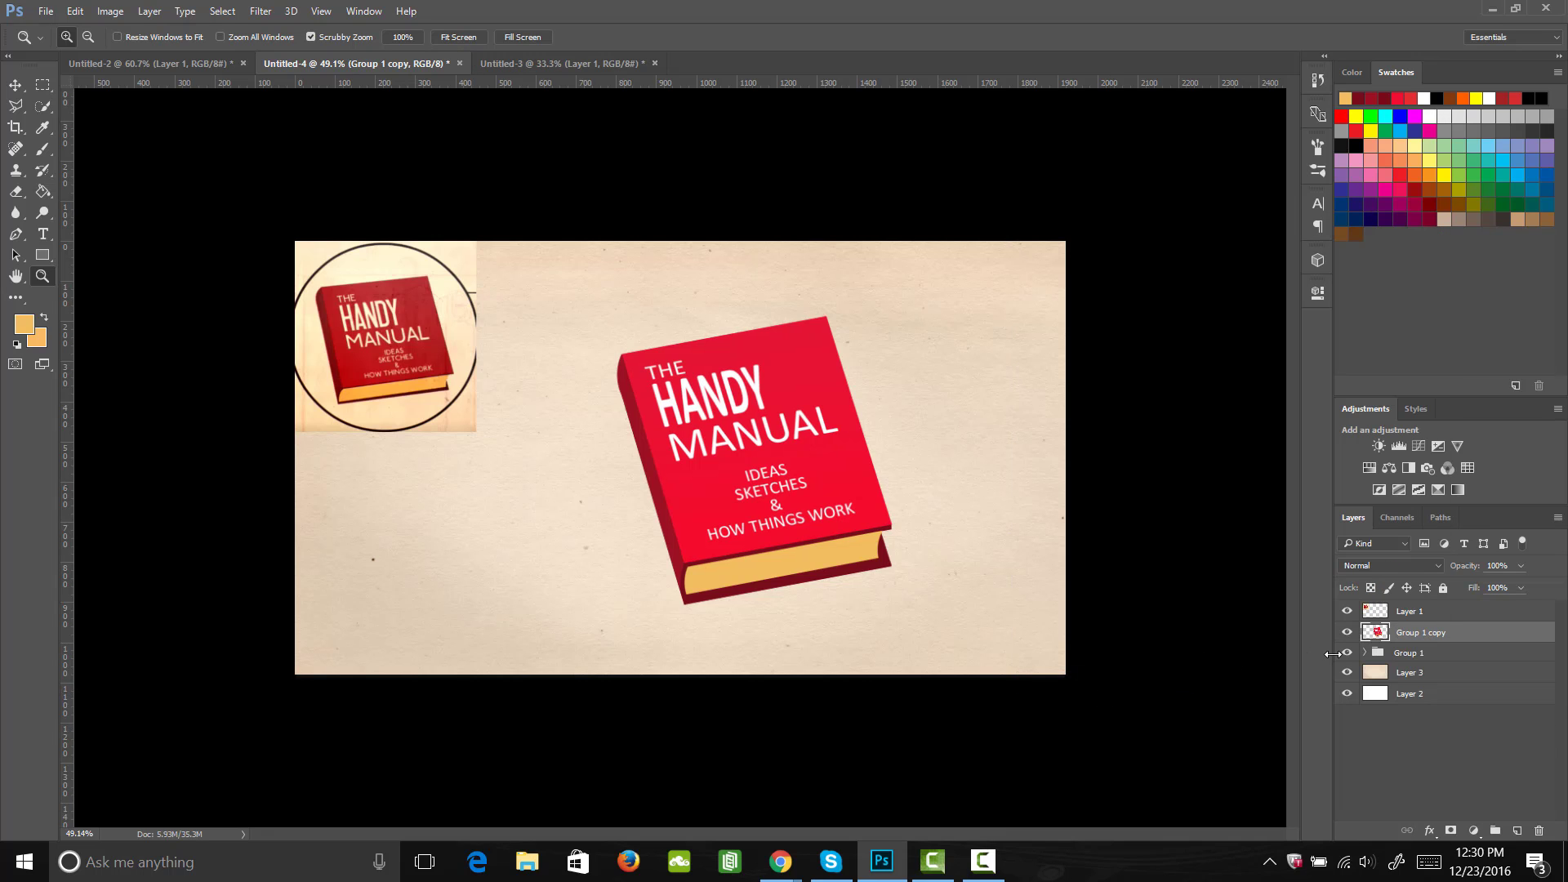
# Step: Place the original Group 1 below the Layer 3 paper texture and hide it
pyautogui.click(1348, 653)
pyautogui.moveTo(1420, 660); pyautogui.dragTo(1418, 677)
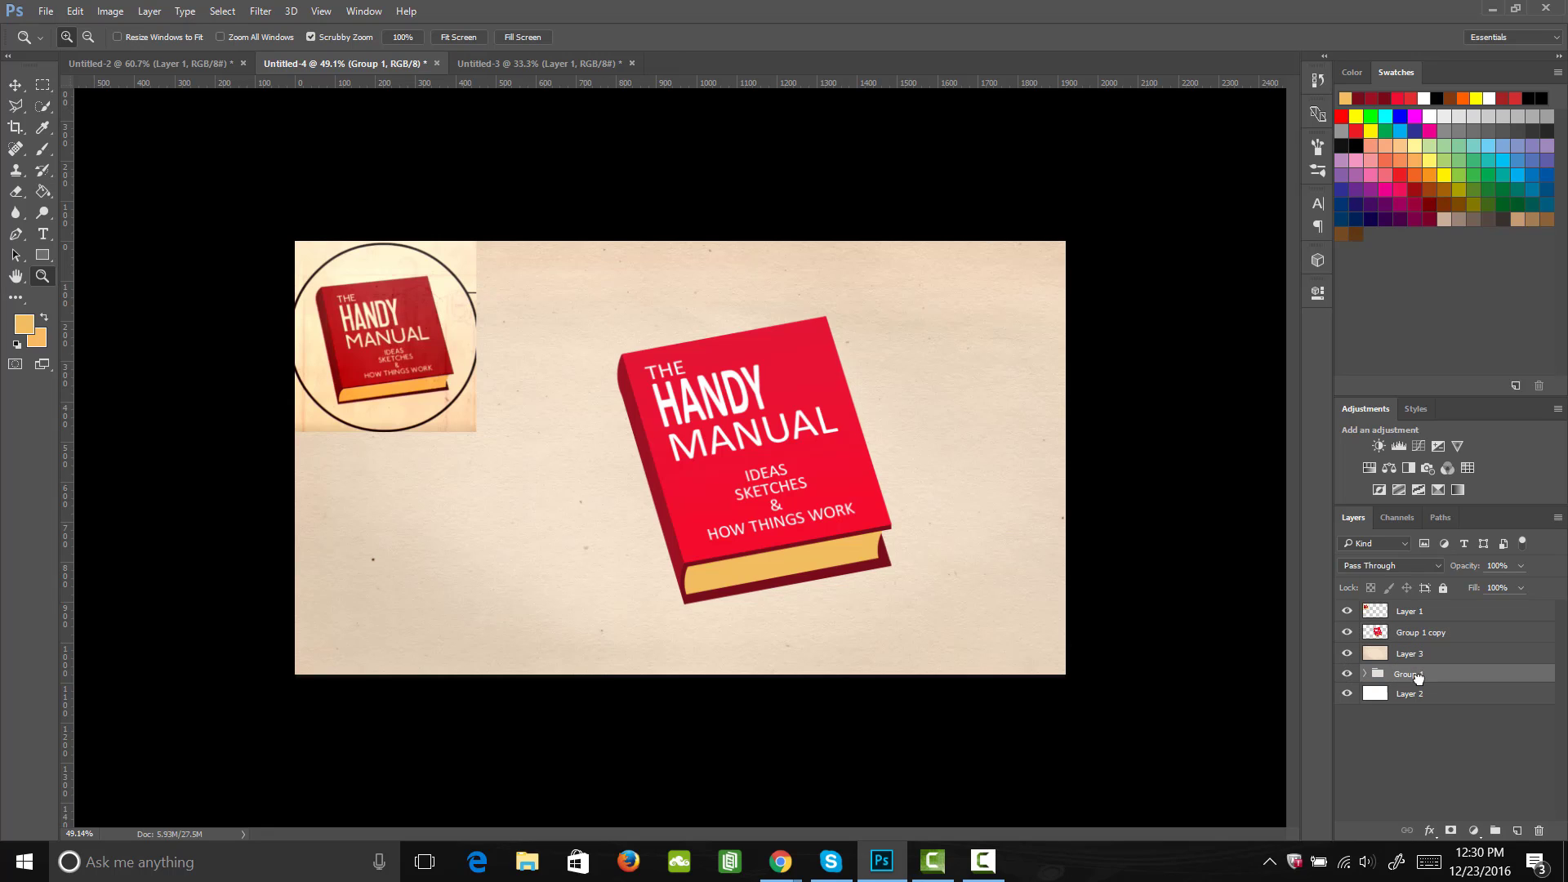
pyautogui.click(1347, 675)
pyautogui.click(1348, 633)
pyautogui.click(1348, 633)
# Step: Scale the merged Group 1 copy to about 67% with Free Transform and move it slightly up and left on the paper
pyautogui.click(1406, 637)
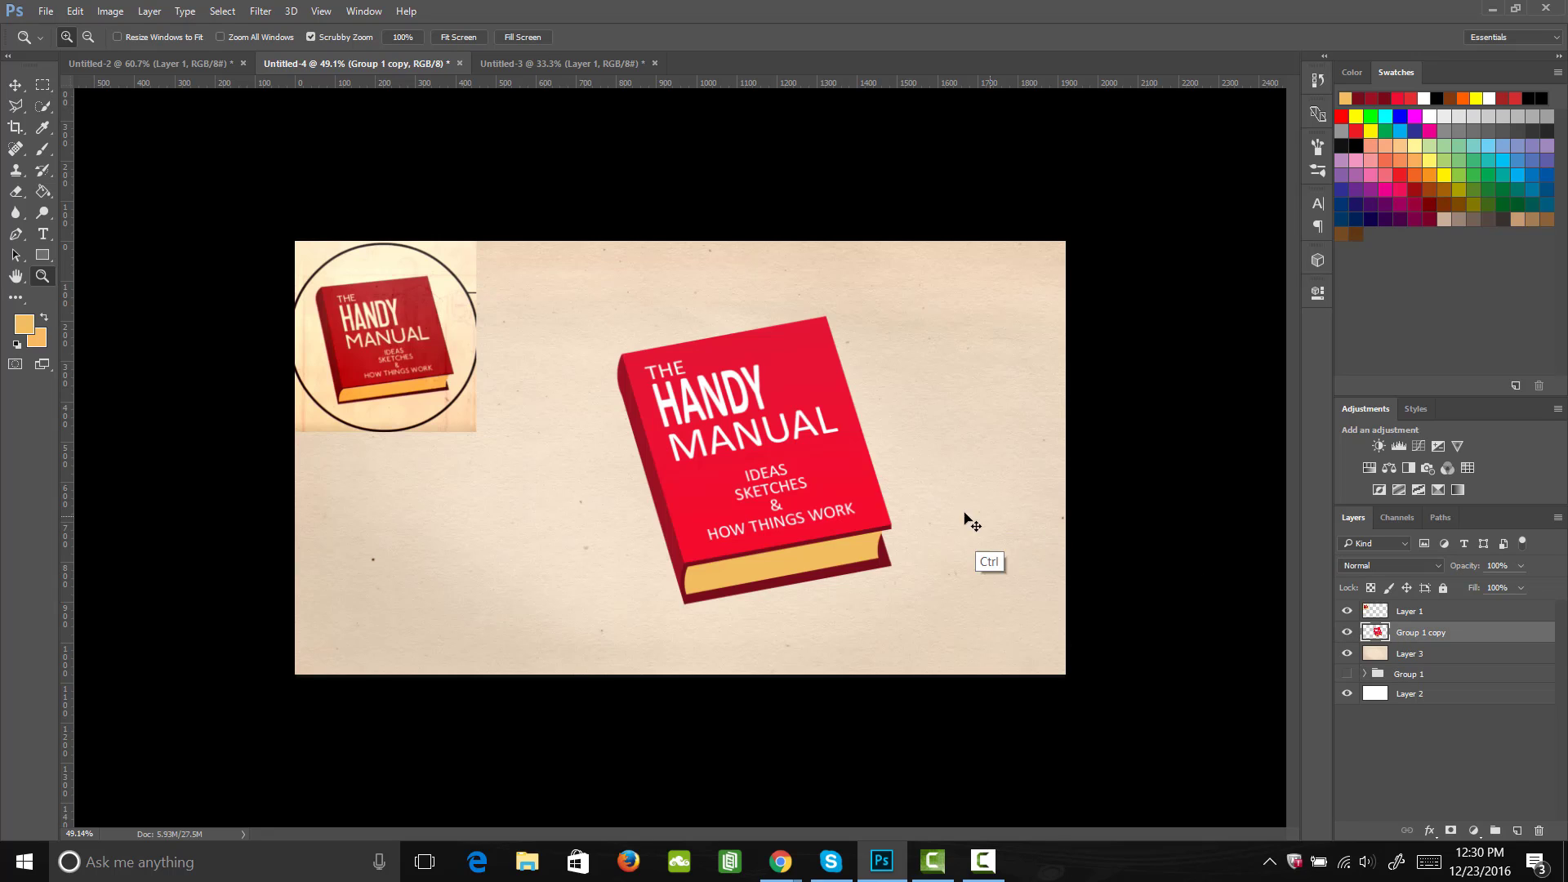
pyautogui.hotkey('ctrl', 't')
pyautogui.moveTo(884, 324); pyautogui.dragTo(807, 425)
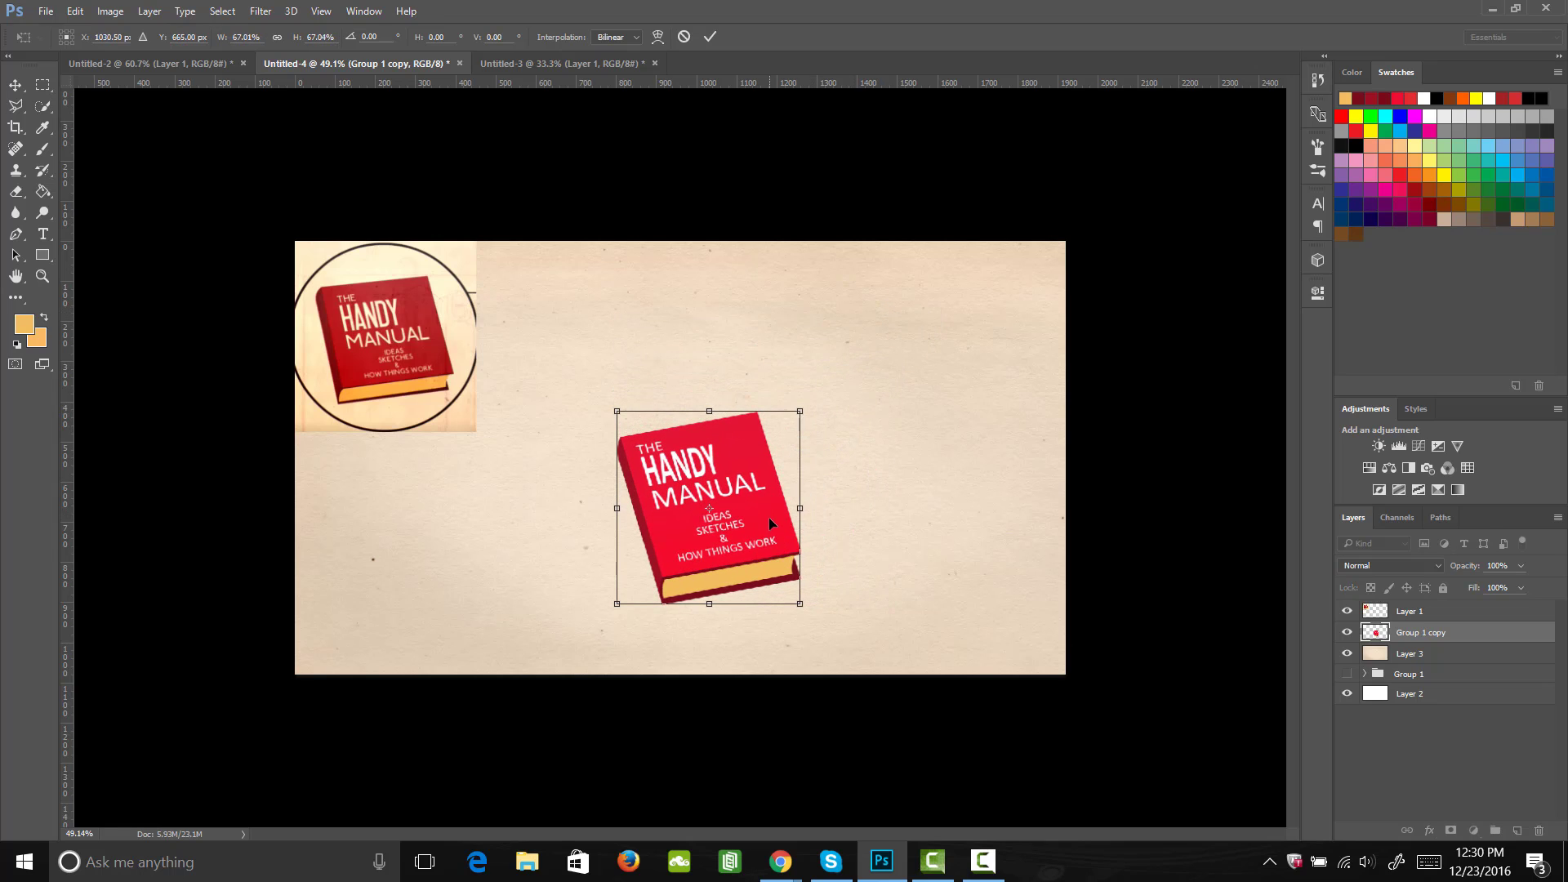
pyautogui.moveTo(768, 517); pyautogui.dragTo(758, 498)
pyautogui.press('Return')
pyautogui.press('z')
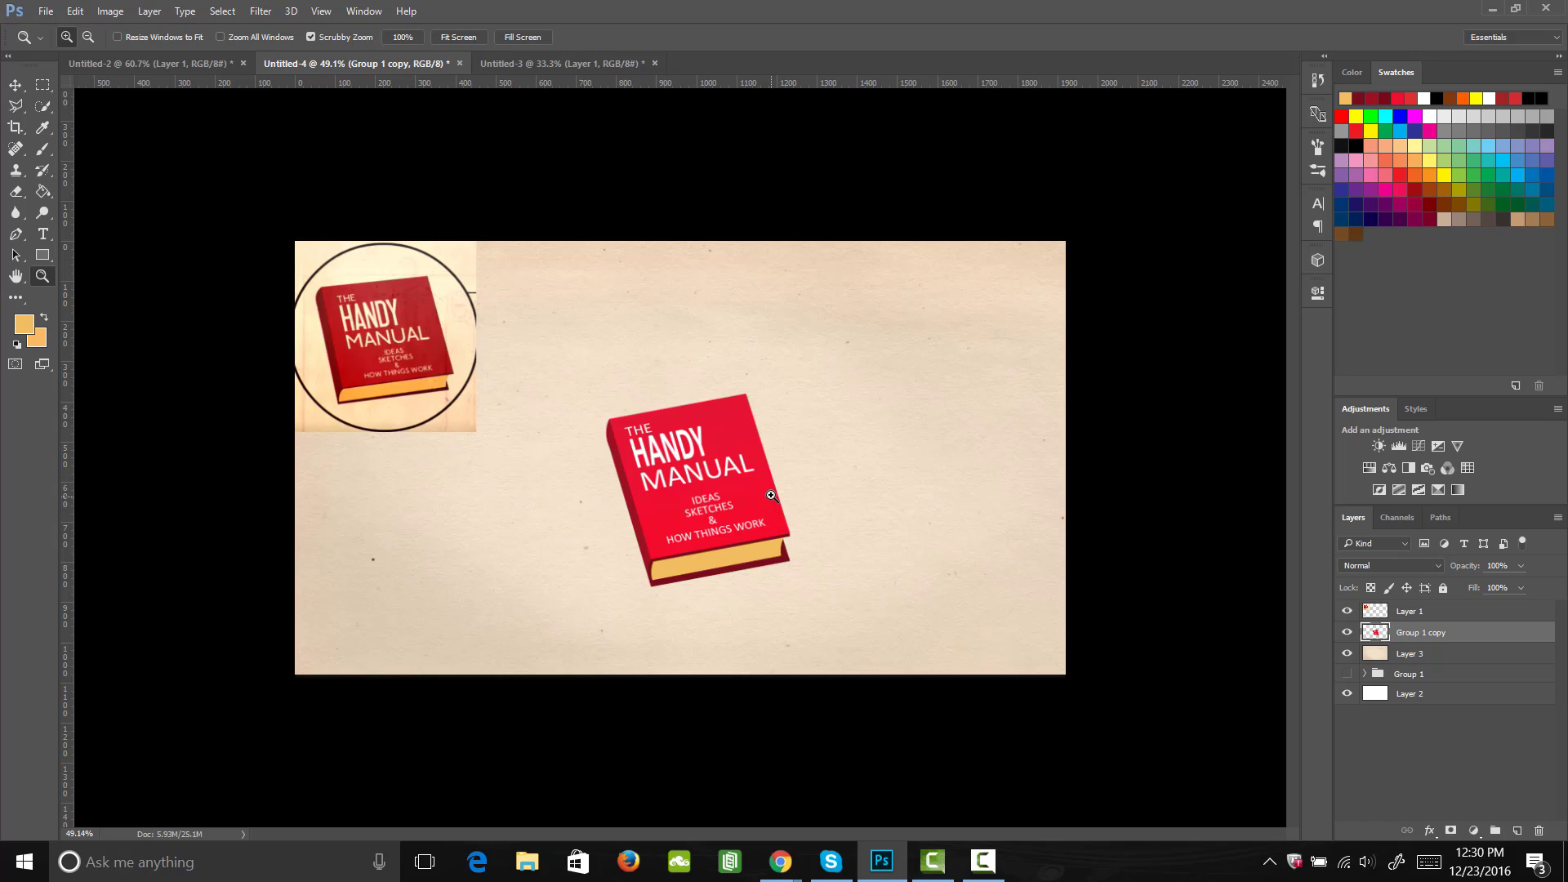
# Step: Draw an unfilled circle about 710 px wide around the book with the Ellipse Tool and set its black stroke to 9 px
pyautogui.click(49, 254)
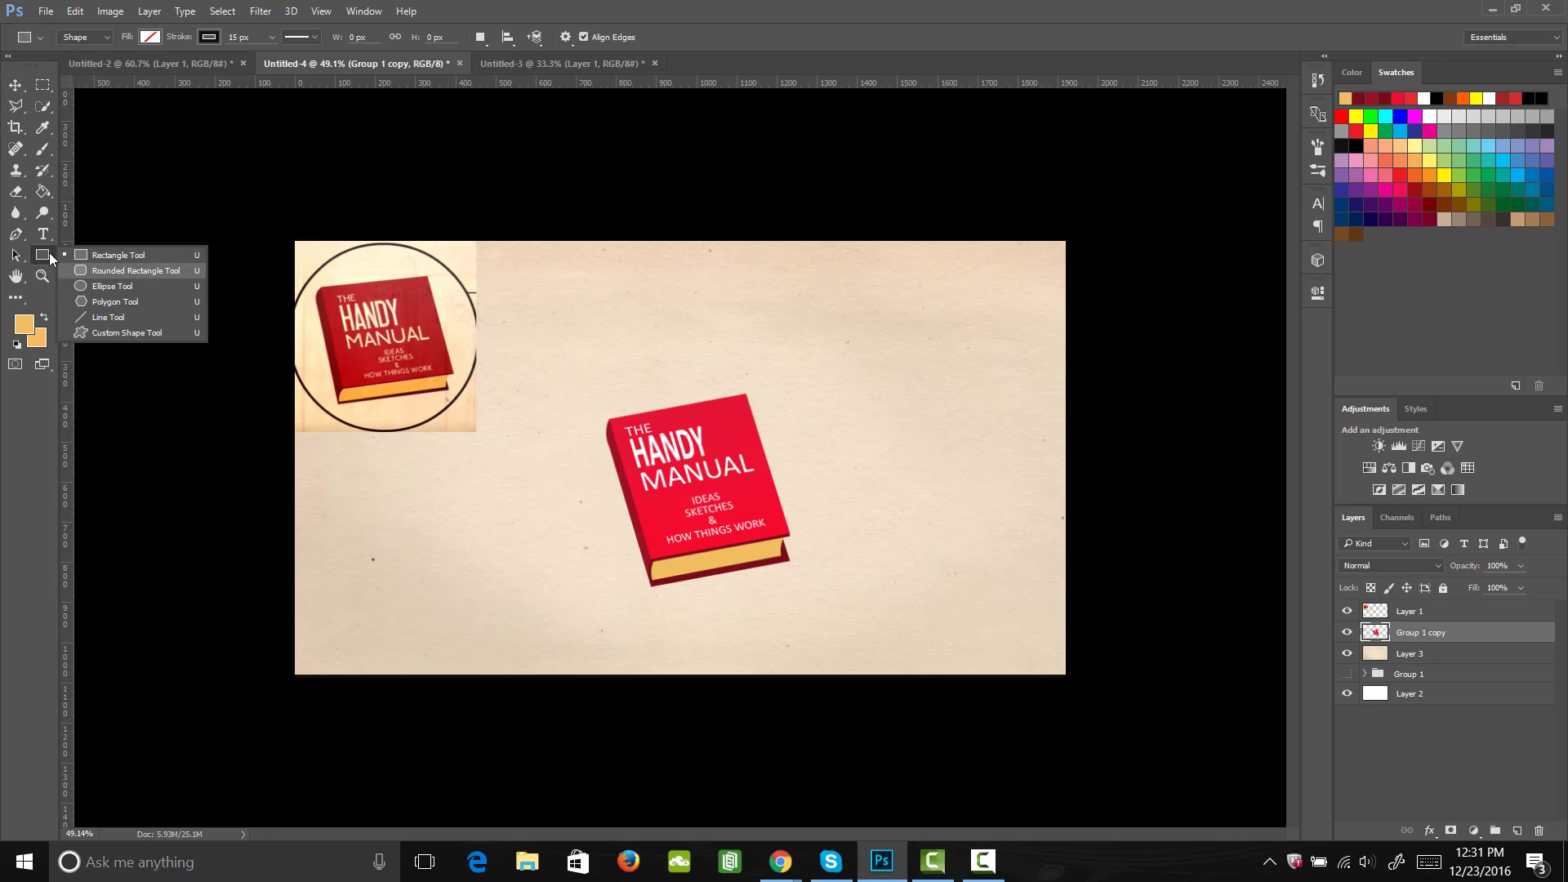
pyautogui.click(112, 286)
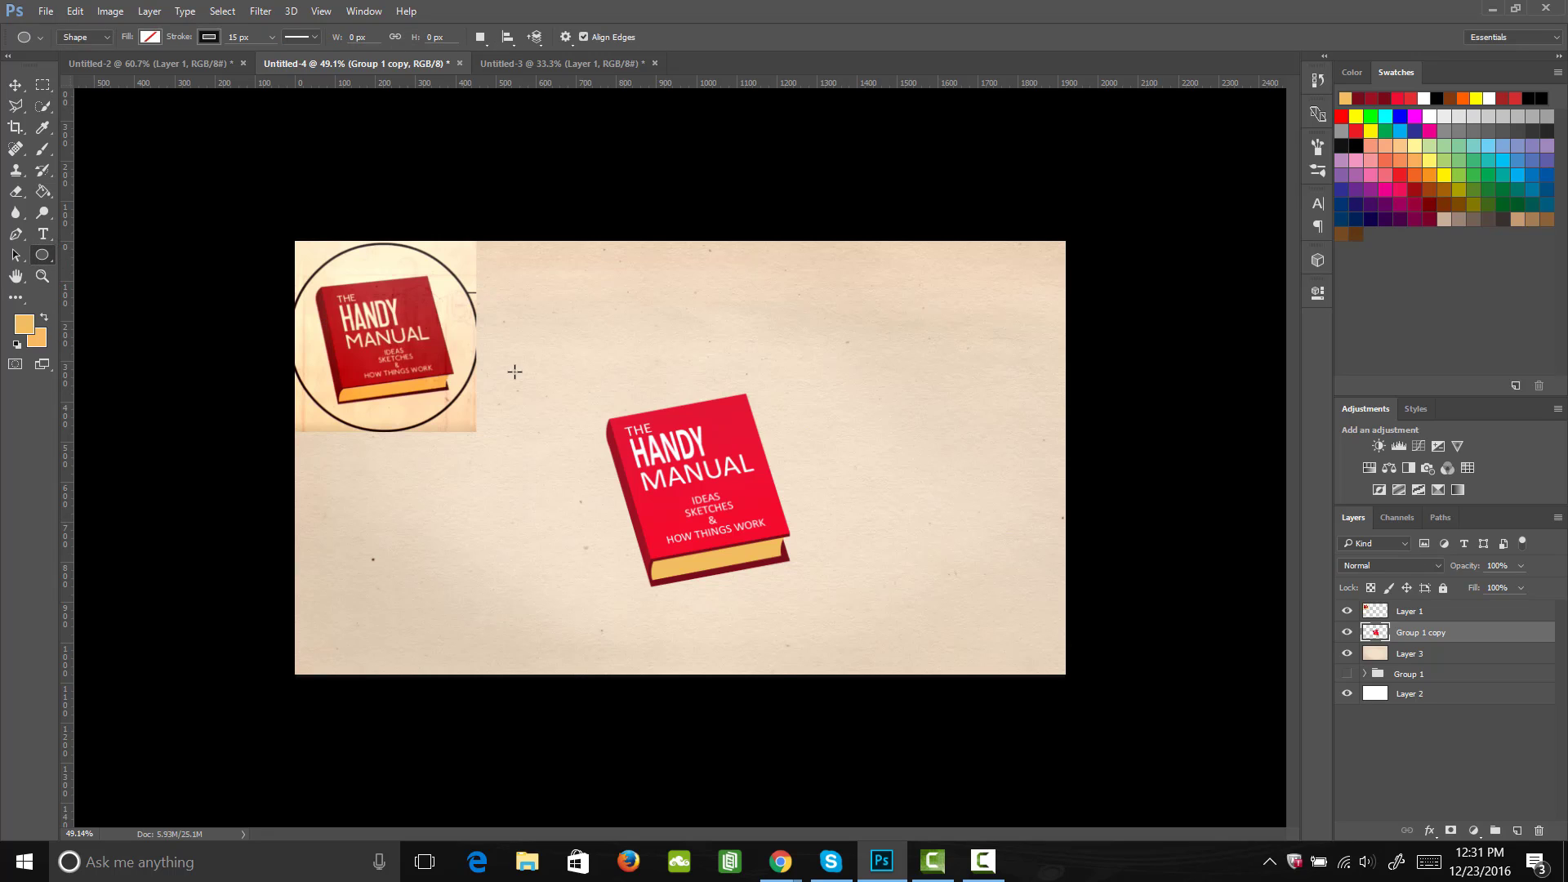
pyautogui.moveTo(700, 480)
pyautogui.mouseDown()
pyautogui.moveTo(629, 371)
pyautogui.moveTo(513, 326)
pyautogui.moveTo(520, 342)
pyautogui.mouseUp()
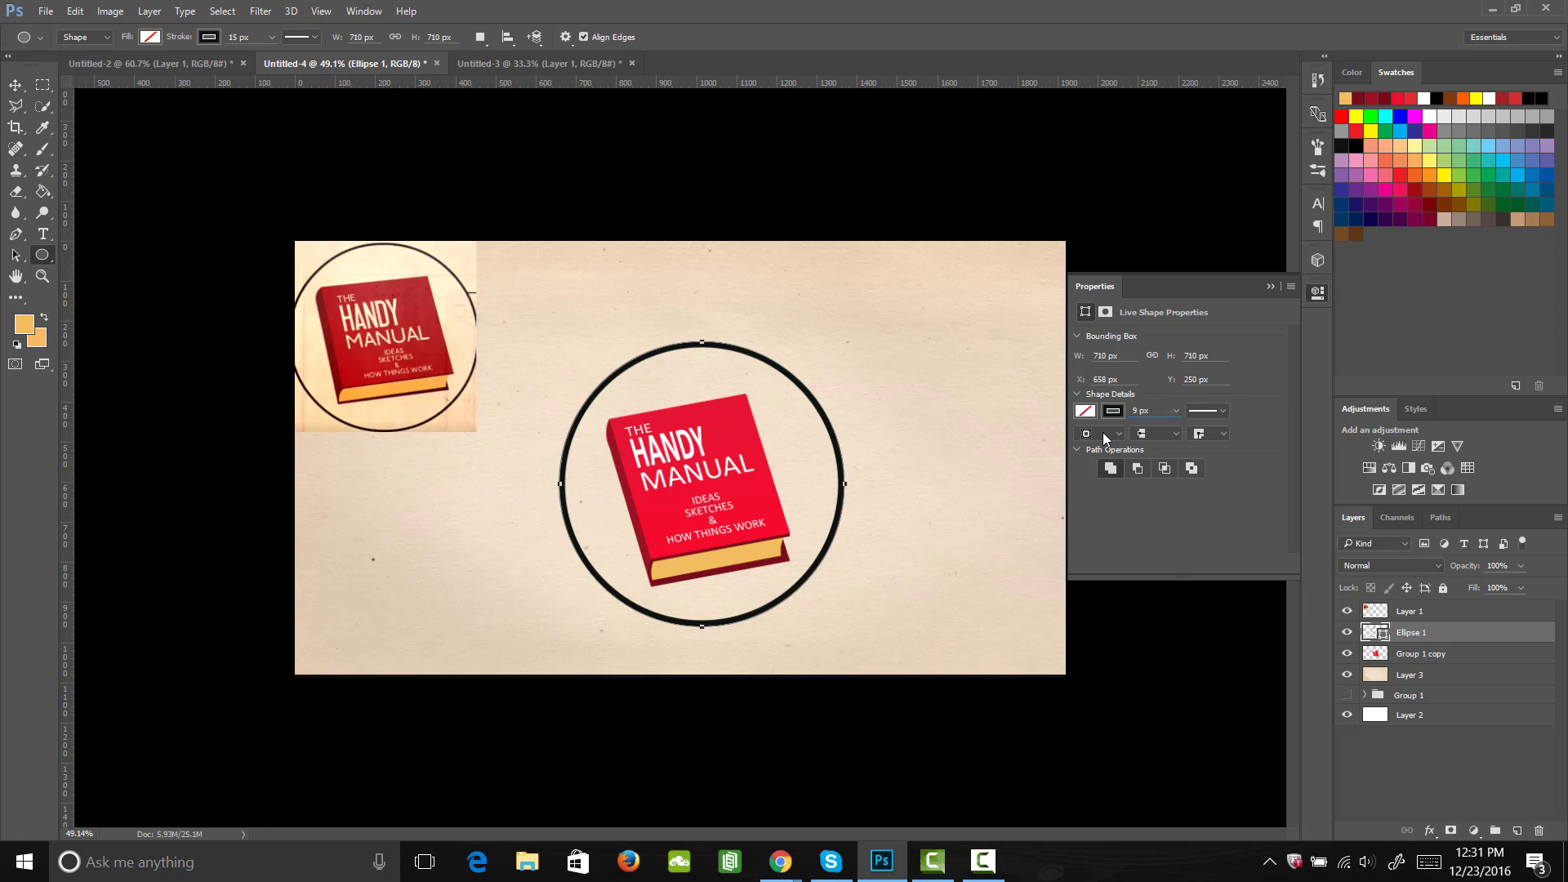
pyautogui.press('Return')
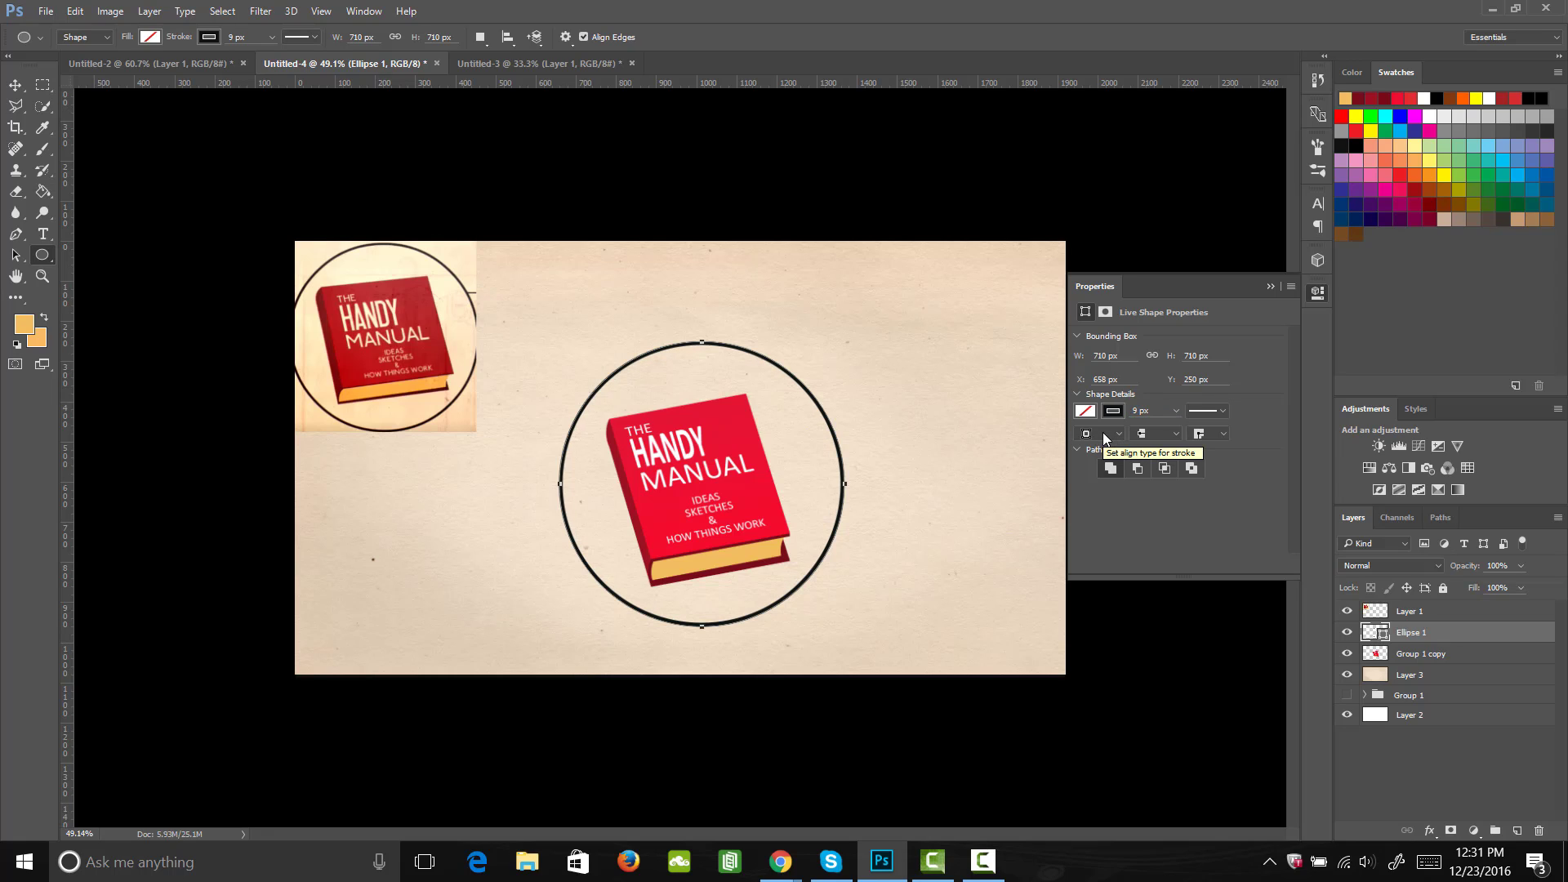
# Step: Adjust the circle's position around the book with the Move tool, and switch to the reference image in Untitled-2
pyautogui.press('v')
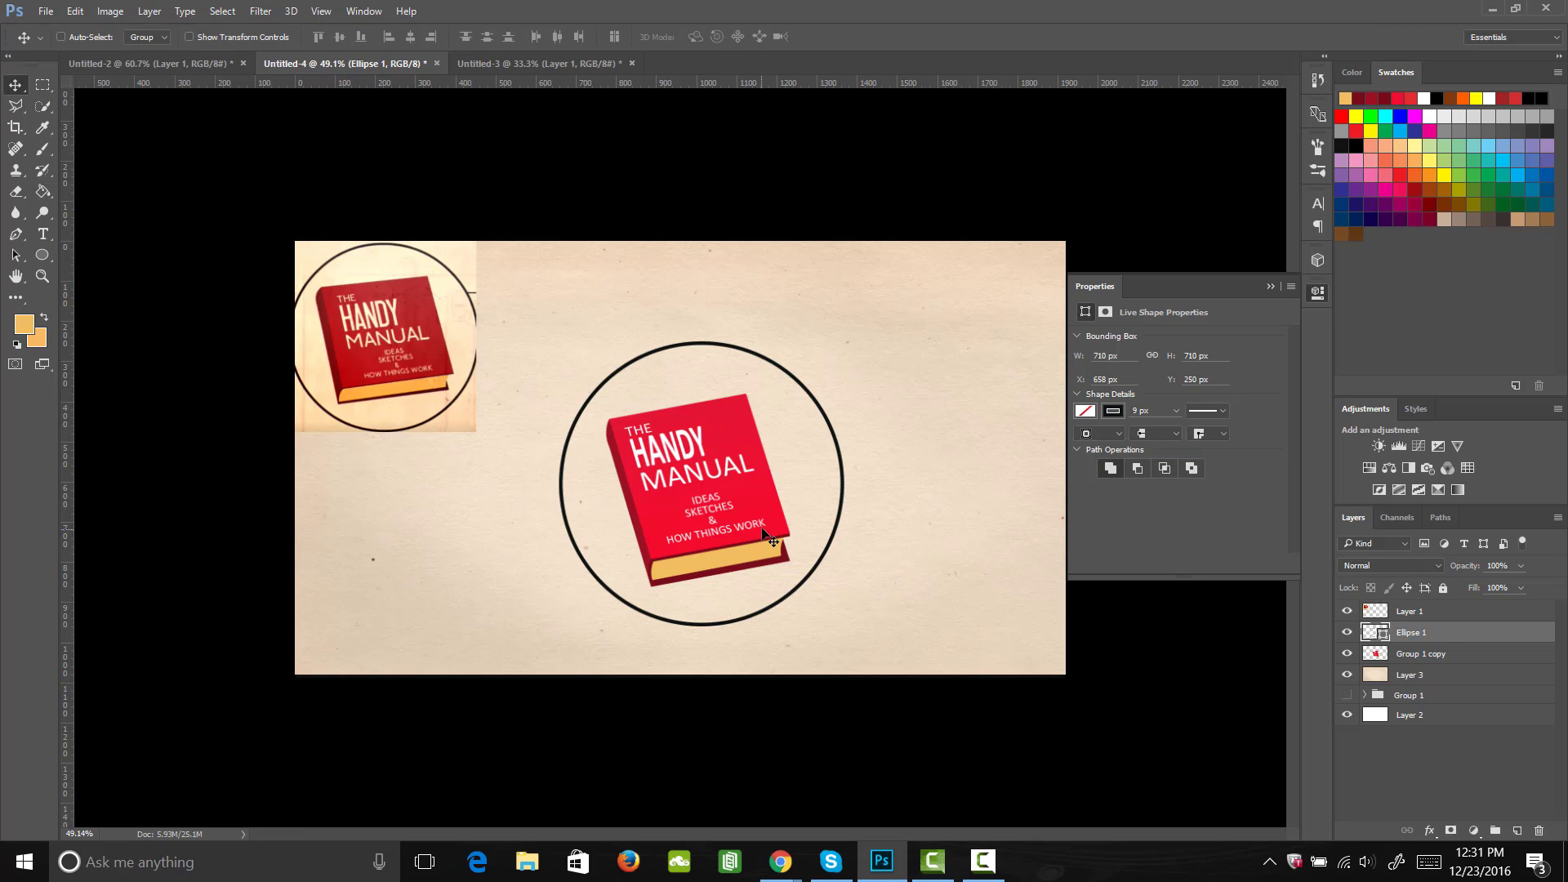
pyautogui.moveTo(784, 480); pyautogui.dragTo(786, 470)
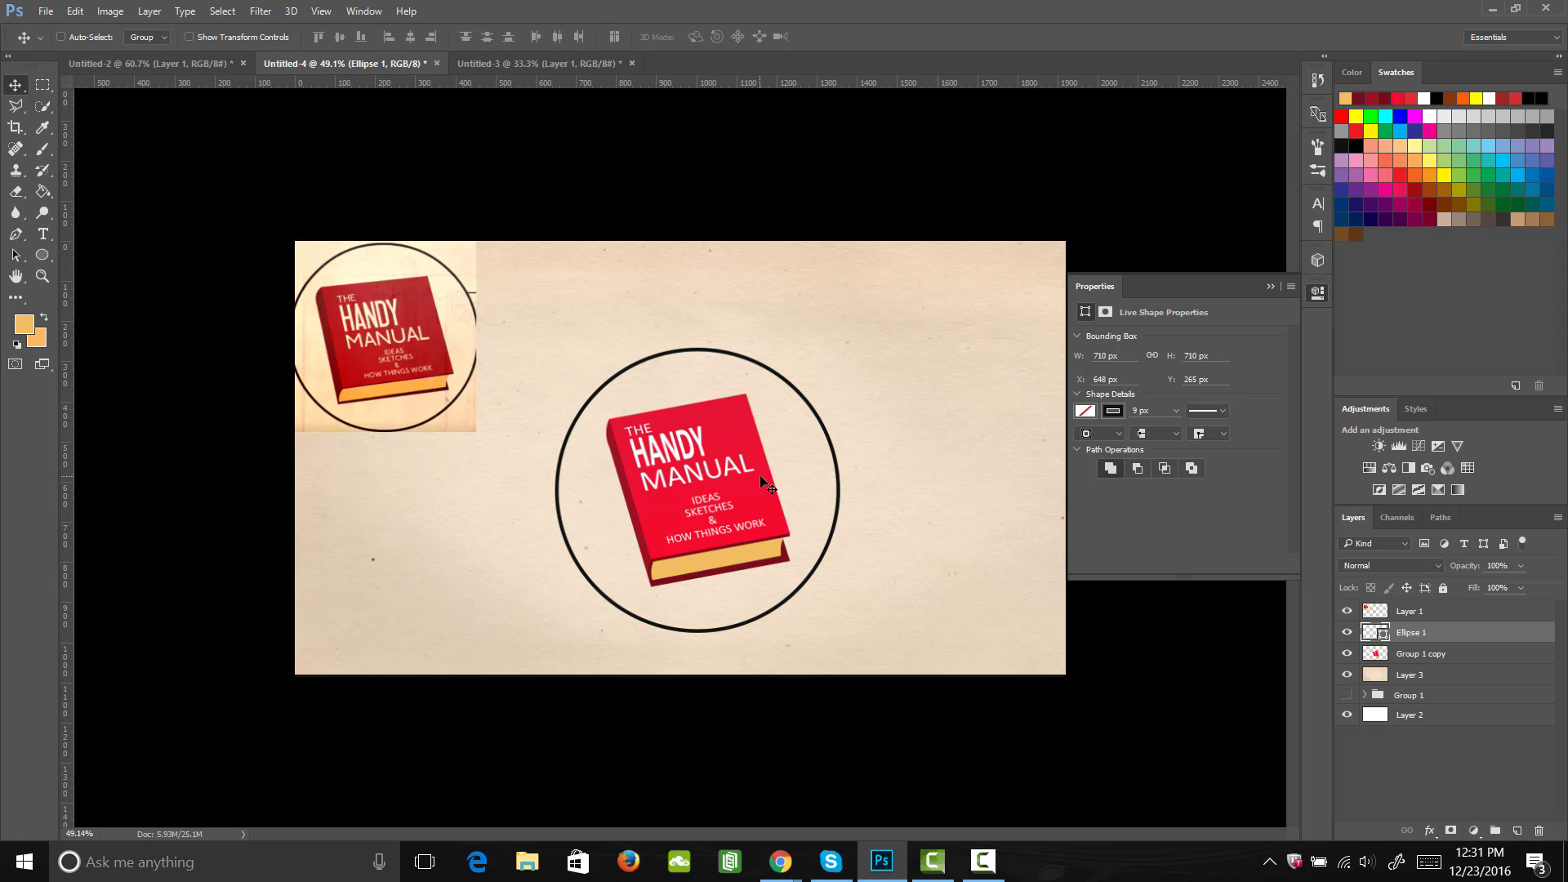
pyautogui.click(184, 62)
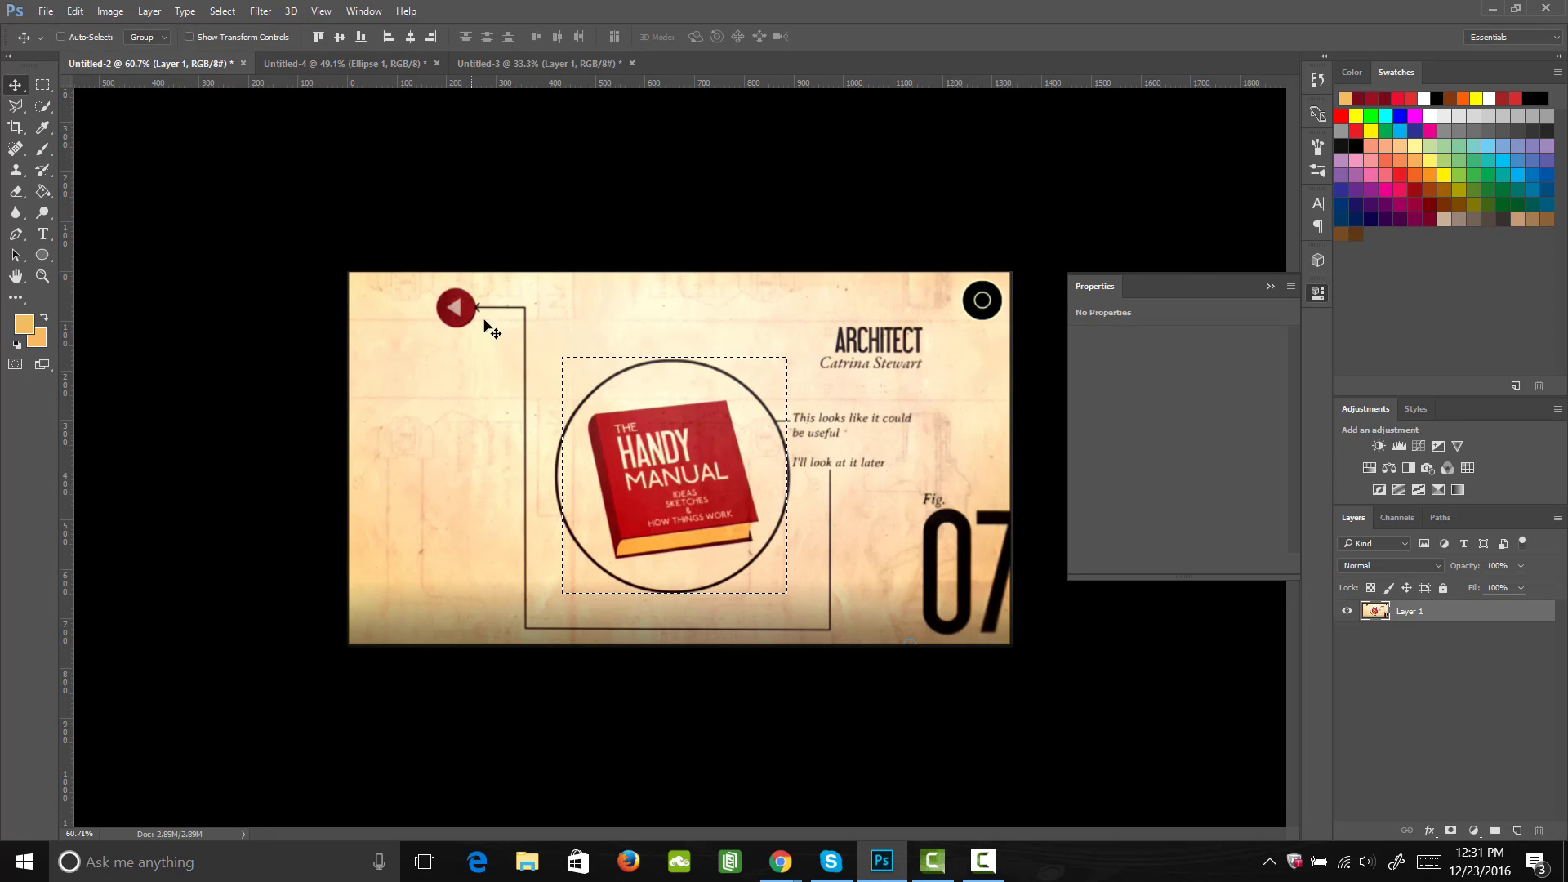
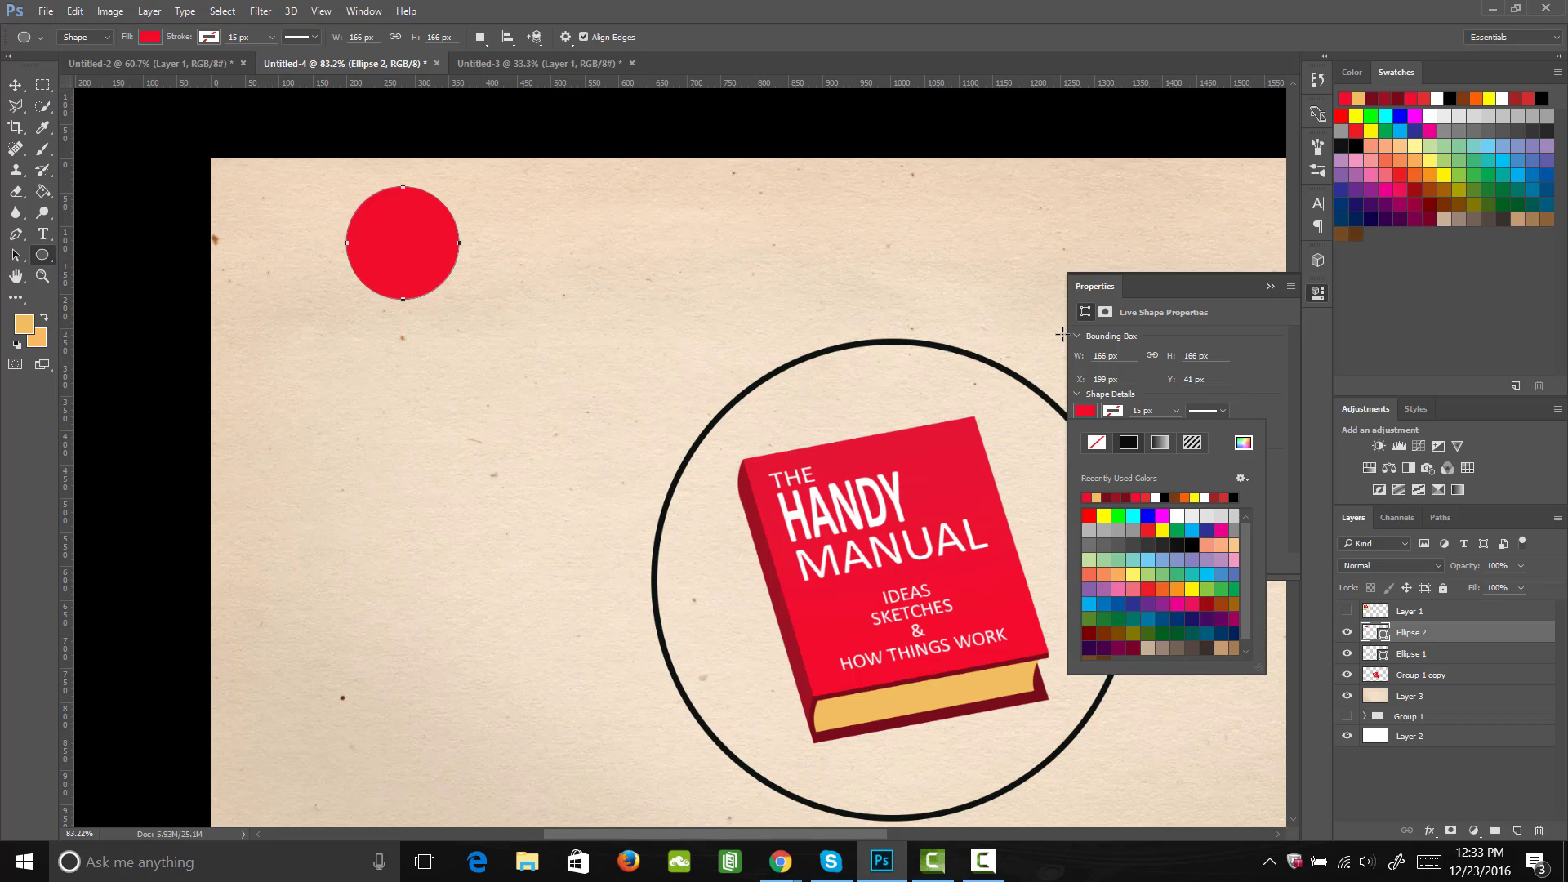
# Step: Move the small red circle slightly down and to the right on the paper
pyautogui.press('Escape')
pyautogui.press('v')
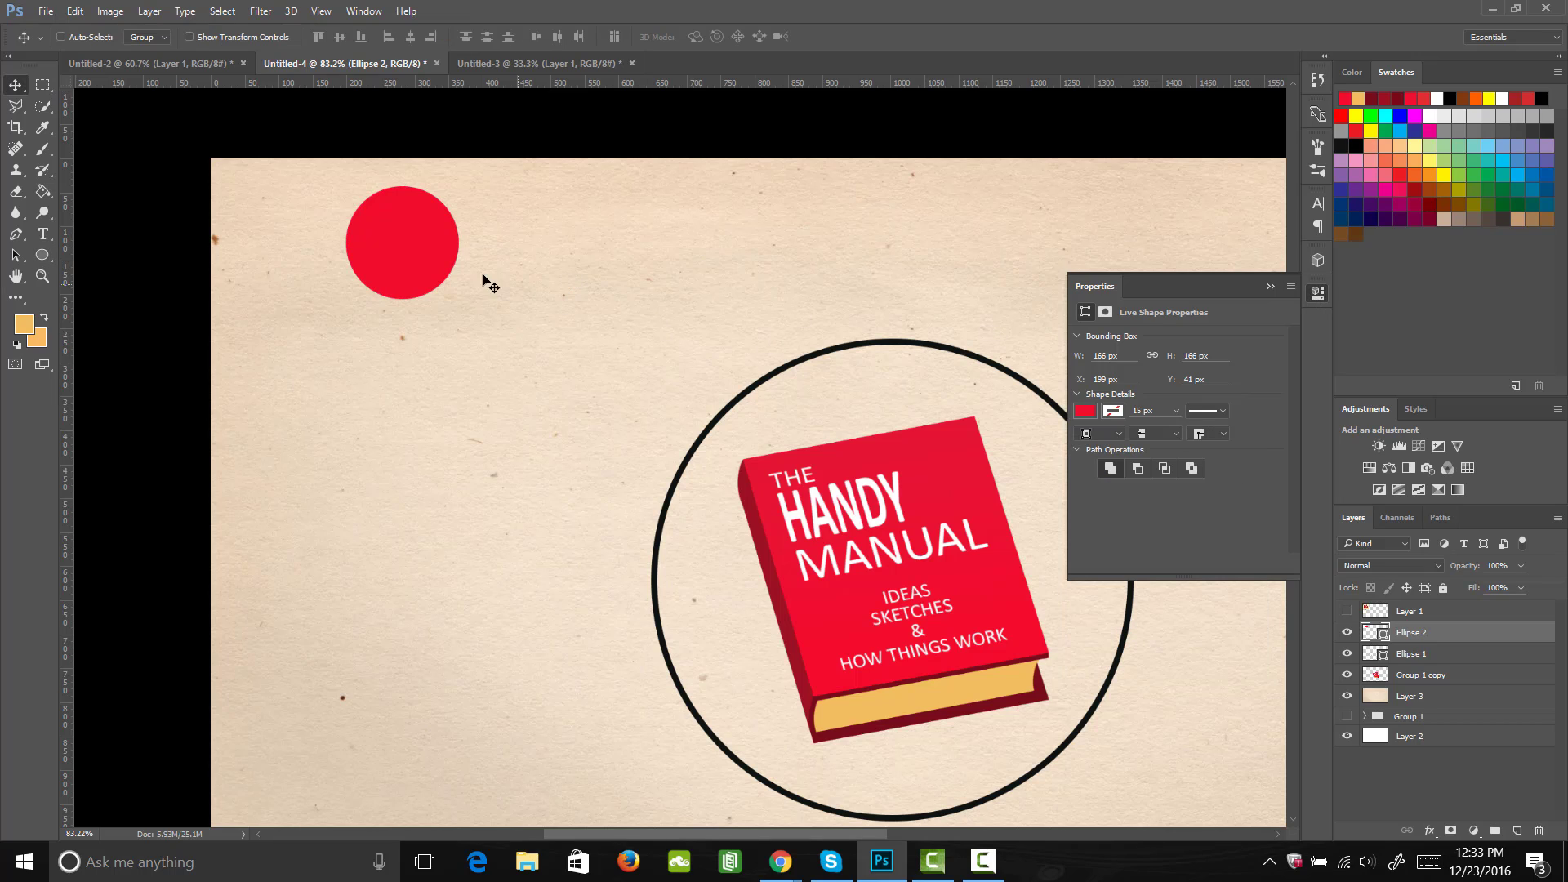
pyautogui.moveTo(430, 278); pyautogui.dragTo(464, 343)
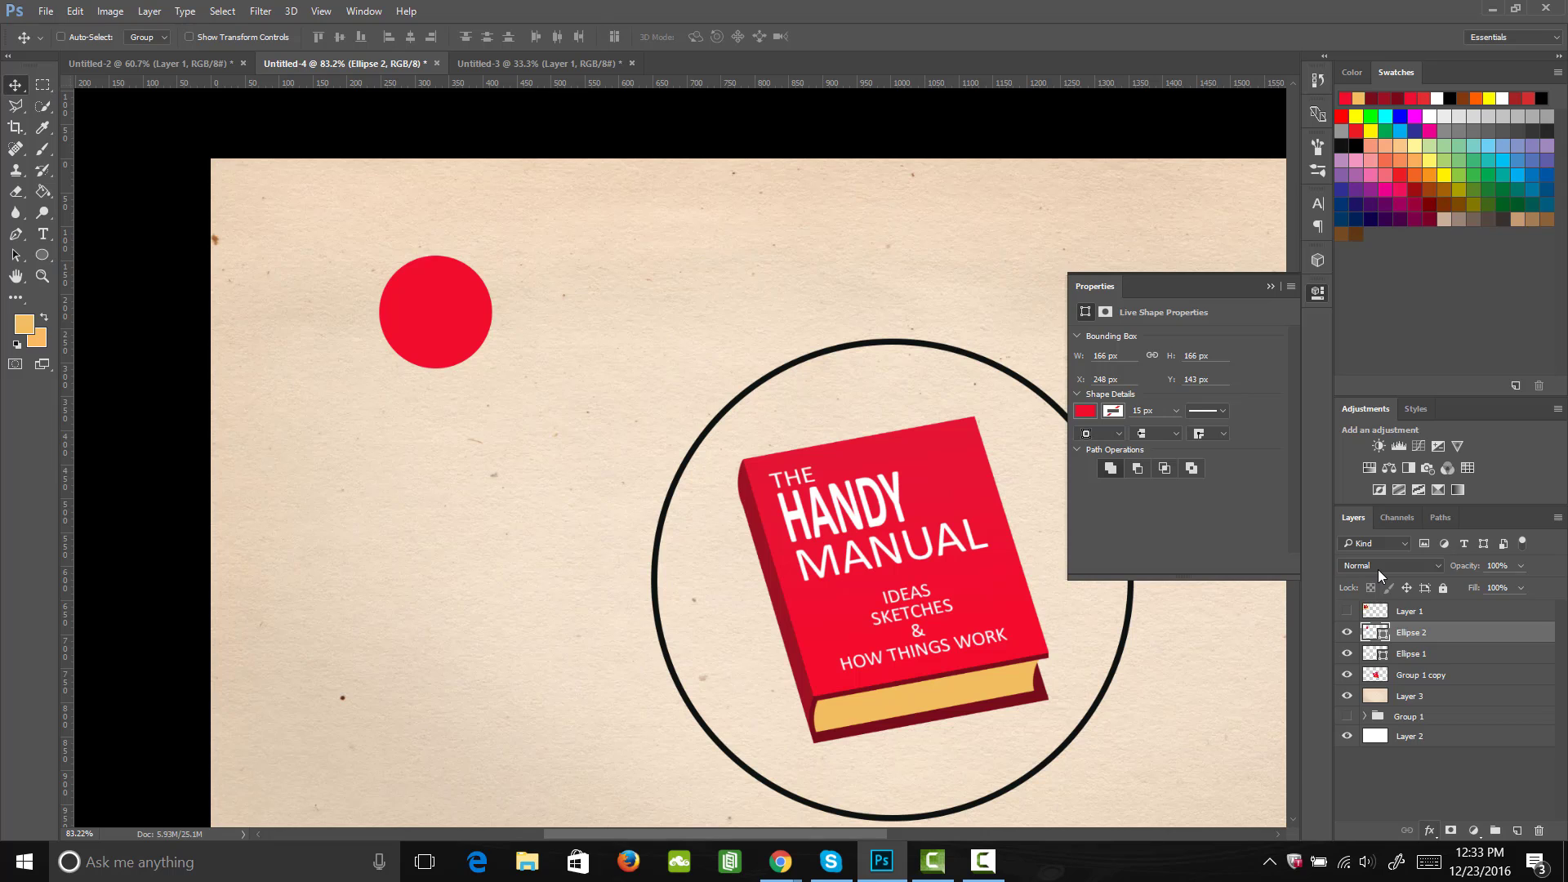
# Step: Add a dark red (4e0d0d) Drop Shadow to the small red circle and set its angle to 121°
pyautogui.click(1429, 830)
pyautogui.click(1433, 819)
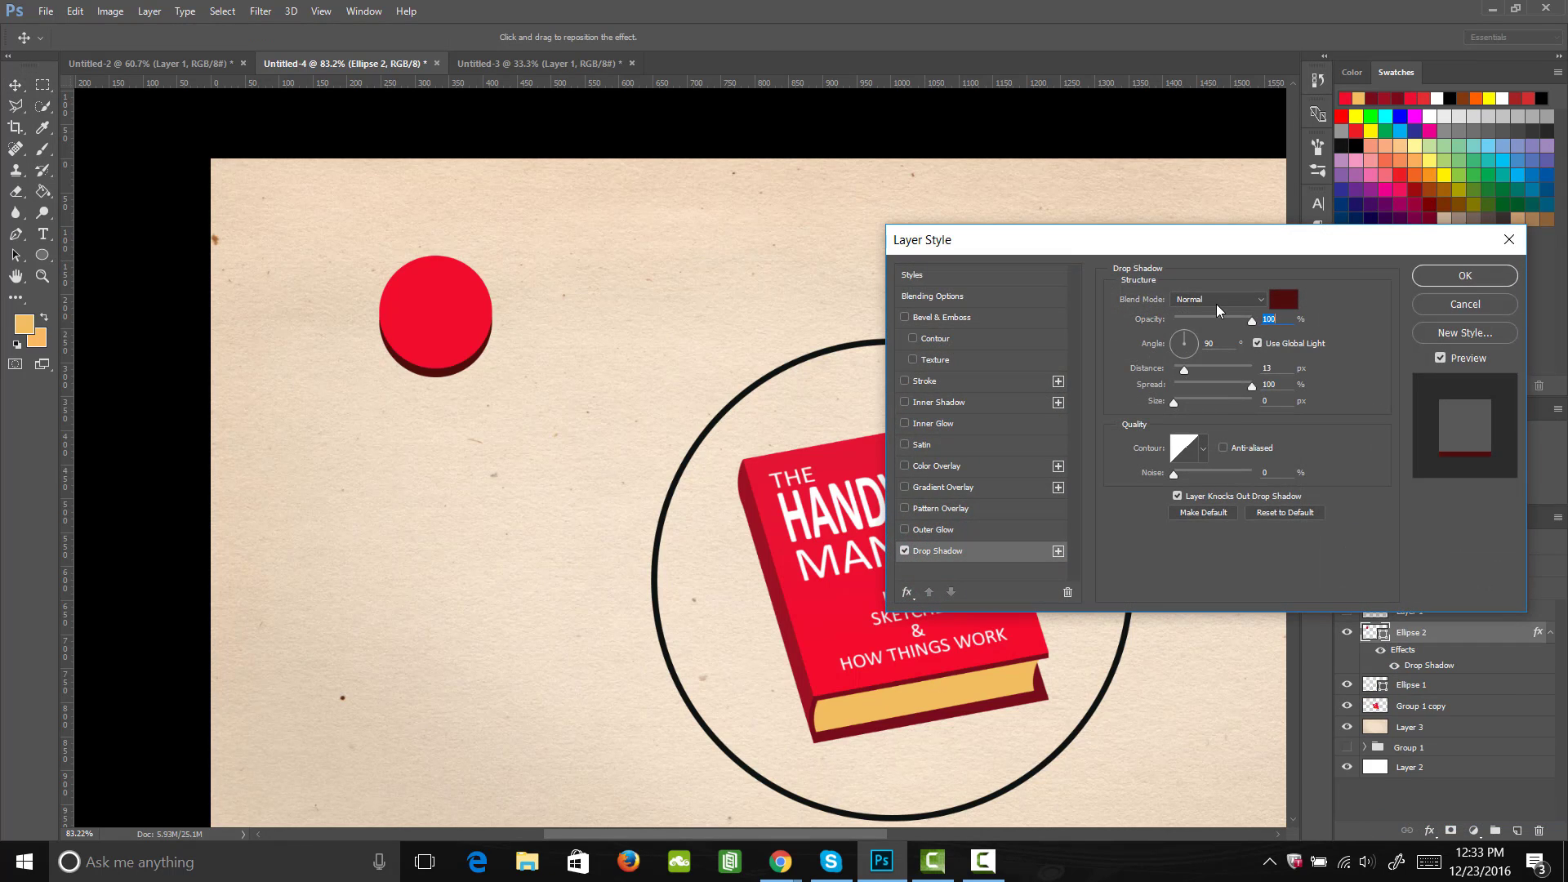
pyautogui.click(1280, 302)
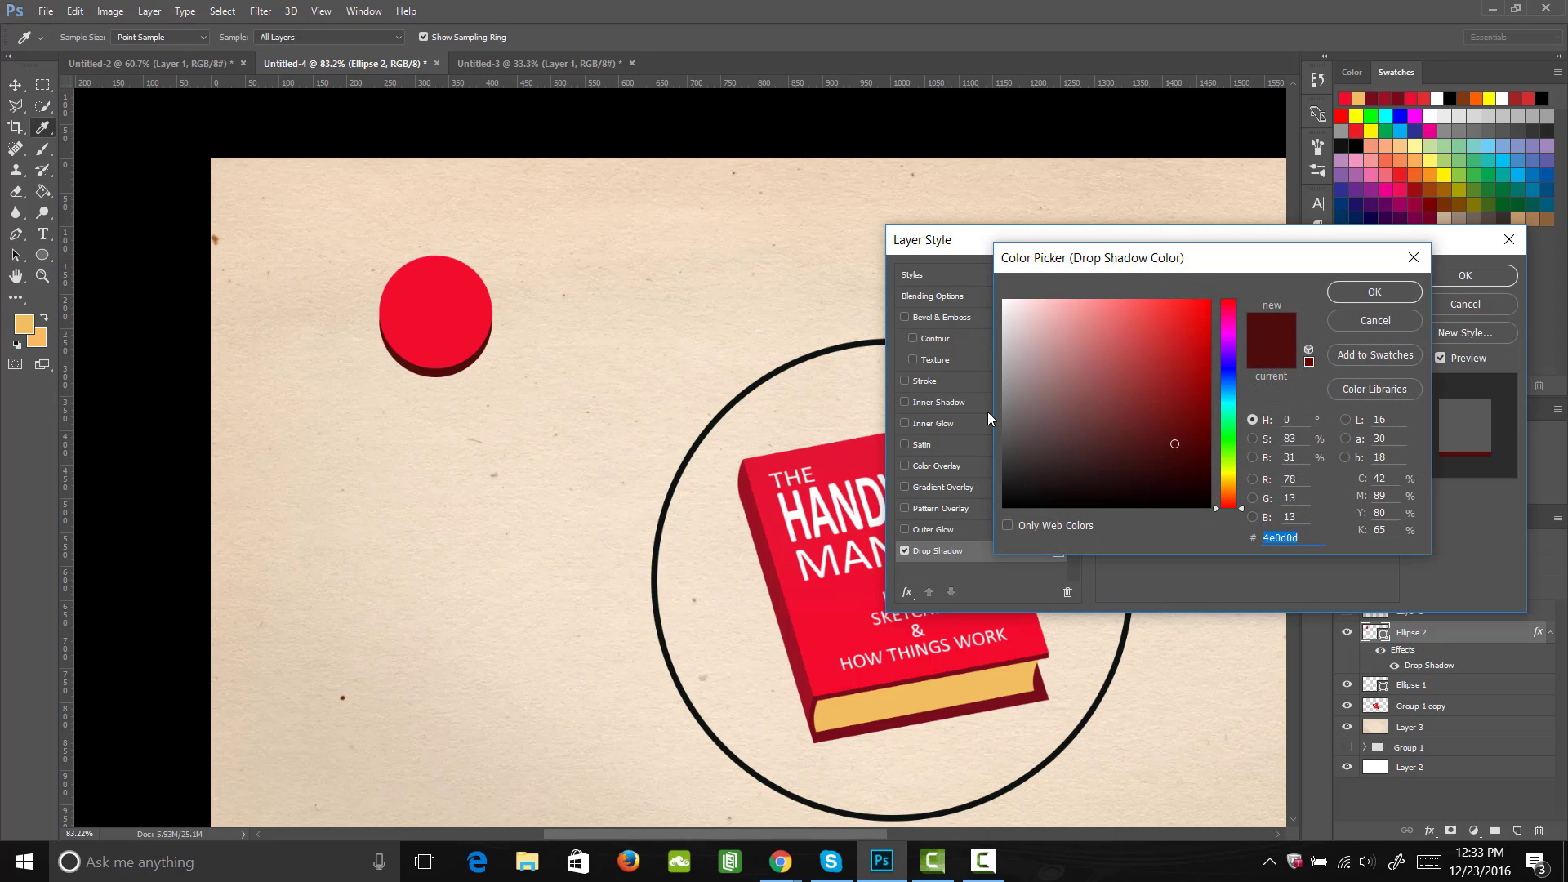
pyautogui.click(1372, 294)
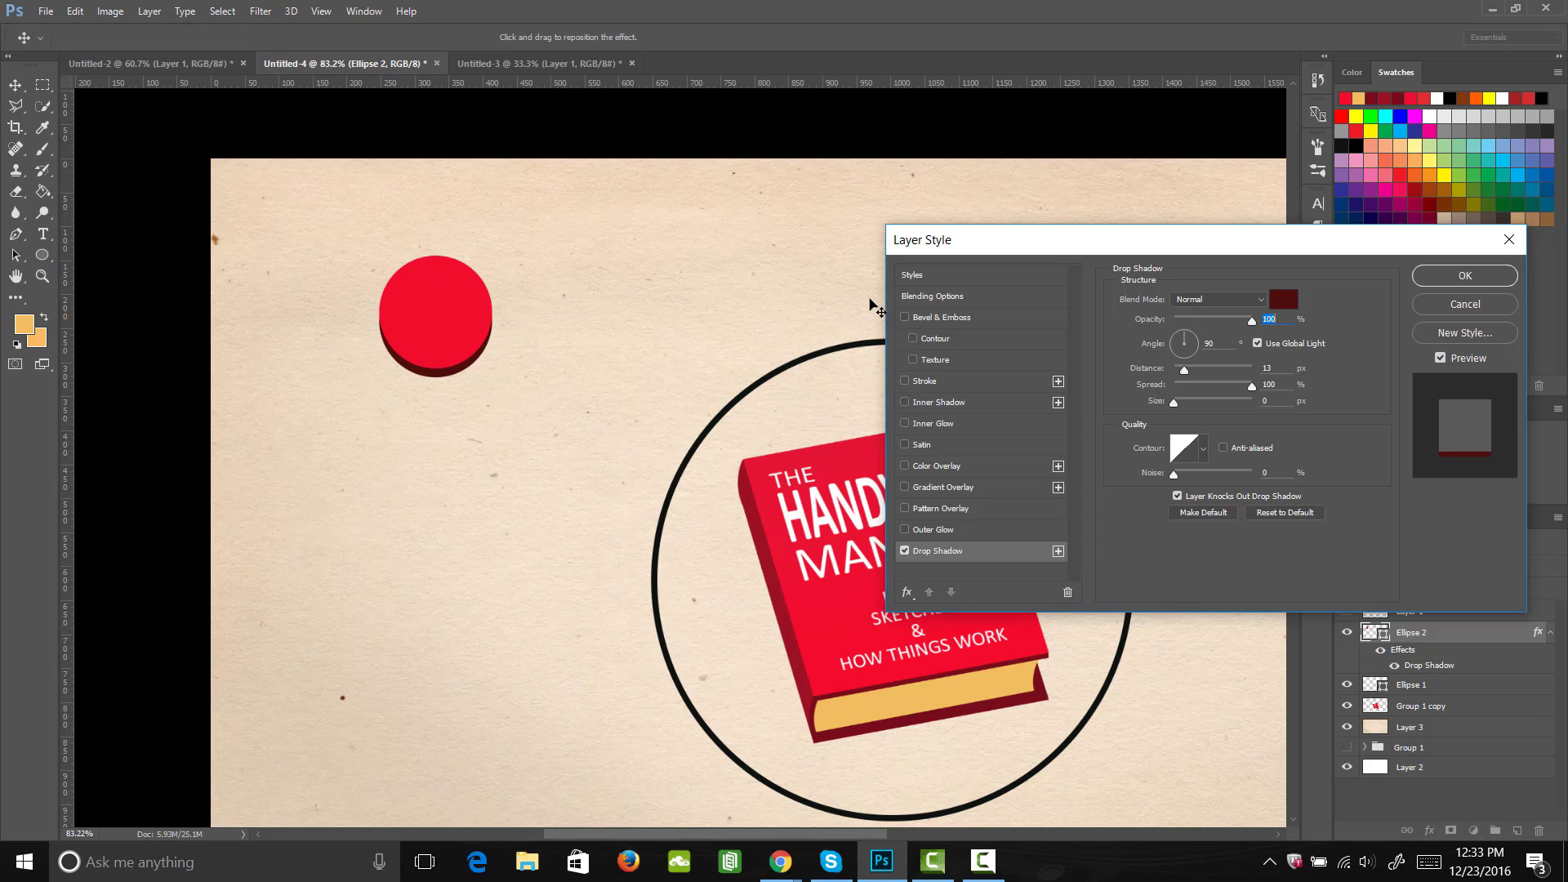
pyautogui.moveTo(1184, 320); pyautogui.dragTo(1151, 365)
pyautogui.press('Tab')
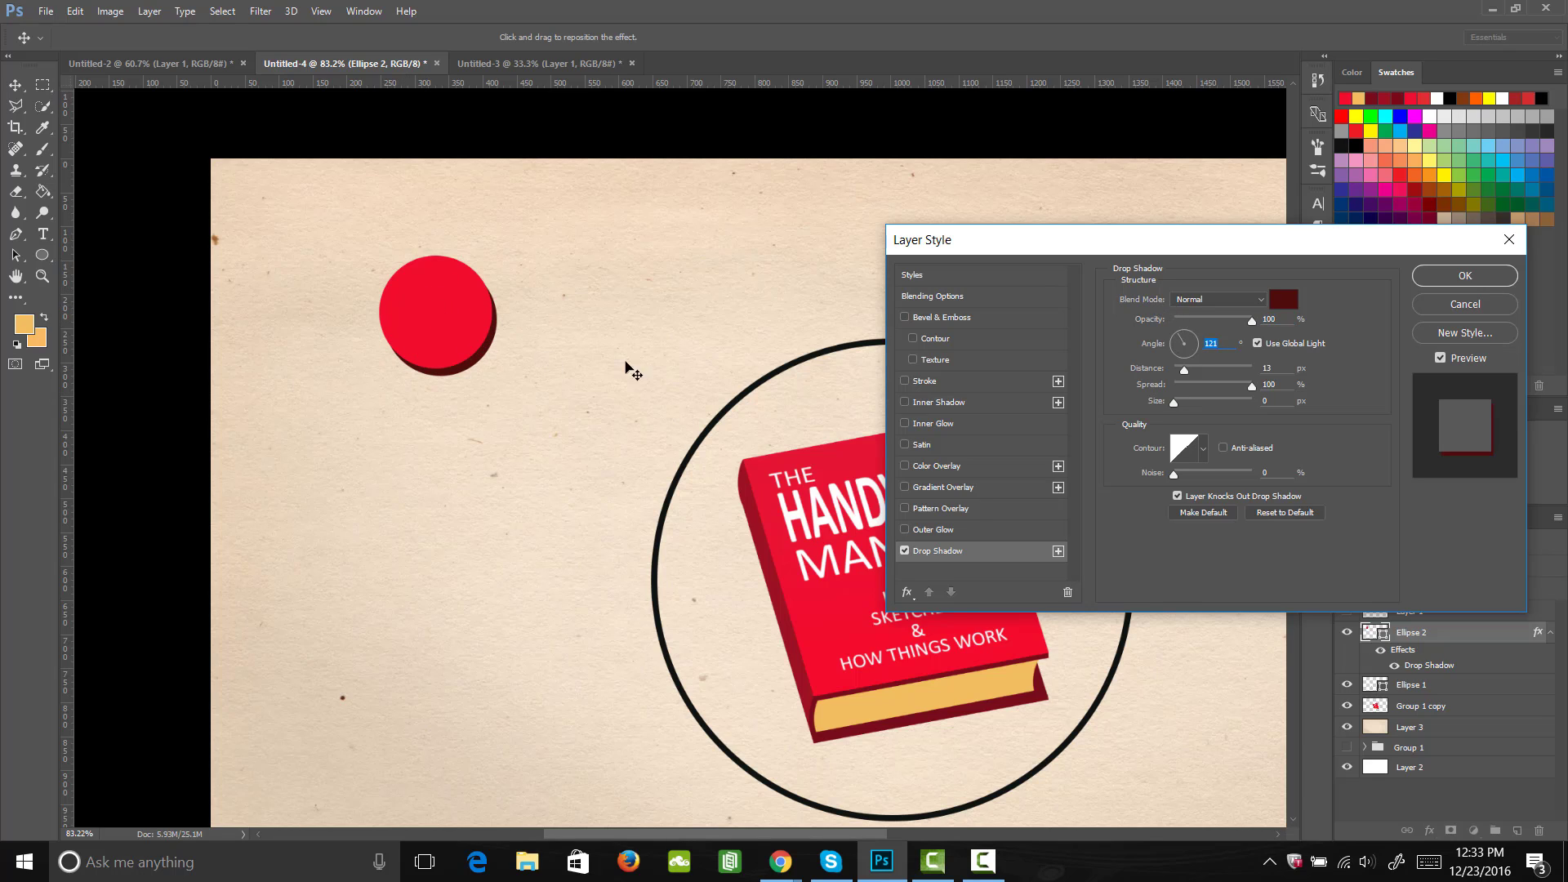
pyautogui.click(1473, 278)
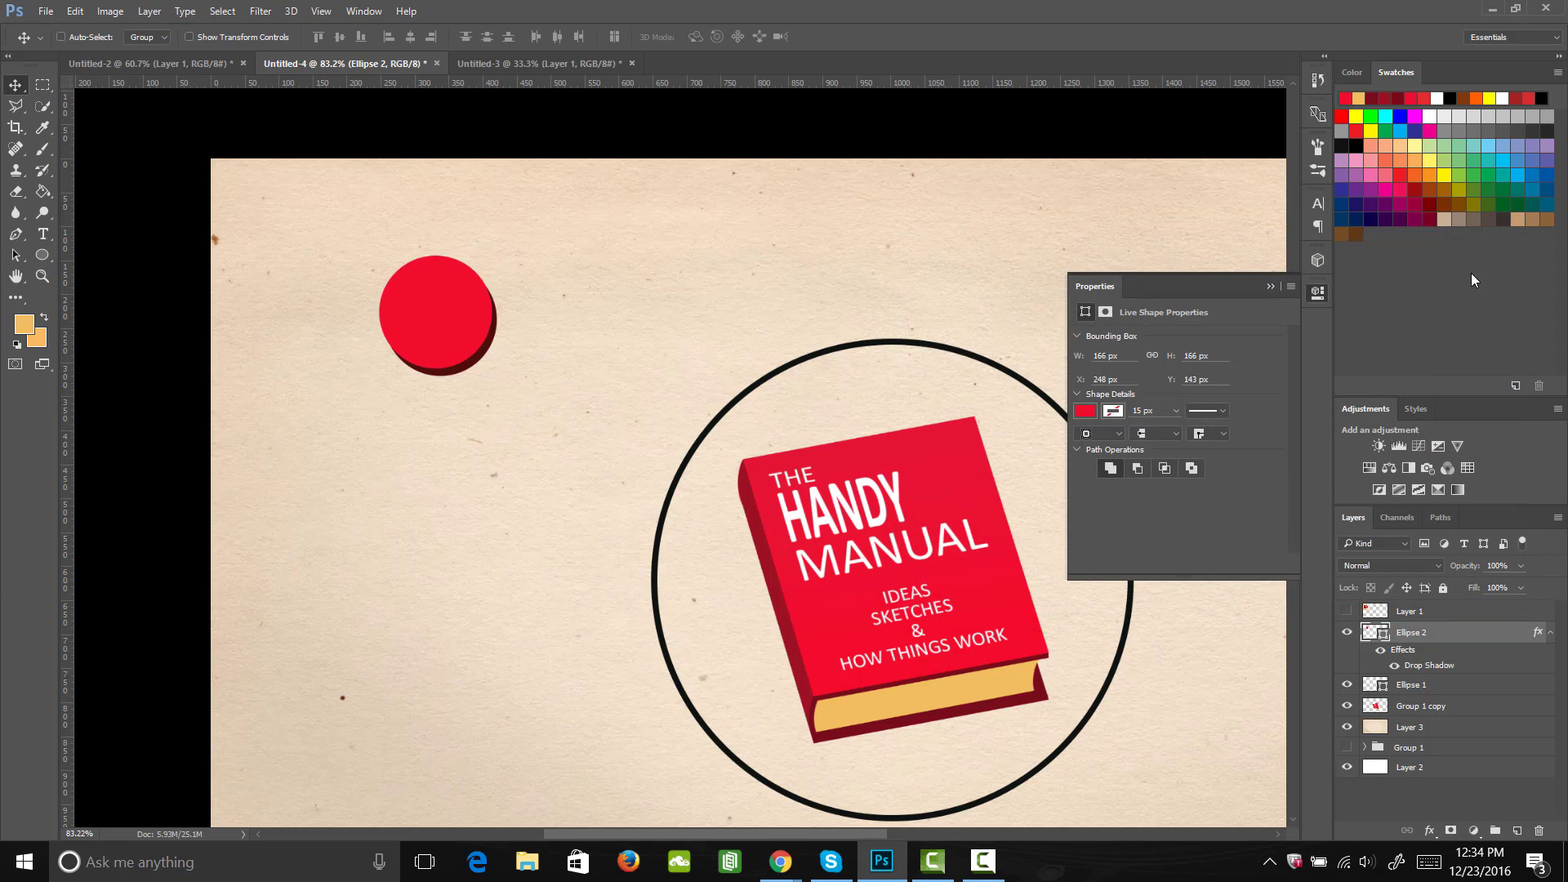
# Step: Draw a triangle about 81 by 70 px over the small red circle with the Custom Shape Tool
pyautogui.click(47, 256)
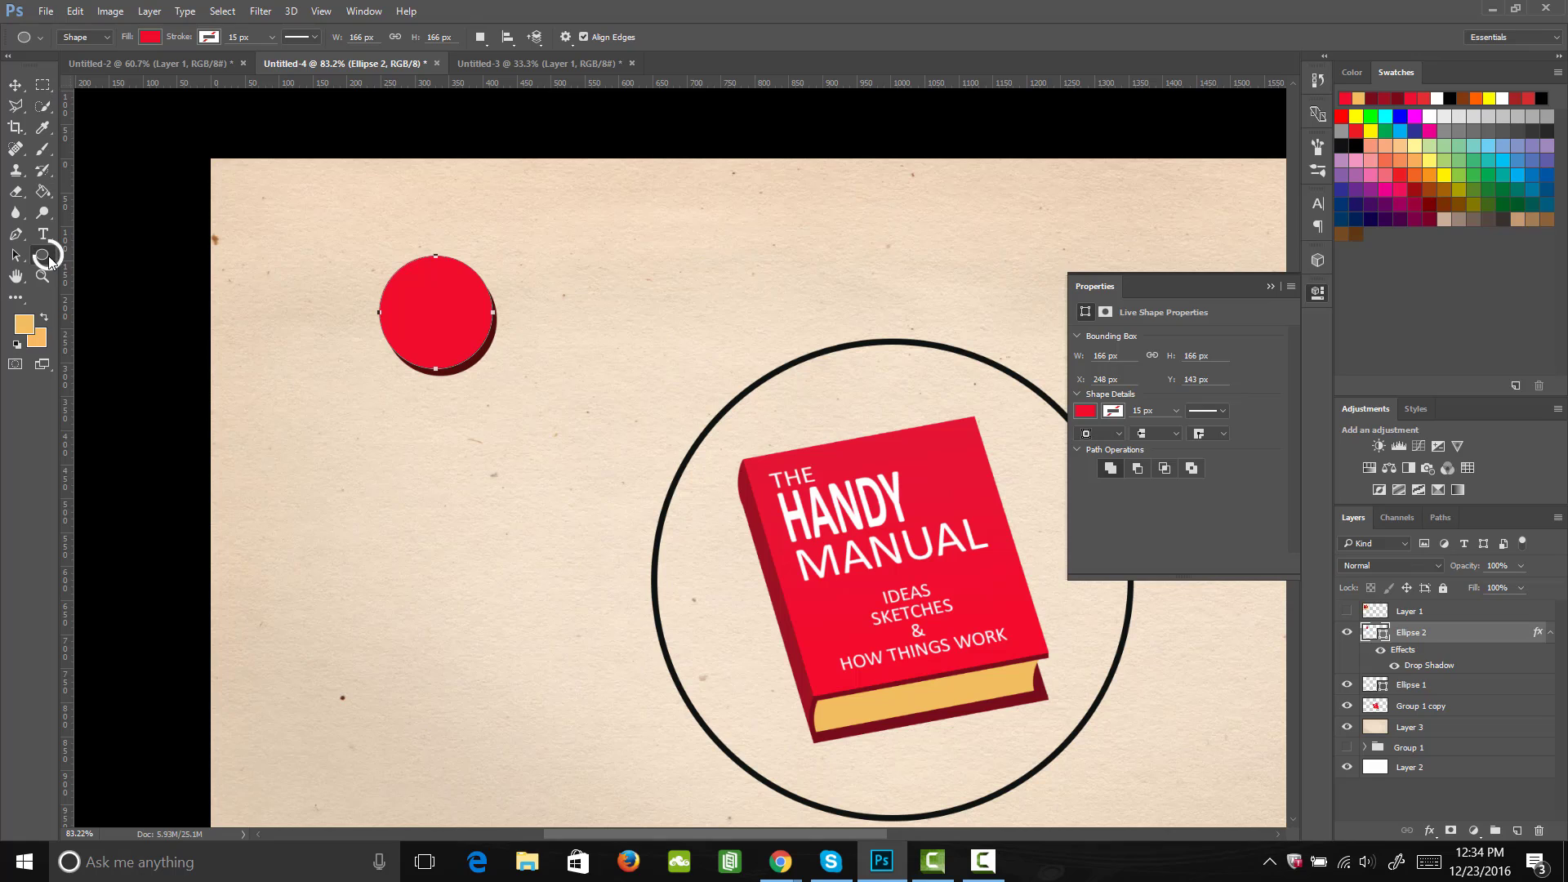
pyautogui.click(47, 257)
pyautogui.click(139, 332)
pyautogui.click(639, 38)
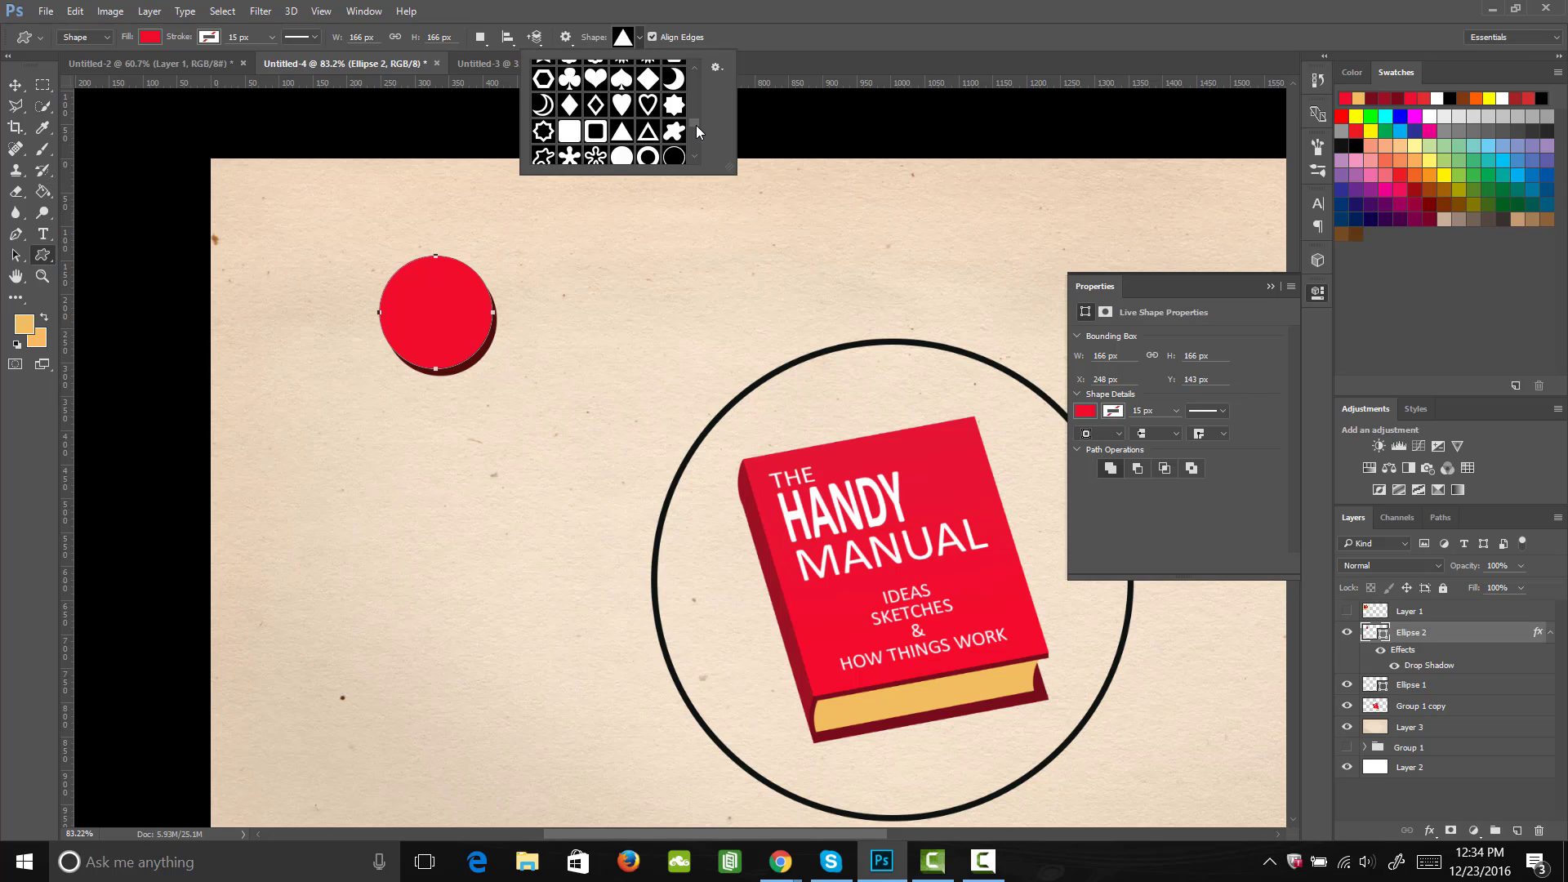
pyautogui.moveTo(695, 125)
pyautogui.mouseDown()
pyautogui.moveTo(697, 106)
pyautogui.moveTo(695, 123)
pyautogui.mouseUp()
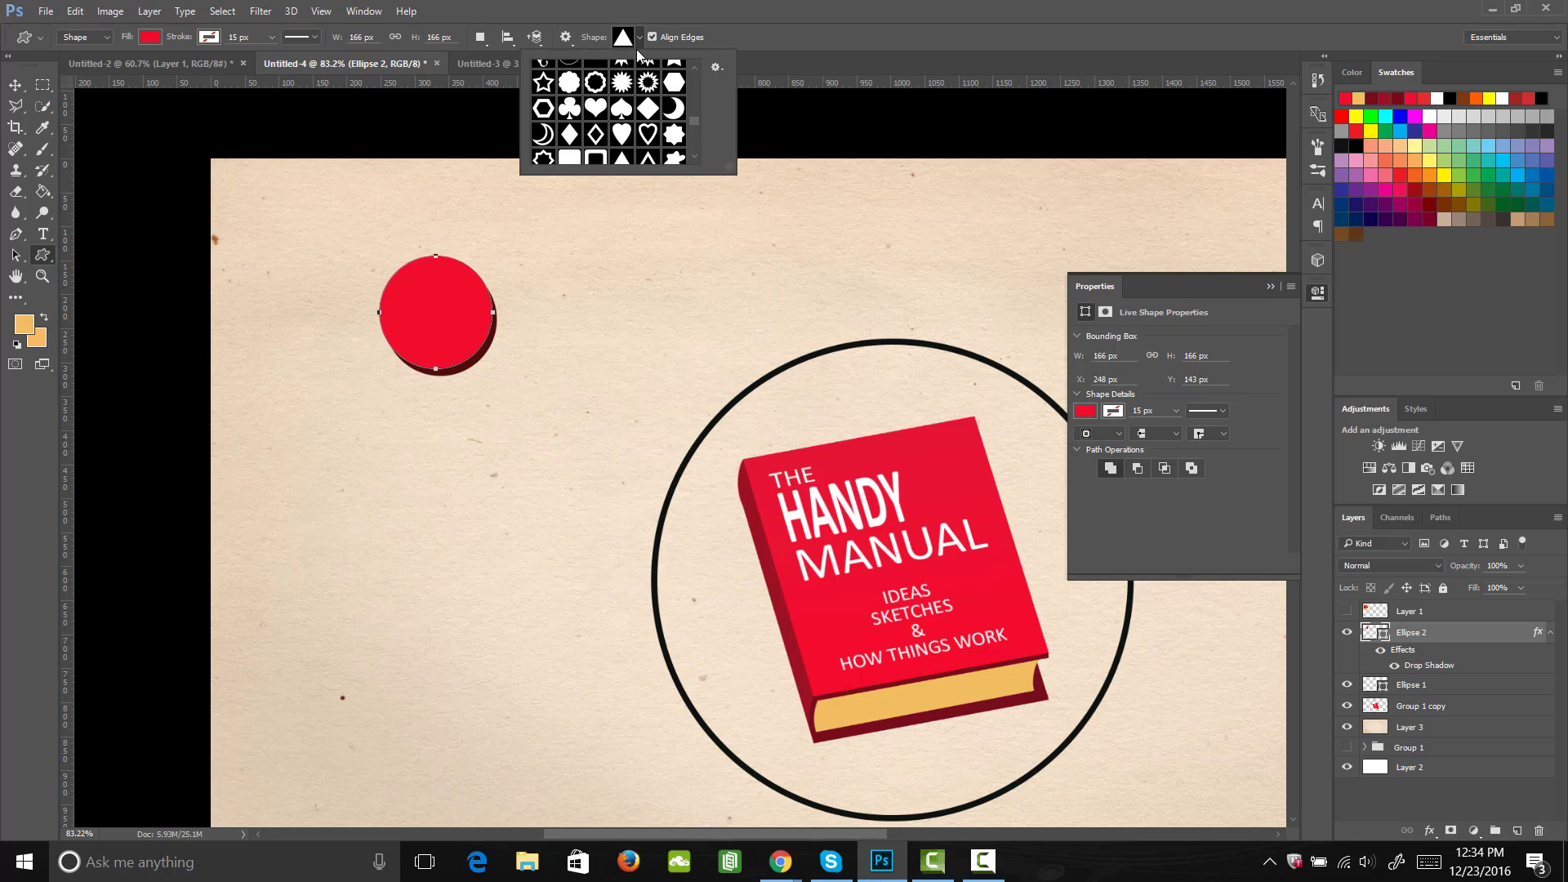
pyautogui.click(722, 67)
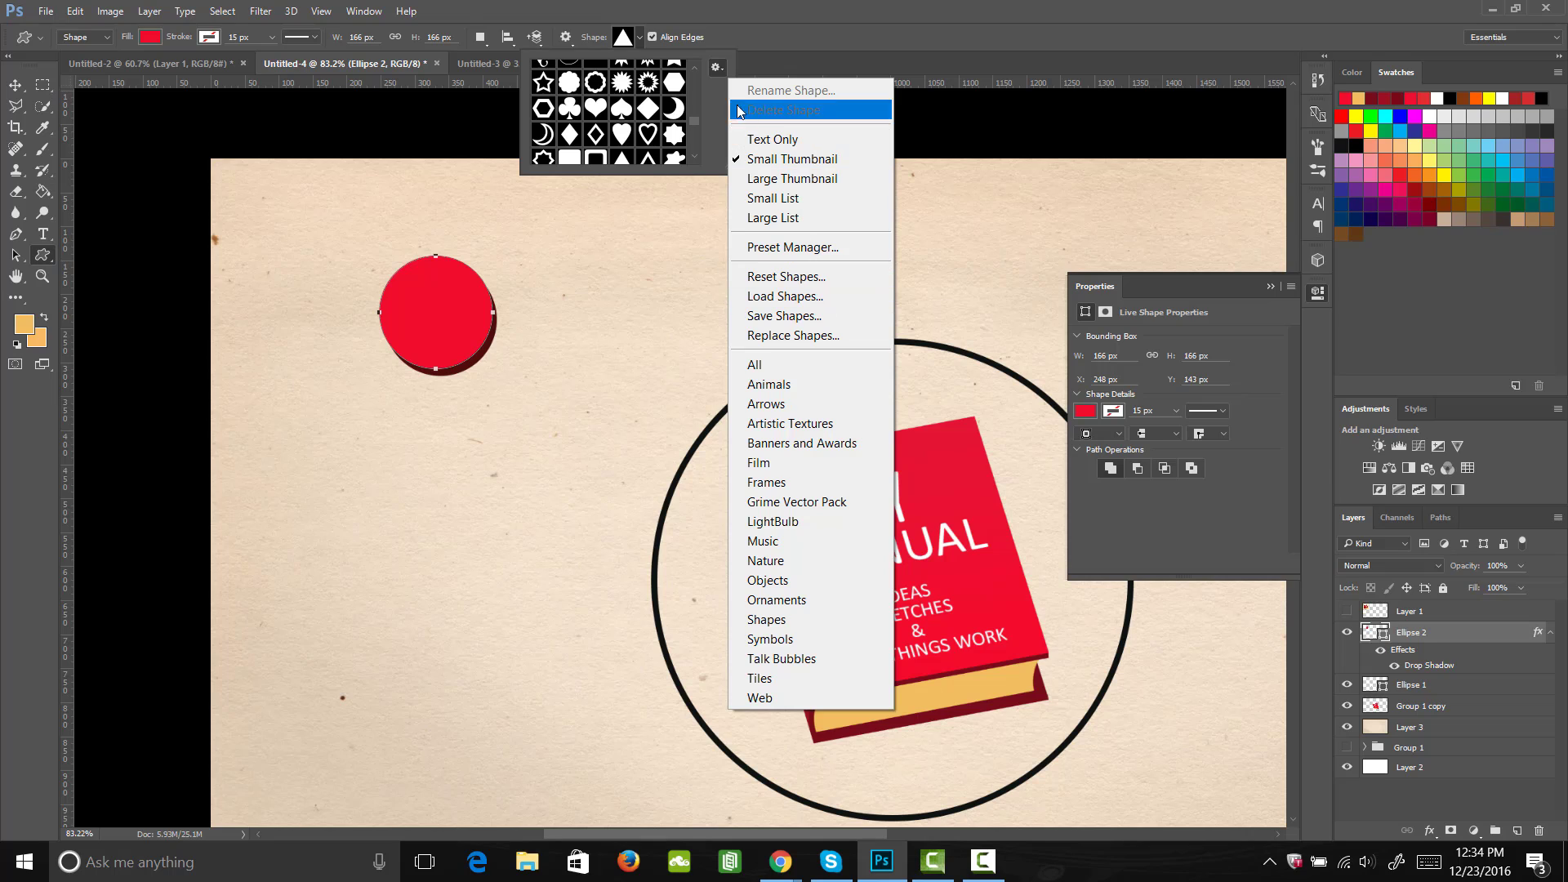
pyautogui.click(559, 232)
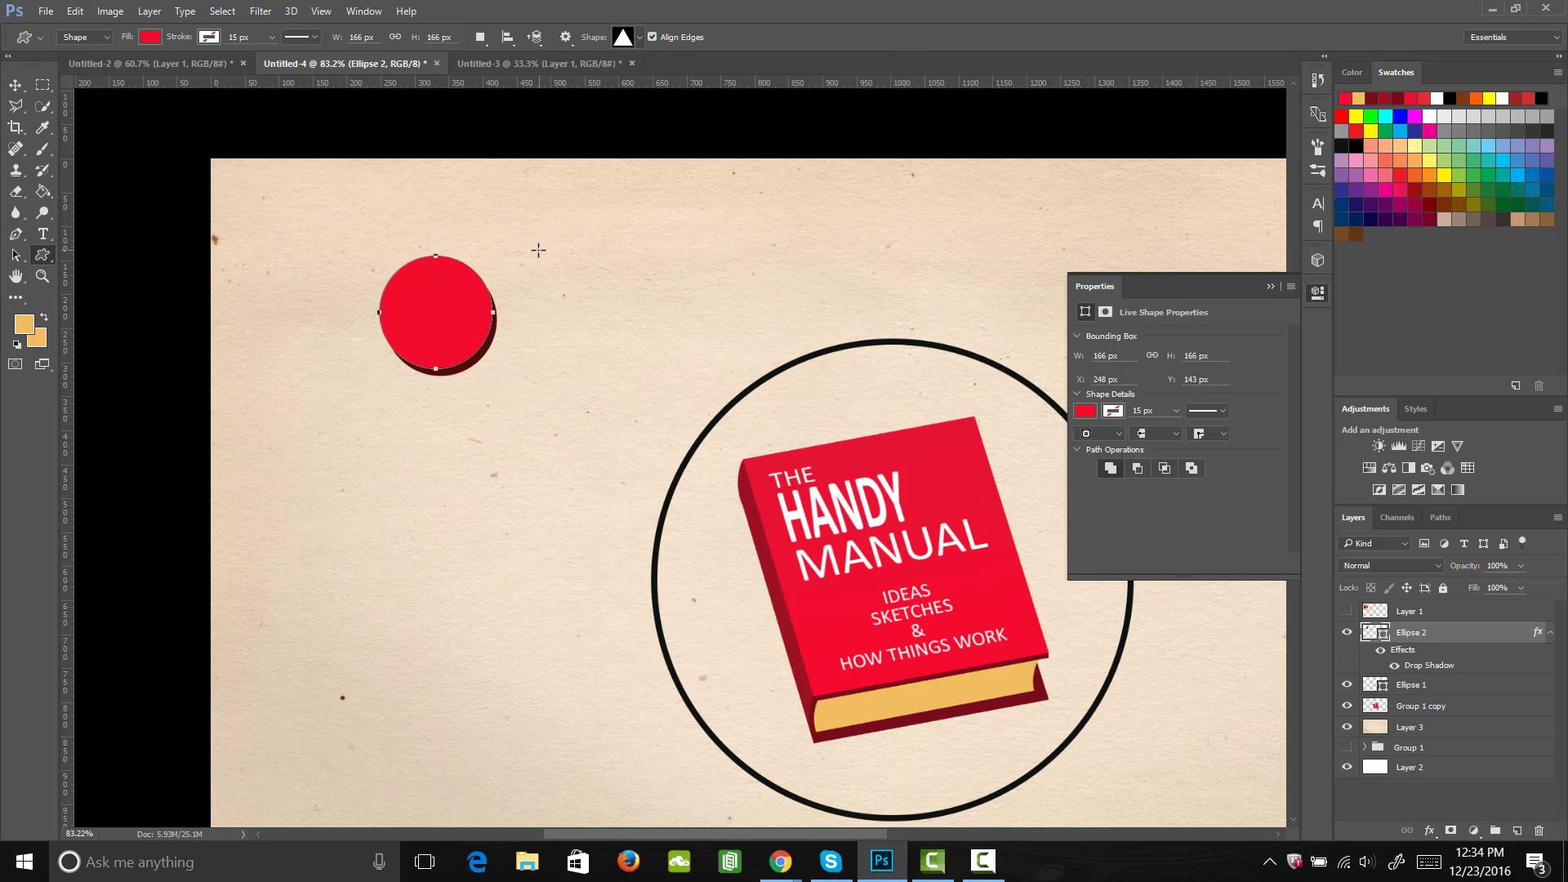
pyautogui.moveTo(406, 283); pyautogui.dragTo(432, 305)
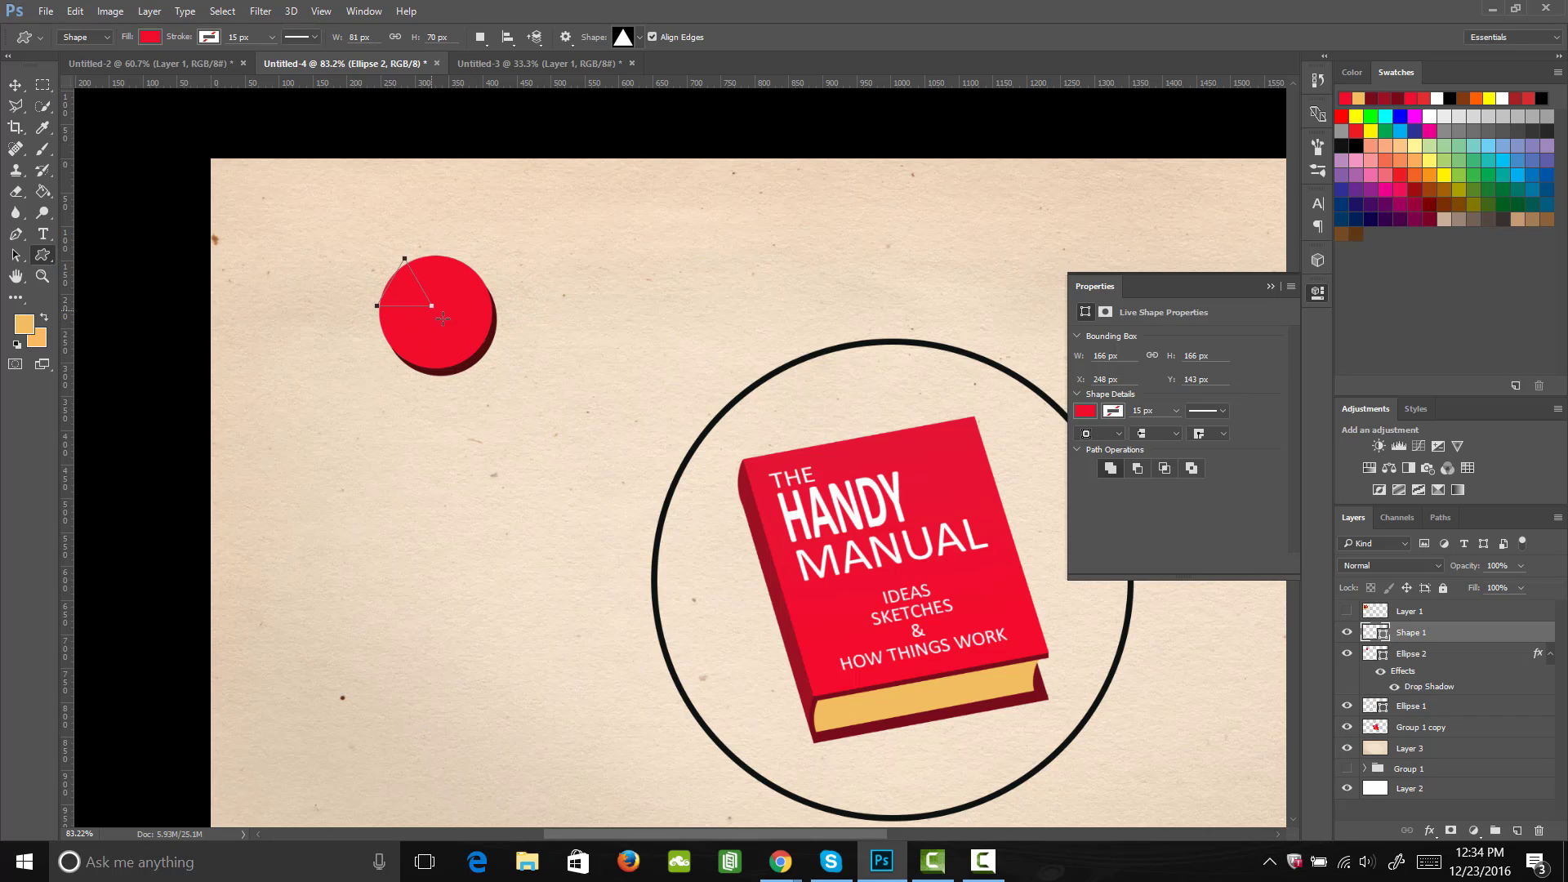
# Step: Fill the triangle with white and move it to the centre of the small red circle
pyautogui.click(150, 38)
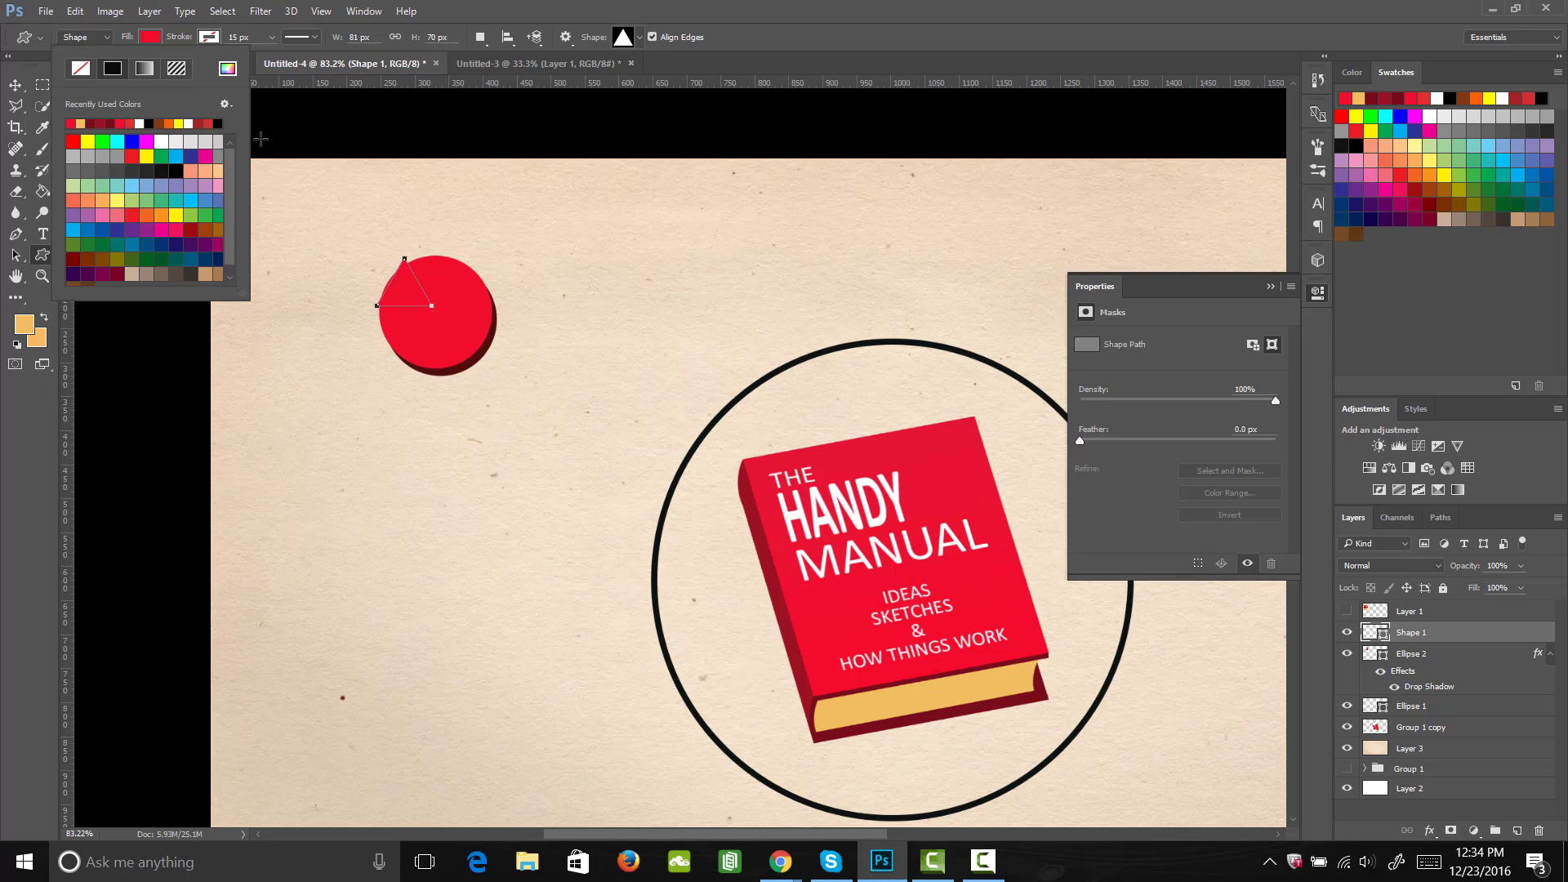
pyautogui.click(190, 123)
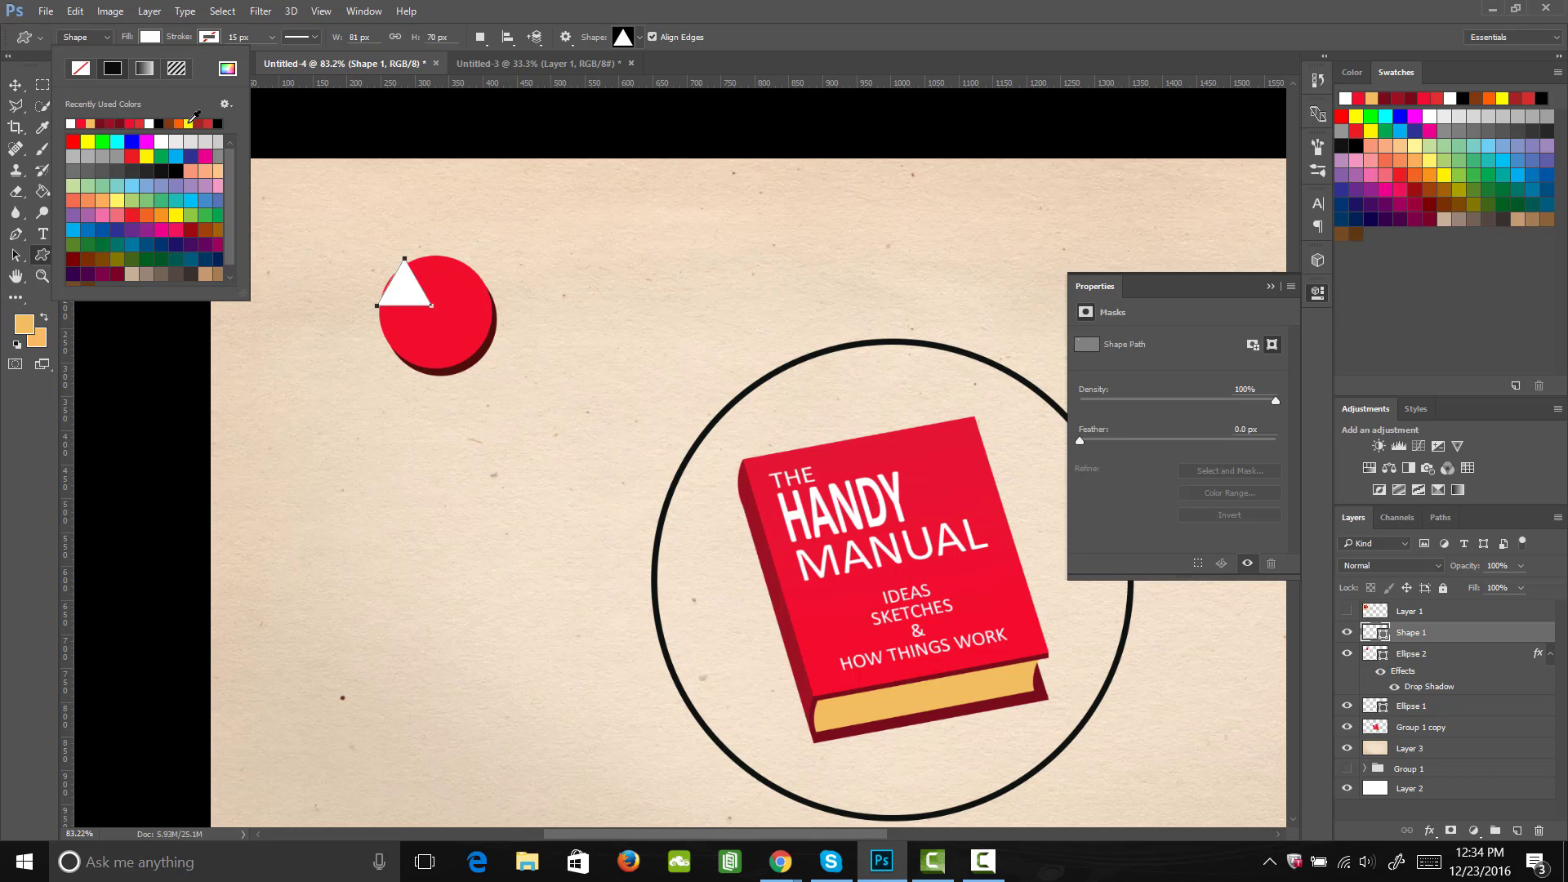
pyautogui.click(409, 296)
pyautogui.press('v')
pyautogui.moveTo(408, 295); pyautogui.dragTo(440, 325)
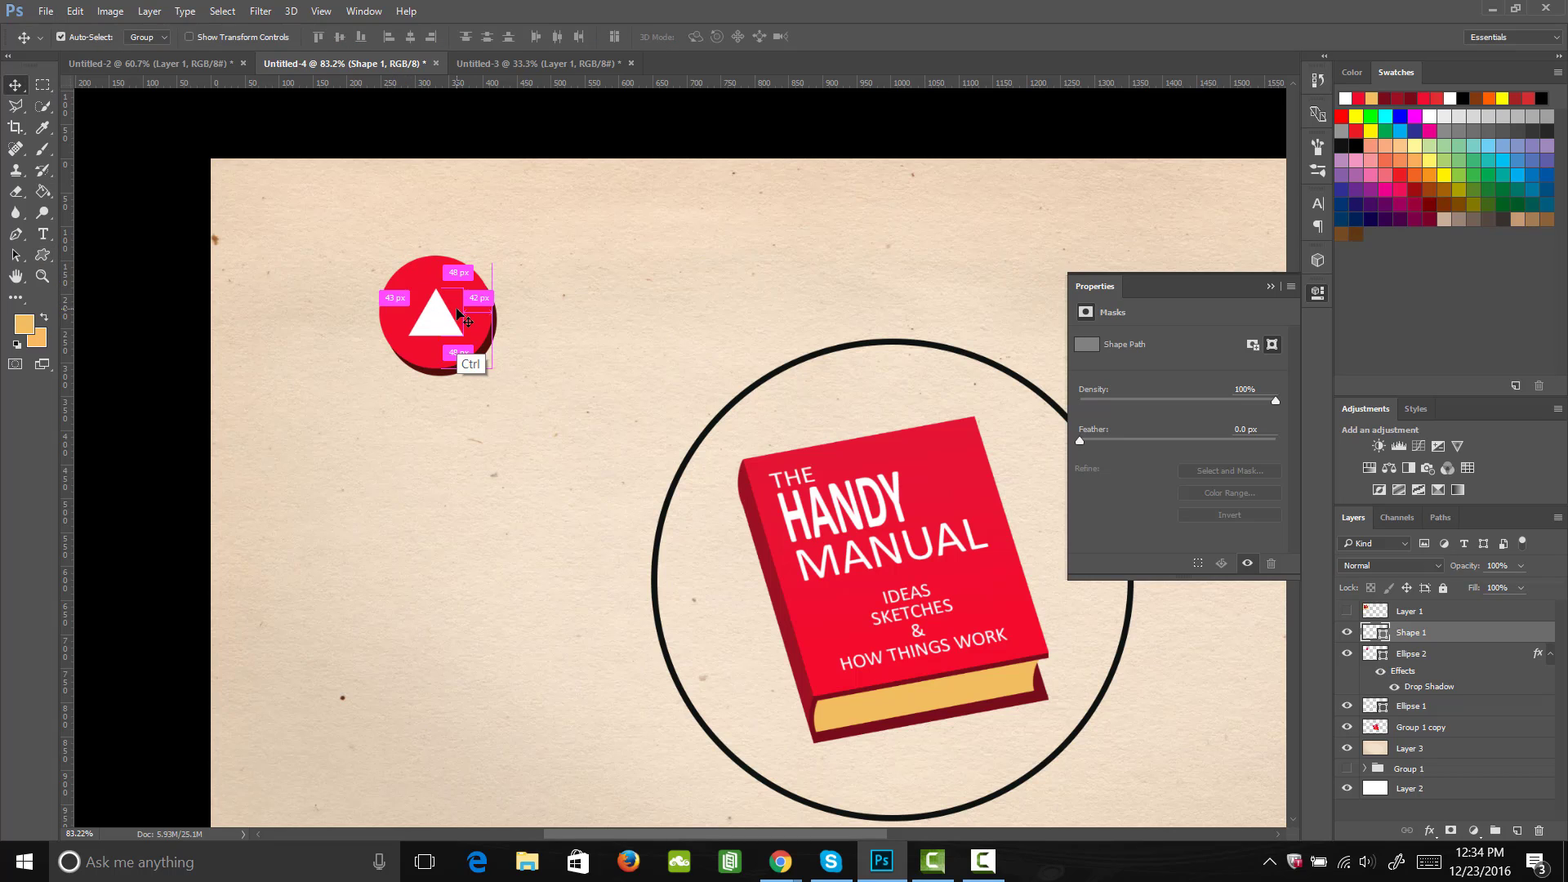
# Step: Rotate the white triangle to -30° with Free Transform so it points right, and nudge it into the circle's centre
pyautogui.hotkey('ctrl', 't')
pyautogui.moveTo(512, 280); pyautogui.dragTo(490, 255)
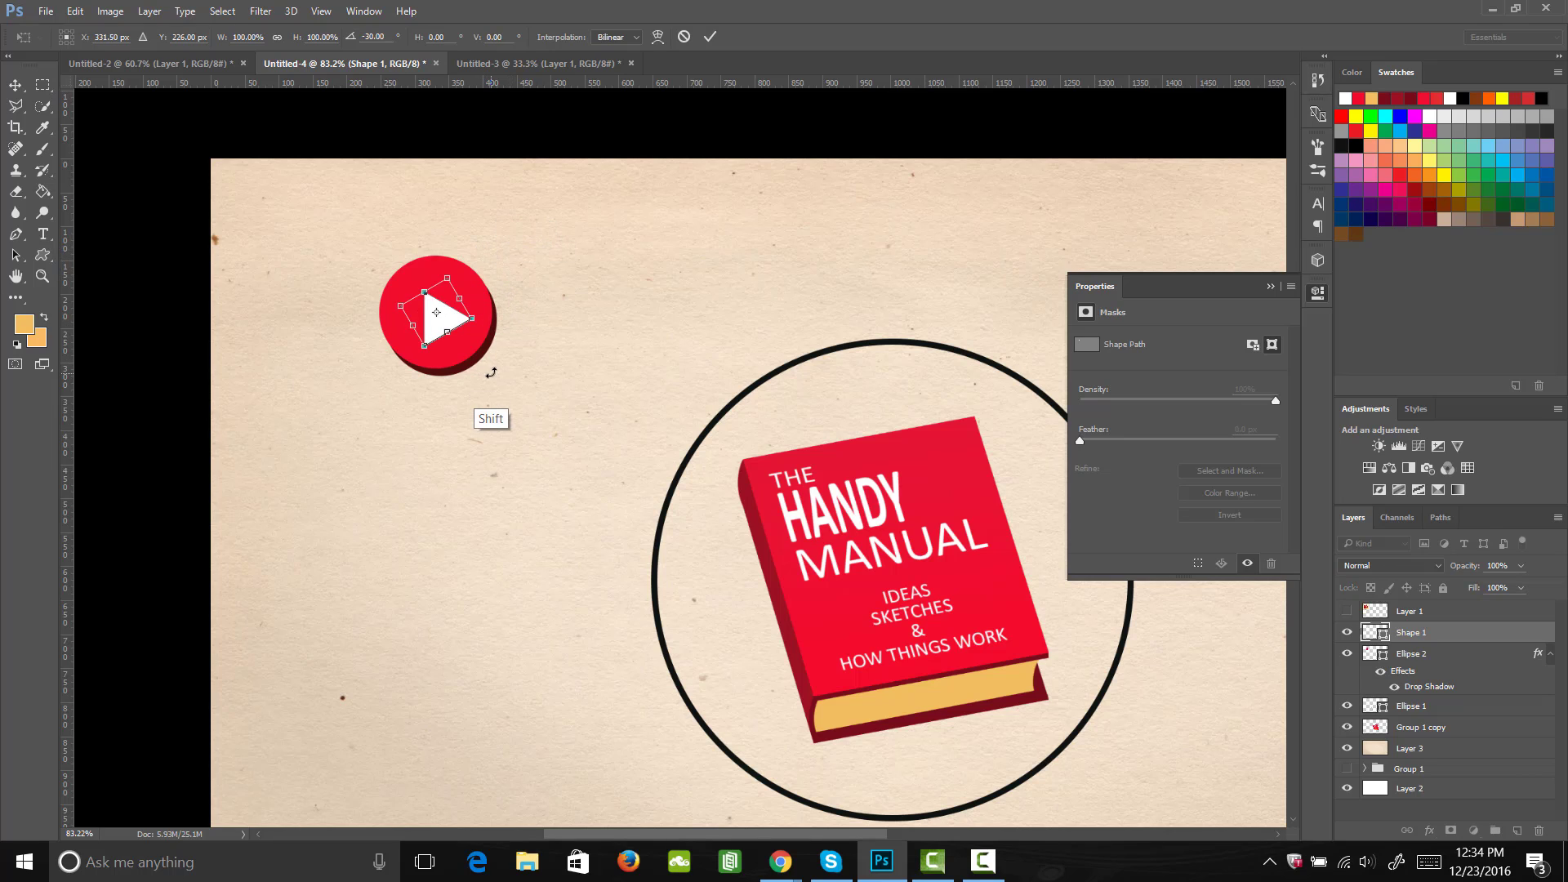
pyautogui.press('Return')
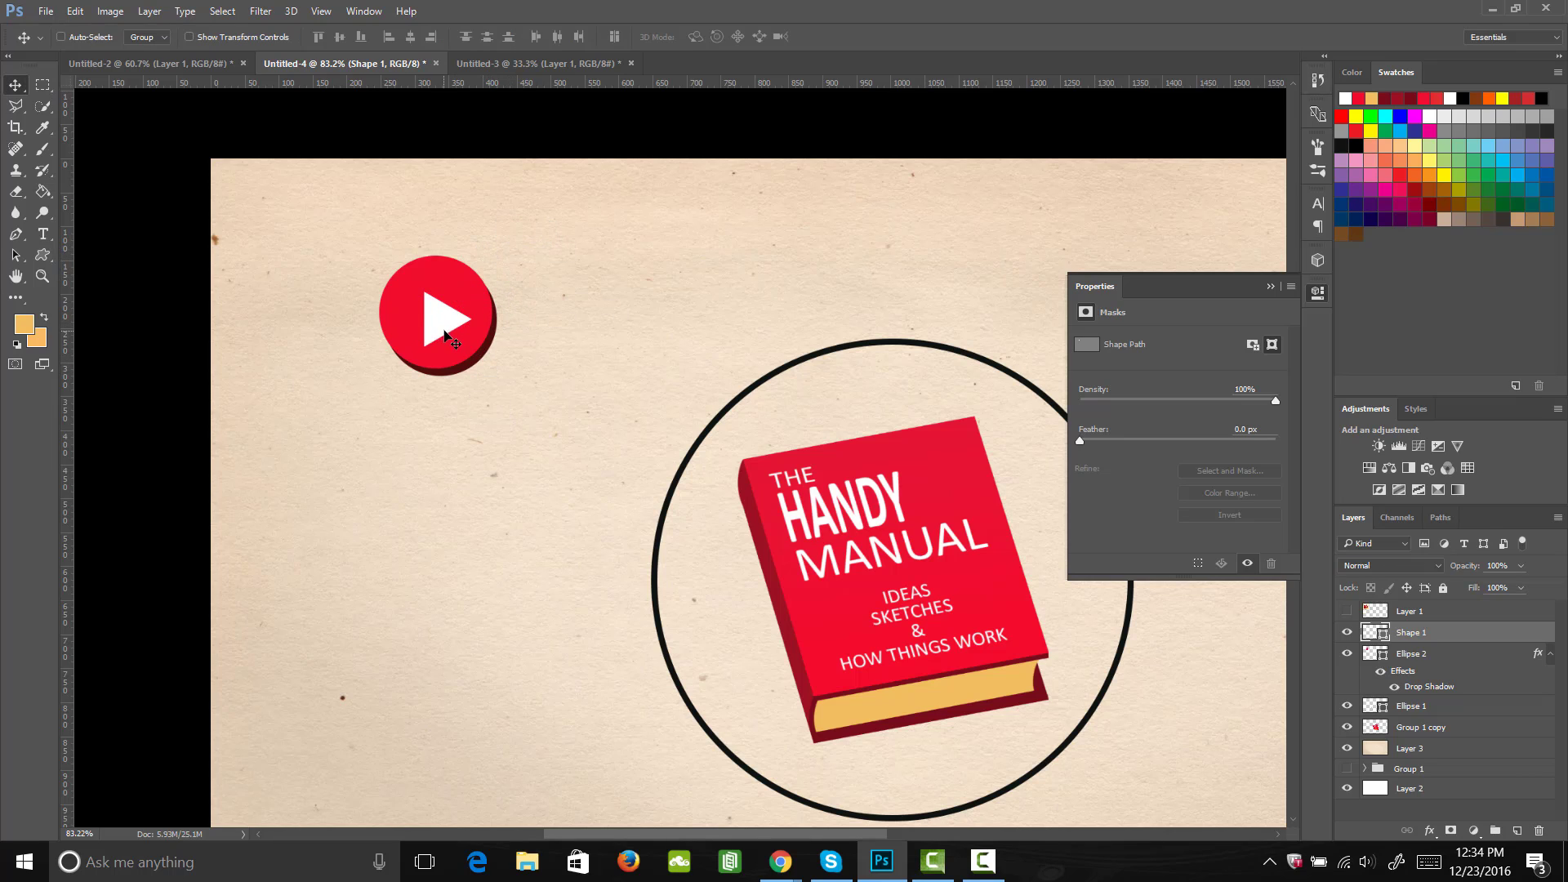
pyautogui.moveTo(474, 315); pyautogui.dragTo(469, 308)
# Step: Add the text "Fig" on the empty paper right of the black circle and turn off All Caps
pyautogui.press('h')
pyautogui.moveTo(1054, 657); pyautogui.dragTo(484, 546)
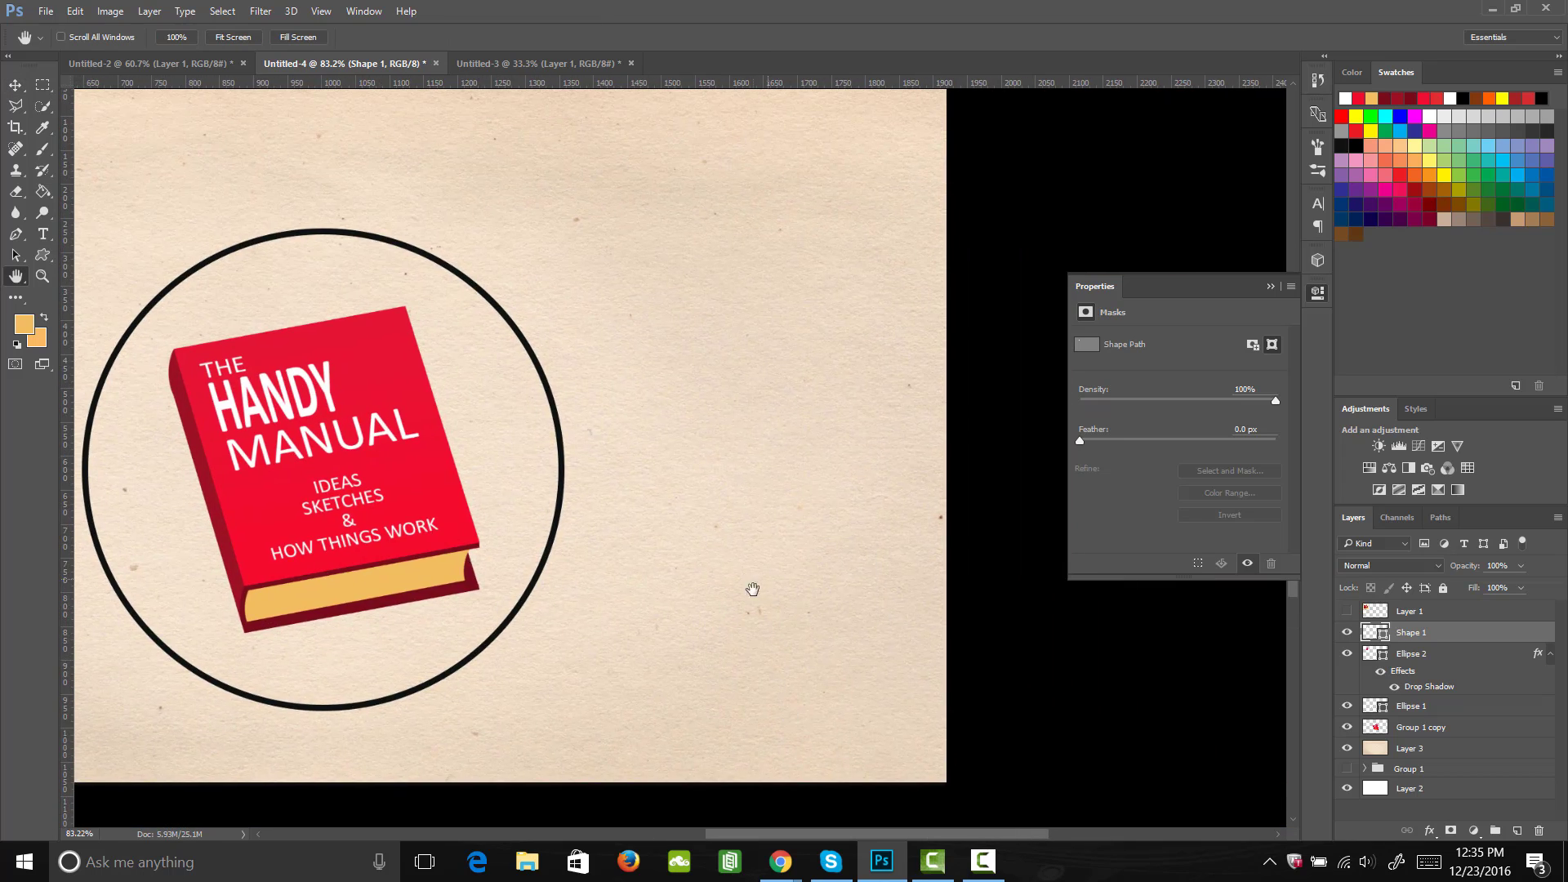
pyautogui.press('t')
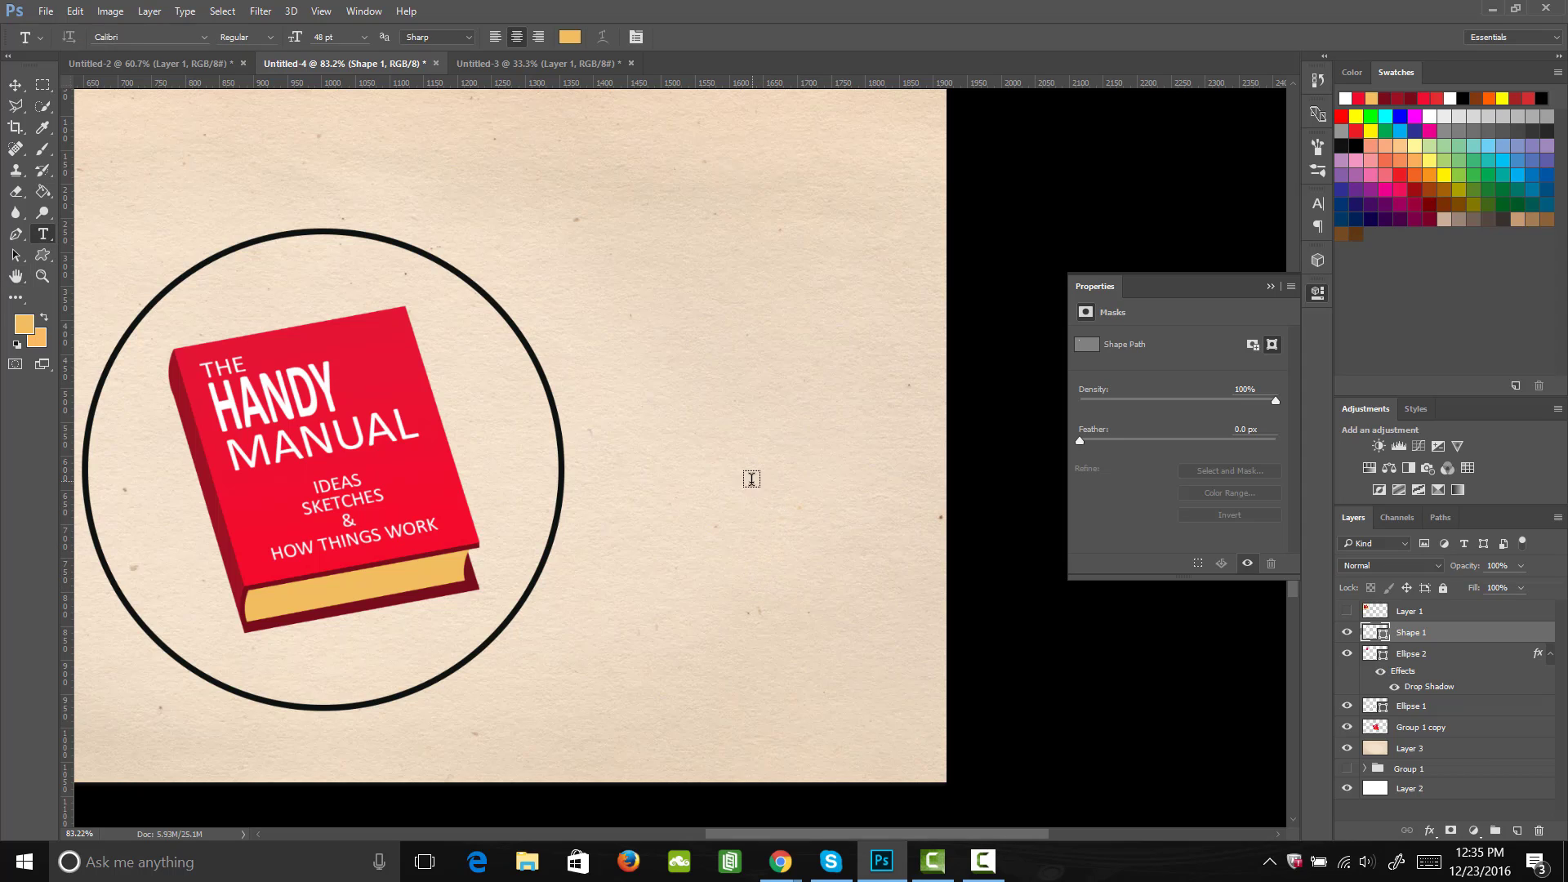
pyautogui.click(717, 483)
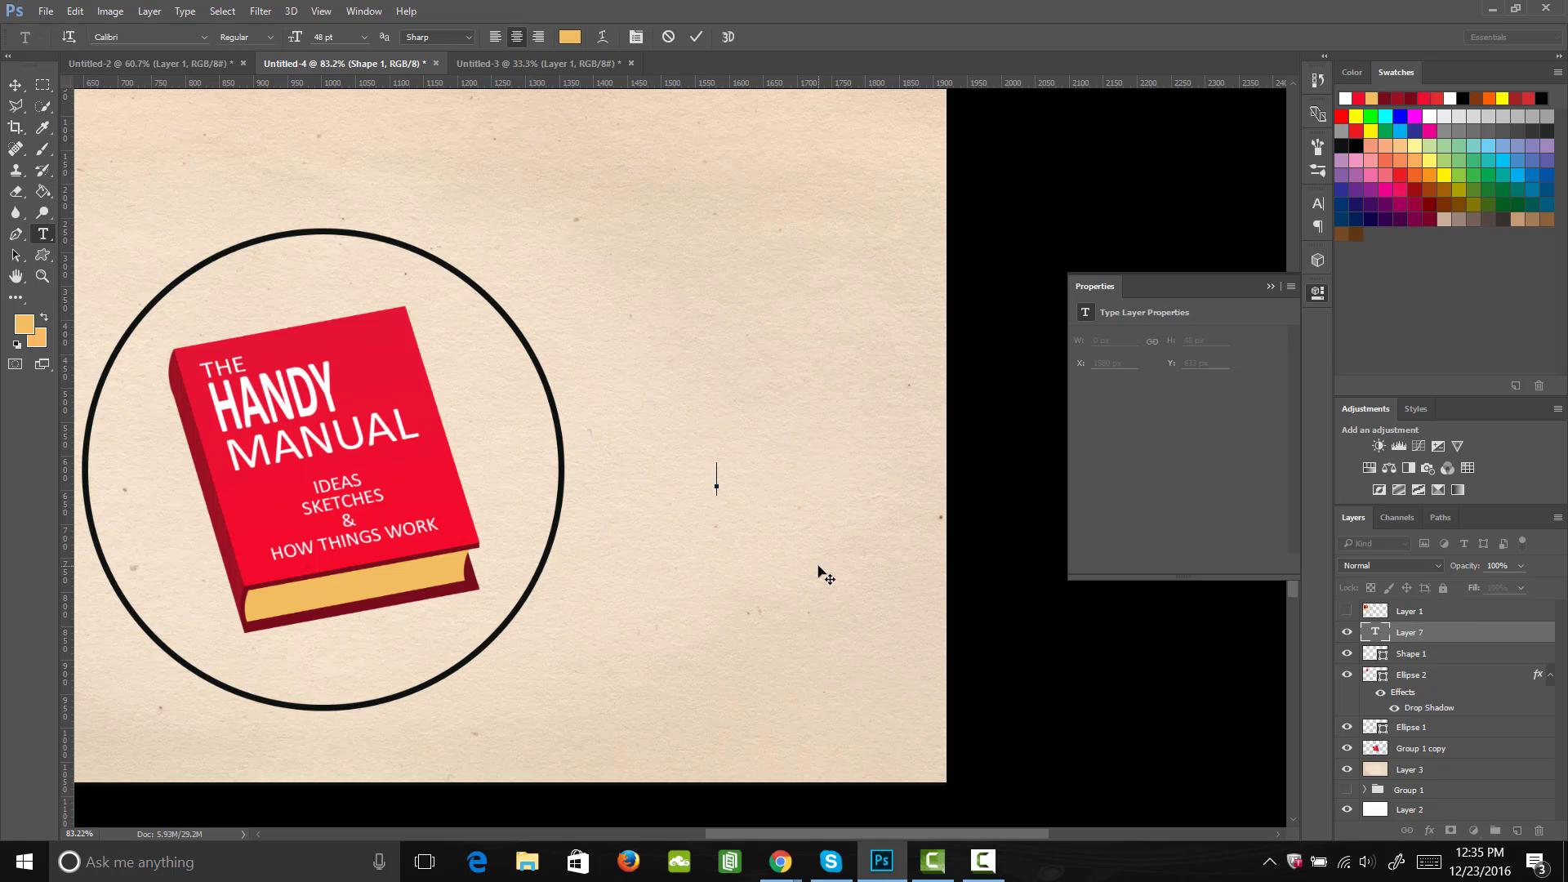
pyautogui.write('FIG')
pyautogui.moveTo(743, 480); pyautogui.dragTo(634, 483)
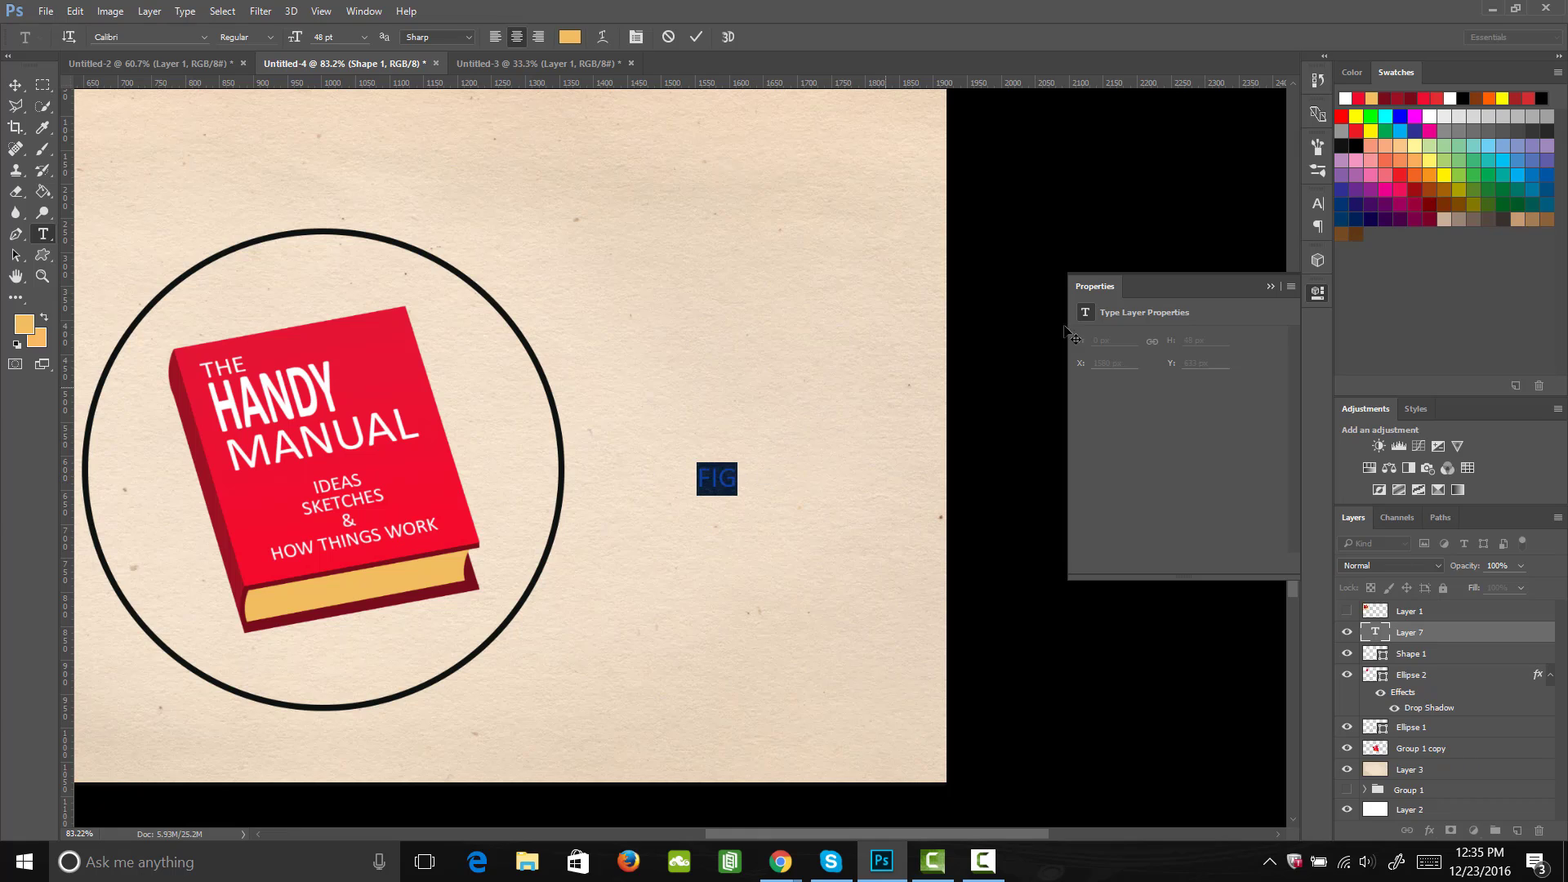
pyautogui.click(1319, 204)
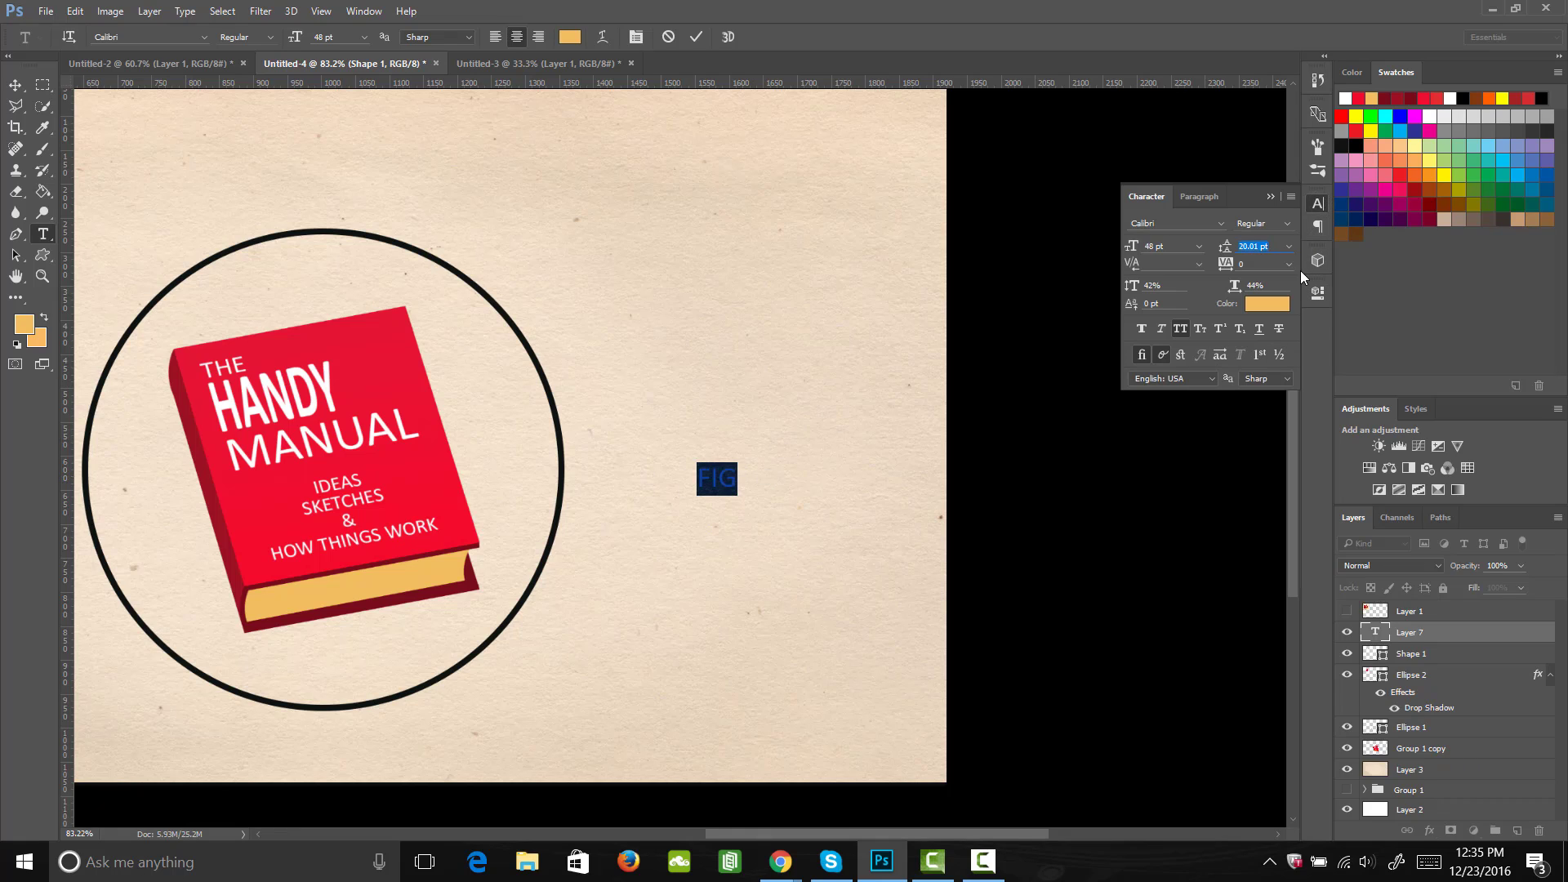
pyautogui.click(1181, 330)
# Step: Set the font of the "Fig" text to Georgia with the Italic style
pyautogui.click(204, 38)
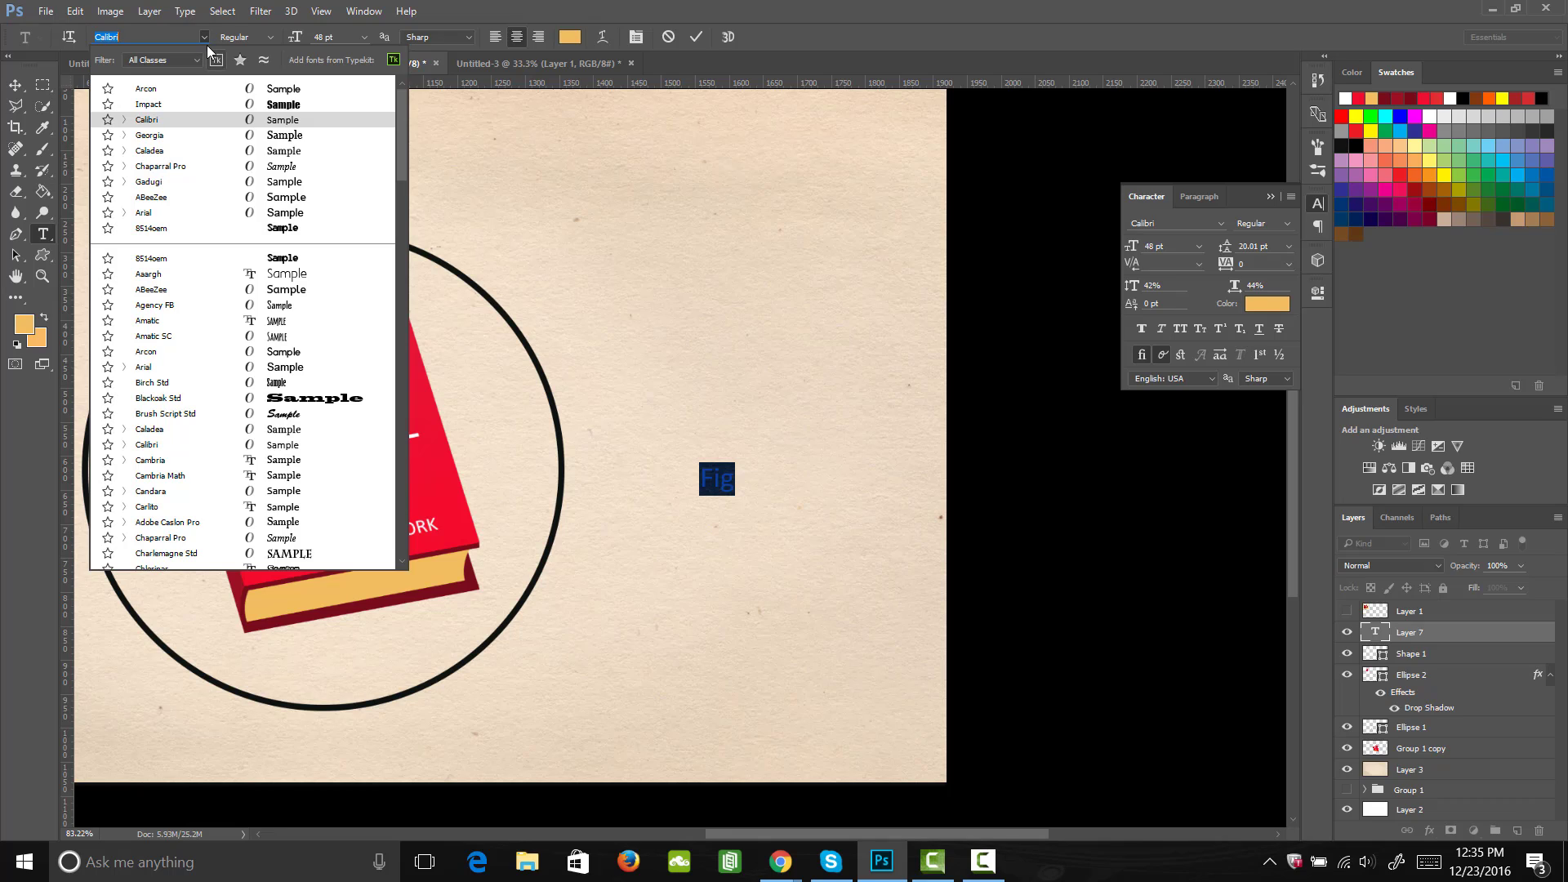
pyautogui.press('Up')
pyautogui.press('Up')
pyautogui.press('Down')
pyautogui.press('Down')
pyautogui.press('Down')
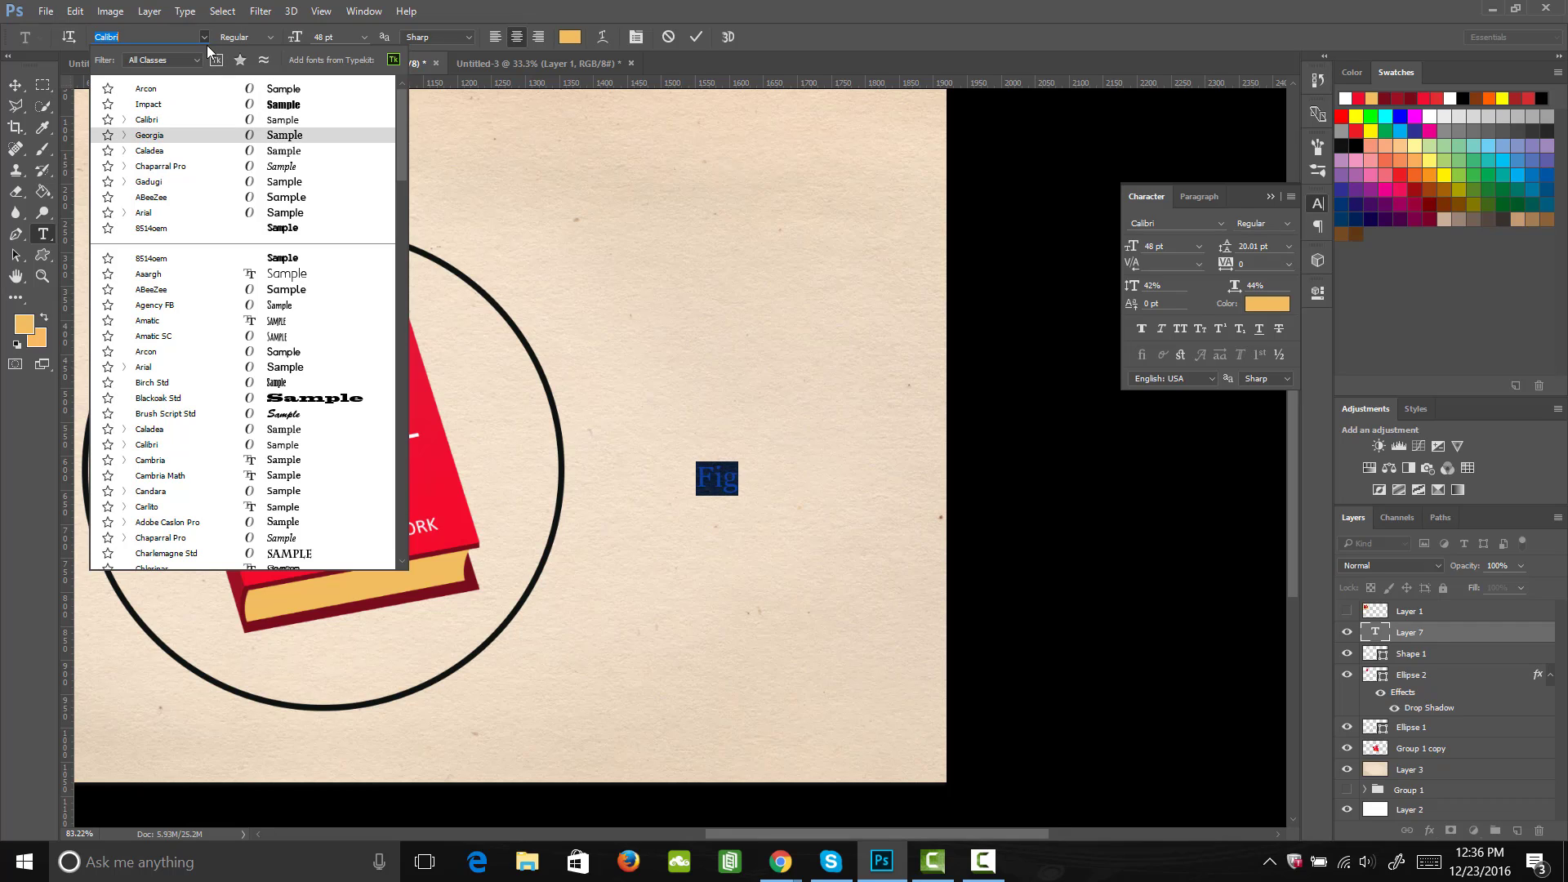
pyautogui.press('Return')
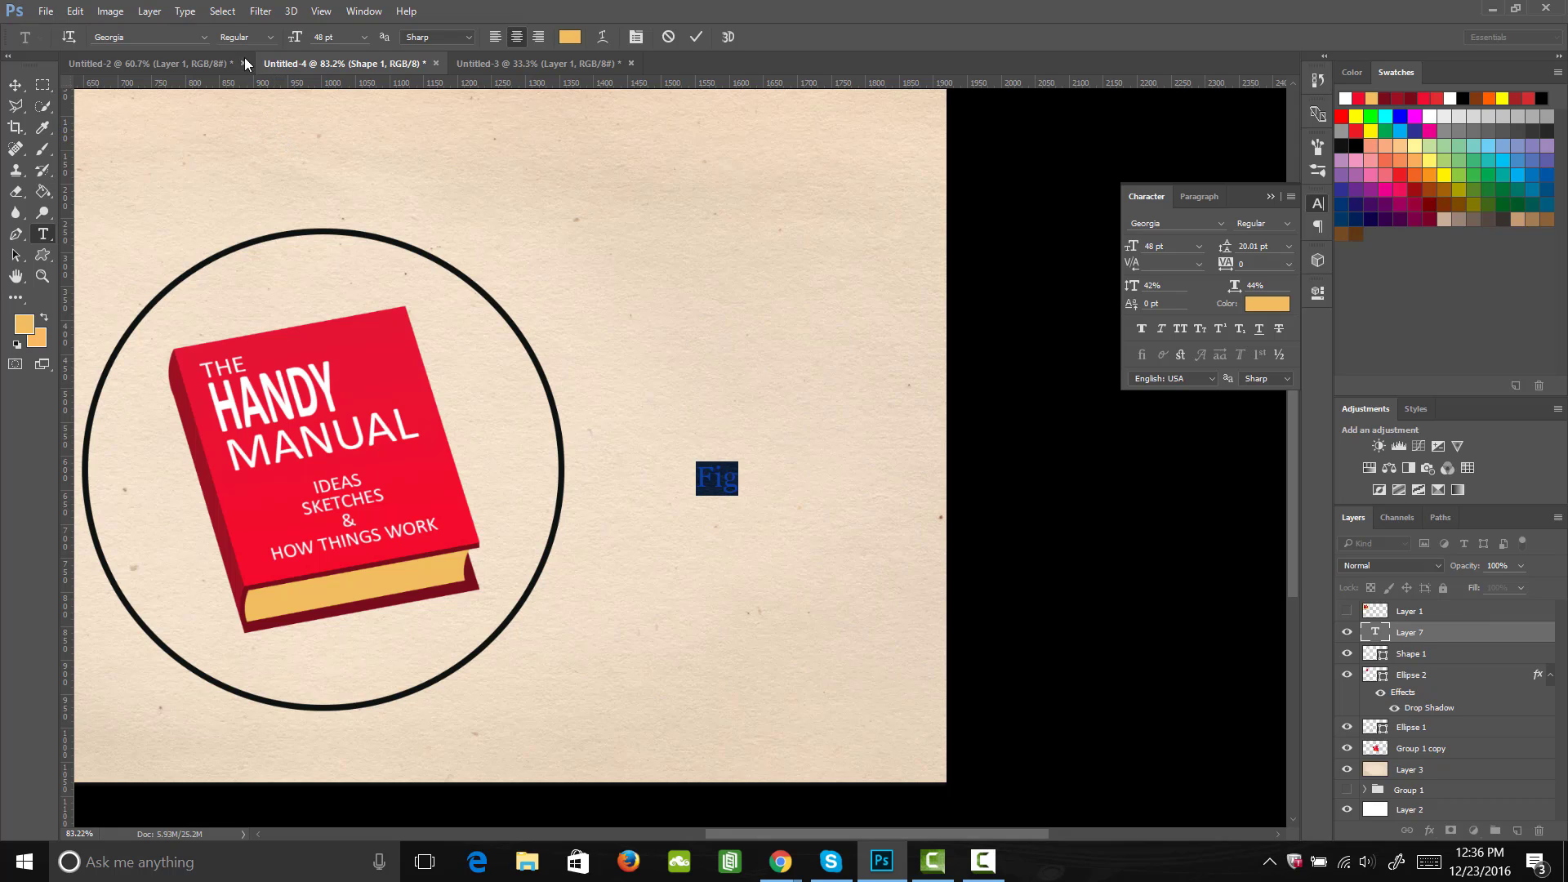
pyautogui.click(269, 38)
pyautogui.click(277, 65)
# Step: Add a period after "Fig", set the text colour to near-black, and commit the text
pyautogui.click(738, 483)
pyautogui.write('.')
pyautogui.moveTo(744, 480); pyautogui.dragTo(645, 477)
pyautogui.click(1275, 304)
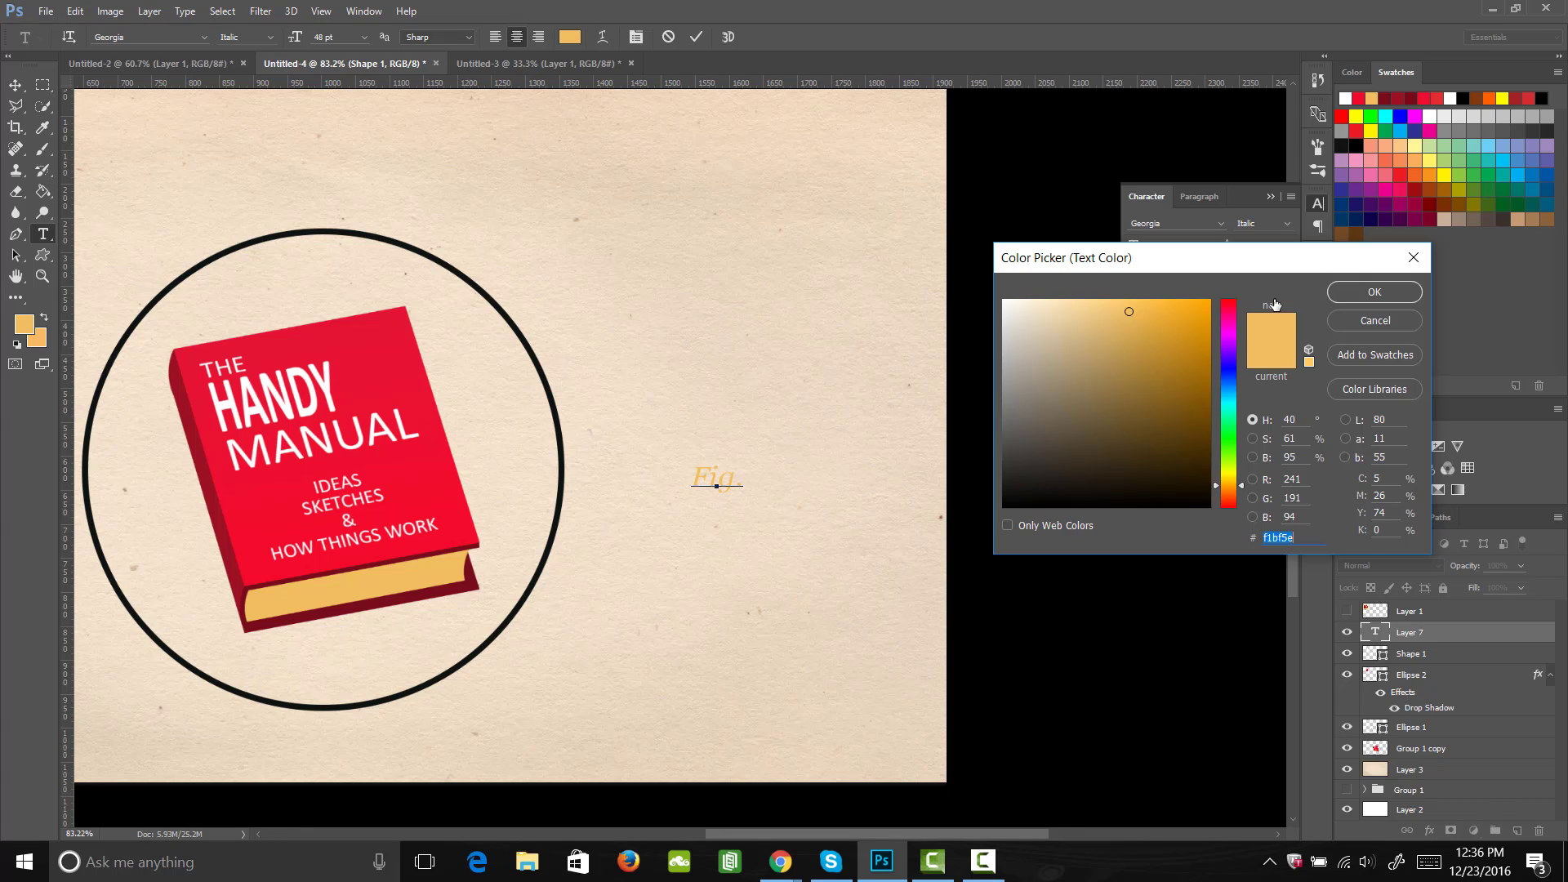
pyautogui.moveTo(1173, 470)
pyautogui.mouseDown()
pyautogui.moveTo(1260, 598)
pyautogui.moveTo(1088, 487)
pyautogui.moveTo(991, 482)
pyautogui.mouseUp()
pyautogui.click(1373, 291)
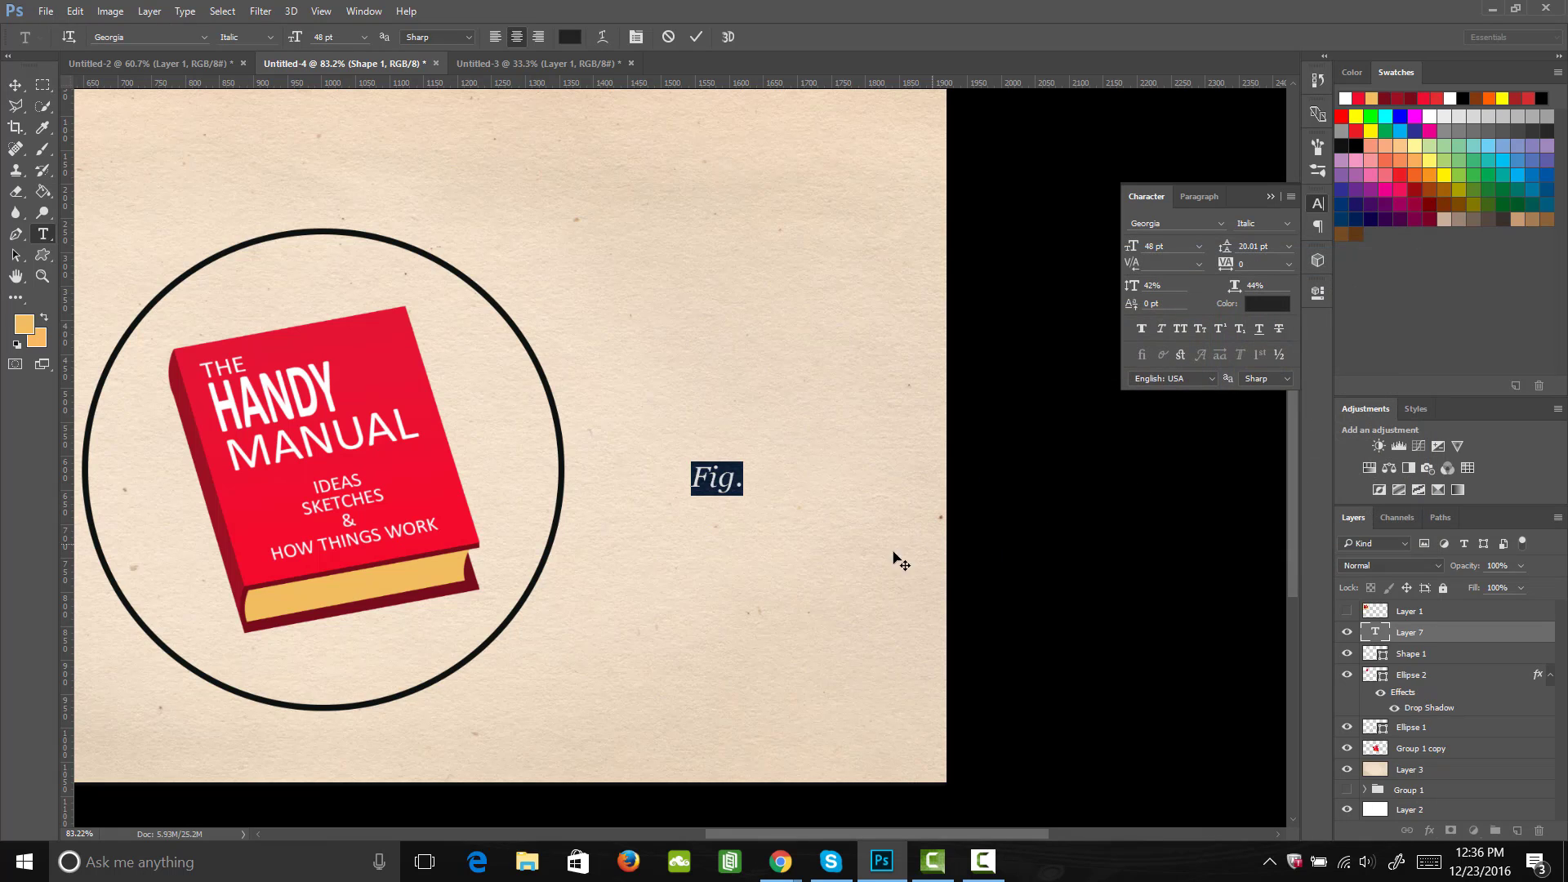
pyautogui.click(745, 505)
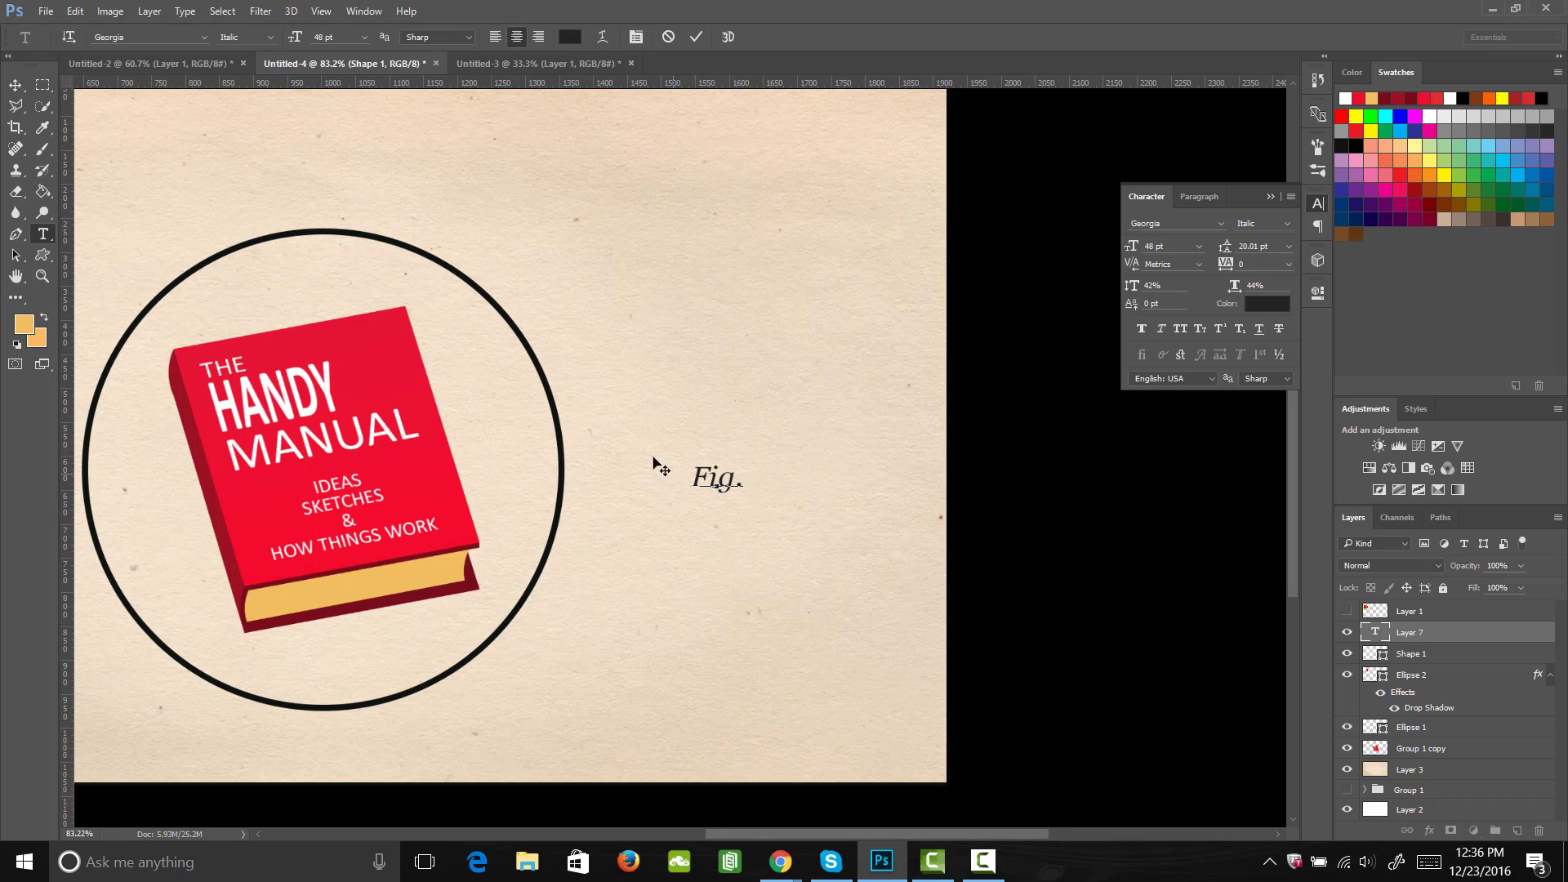
pyautogui.click(16, 85)
# Step: Add a paragraph text box on the paper below the "Fig." caption and enter "07" in it
pyautogui.press('t')
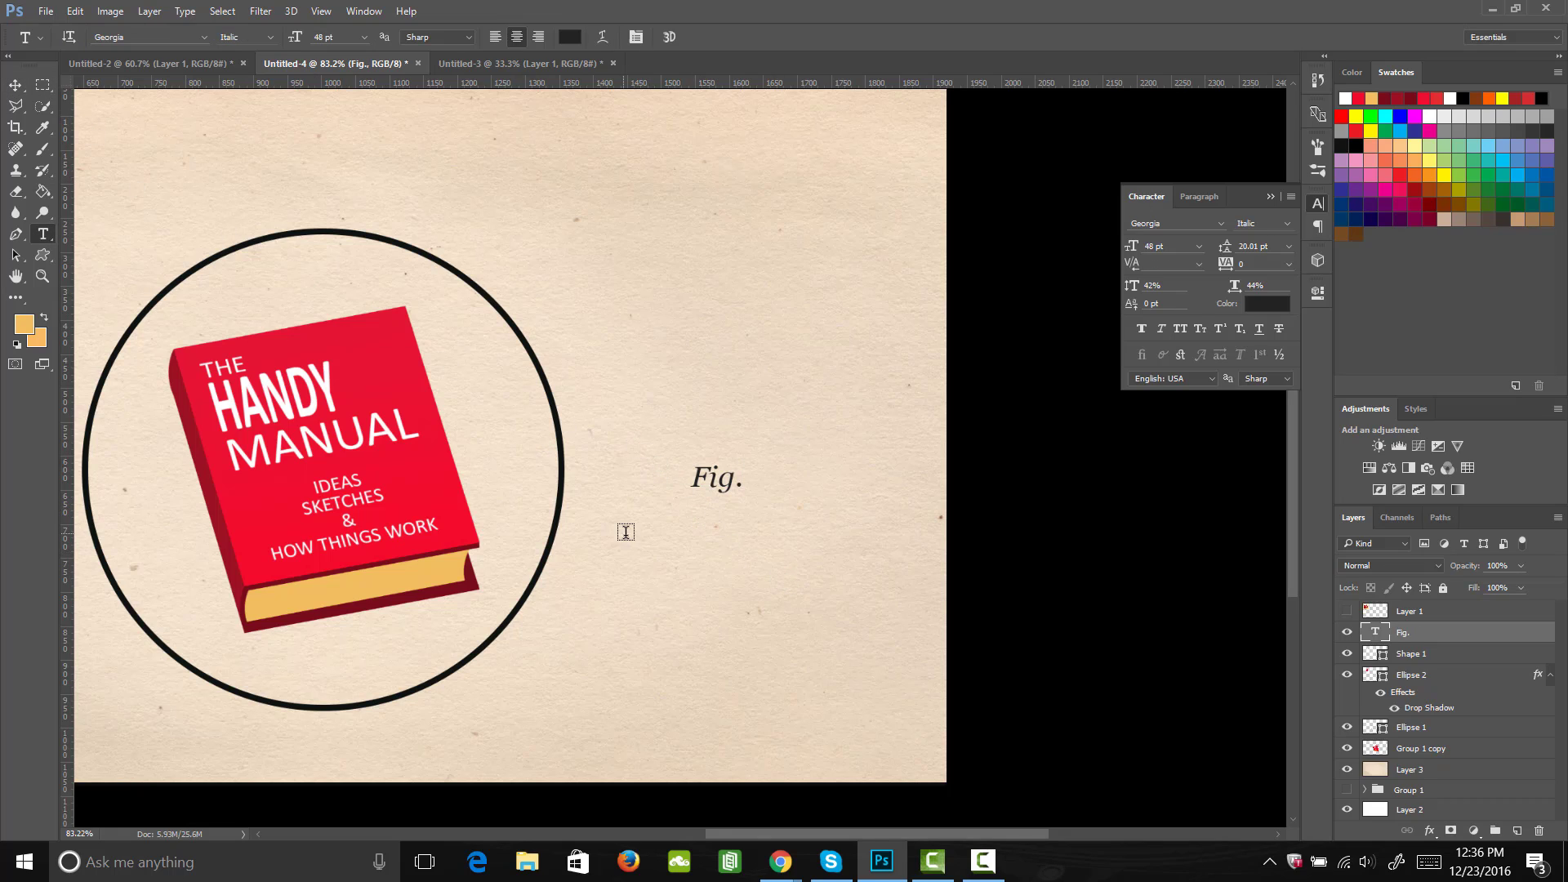
pyautogui.moveTo(692, 525); pyautogui.dragTo(917, 777)
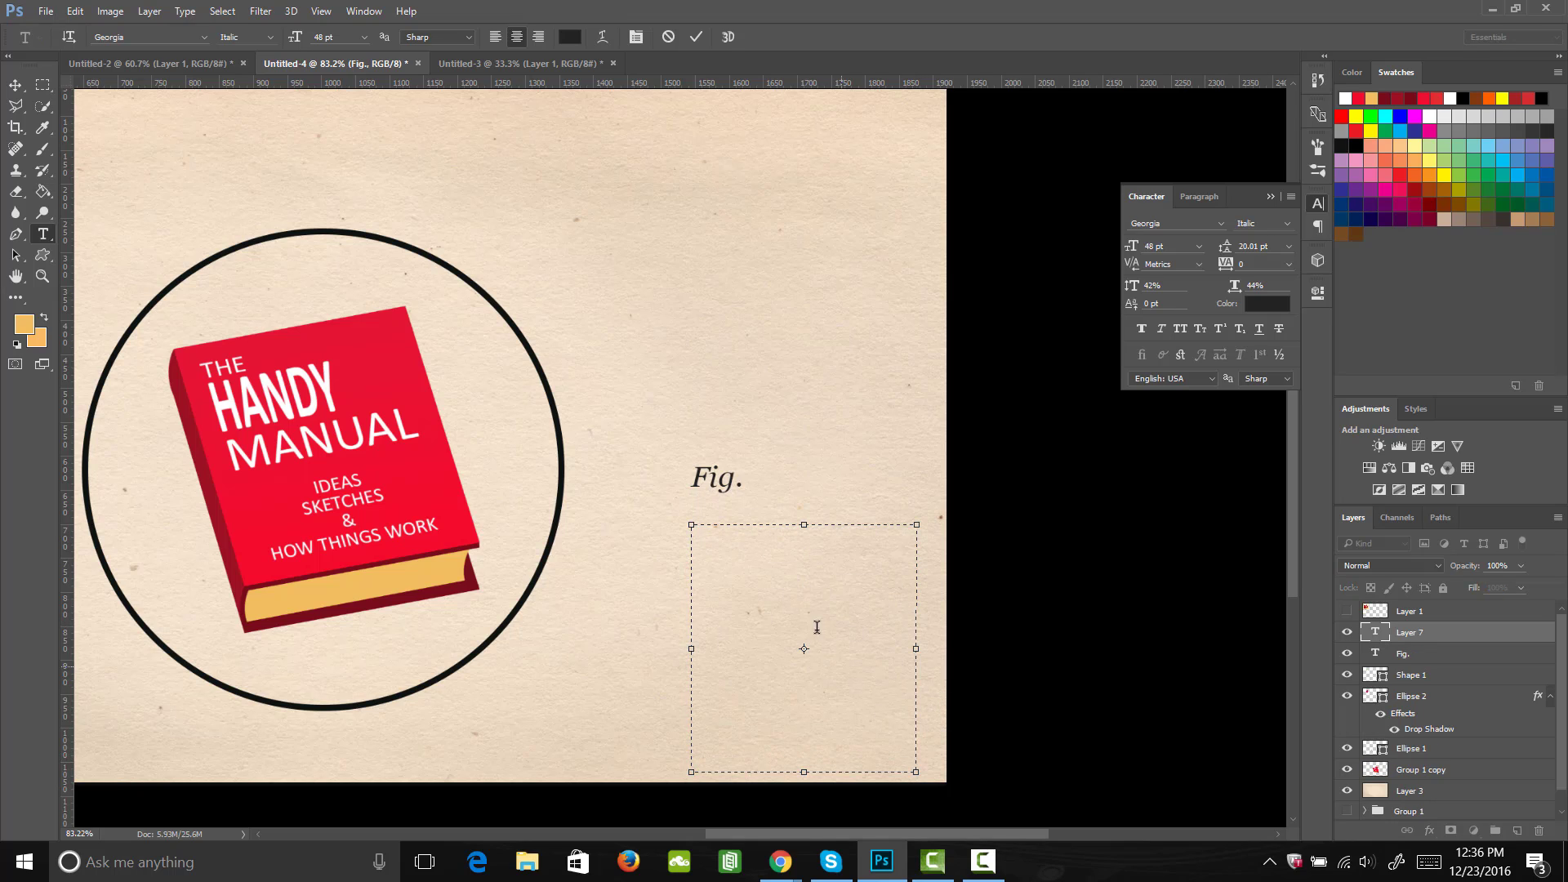
pyautogui.write('07')
# Step: Set the font of the whole "07" text to Calibri with the Bold style
pyautogui.hotkey('ctrl', 'a')
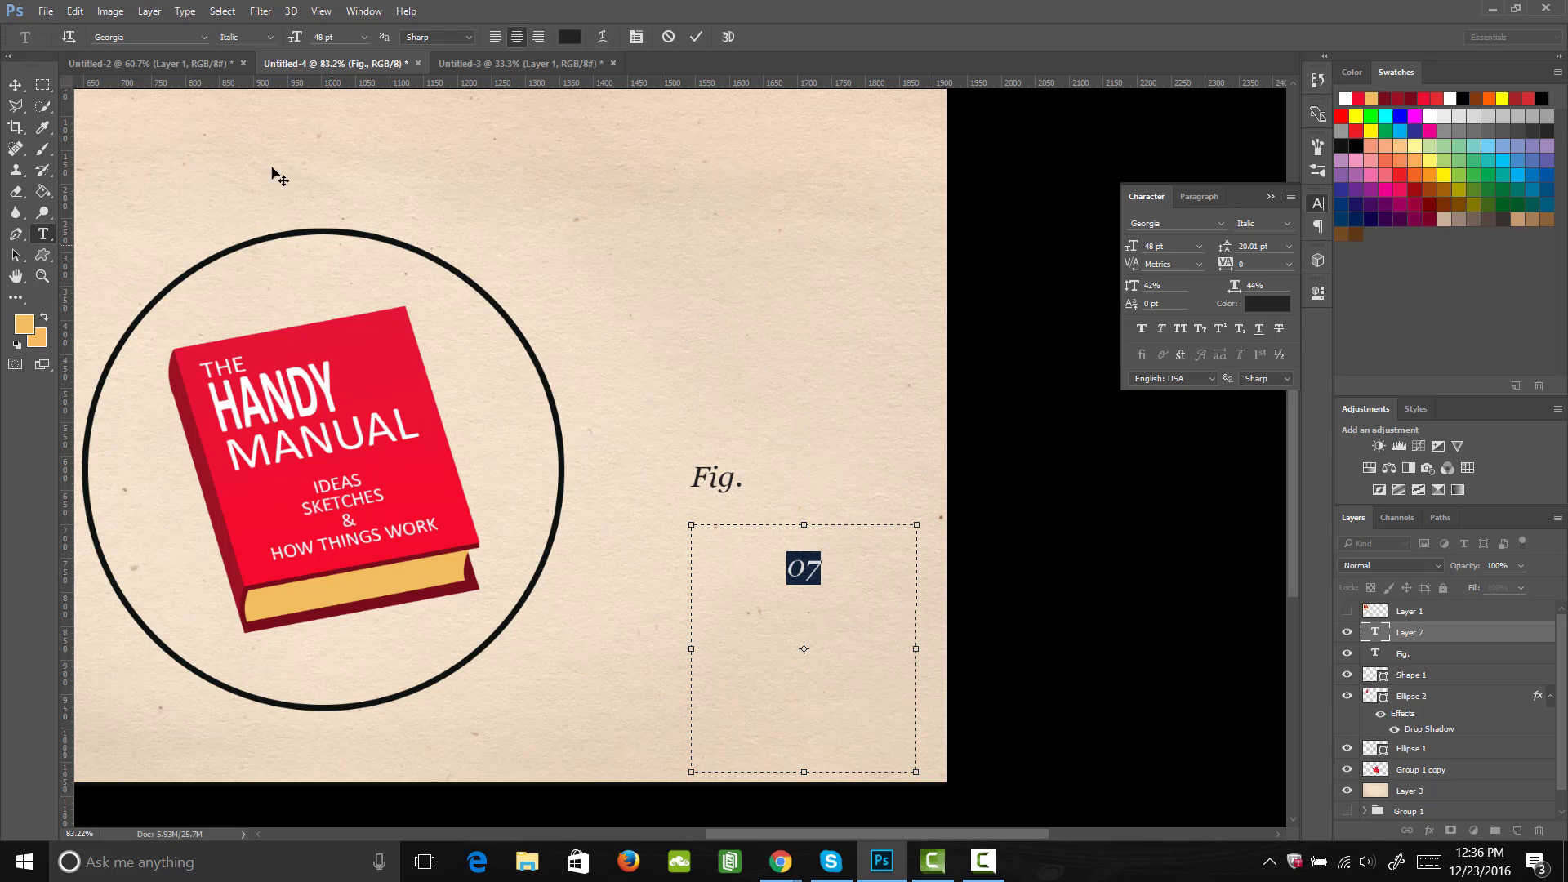
pyautogui.click(203, 44)
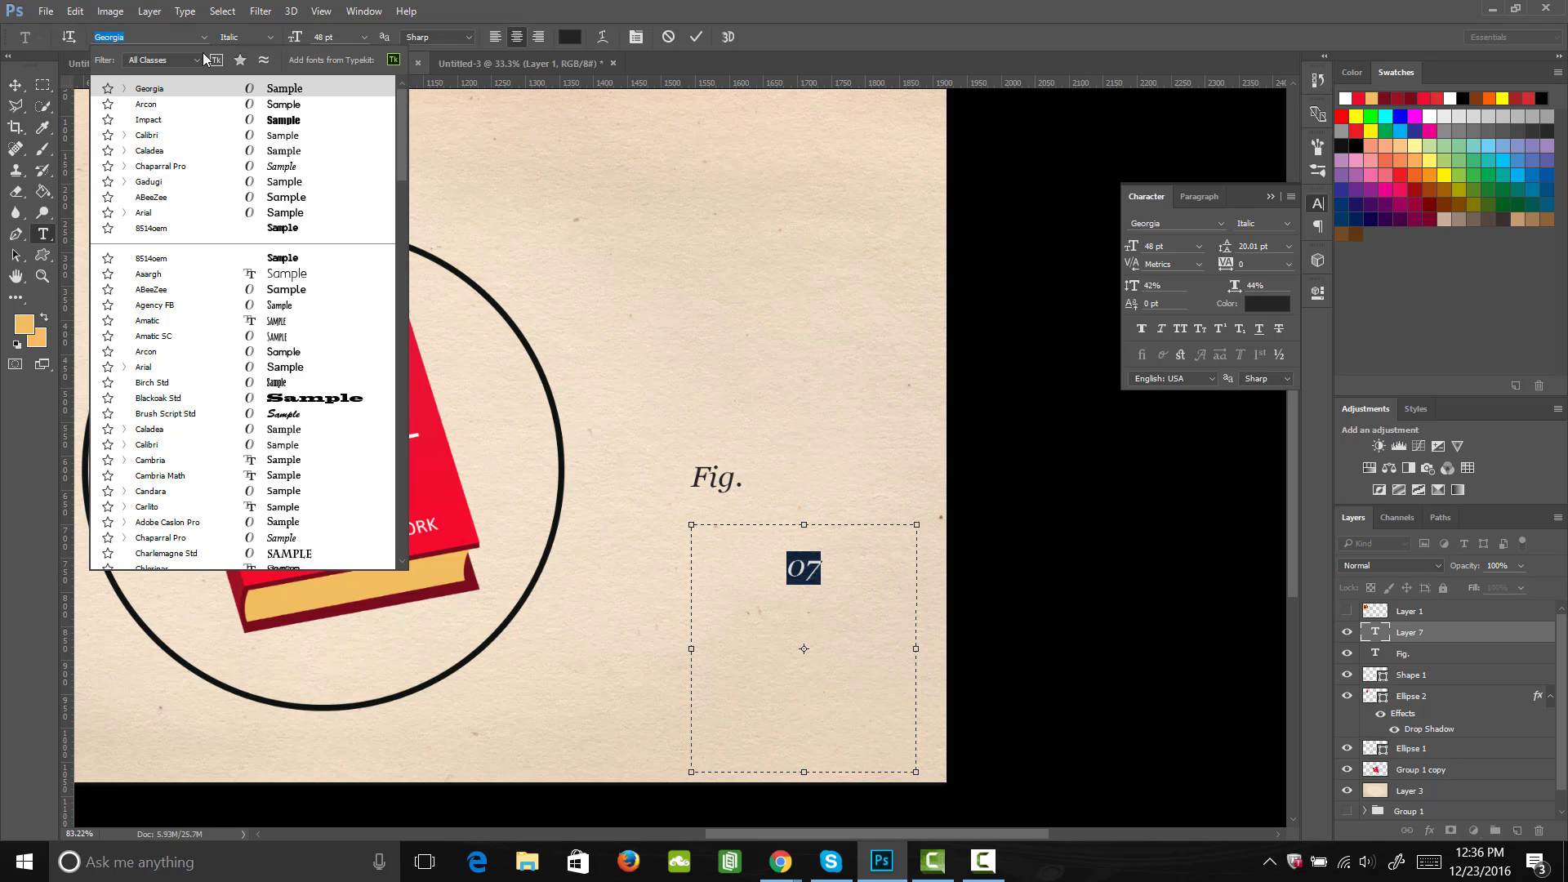
pyautogui.click(206, 136)
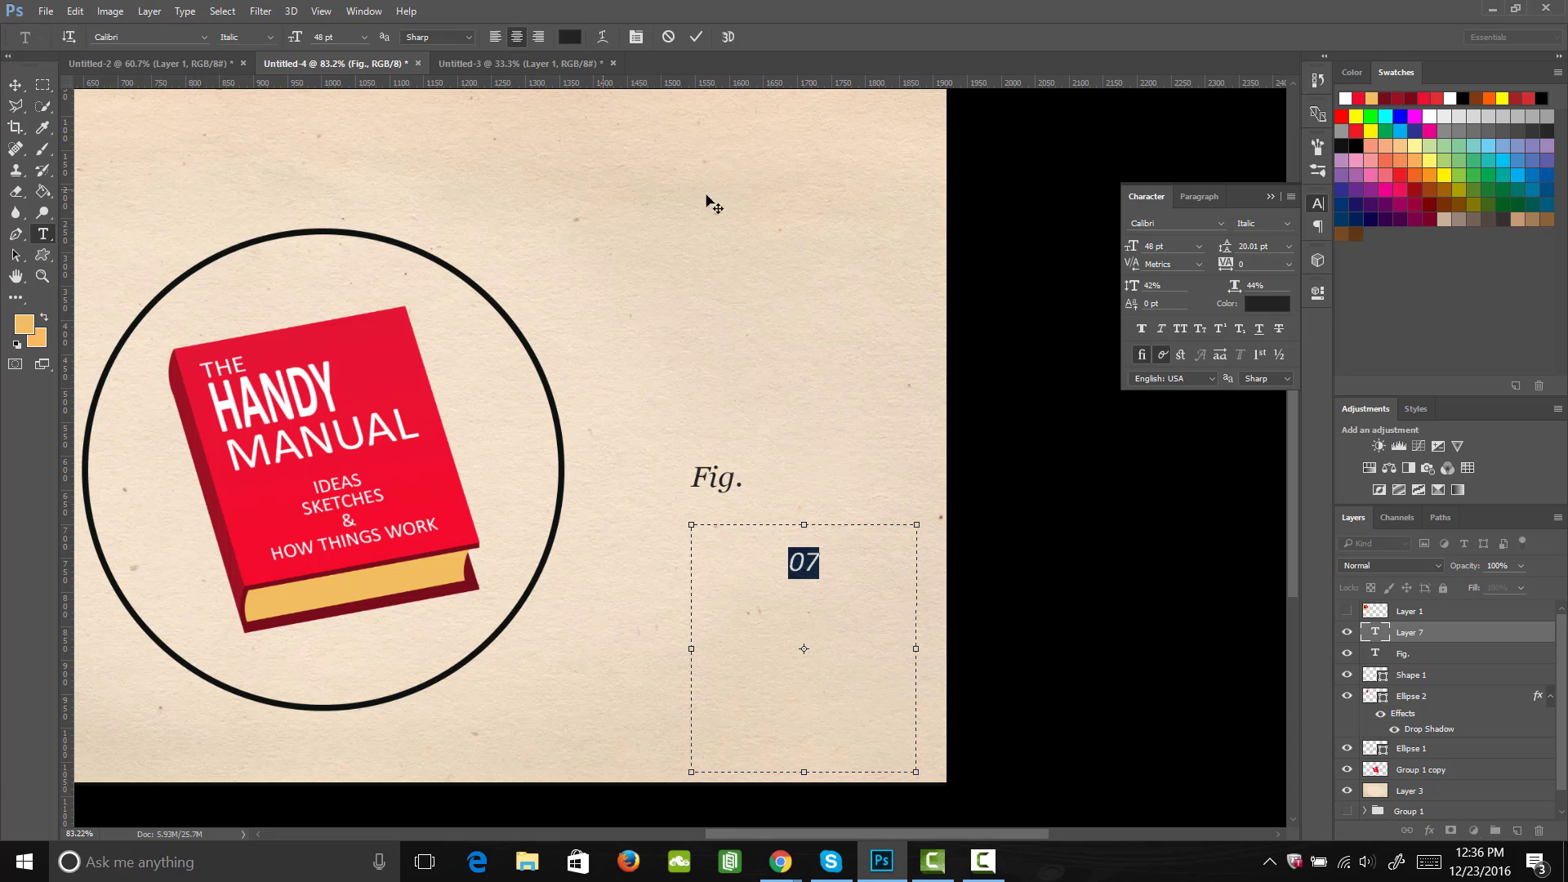
pyautogui.click(266, 37)
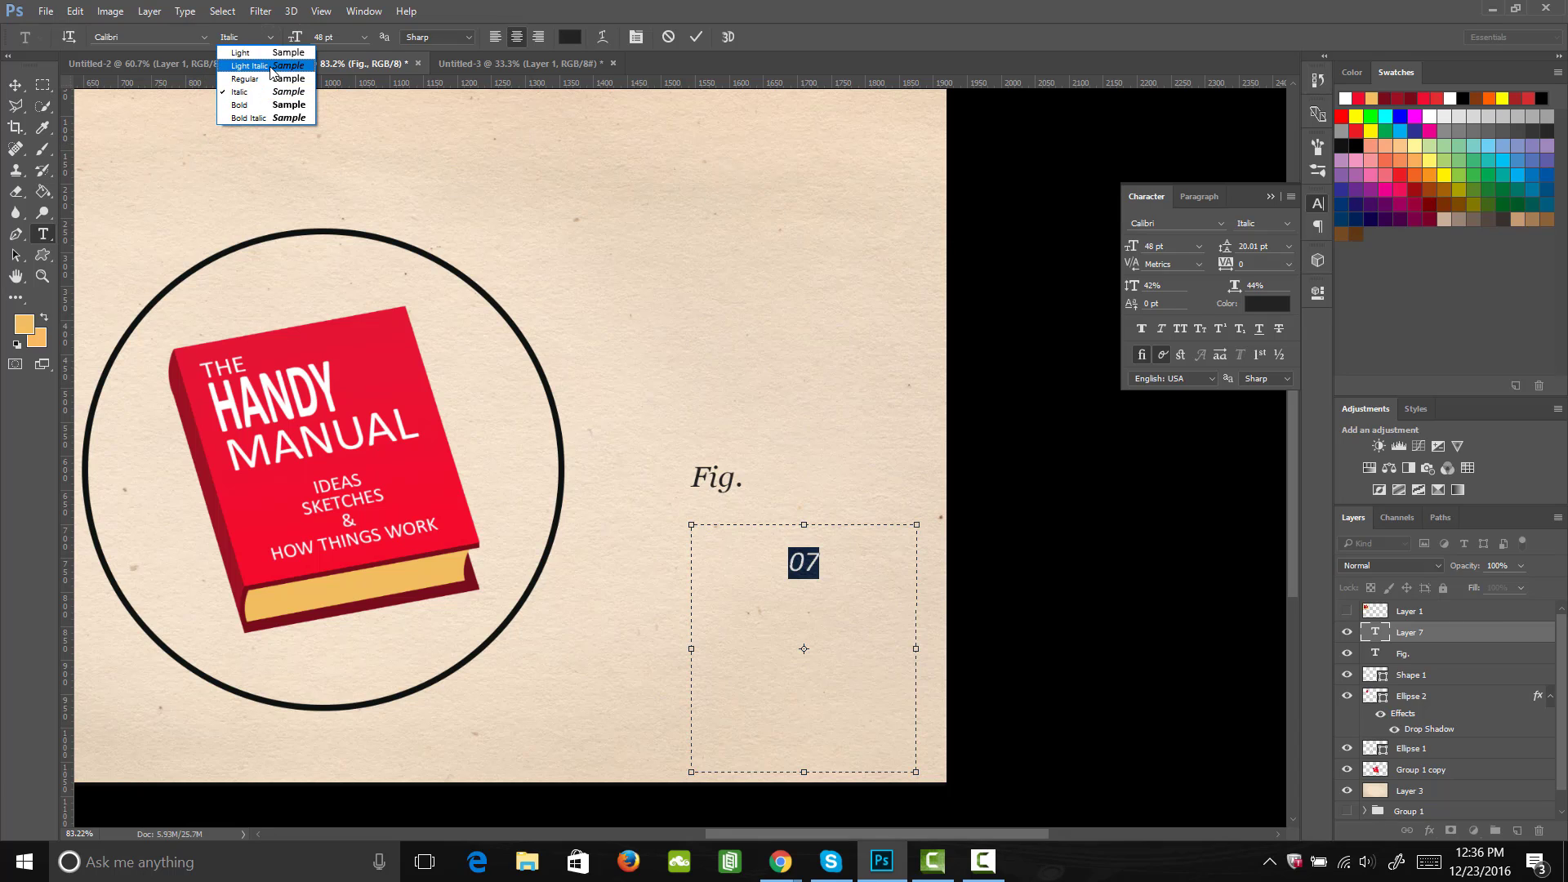
pyautogui.click(269, 106)
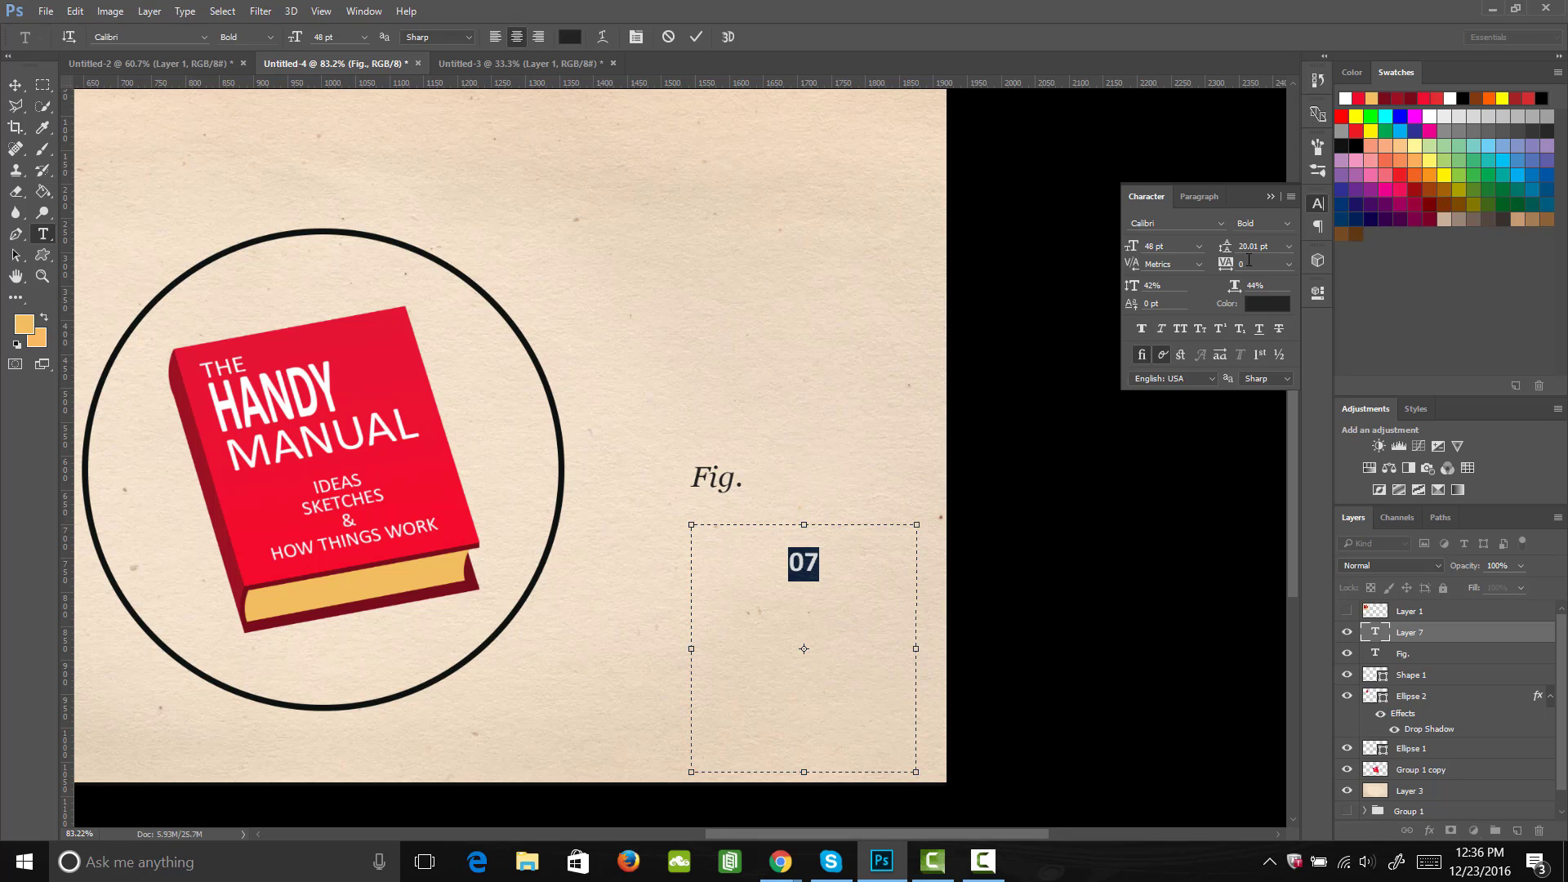
# Step: Stretch the "07" to 262% vertical and 129% horizontal scale, and set its font size to 99 pt
pyautogui.moveTo(1132, 285); pyautogui.dragTo(1302, 293)
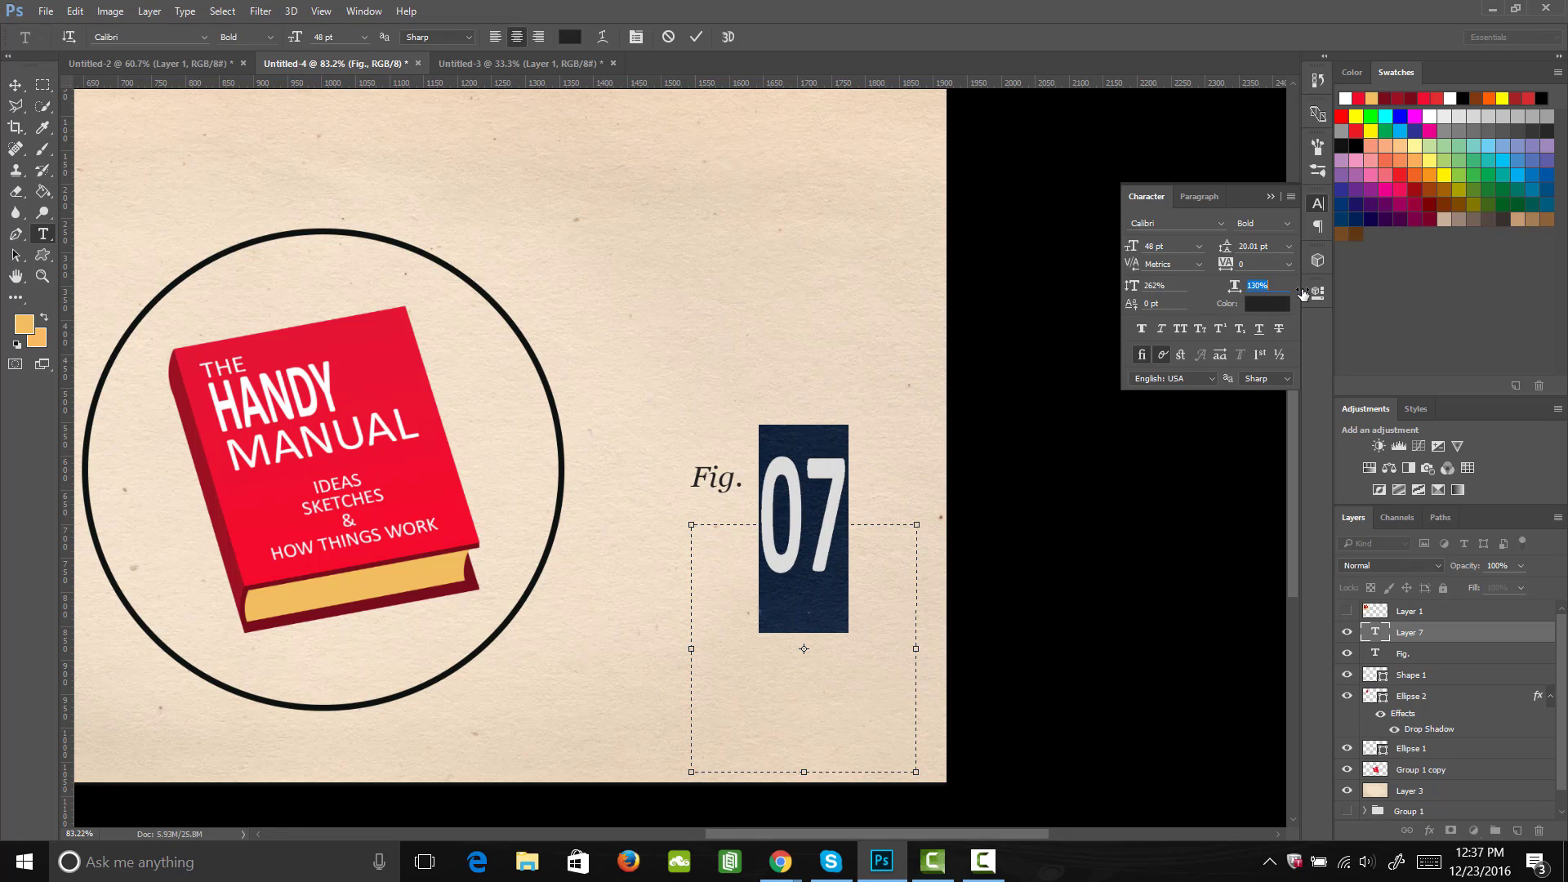
pyautogui.click(1156, 245)
pyautogui.write('87')
pyautogui.press('Return')
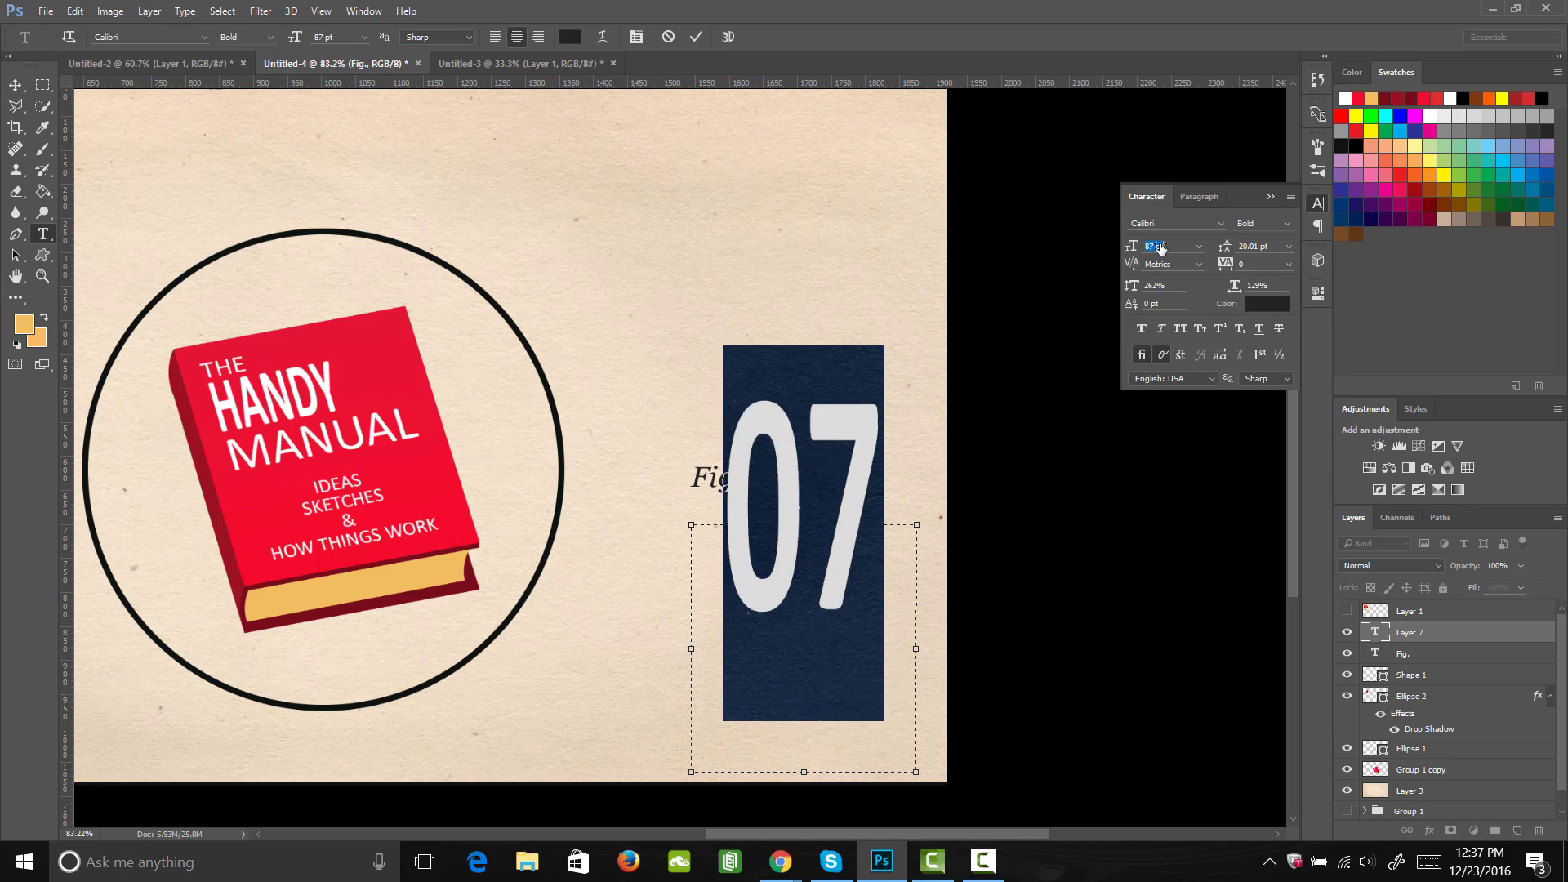
pyautogui.moveTo(1161, 248); pyautogui.dragTo(1170, 248)
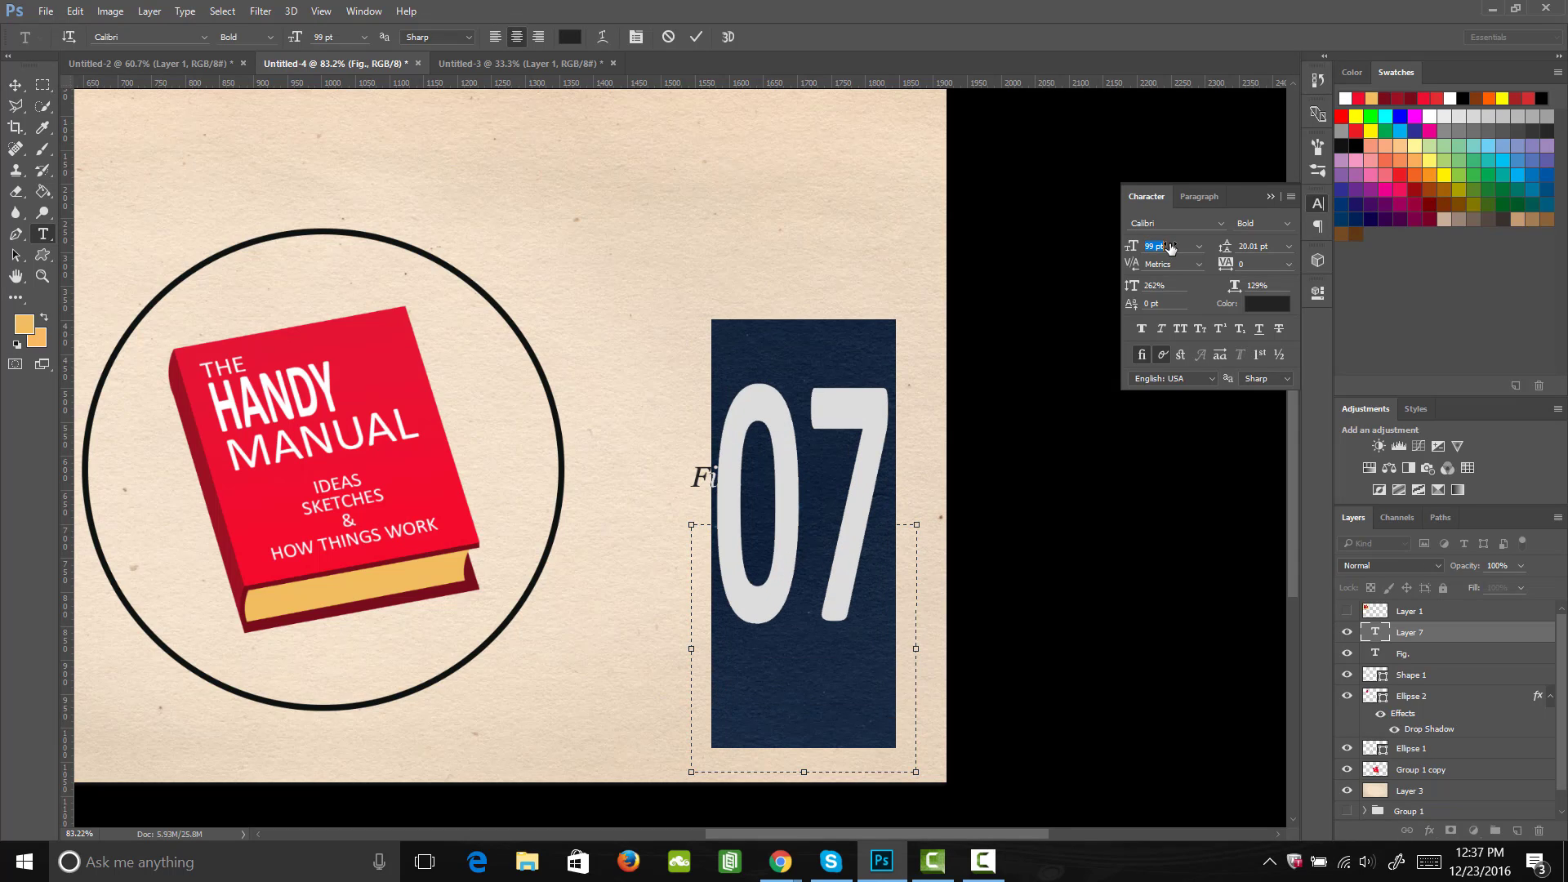
pyautogui.click(1316, 204)
pyautogui.click(856, 546)
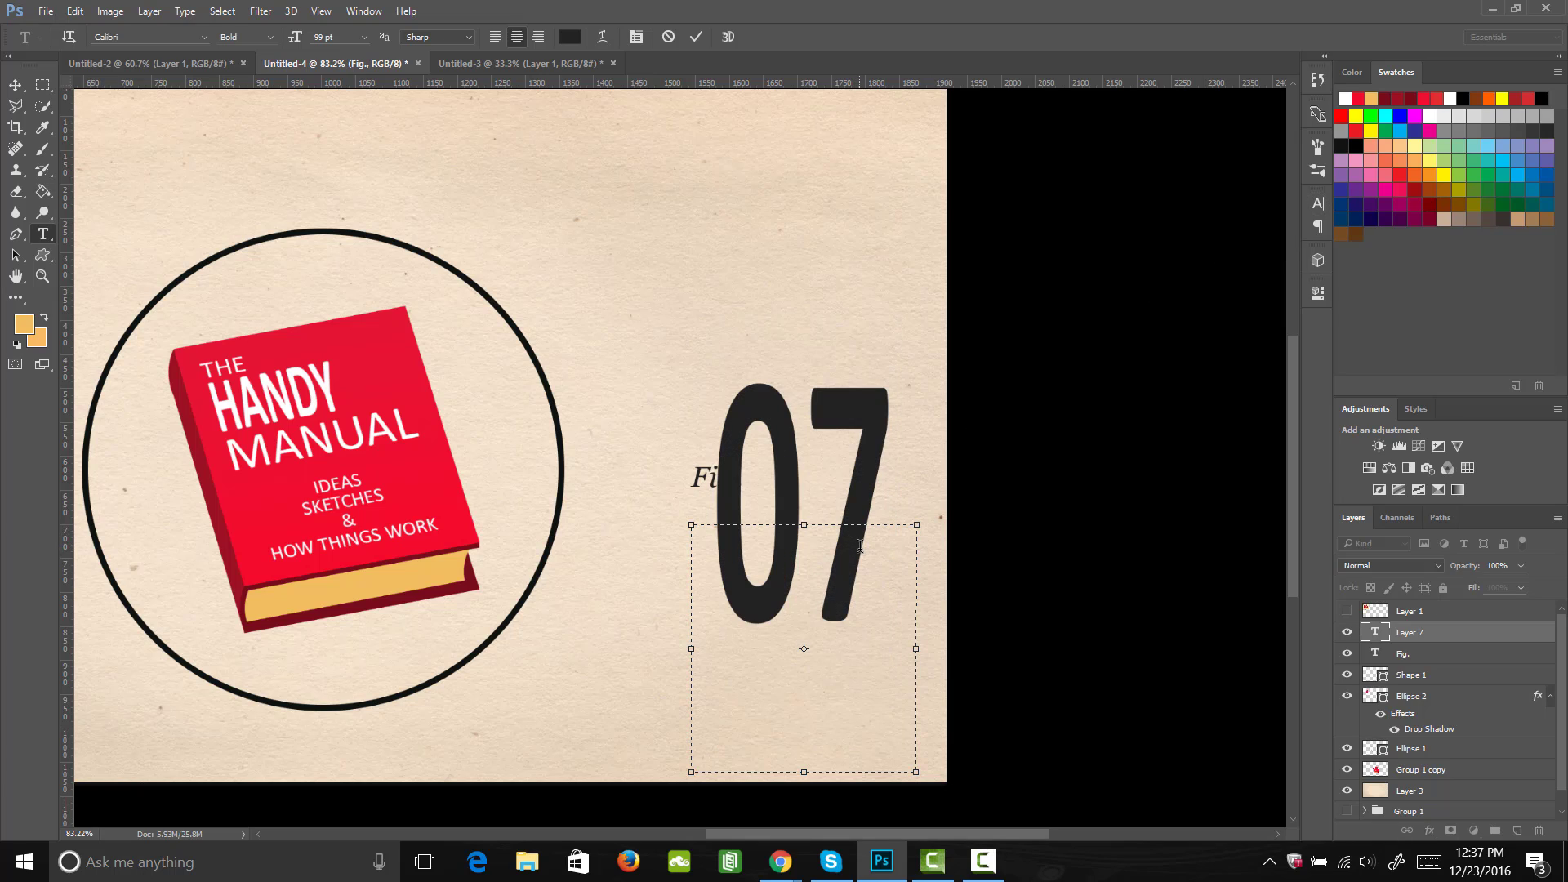
# Step: Enlarge the "07" with Free Transform and place it in the paper's lower right corner so the 7 runs off the edge
pyautogui.click(16, 85)
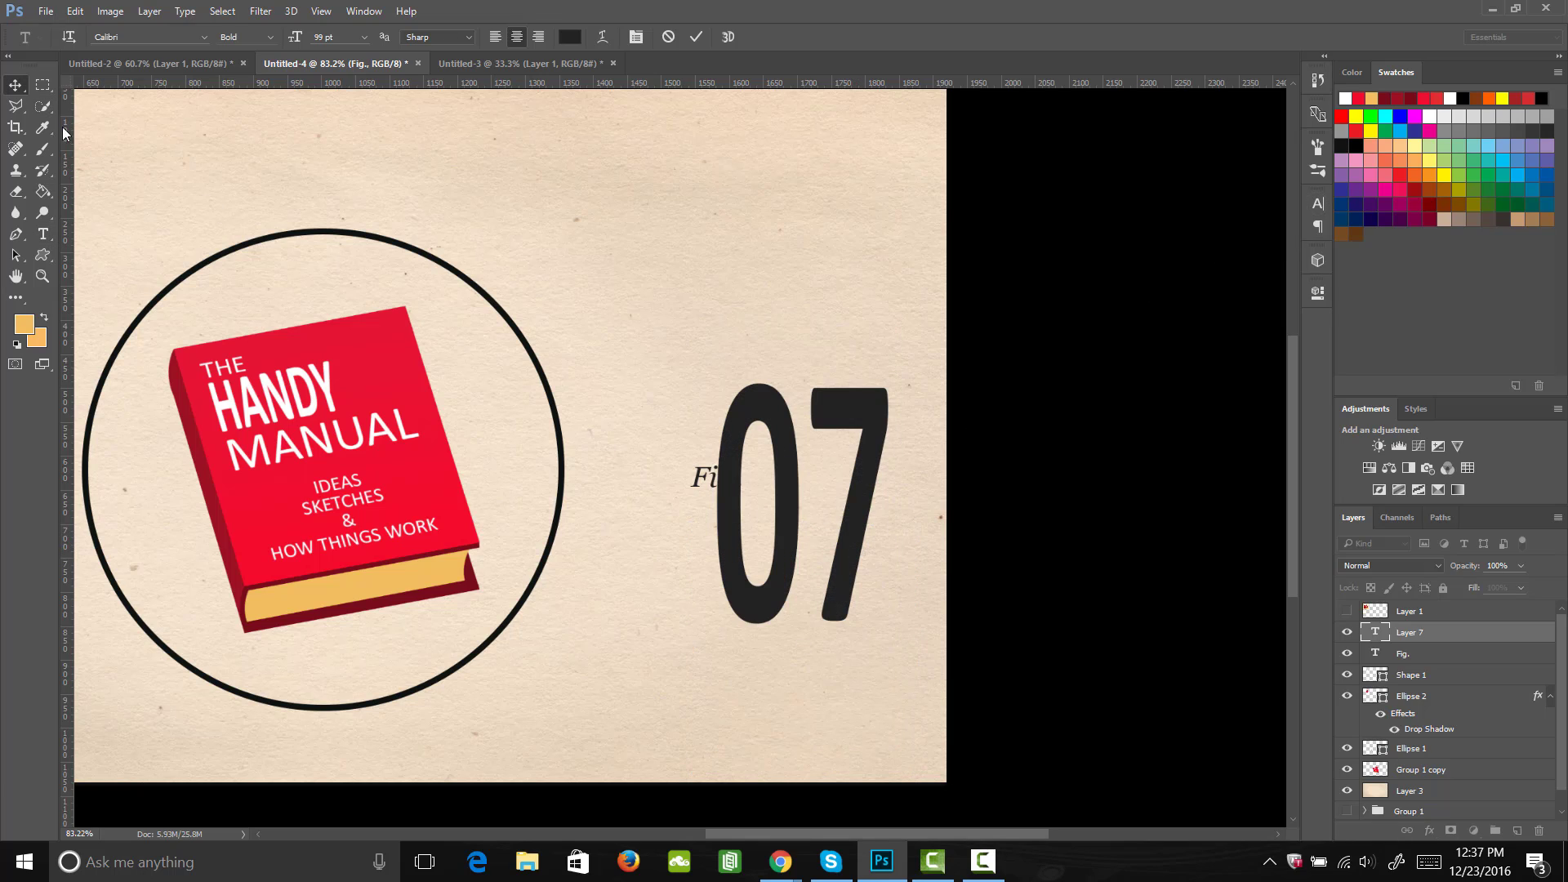
pyautogui.moveTo(852, 573); pyautogui.dragTo(843, 626)
pyautogui.press('ctrl')
pyautogui.hotkey('ctrl', 't')
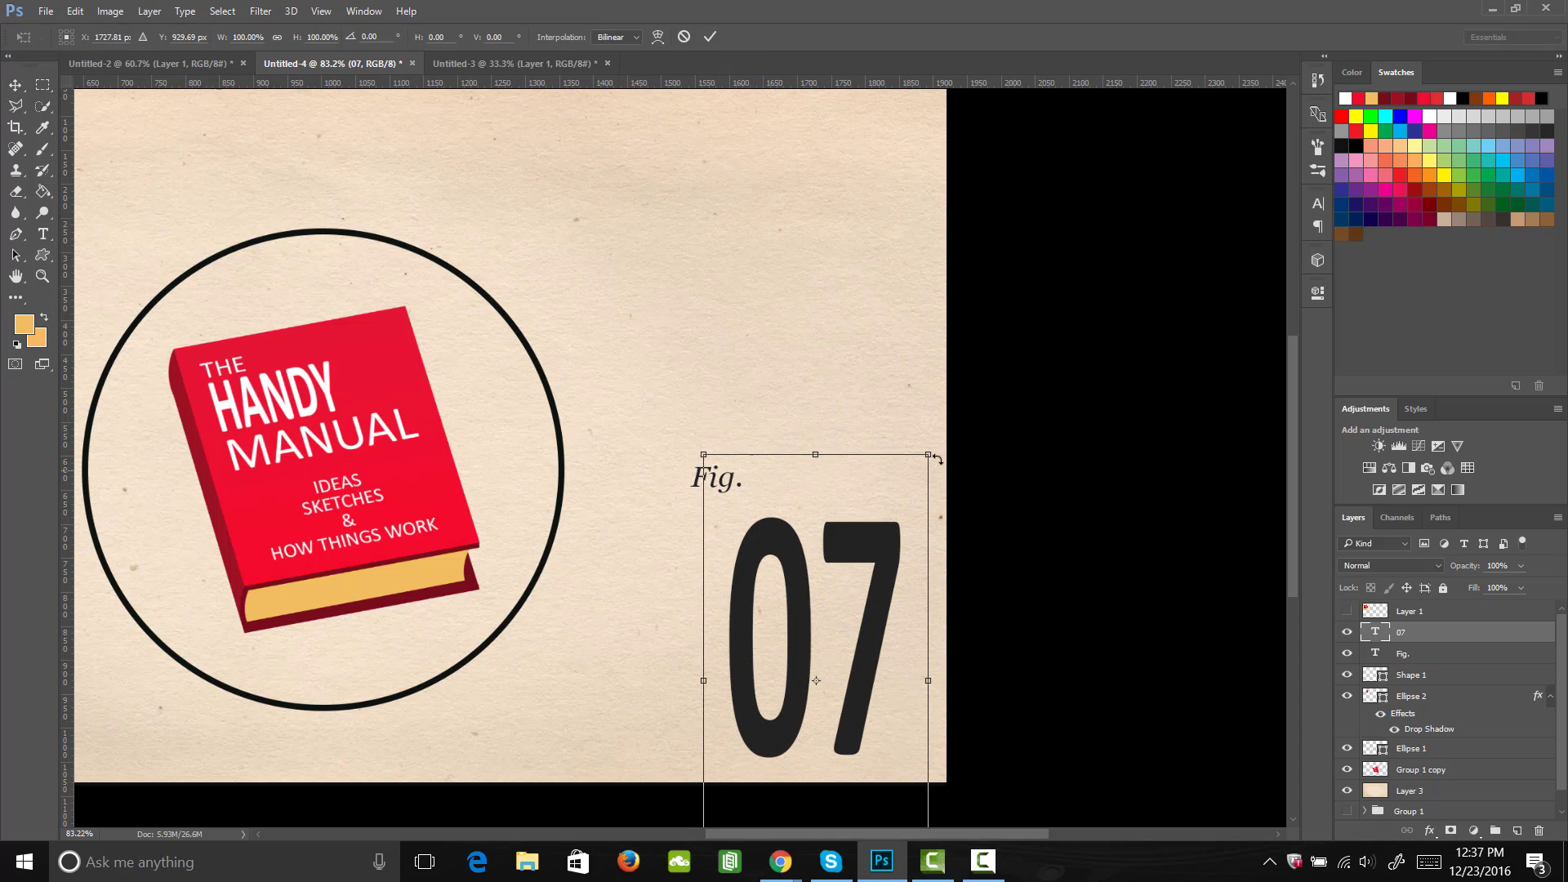
pyautogui.moveTo(939, 449); pyautogui.dragTo(994, 341)
pyautogui.press('Return')
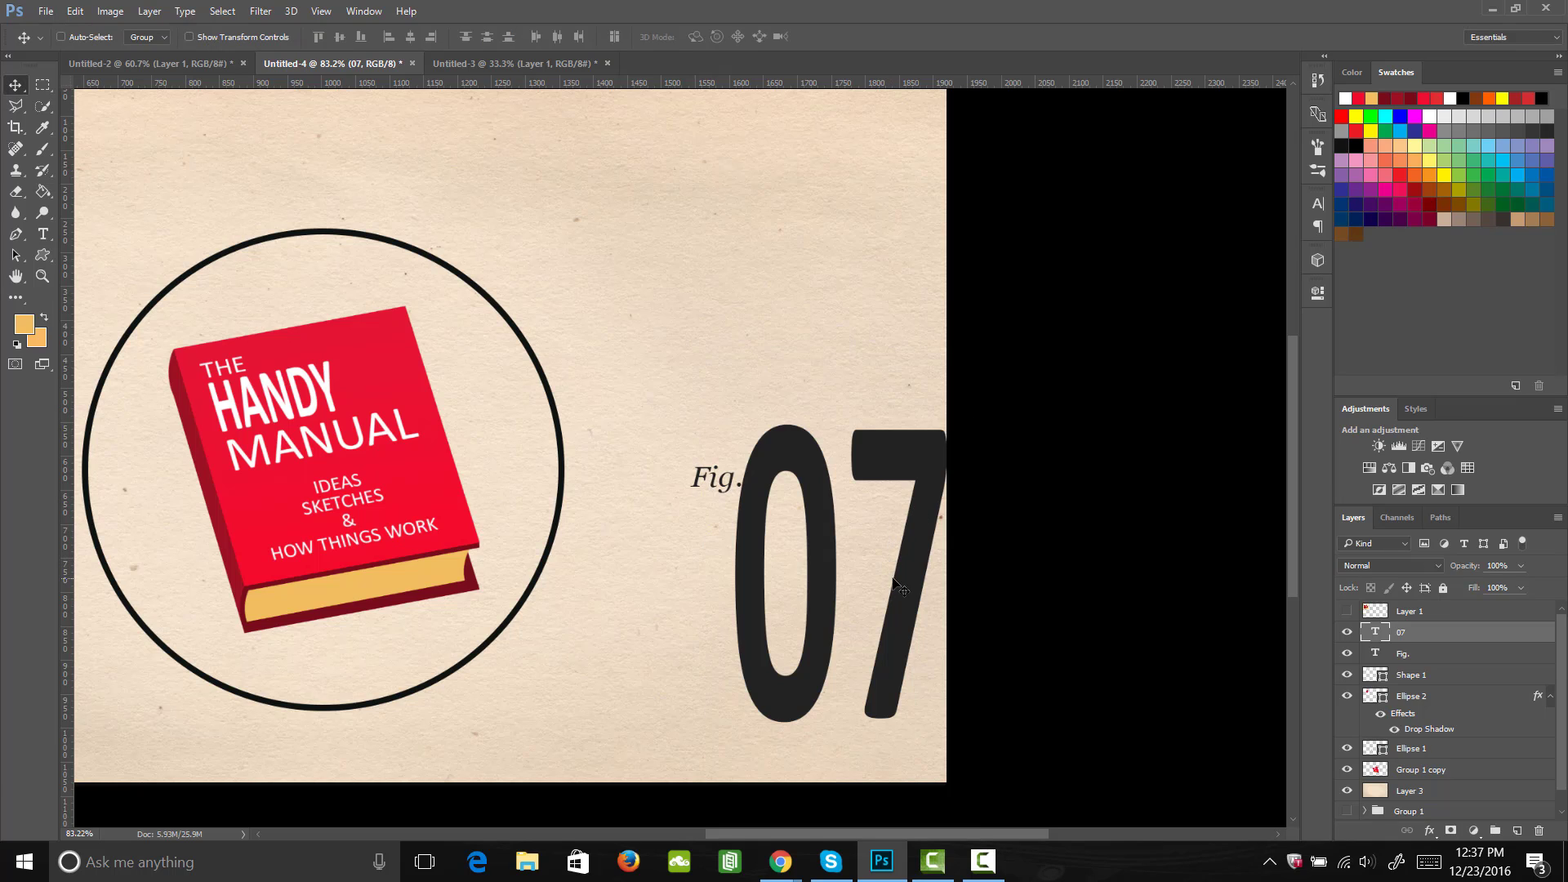
pyautogui.moveTo(892, 573); pyautogui.dragTo(904, 628)
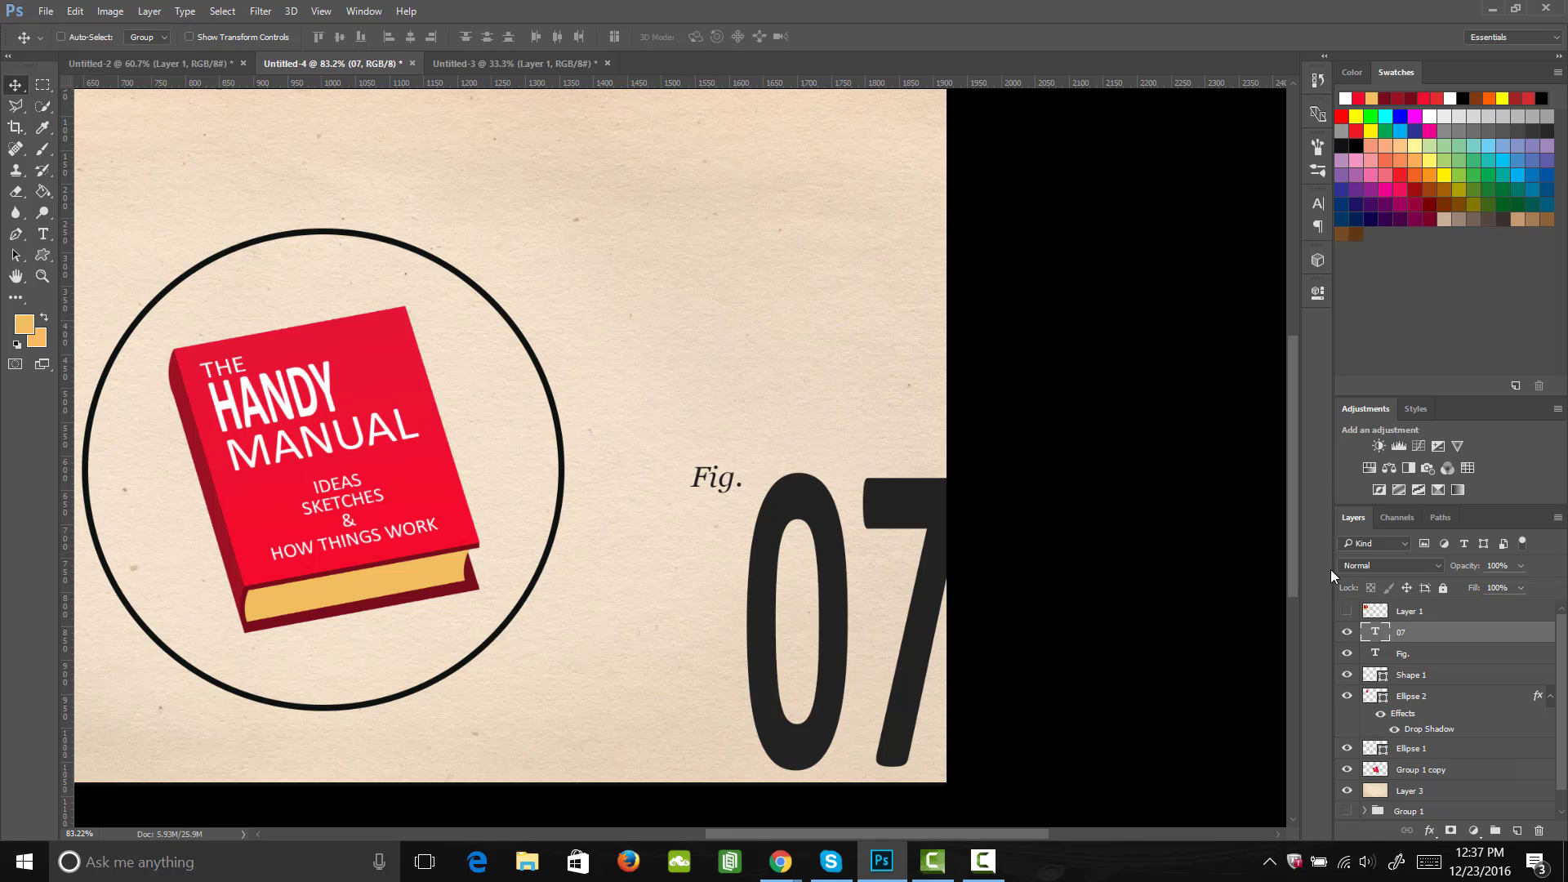
# Step: Move the "Fig." caption to just above the 0 of the large "07"
pyautogui.click(1409, 654)
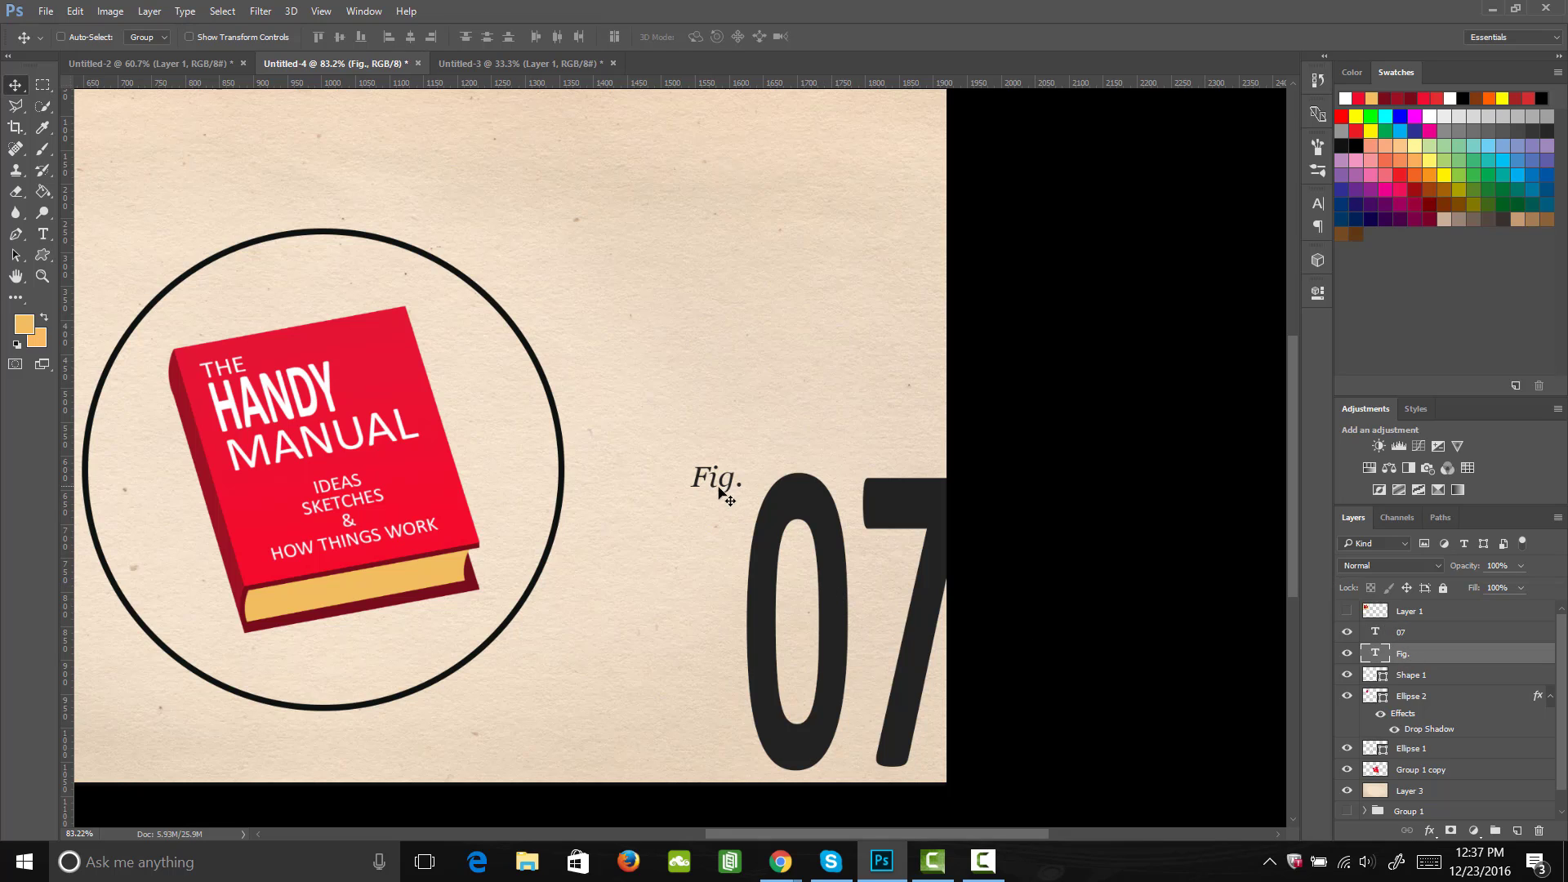
pyautogui.moveTo(724, 490); pyautogui.dragTo(758, 454)
pyautogui.moveTo(755, 546); pyautogui.dragTo(754, 545)
# Step: Set the colour of the "07" text to pure black and commit the text
pyautogui.keyDown('ctrl'); pyautogui.click(768, 637); pyautogui.keyUp('ctrl')
pyautogui.press('t')
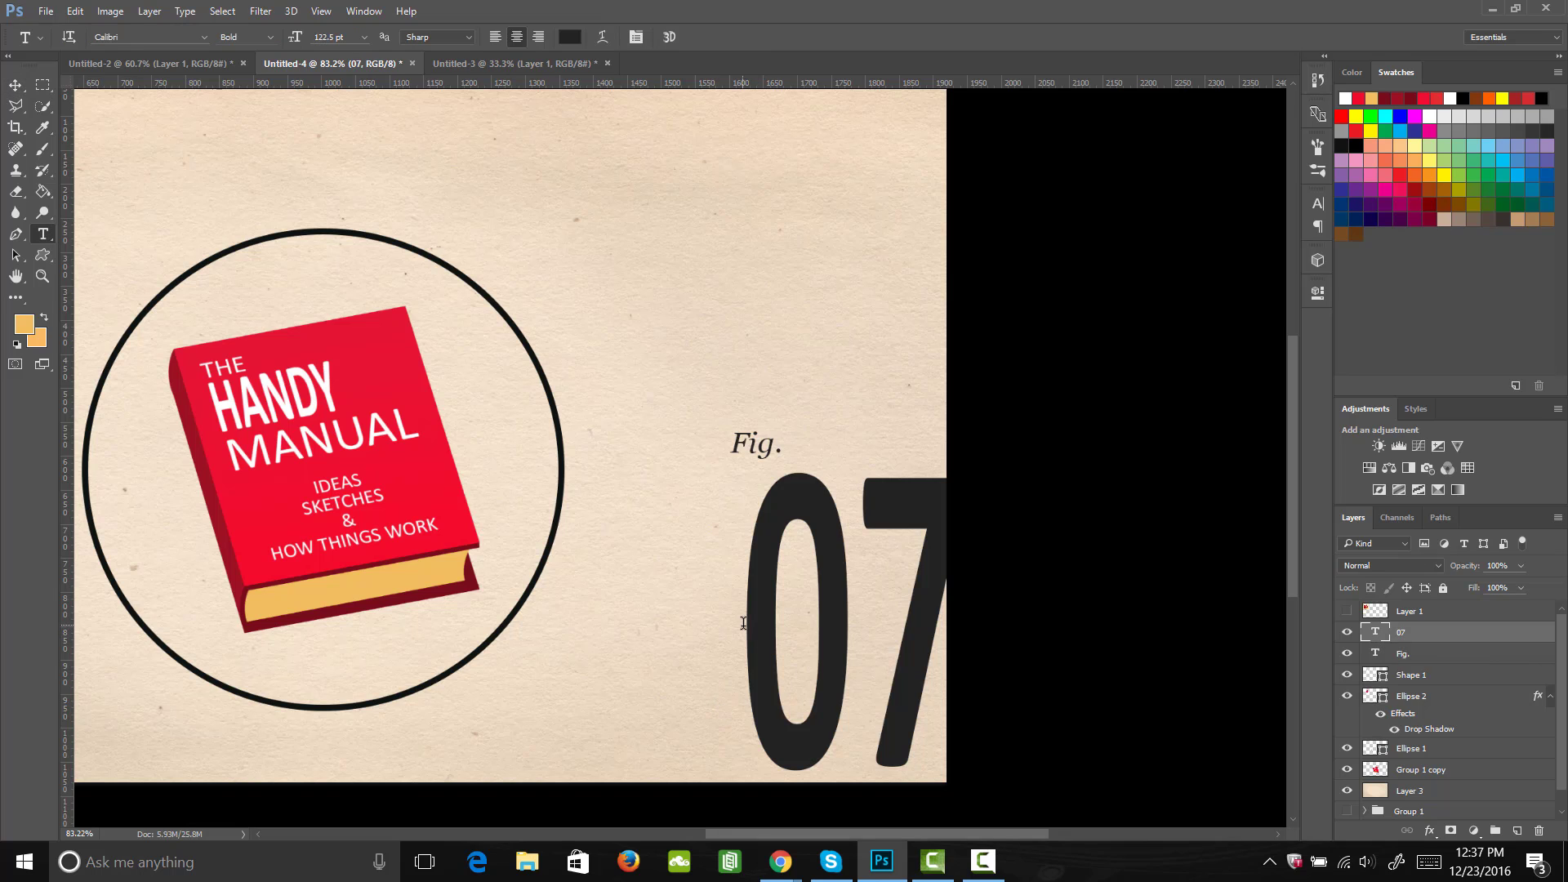
pyautogui.moveTo(745, 624); pyautogui.dragTo(1072, 619)
pyautogui.click(569, 37)
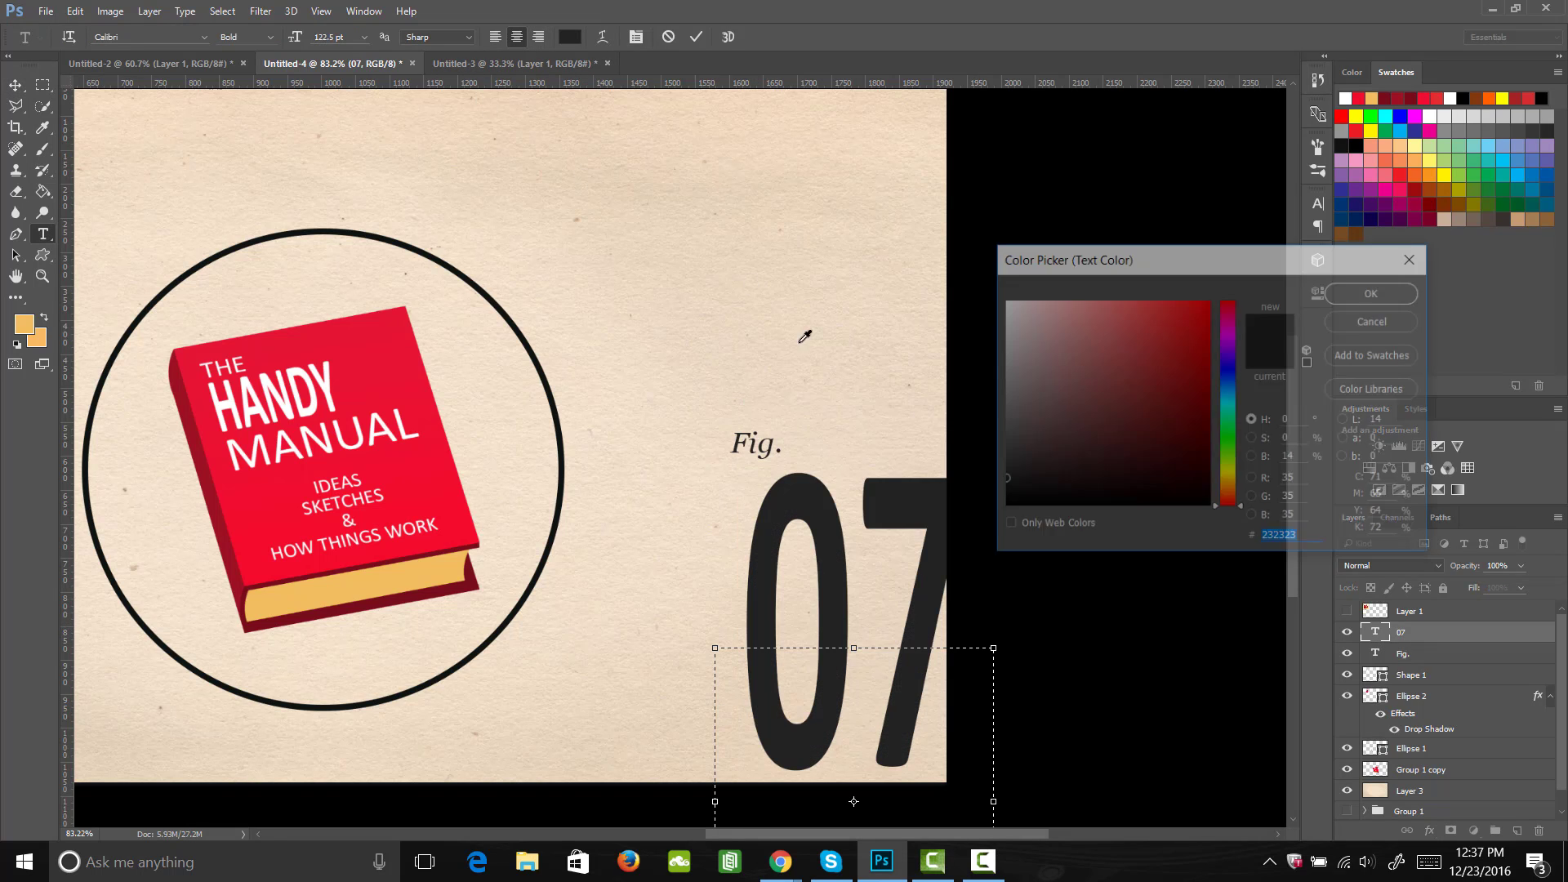
pyautogui.click(1106, 433)
pyautogui.click(1385, 291)
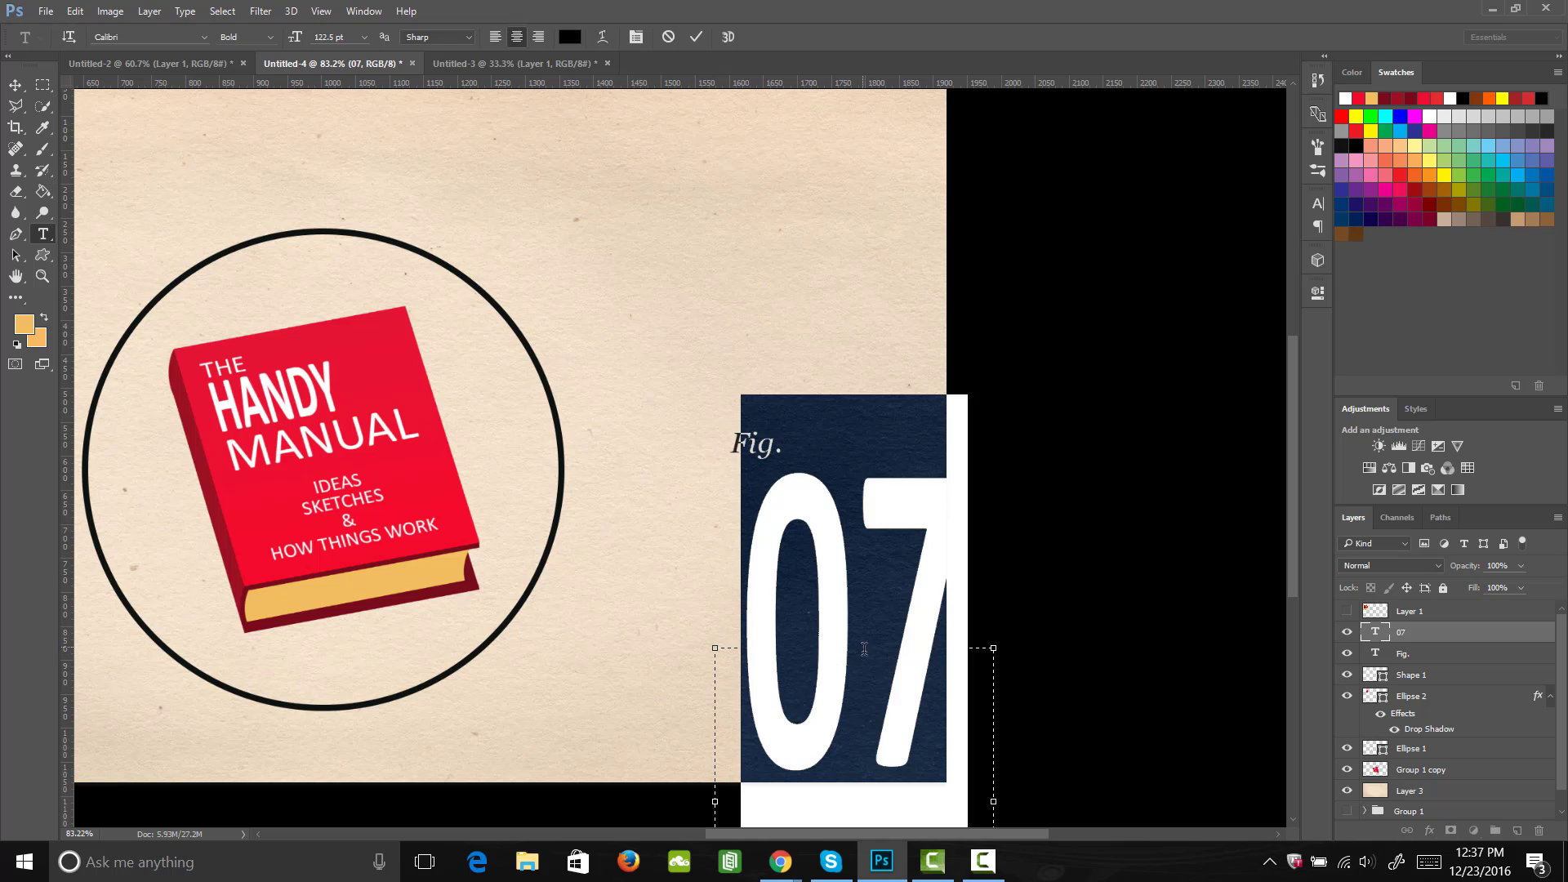
pyautogui.hotkey('ctrl', 'Return')
pyautogui.press('v')
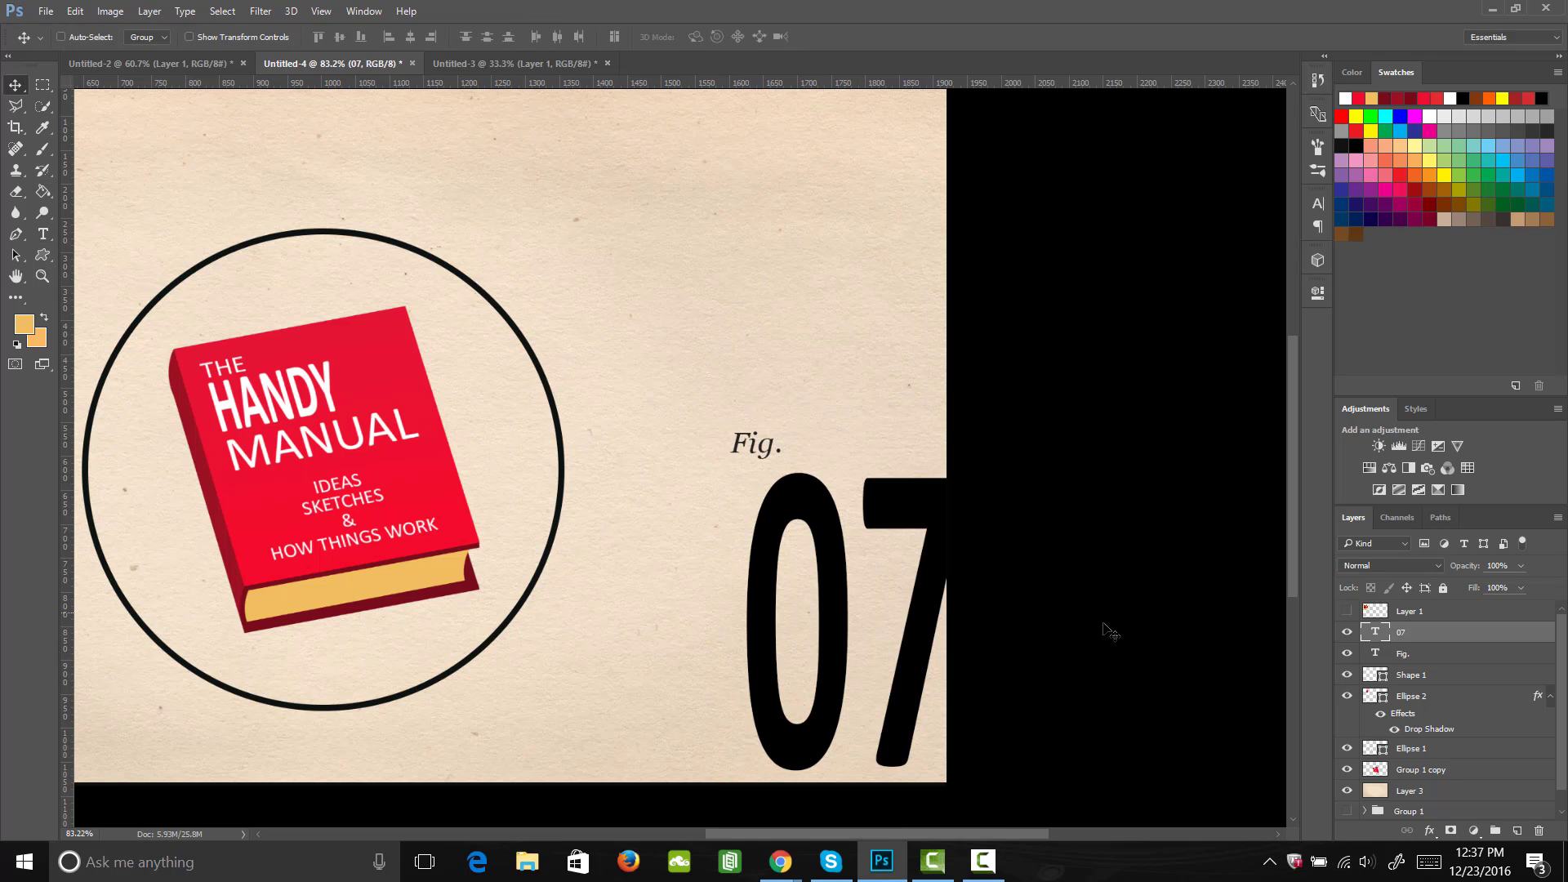
# Step: Check the reference design in Untitled-2, then rasterize the "07" in Untitled-4 and soften it with the Blur tool at 100% strength
pyautogui.click(187, 64)
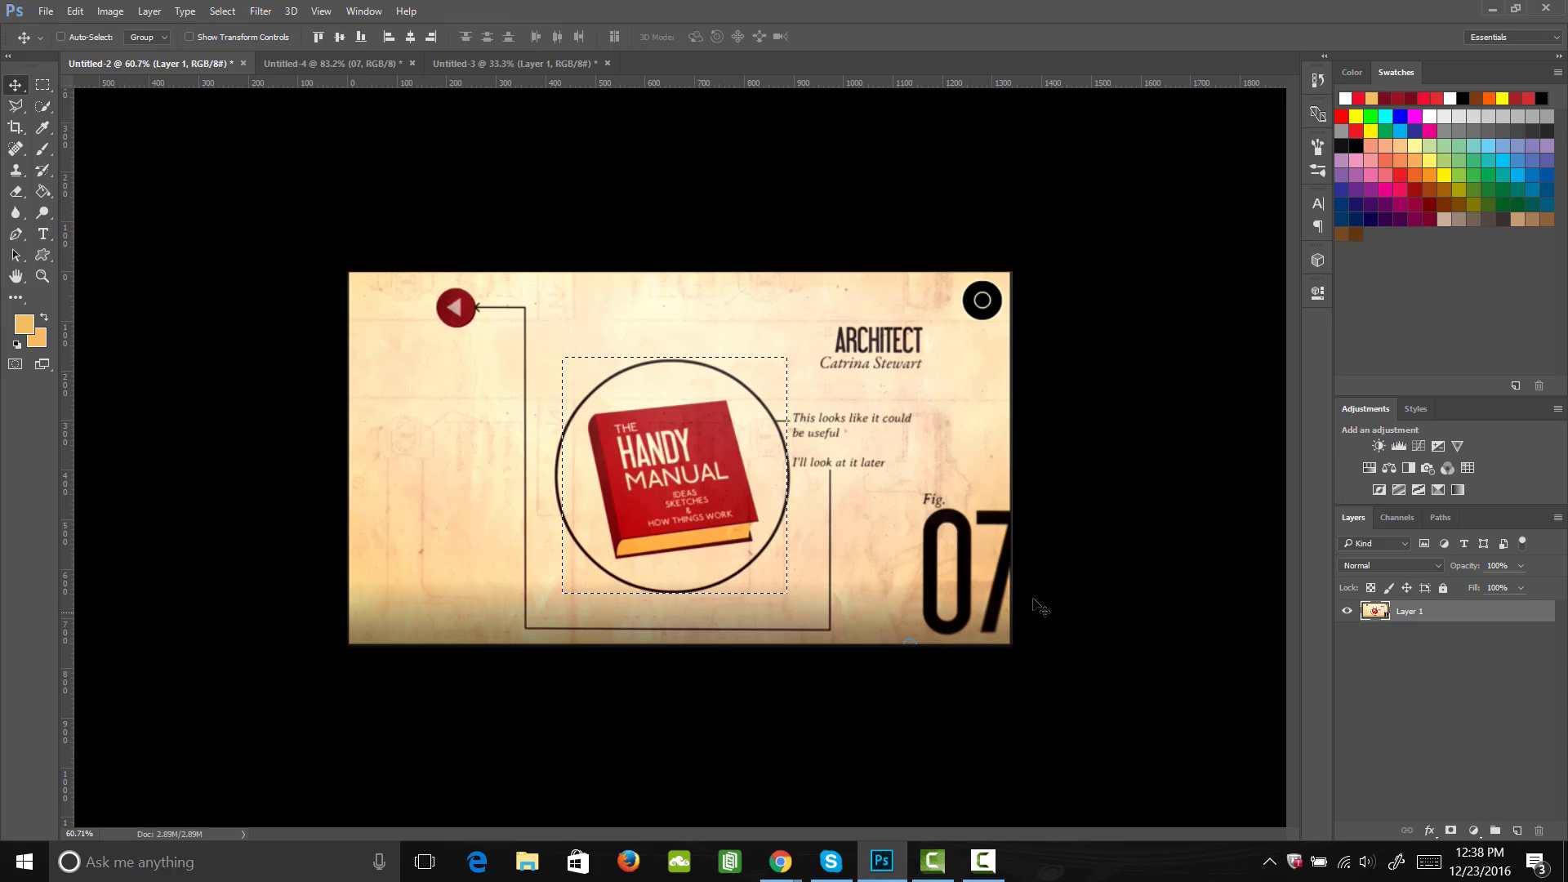
pyautogui.click(329, 65)
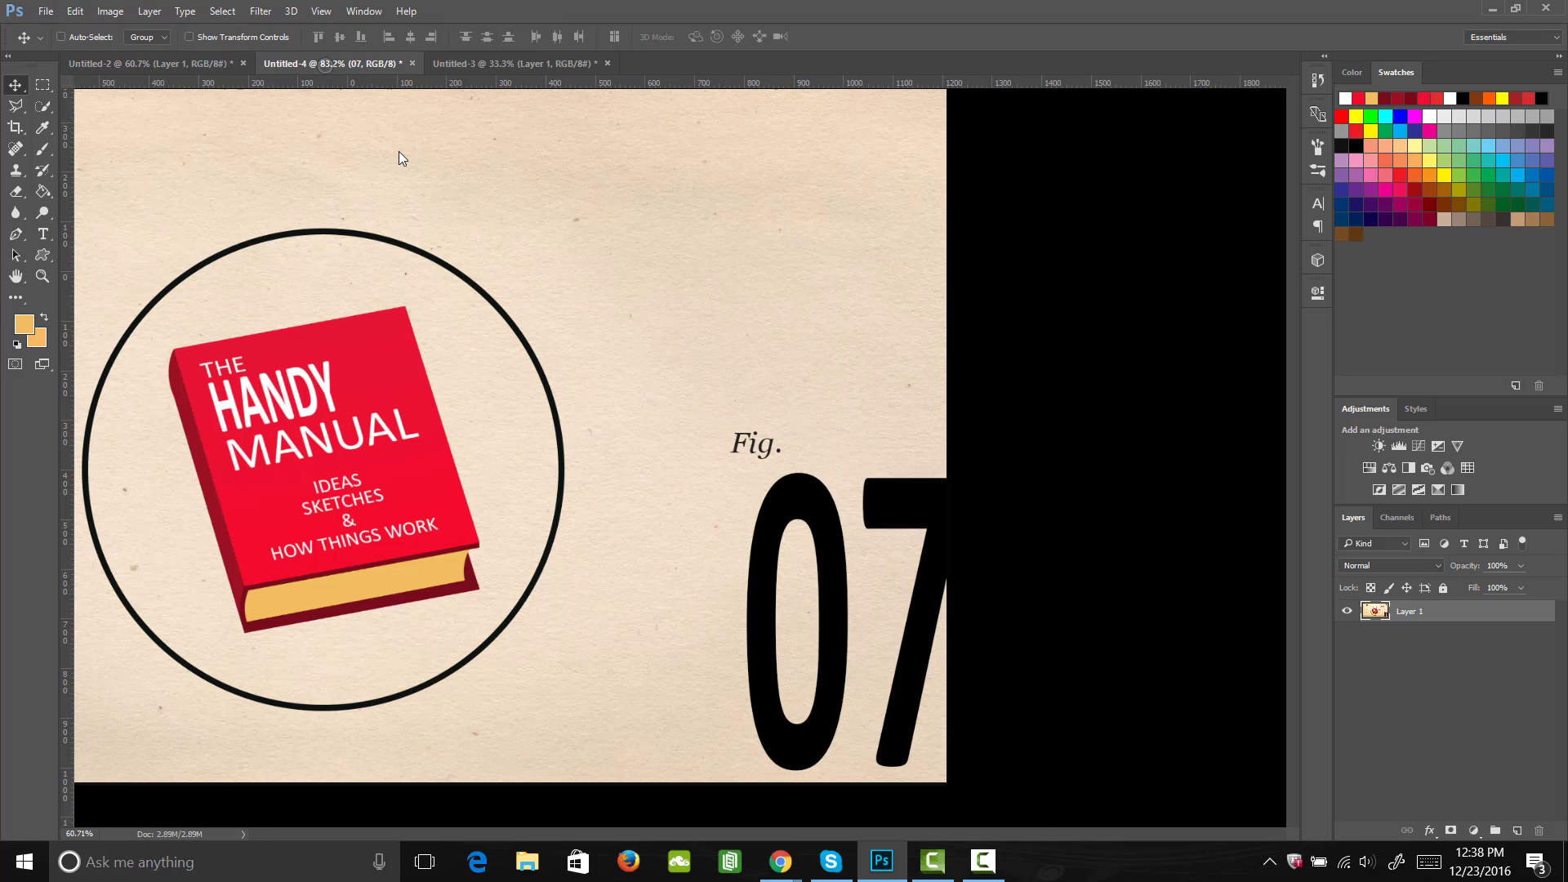
pyautogui.click(18, 216)
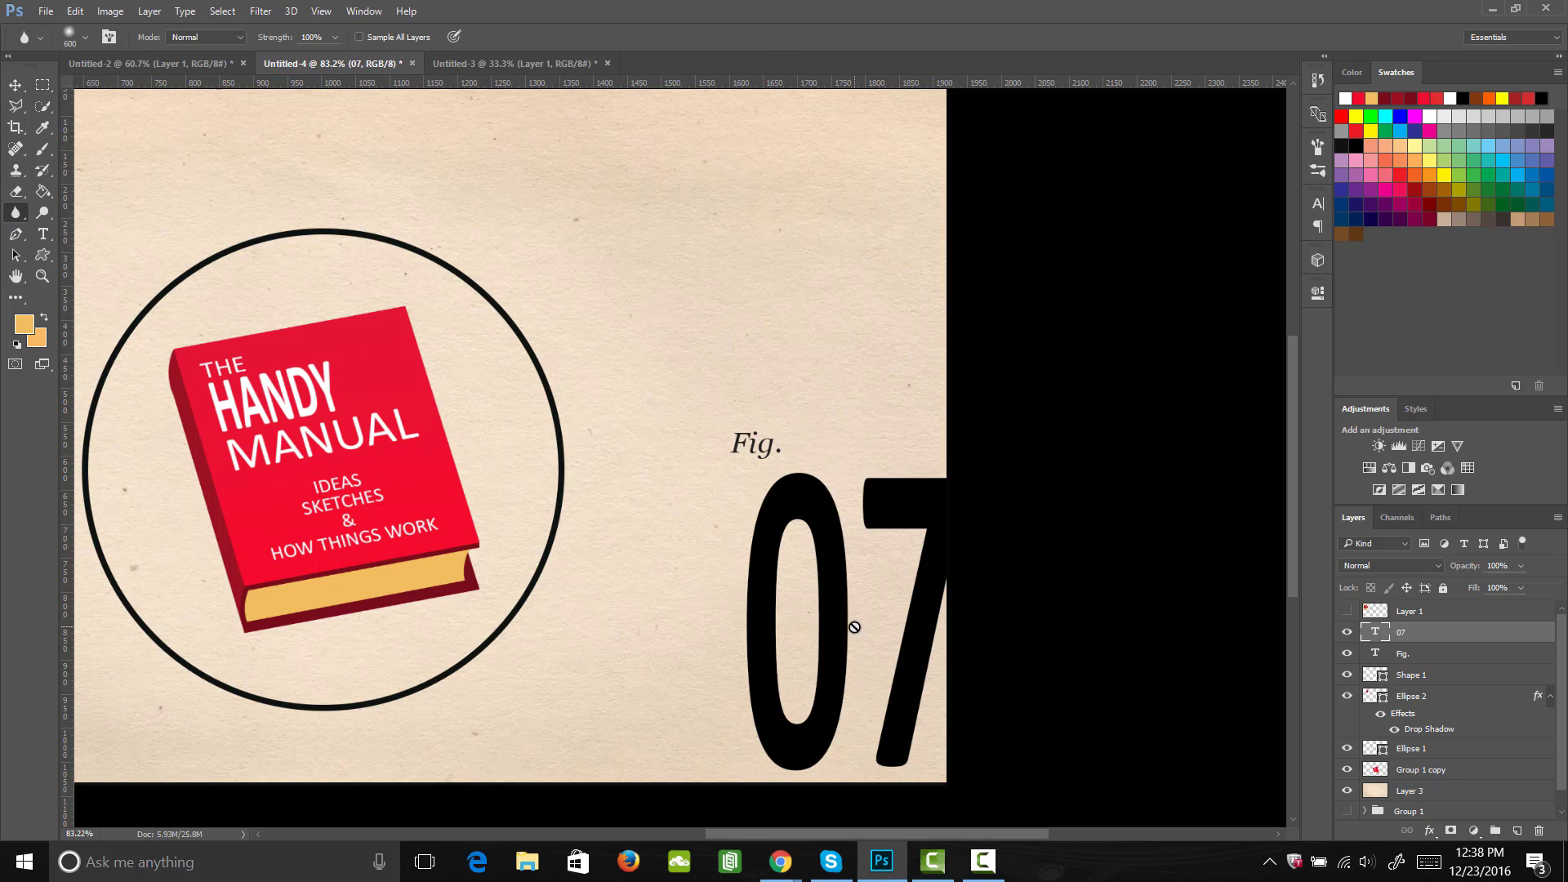
pyautogui.click(949, 460)
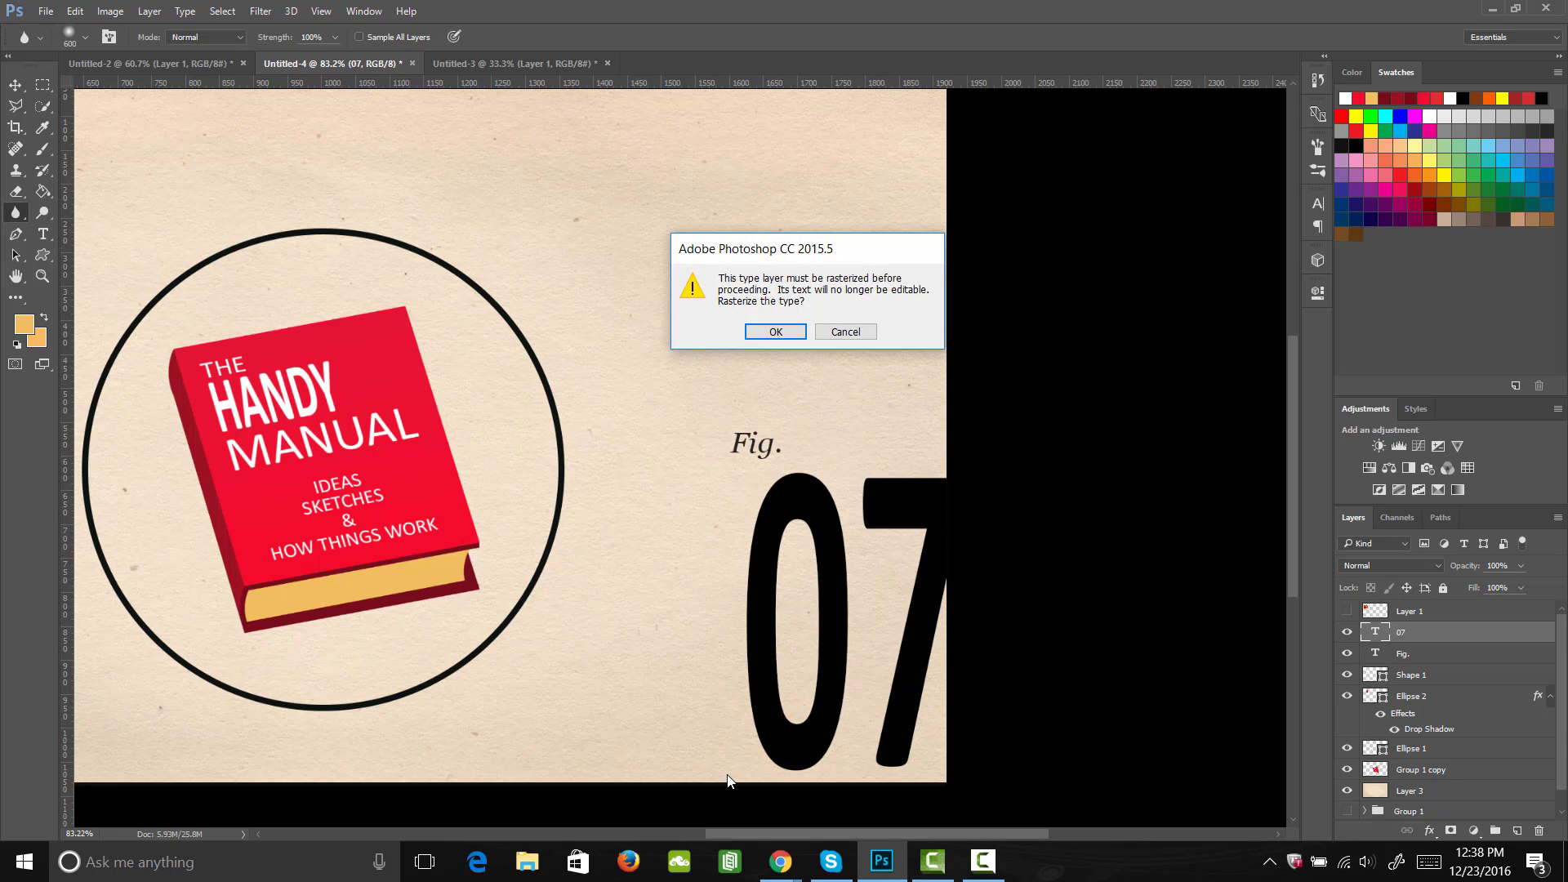
pyautogui.click(776, 332)
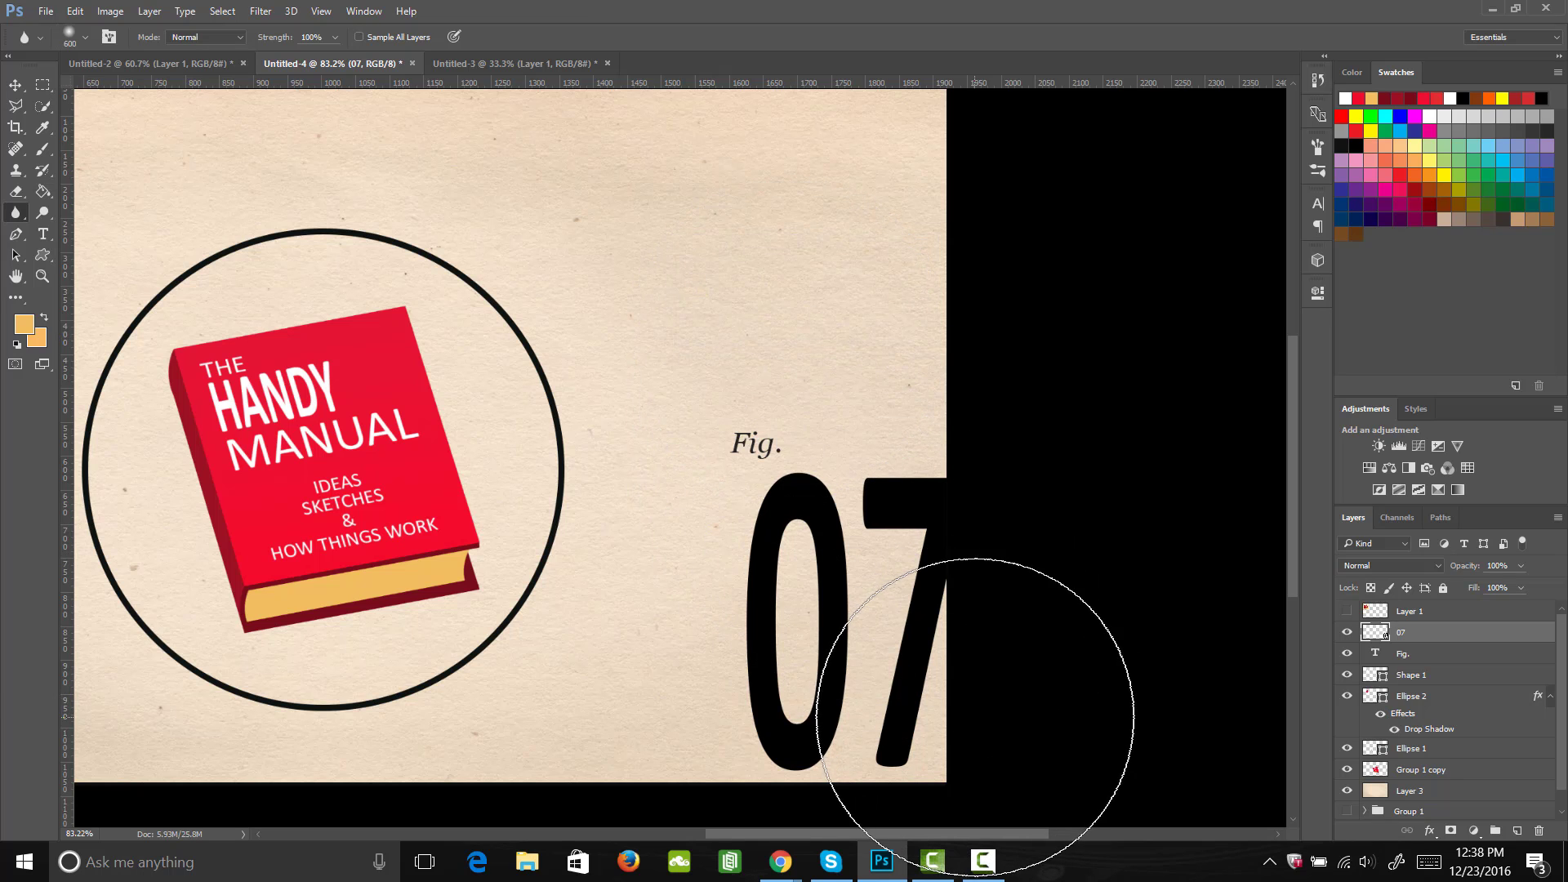
pyautogui.moveTo(975, 718)
pyautogui.mouseDown()
pyautogui.moveTo(816, 722)
pyautogui.moveTo(955, 638)
pyautogui.moveTo(860, 717)
pyautogui.moveTo(946, 570)
pyautogui.moveTo(917, 535)
pyautogui.moveTo(788, 600)
pyautogui.moveTo(909, 386)
pyautogui.moveTo(966, 478)
pyautogui.moveTo(908, 747)
pyautogui.mouseUp()
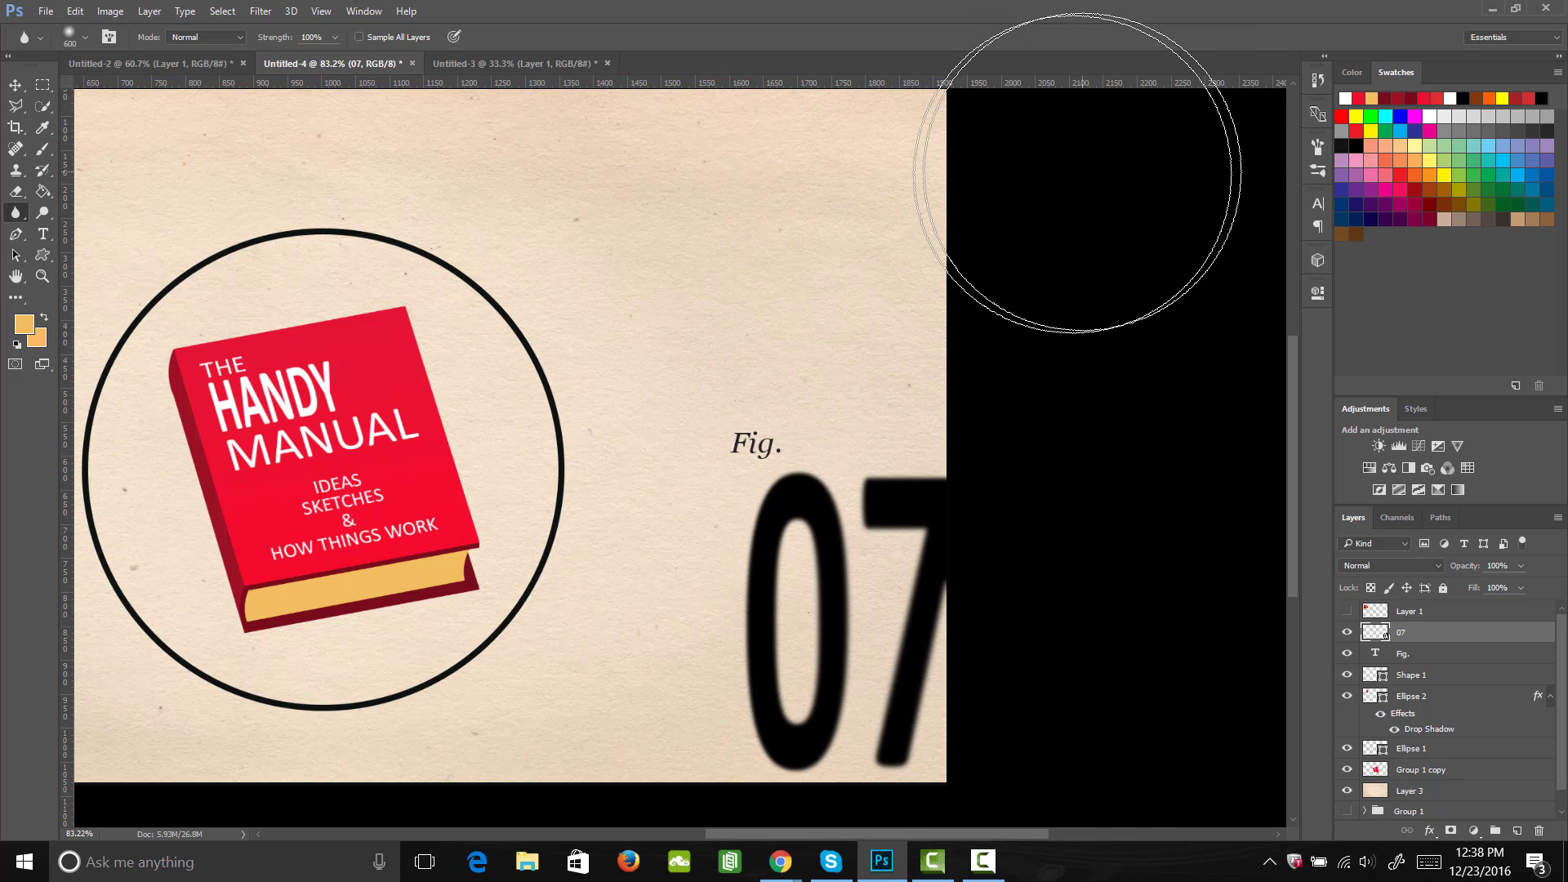
# Step: Group all layers from Group 1 copy up to Layer 1 into a new group
pyautogui.press('z')
pyautogui.moveTo(732, 458); pyautogui.dragTo(728, 537)
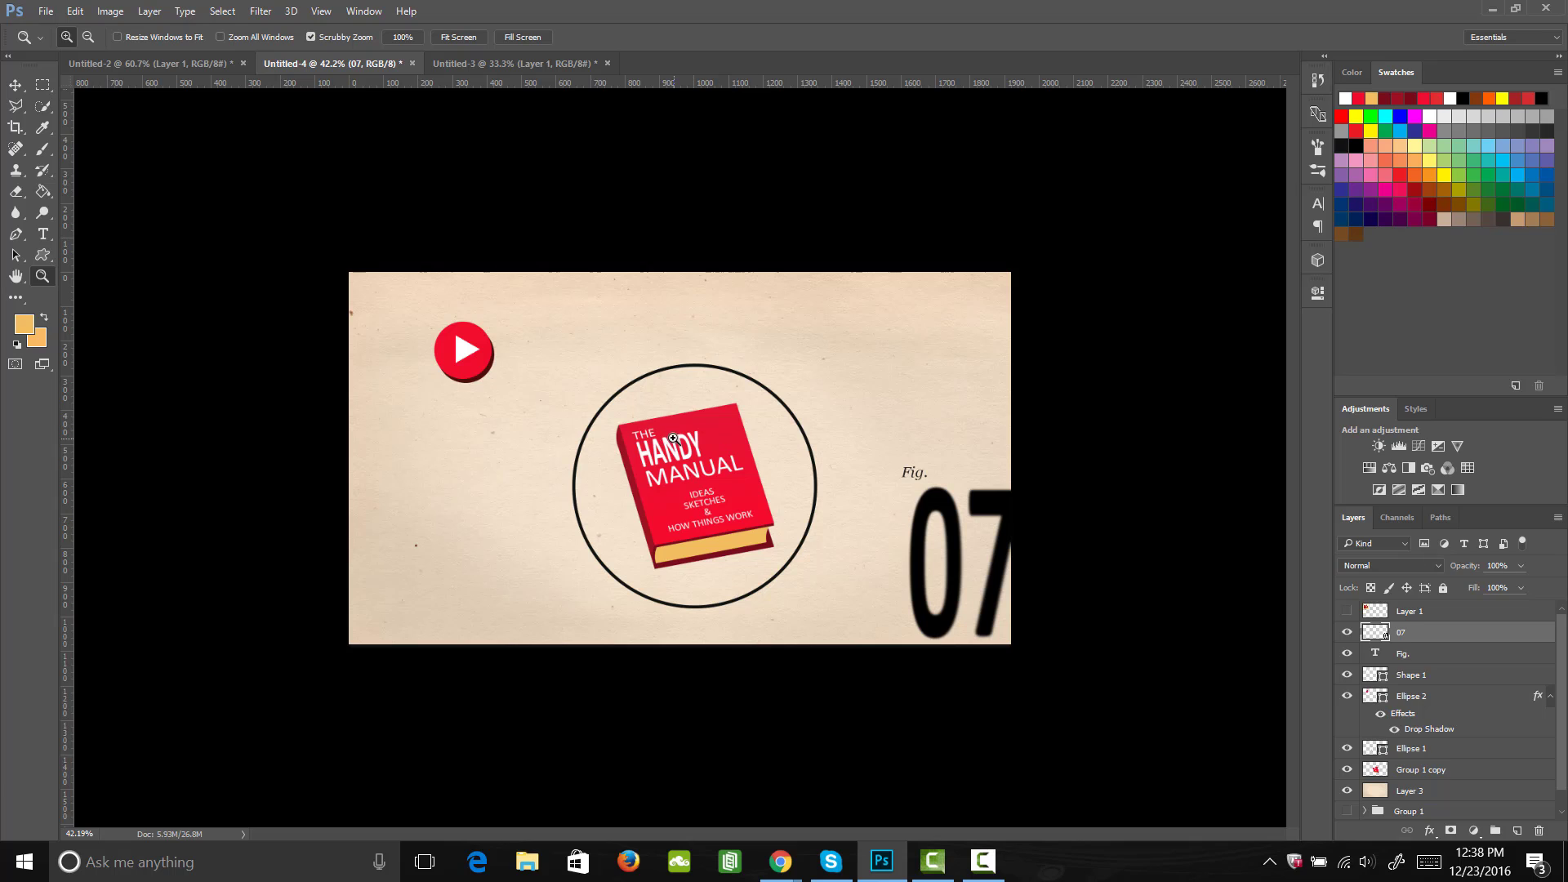
pyautogui.click(1432, 770)
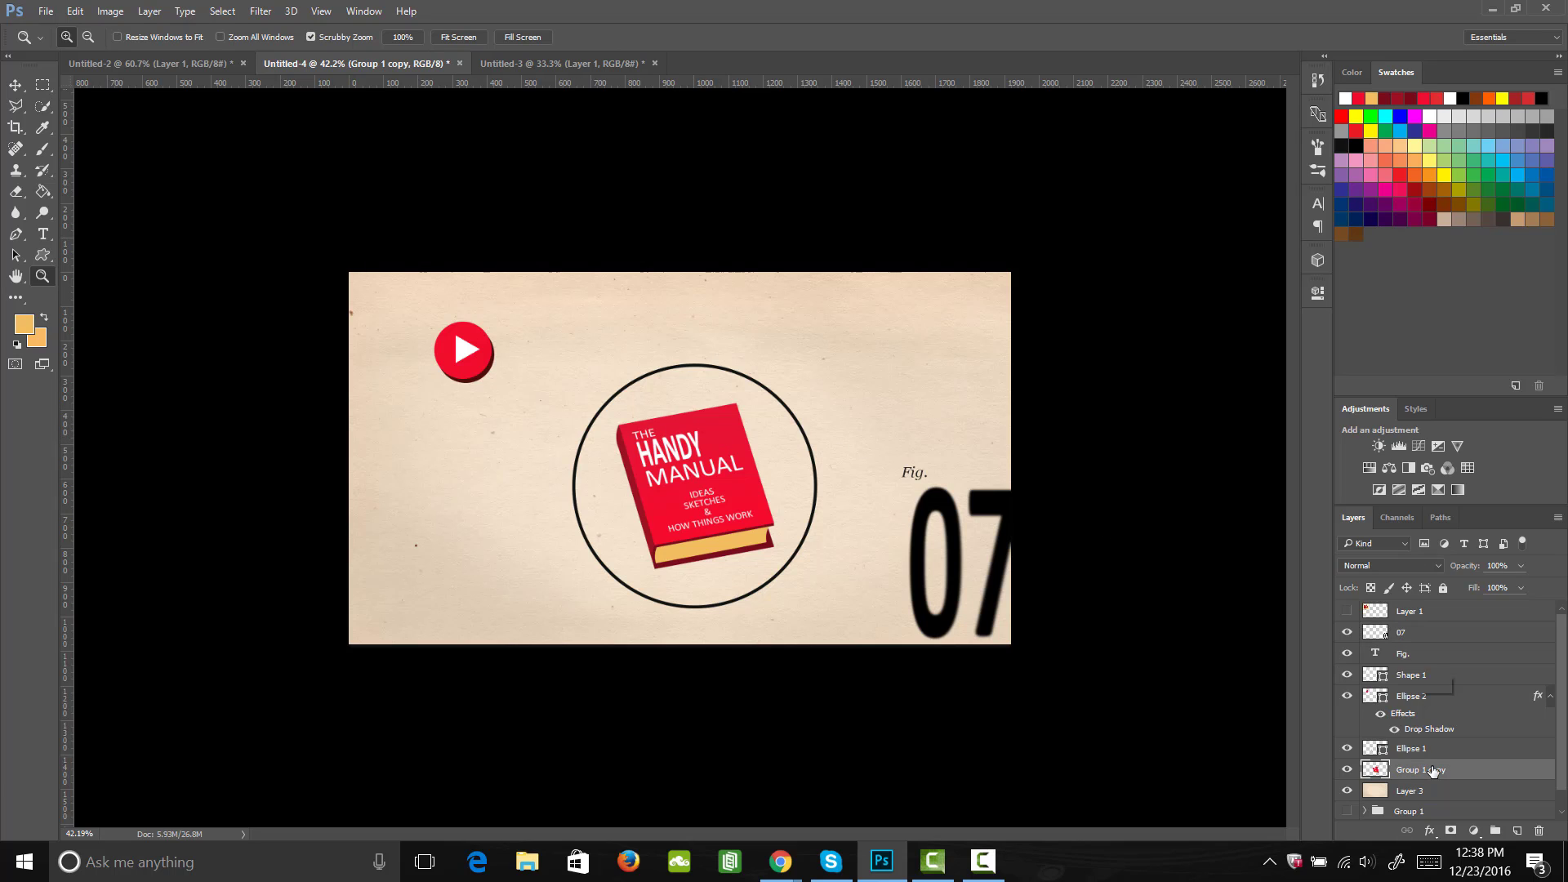
pyautogui.keyDown('shift'); pyautogui.click(1418, 613); pyautogui.keyUp('shift')
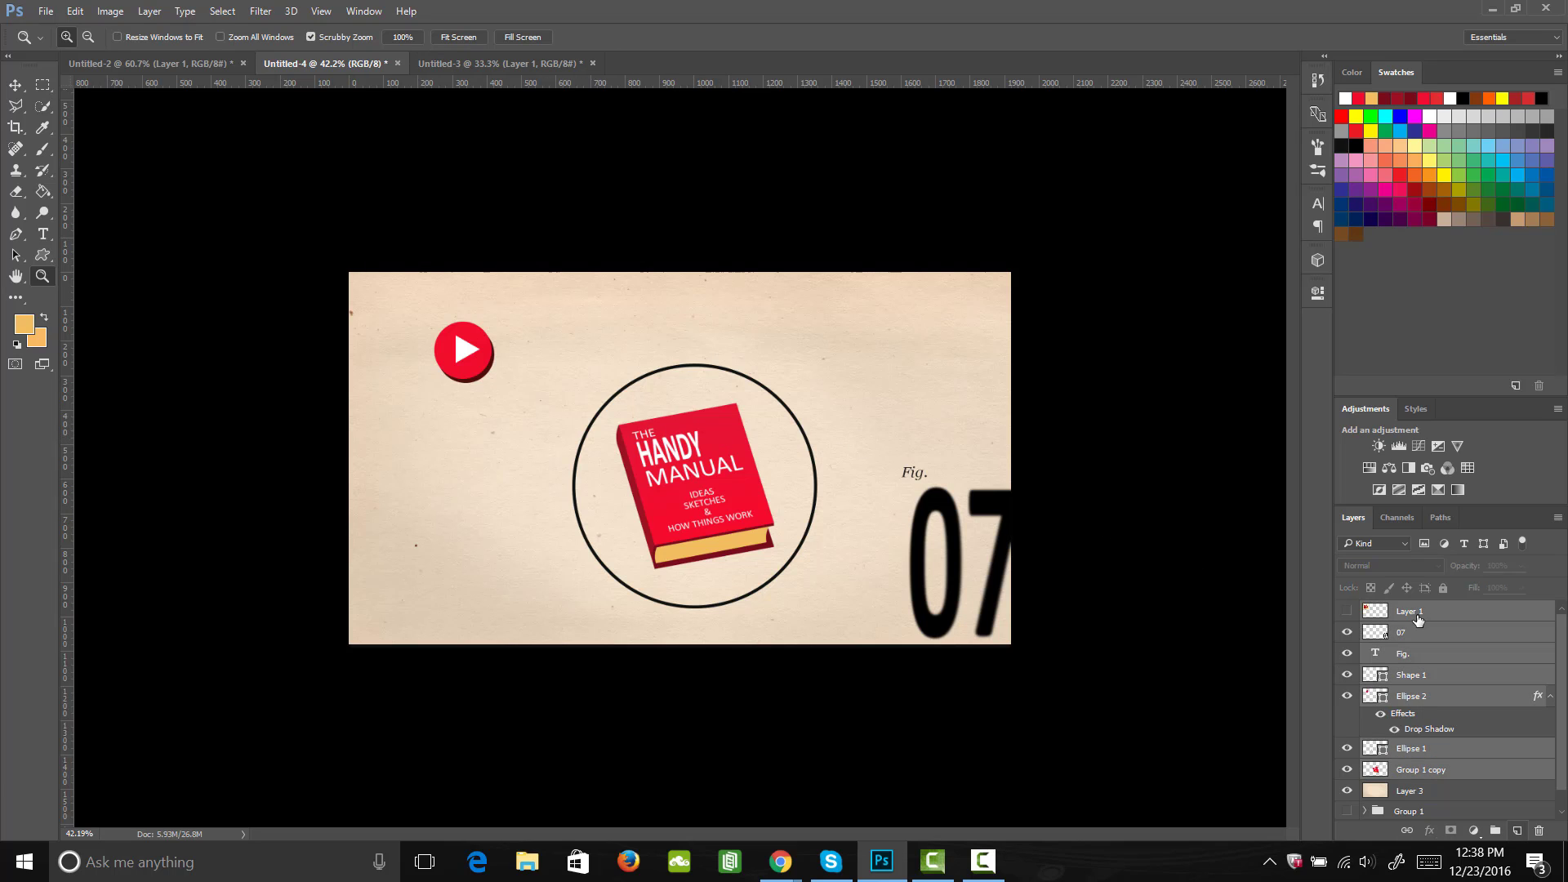
pyautogui.moveTo(1418, 620); pyautogui.dragTo(1497, 832)
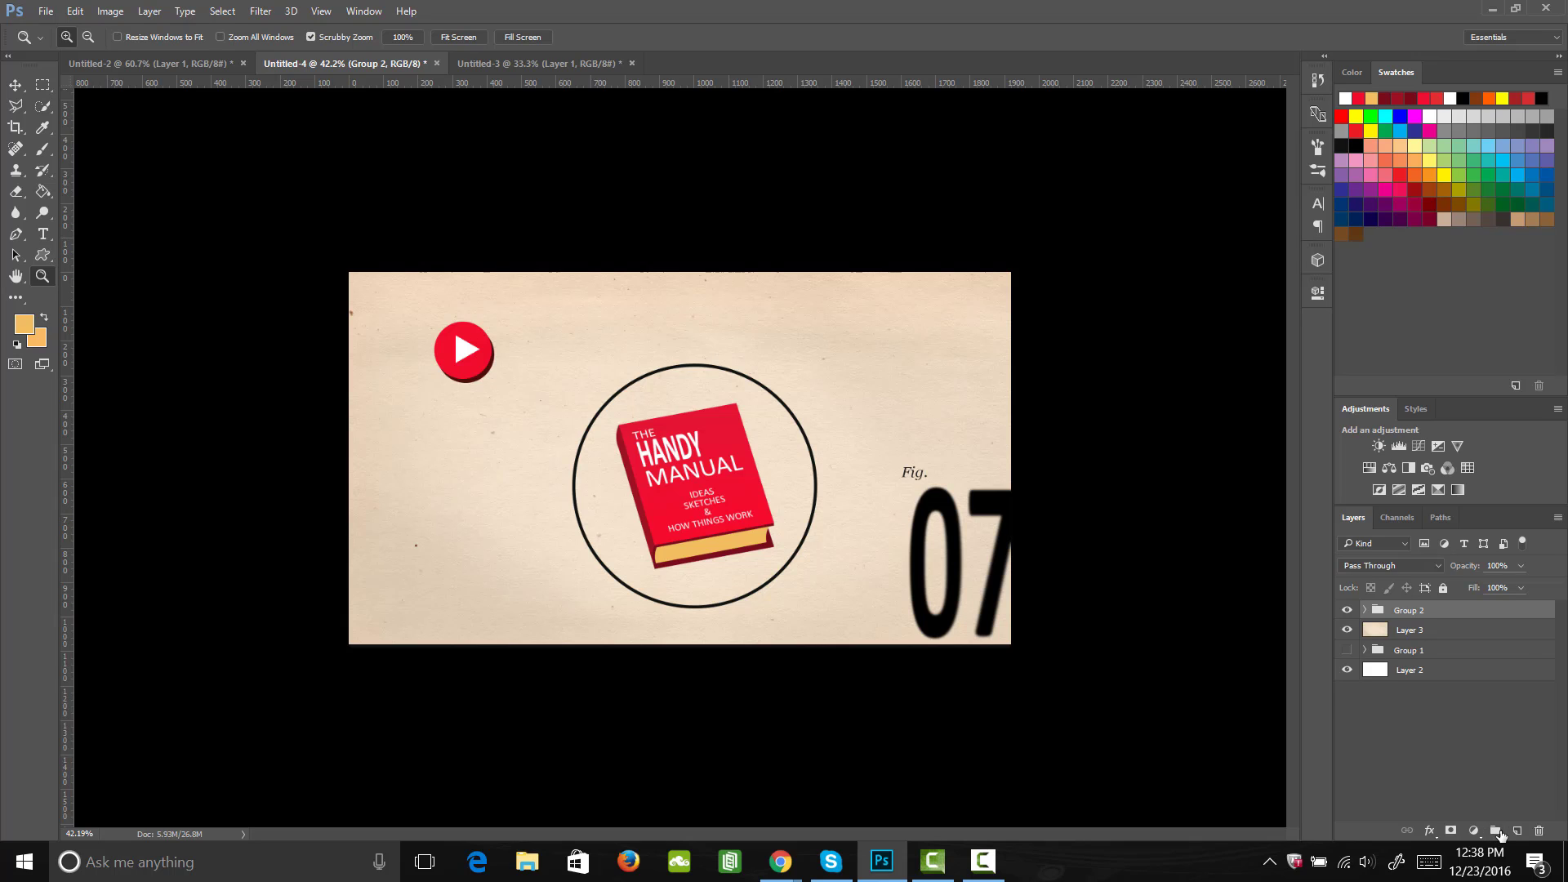
# Step: Duplicate the new group, move the original Group 2 below the paper texture Layer 3, and hide it
pyautogui.hotkey('ctrl', 'j')
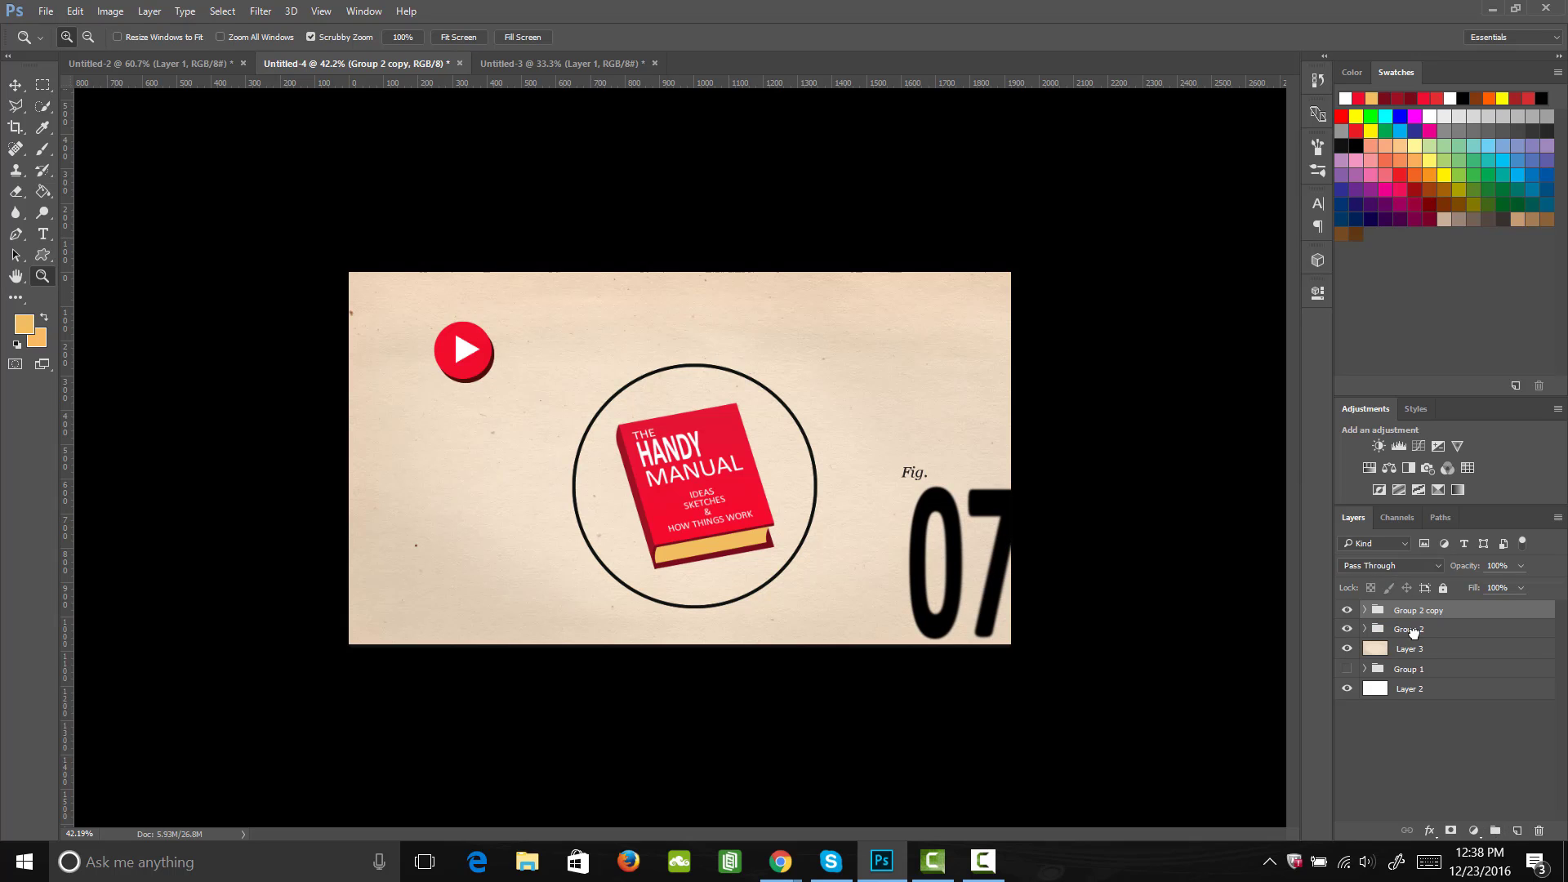
pyautogui.moveTo(1409, 631); pyautogui.dragTo(1415, 656)
pyautogui.click(1347, 650)
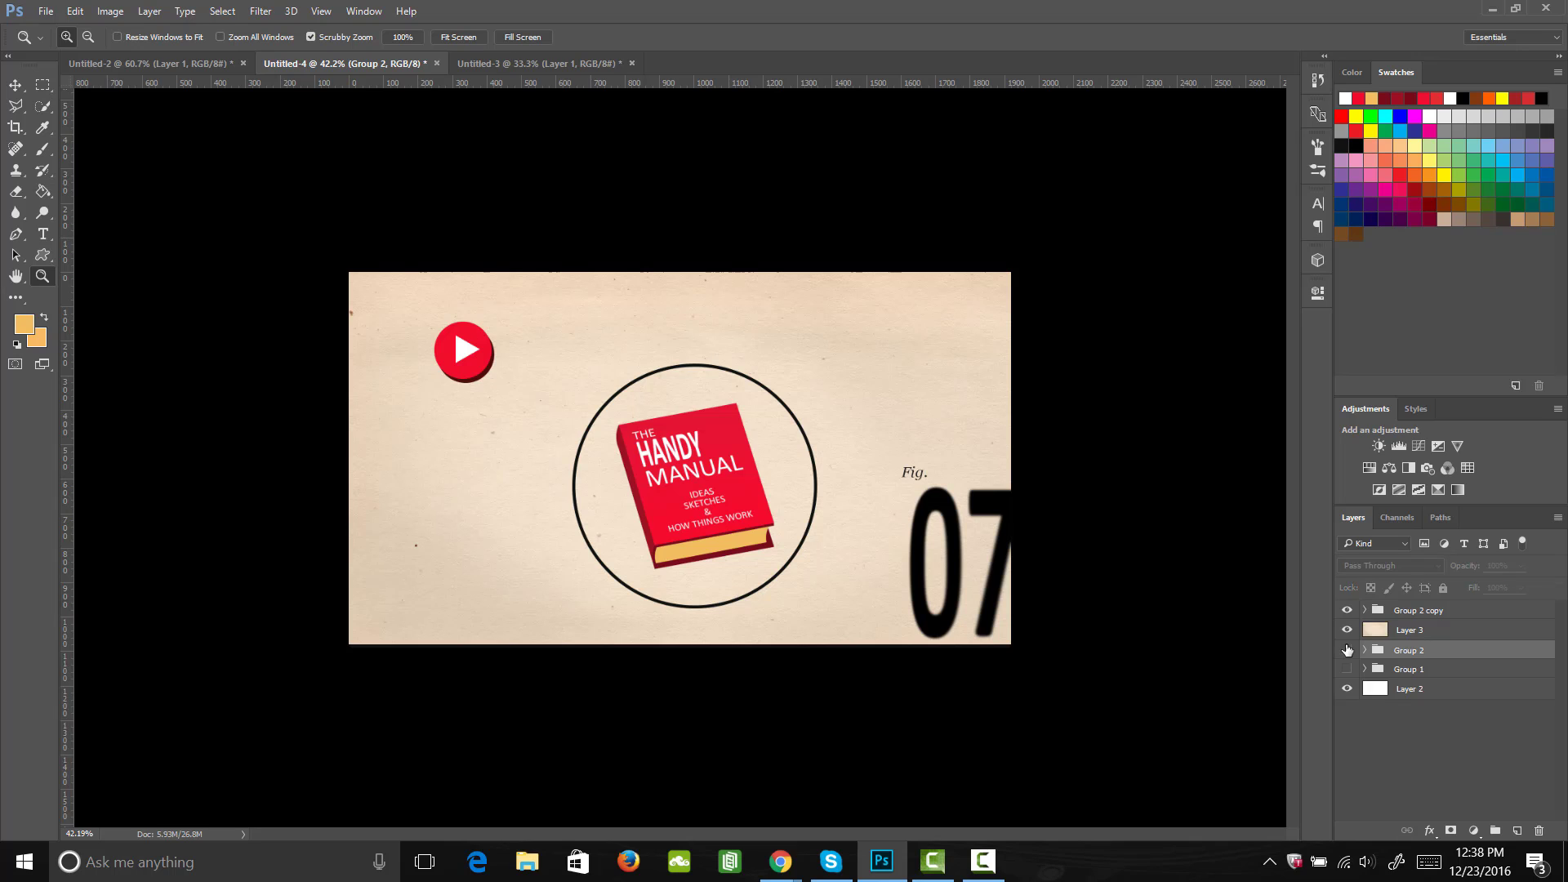
# Step: Merge the Group 2 copy group and all of its layers into a single layer
pyautogui.click(1402, 614)
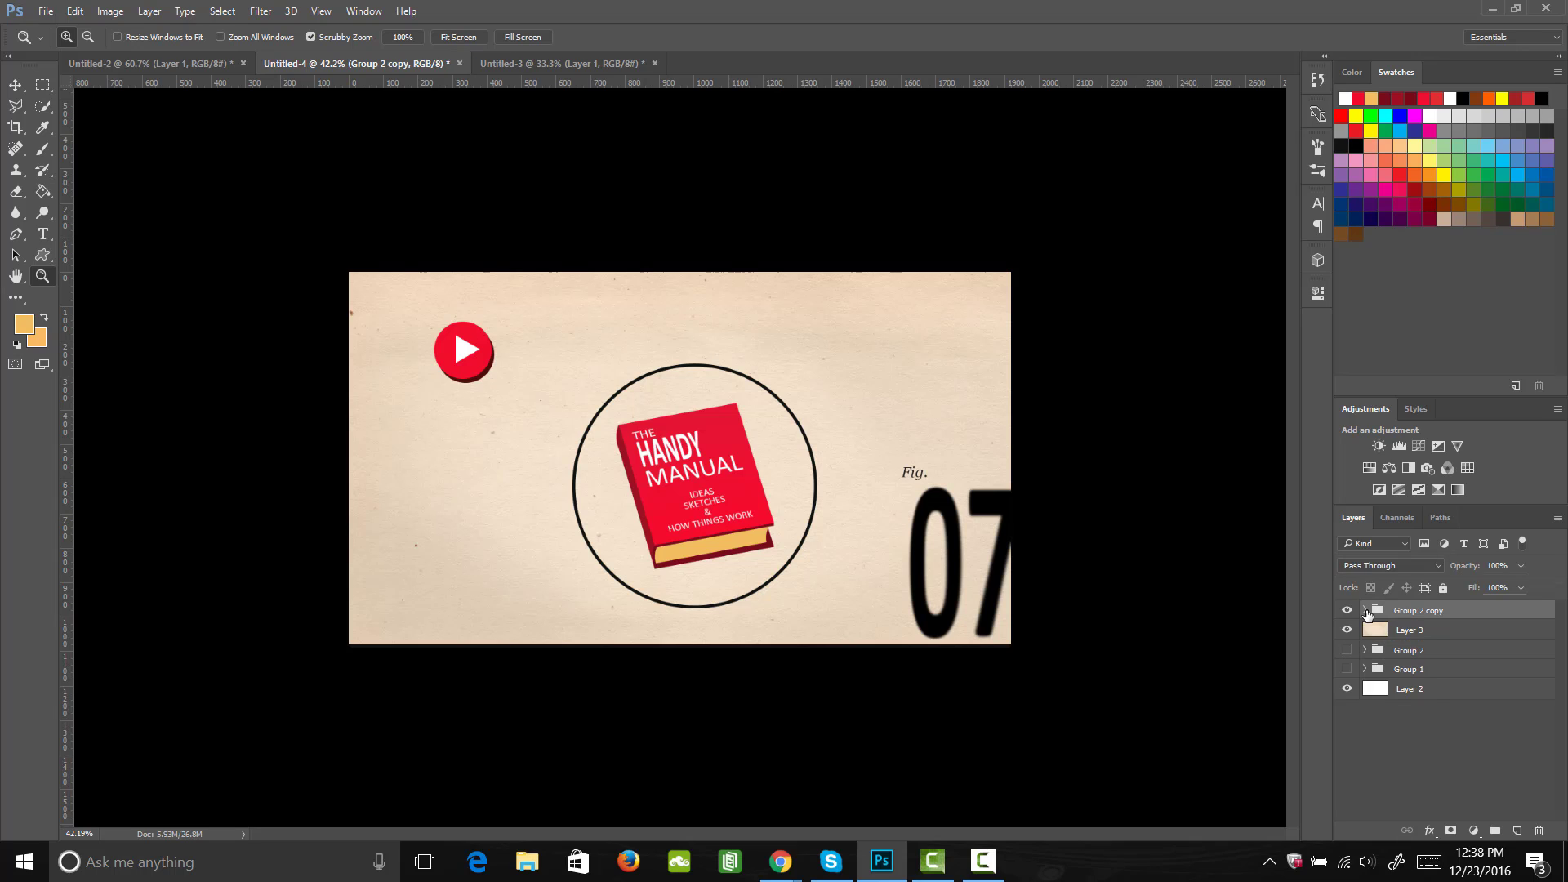
pyautogui.click(1365, 611)
pyautogui.keyDown('shift'); pyautogui.click(1434, 789); pyautogui.keyUp('shift')
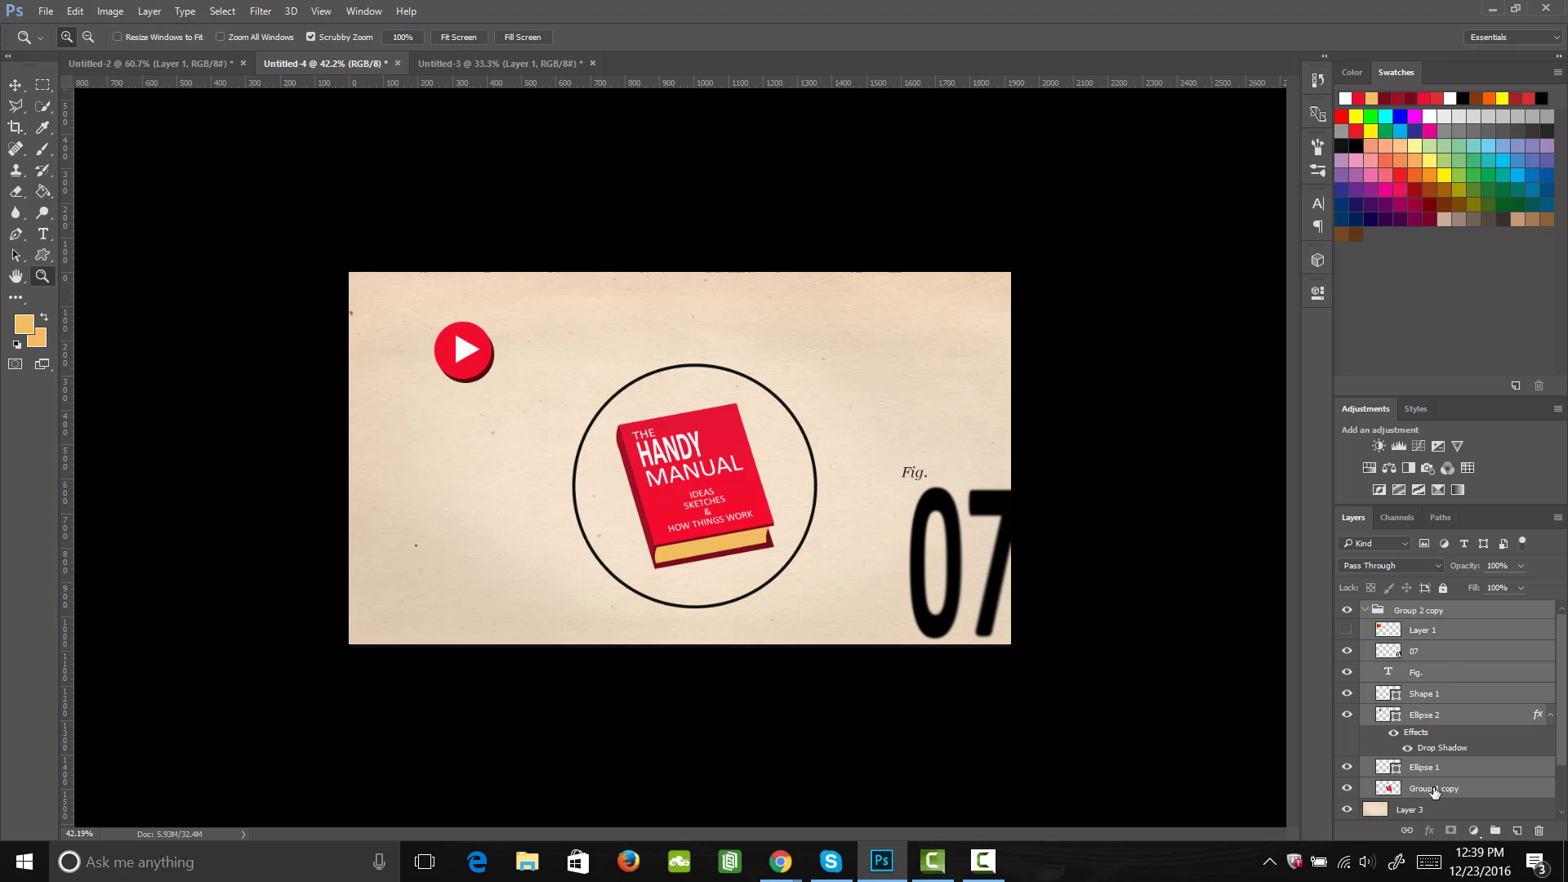
pyautogui.rightClick(1434, 791)
pyautogui.click(1110, 680)
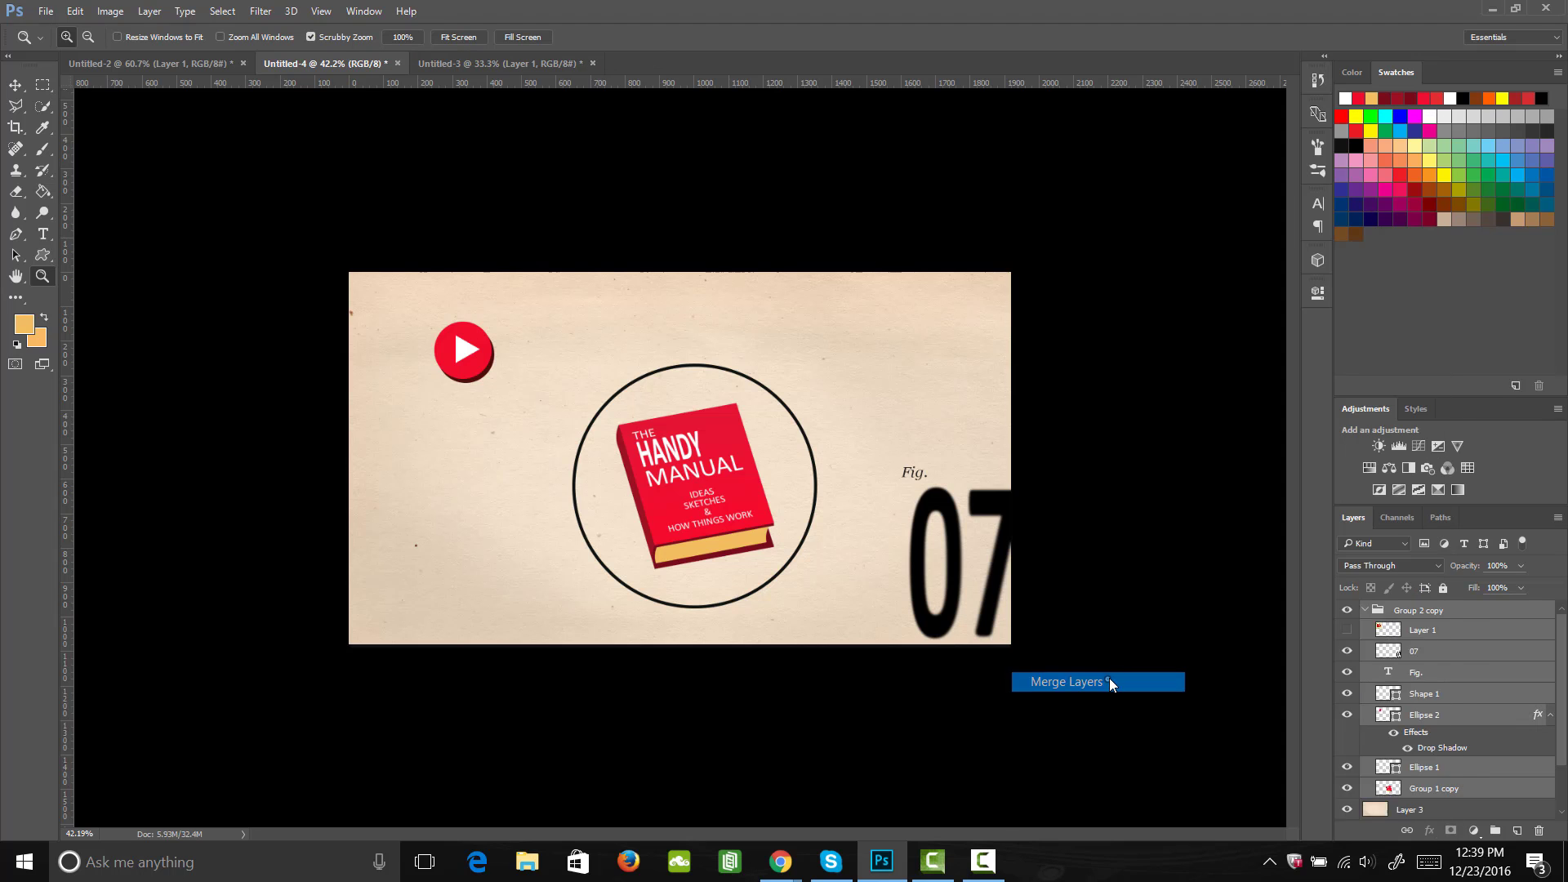
# Step: Set the merged Group 2 copy layer's blend mode to Multiply and inspect how the paper grain shows through the book
pyautogui.click(1348, 613)
pyautogui.click(1347, 613)
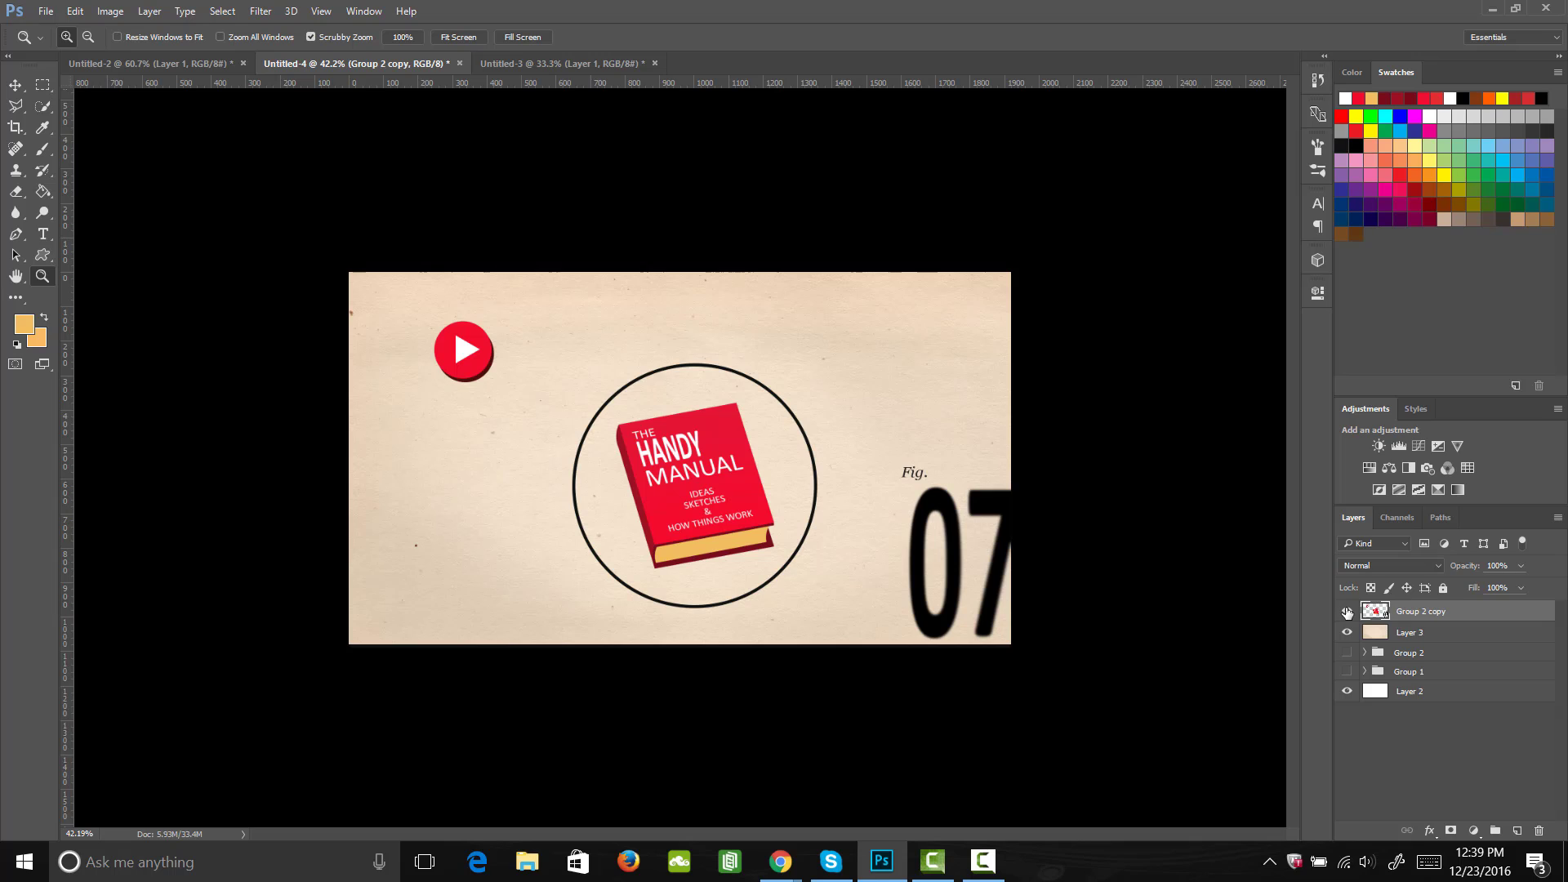
pyautogui.click(1392, 565)
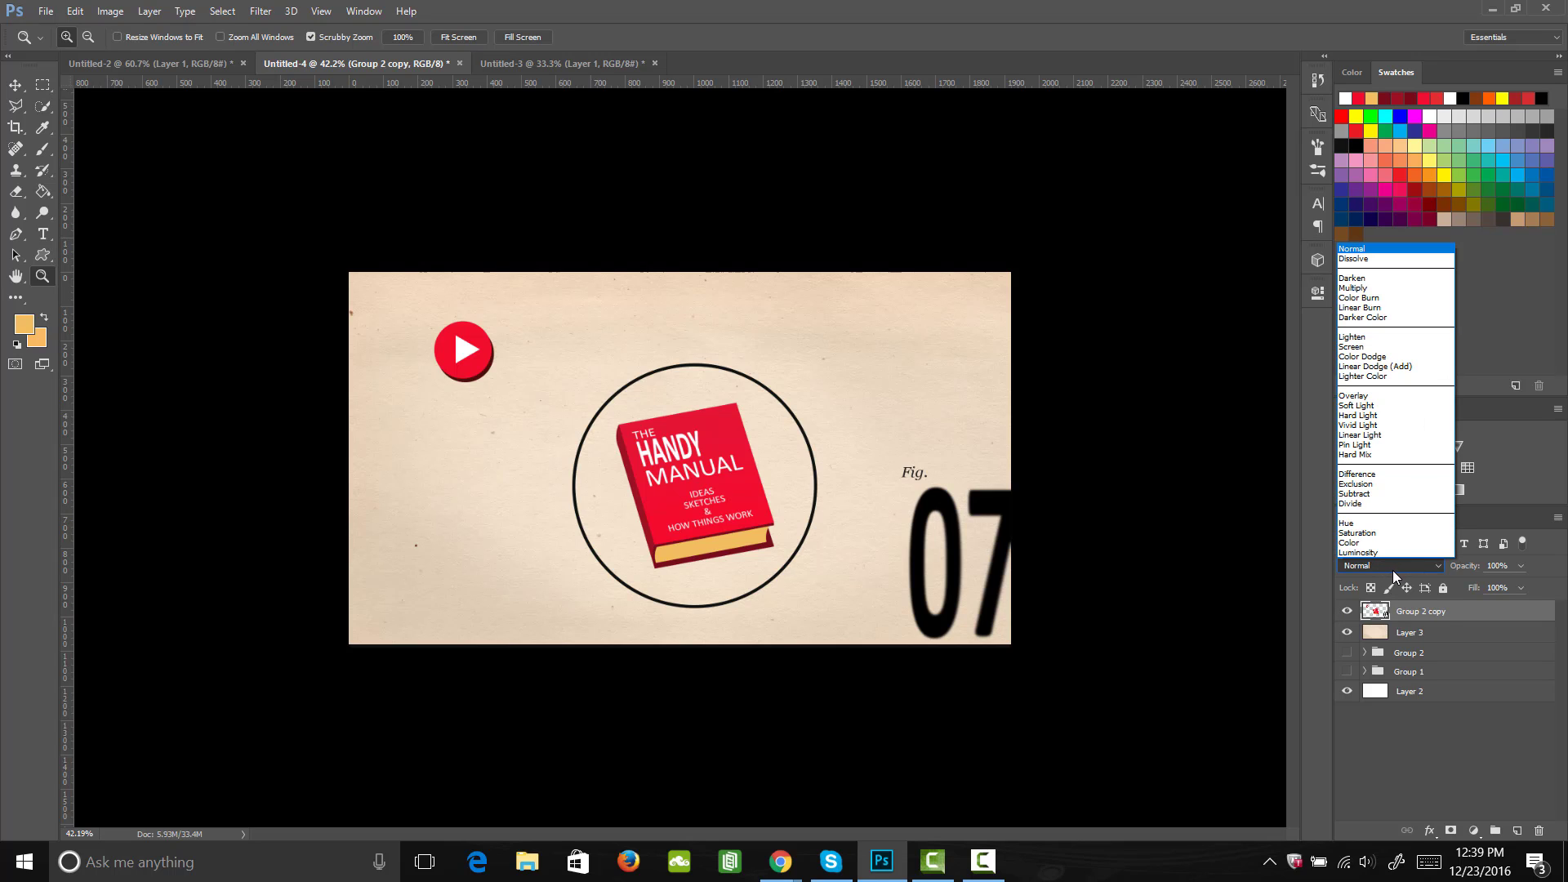
pyautogui.click(1380, 289)
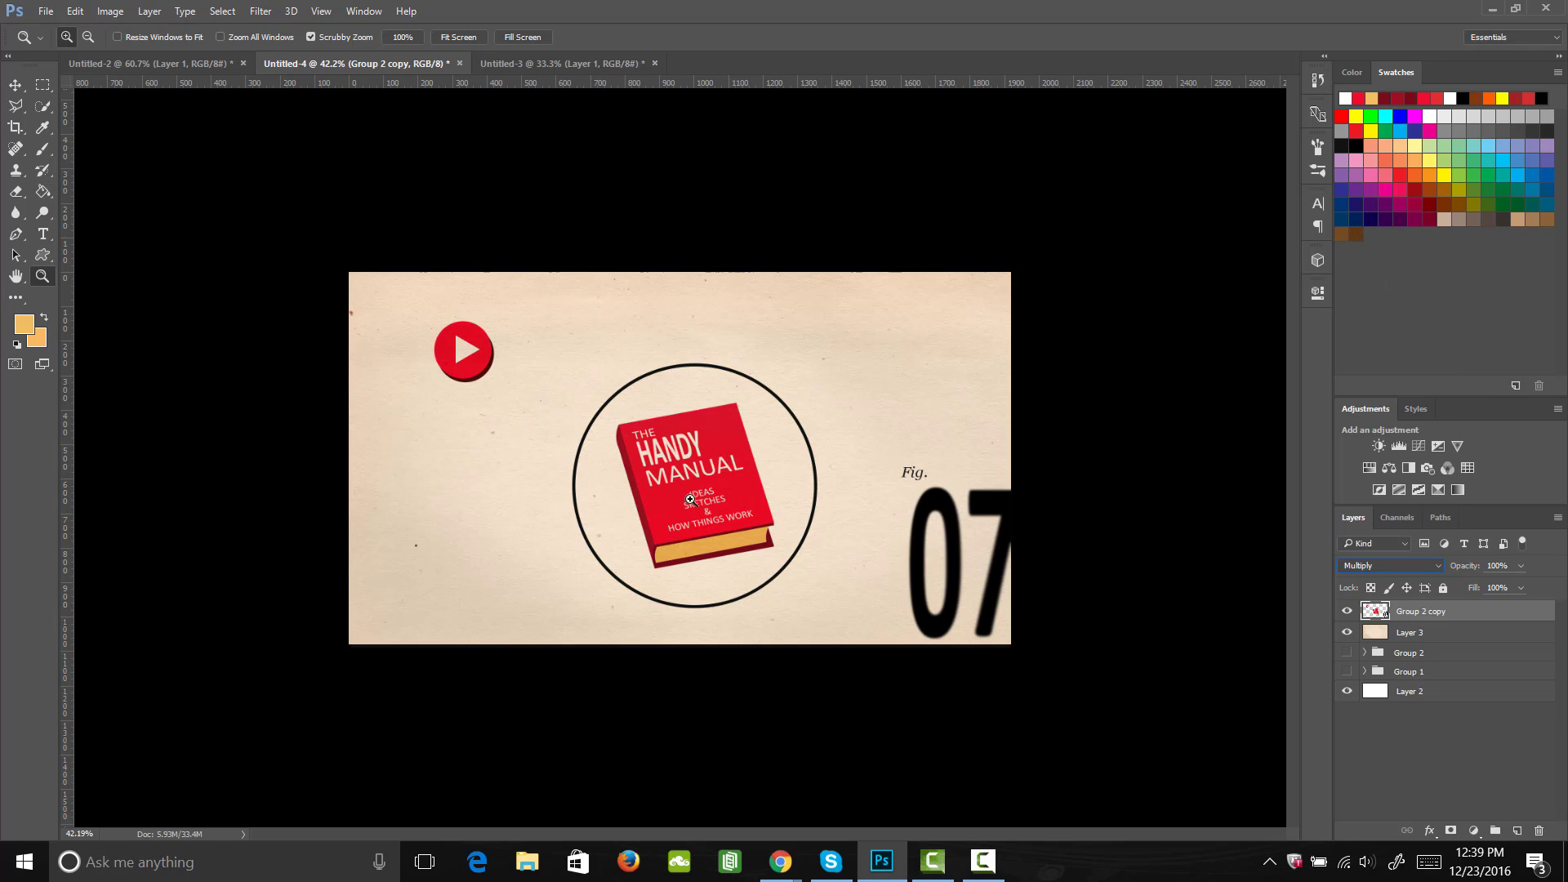
pyautogui.moveTo(683, 497); pyautogui.dragTo(756, 551)
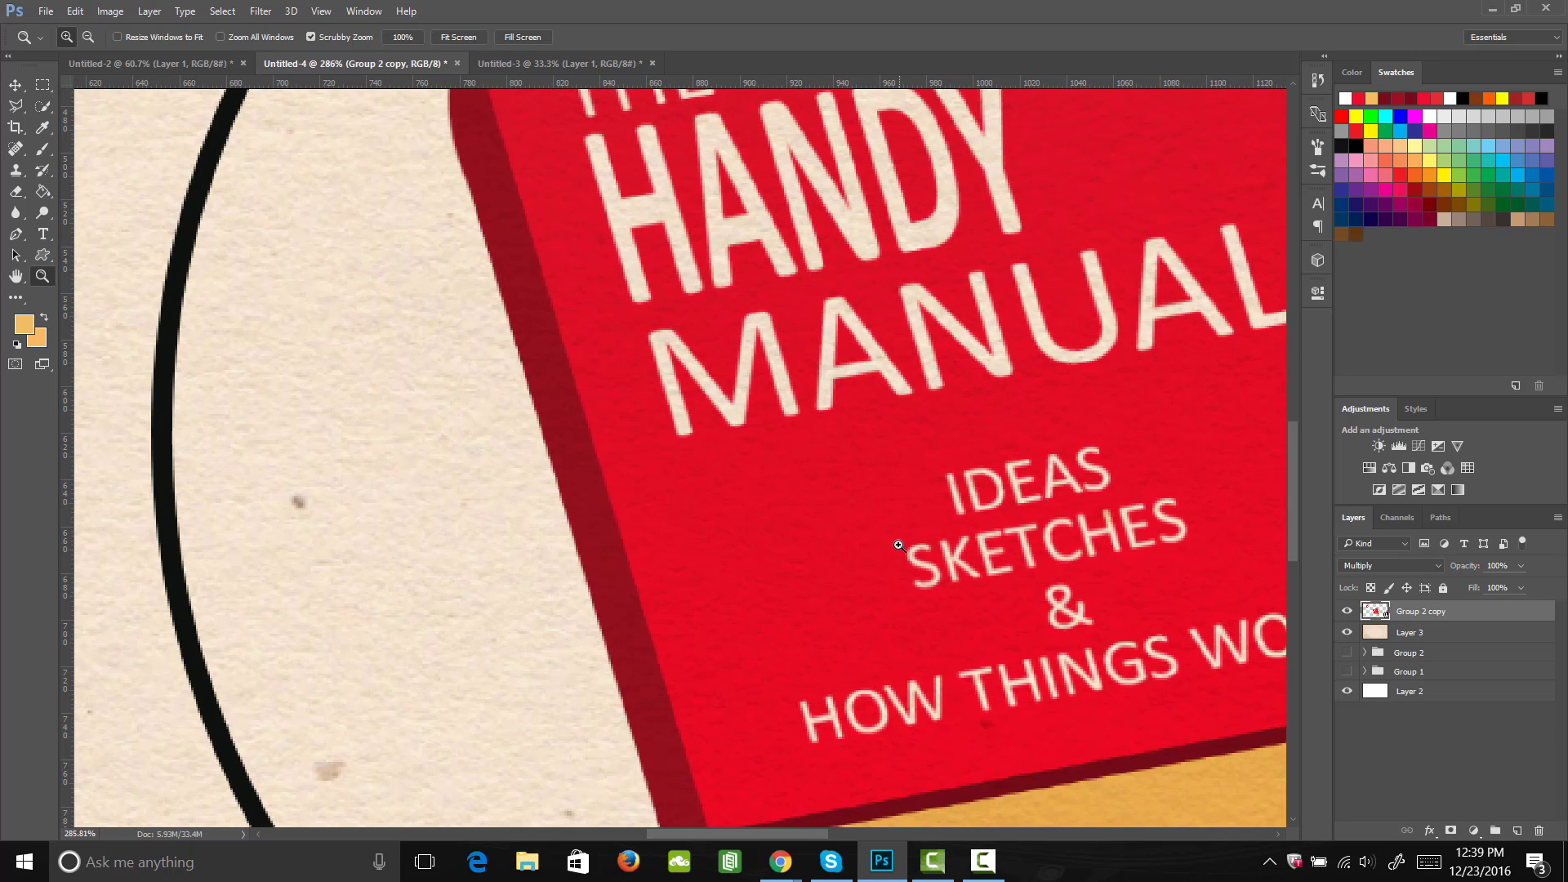
pyautogui.moveTo(899, 544); pyautogui.dragTo(819, 562)
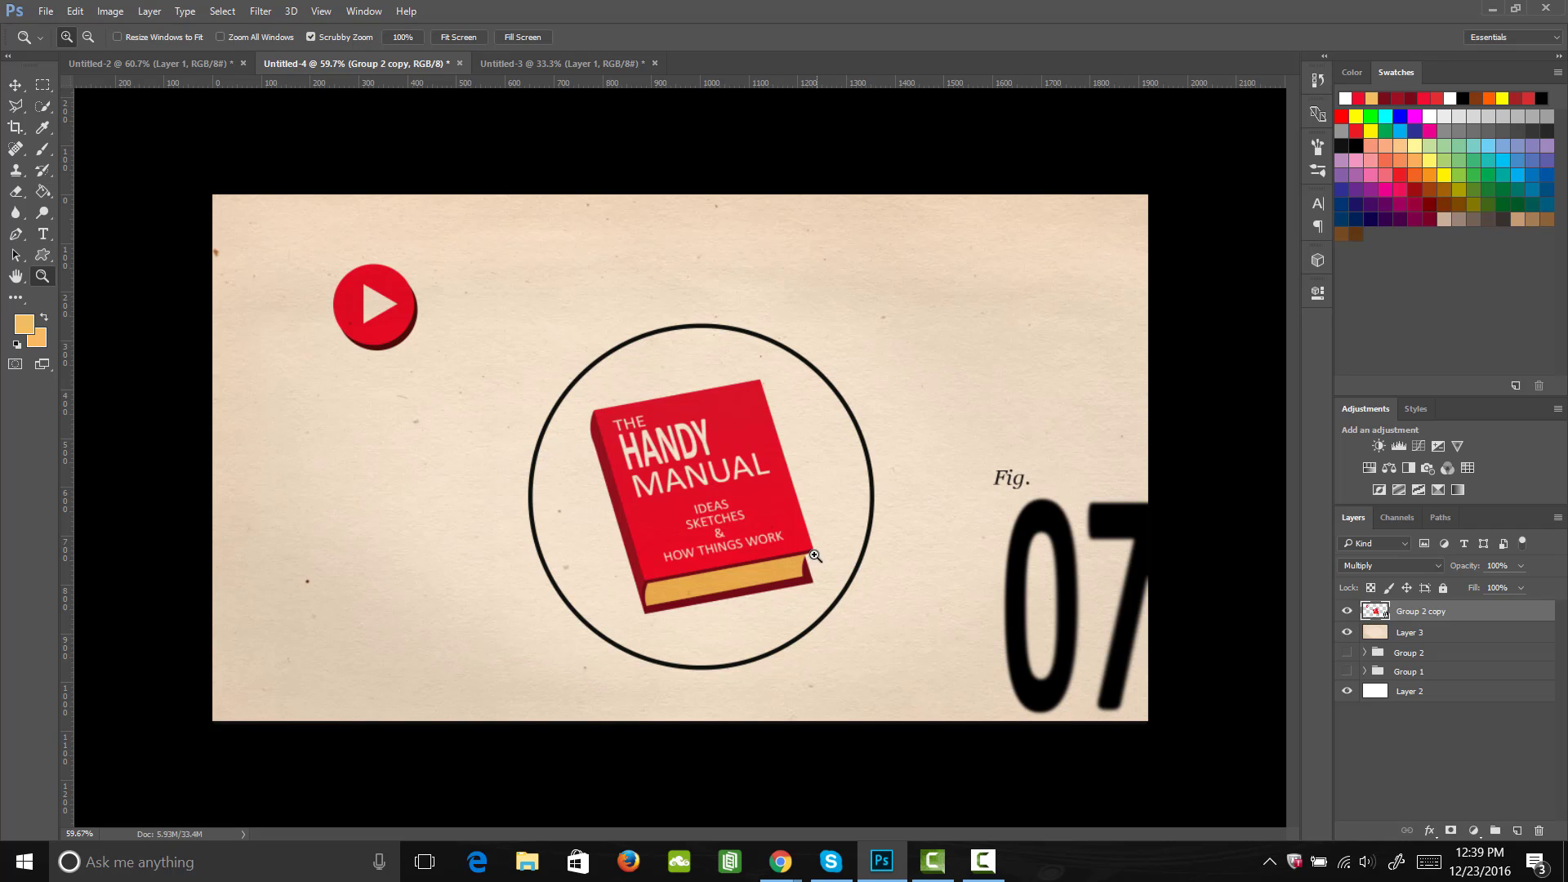
# Step: Copy the entire concrete texture from Untitled-3 and paste it into Untitled-4 as a new layer above the artwork
pyautogui.click(561, 67)
pyautogui.moveTo(786, 568); pyautogui.dragTo(758, 580)
pyautogui.press('m')
pyautogui.moveTo(1019, 774); pyautogui.dragTo(318, 184)
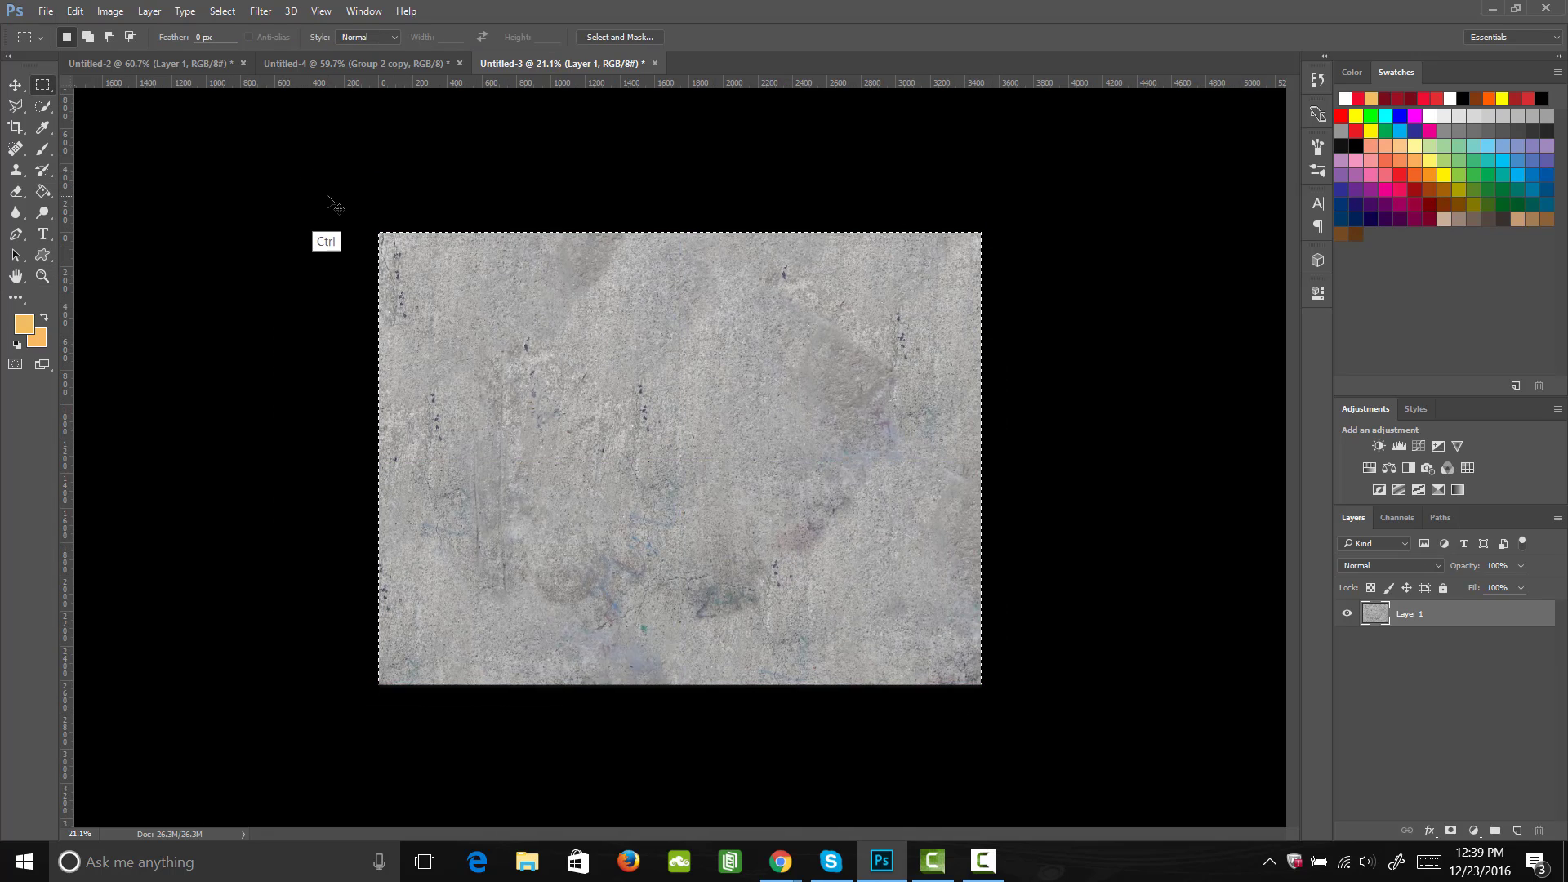
pyautogui.click(351, 69)
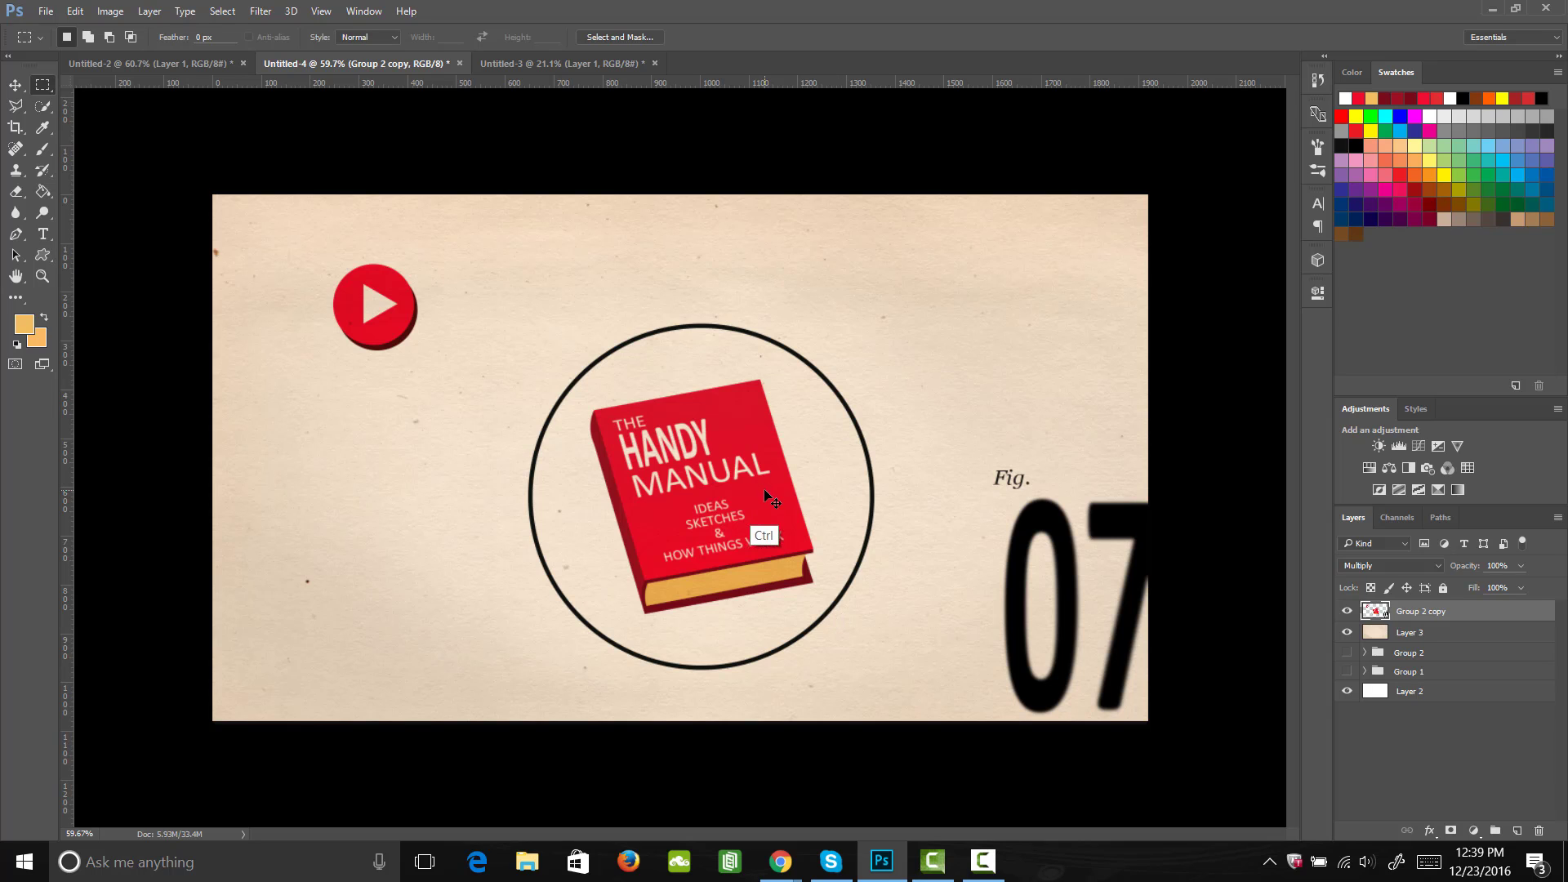
pyautogui.hotkey('ctrl', 'v')
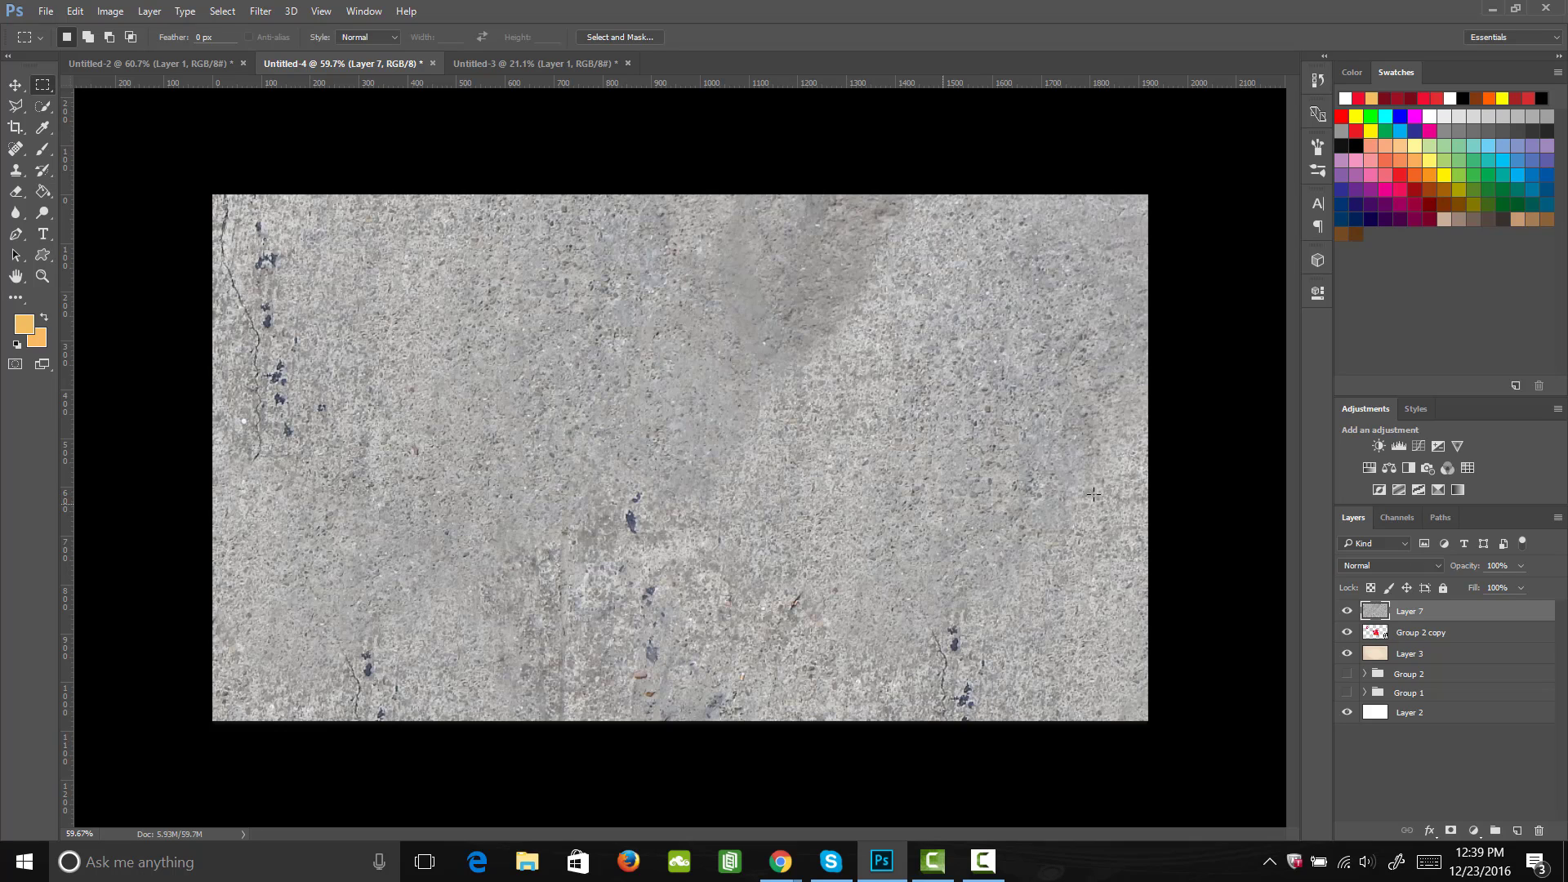
# Step: Set the concrete texture layer's blend mode to Multiply and its opacity to 13%
pyautogui.click(1408, 567)
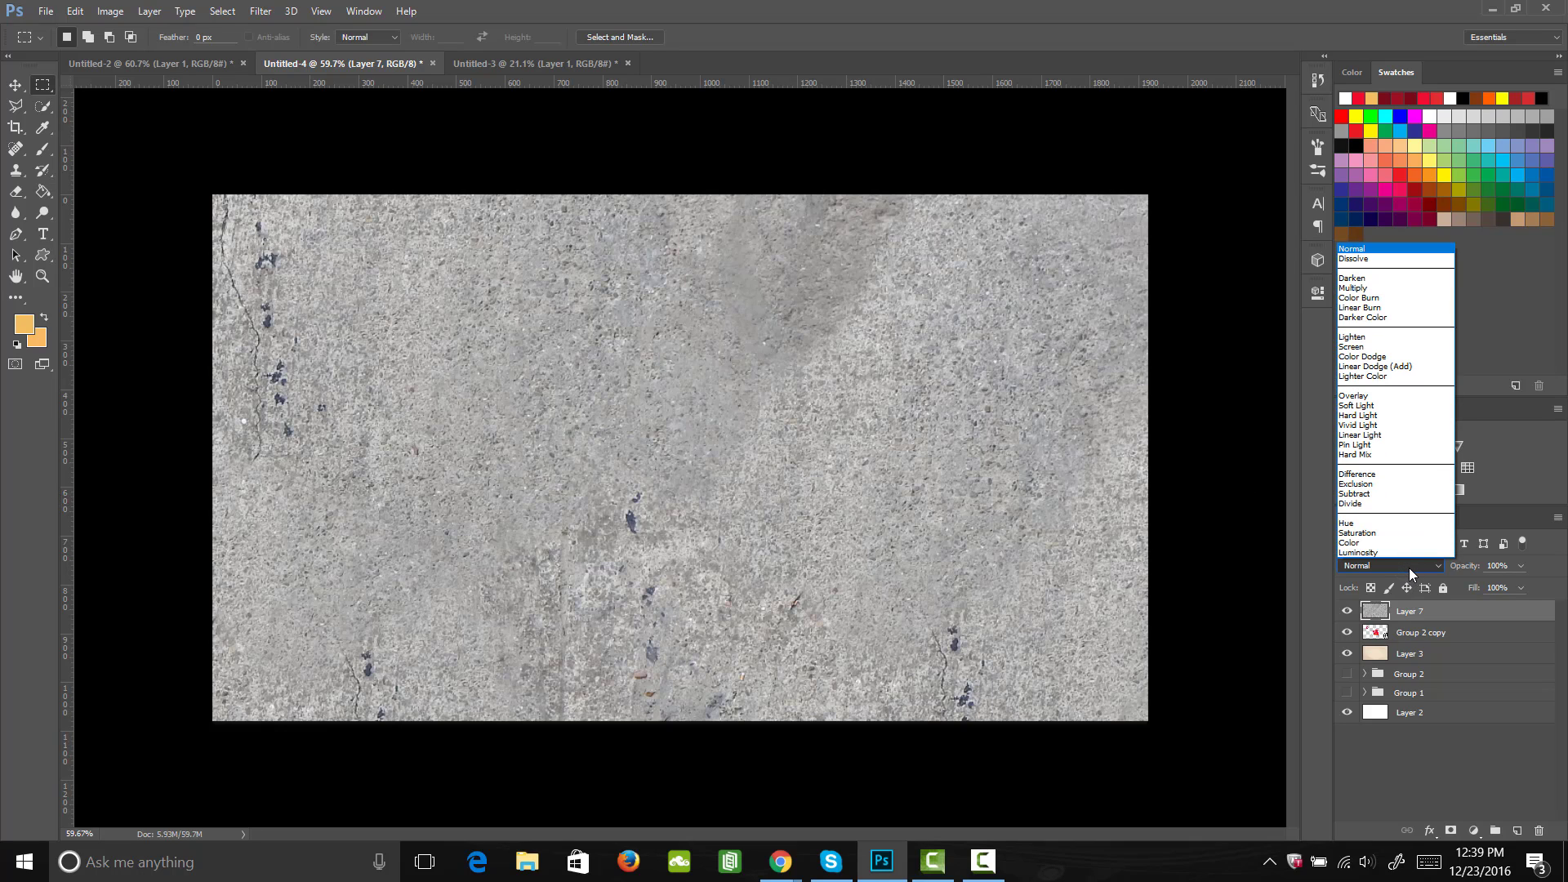
pyautogui.click(1376, 288)
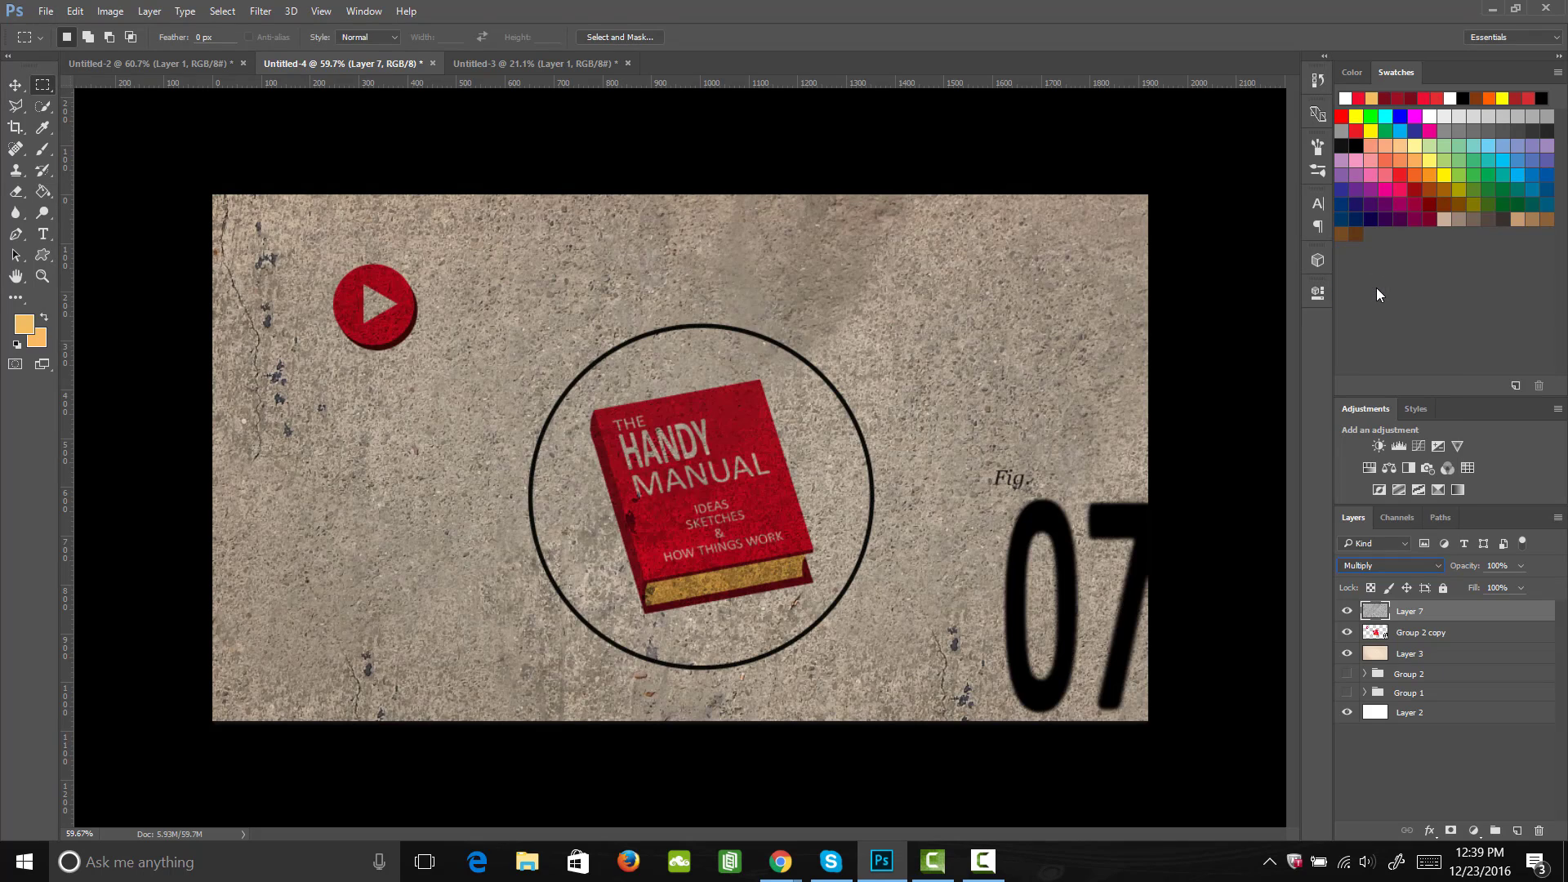
pyautogui.click(1521, 565)
pyautogui.moveTo(1487, 590); pyautogui.dragTo(1454, 588)
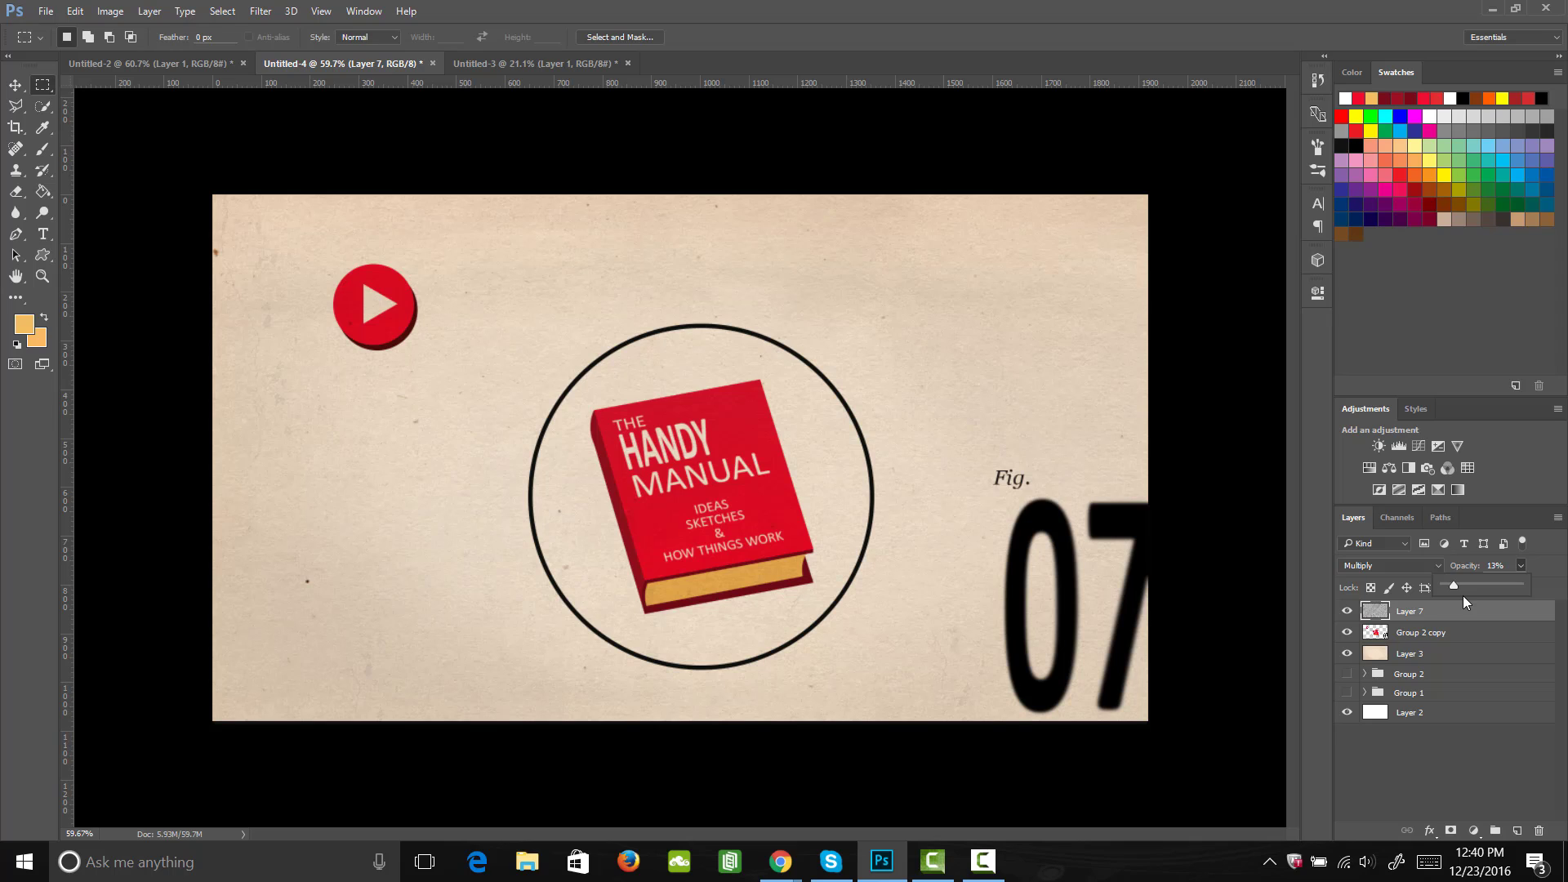
# Step: Check the reference in Untitled-2, then add a new top layer in Untitled-4 and ready the Brush tool with yellow #fff600
pyautogui.click(200, 65)
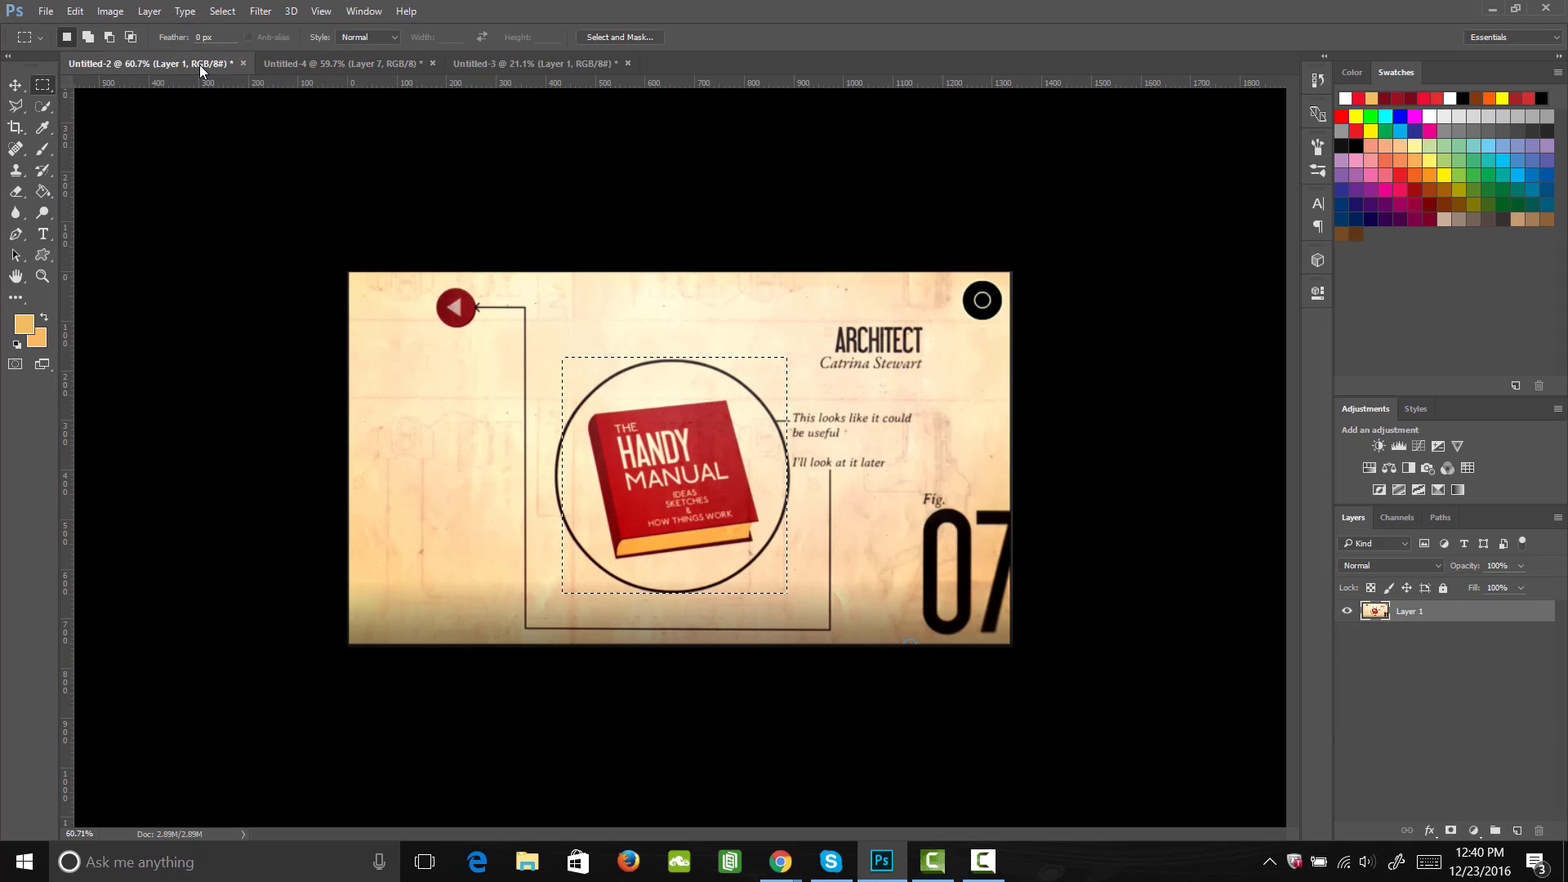
pyautogui.click(294, 65)
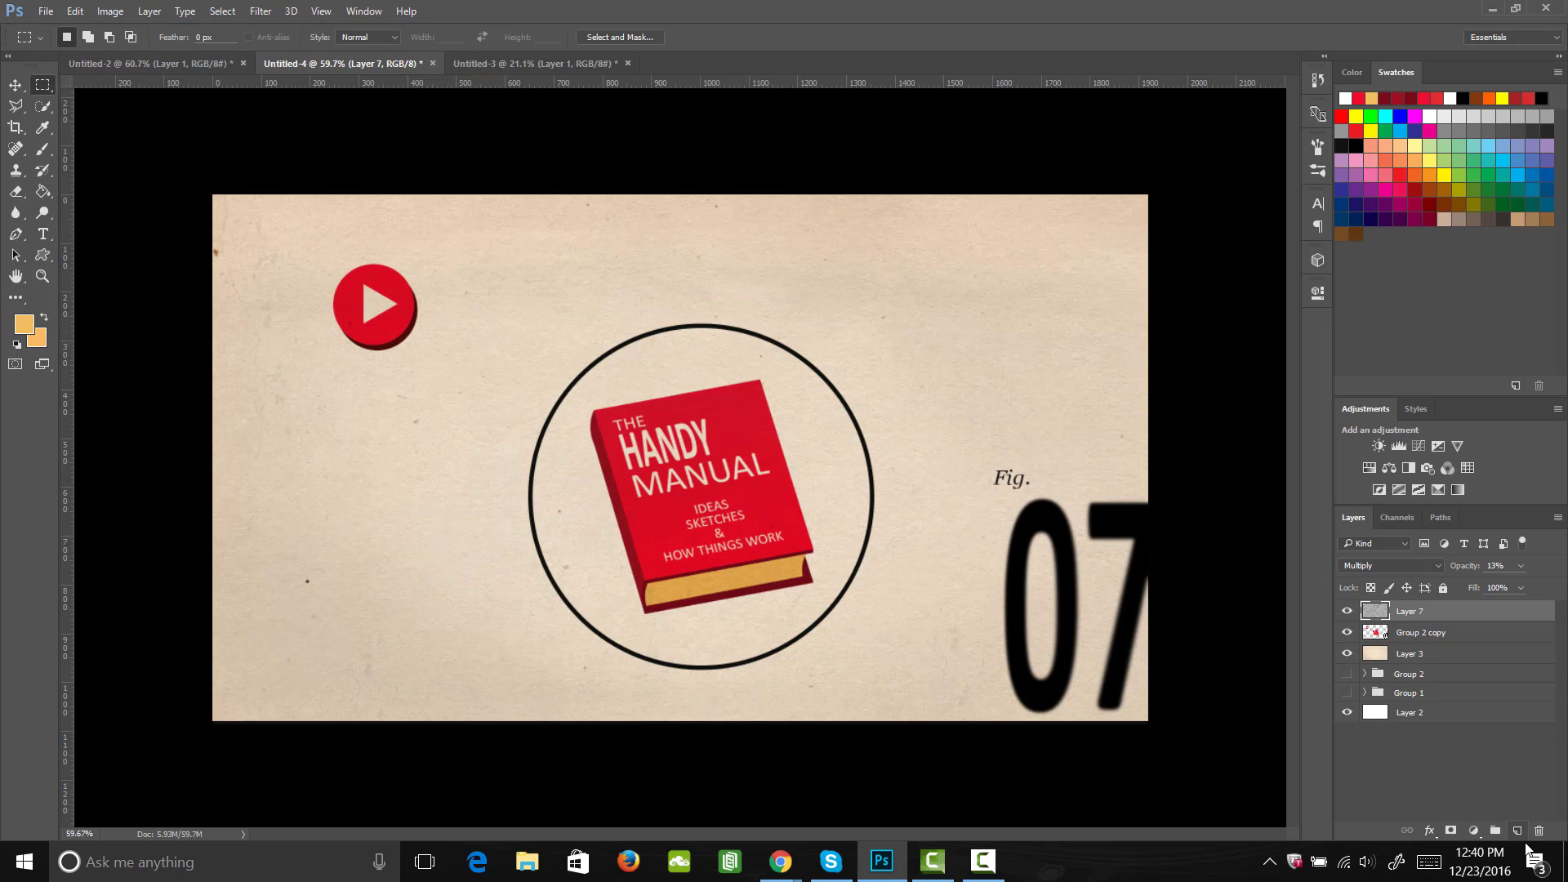
pyautogui.click(1517, 831)
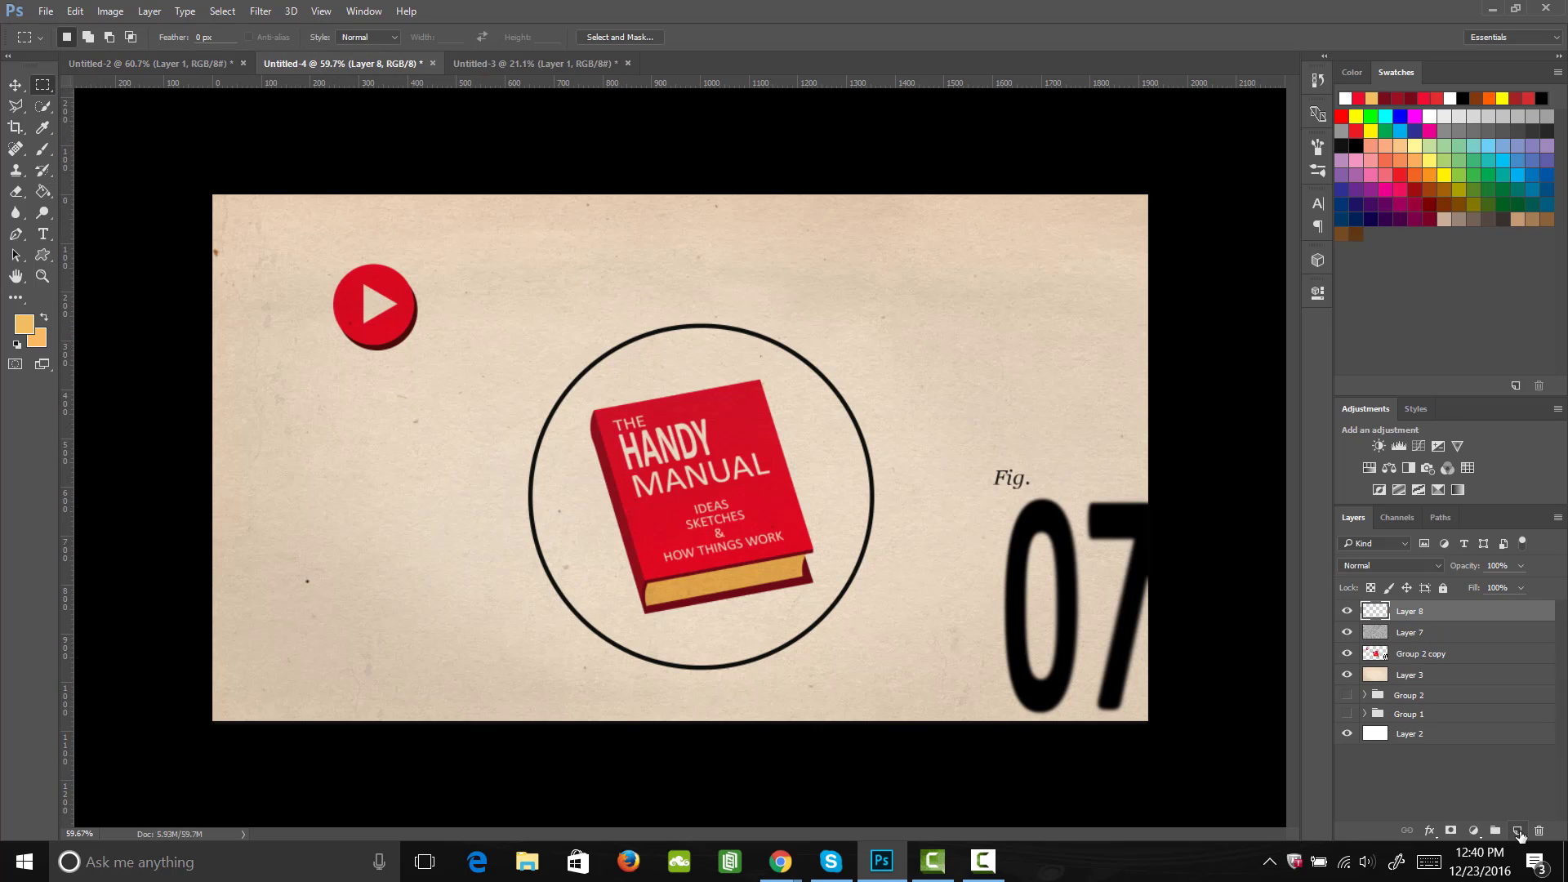
pyautogui.click(30, 330)
pyautogui.moveTo(1229, 480); pyautogui.dragTo(1228, 475)
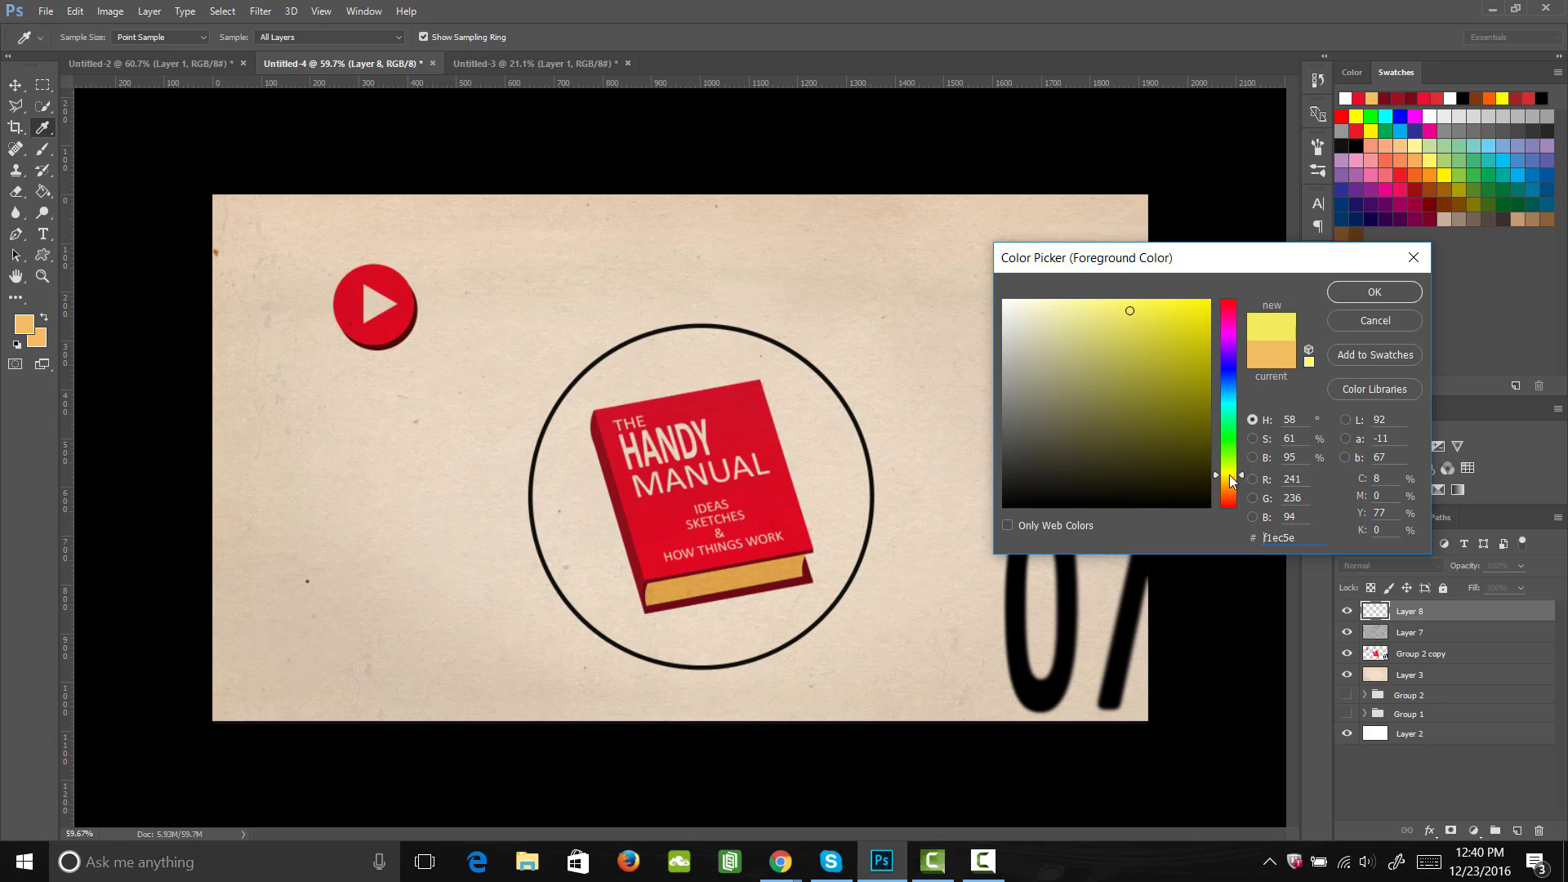
pyautogui.moveTo(1188, 317); pyautogui.dragTo(1341, 255)
pyautogui.click(1385, 296)
pyautogui.press('b')
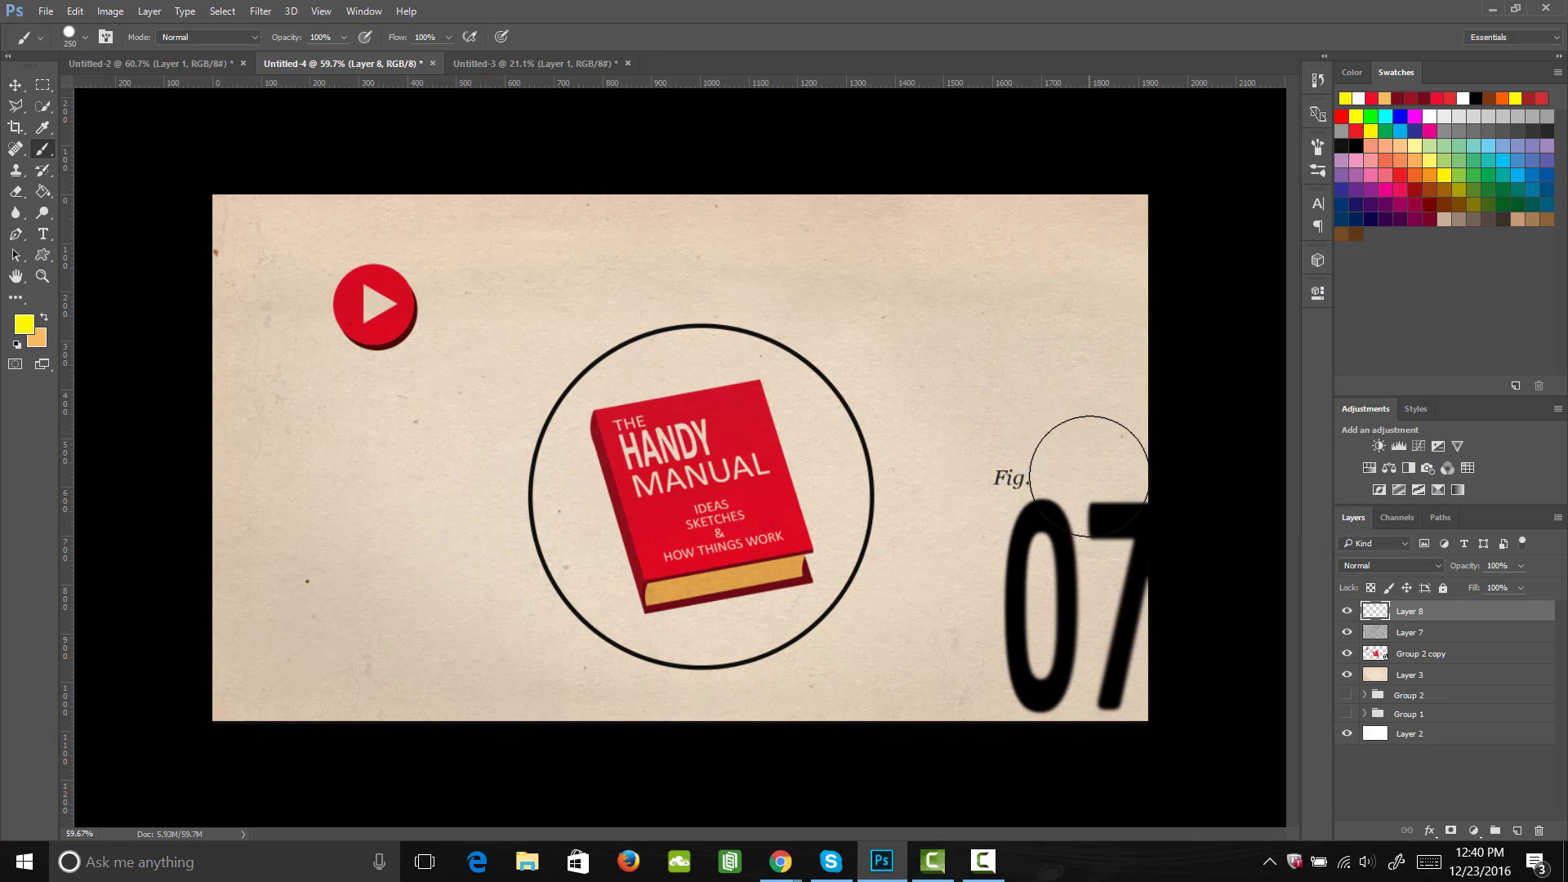
pyautogui.moveTo(1143, 270)
pyautogui.mouseDown()
pyautogui.moveTo(923, 214)
pyautogui.moveTo(269, 326)
pyautogui.mouseUp()
pyautogui.moveTo(572, 318); pyautogui.dragTo(1137, 351)
pyautogui.hotkey('ctrl', 'z')
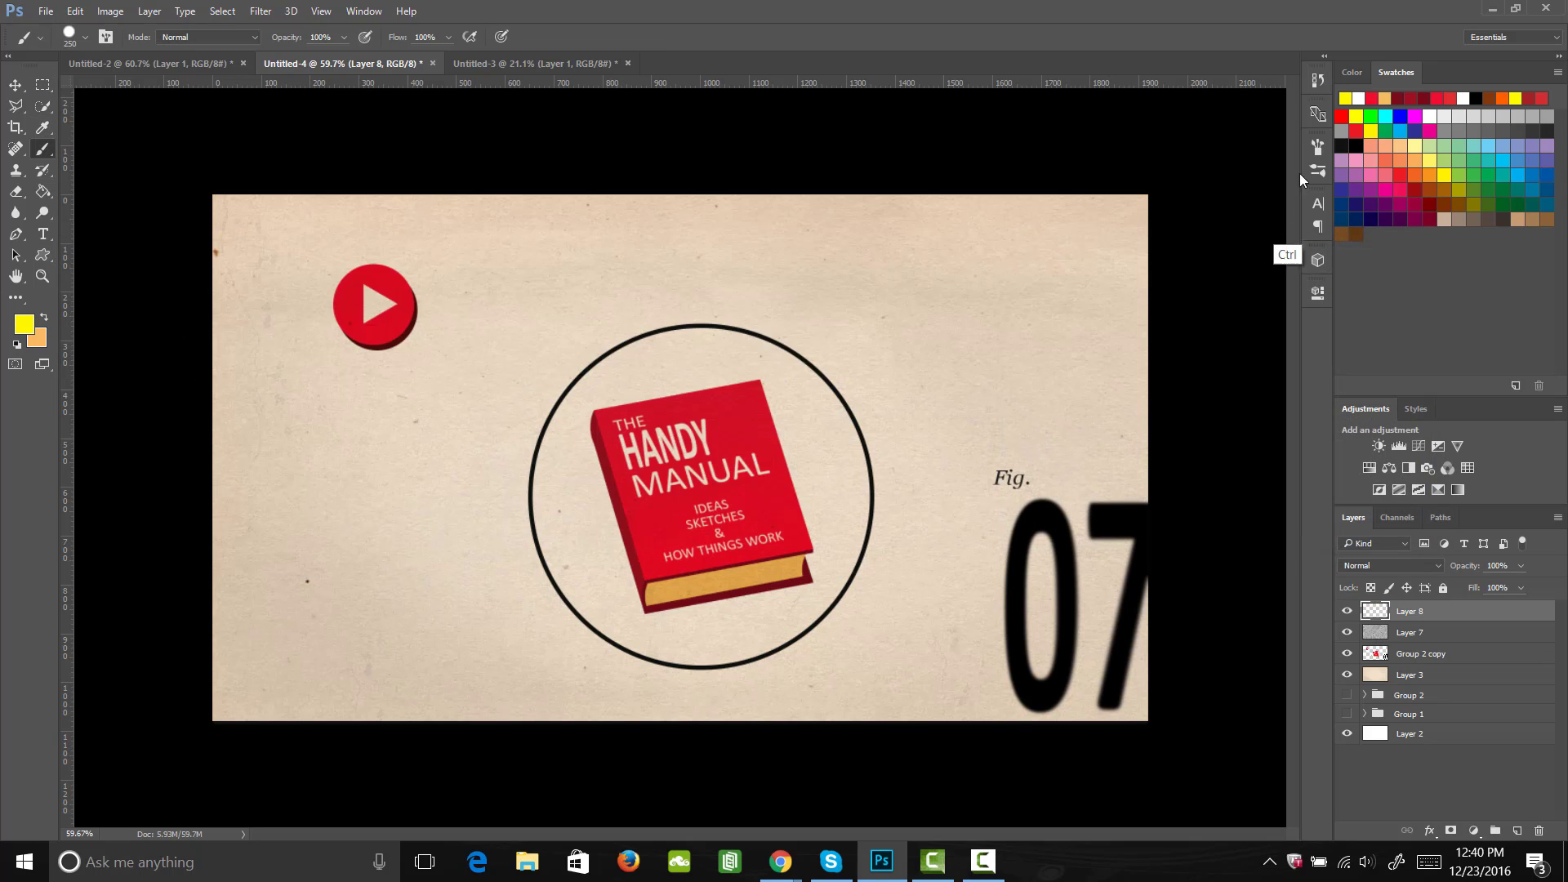
# Step: Choose a soft round brush, enlarge it to 1200 px, and cover the whole canvas on Layer 8 with yellow
pyautogui.click(1317, 147)
pyautogui.click(1141, 174)
pyautogui.click(1317, 147)
pyautogui.press(']')
pyautogui.press(']')
pyautogui.press(']')
pyautogui.press(']')
pyautogui.press(']')
pyautogui.press(']')
pyautogui.press(']')
pyautogui.press(']')
pyautogui.press(']')
pyautogui.press(']')
pyautogui.press(']')
pyautogui.press(']')
pyautogui.press(']')
pyautogui.press(']')
pyautogui.press(']')
pyautogui.press(']')
pyautogui.press(']')
pyautogui.press(']')
pyautogui.press(']')
pyautogui.press(']')
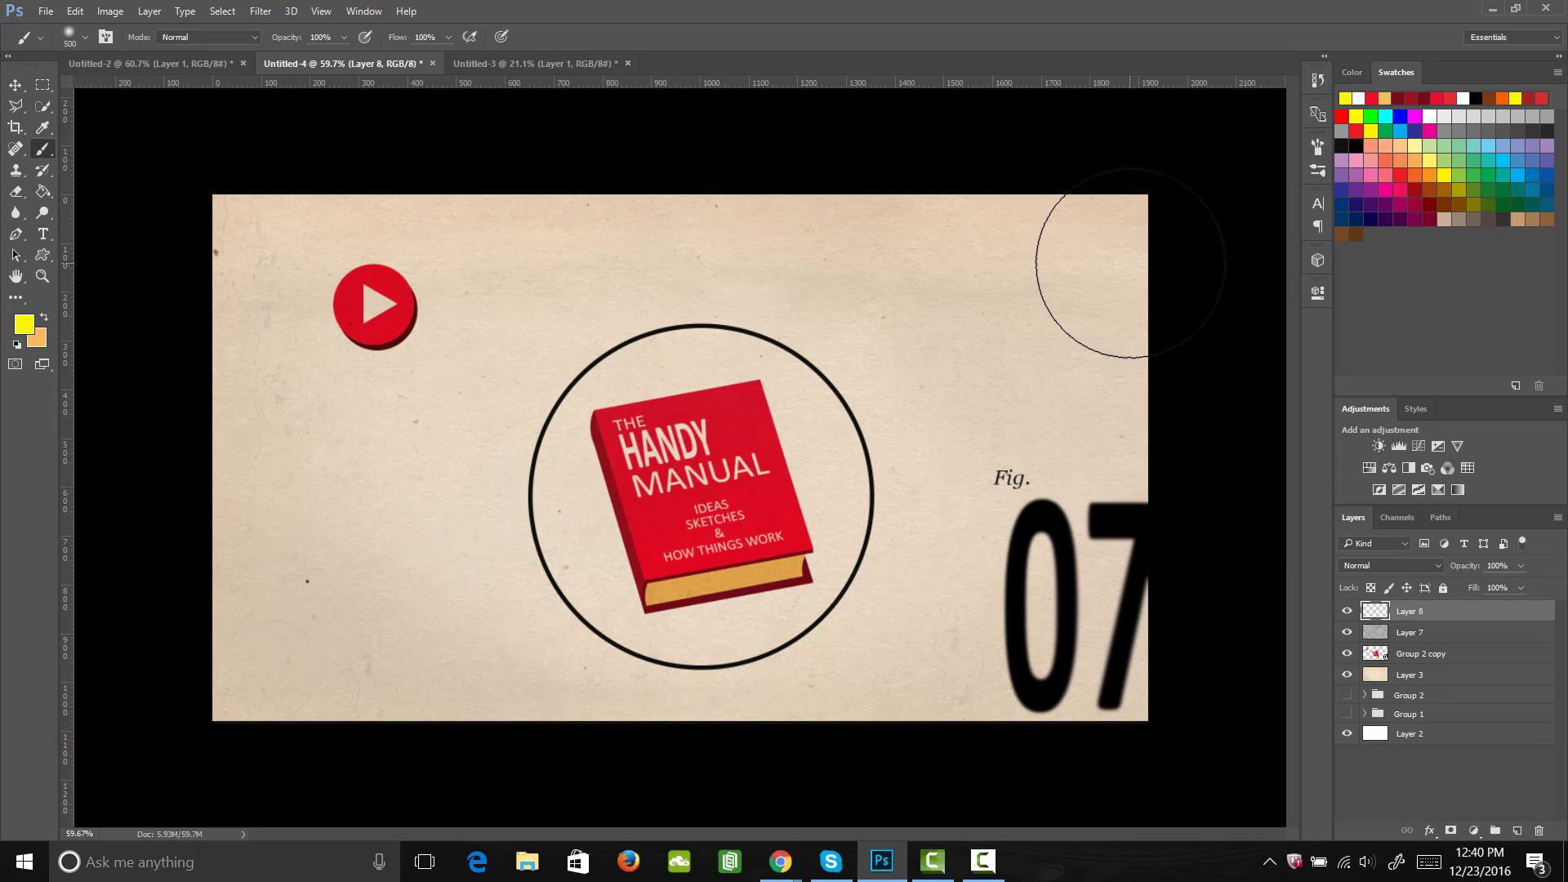
pyautogui.moveTo(1166, 332)
pyautogui.mouseDown()
pyautogui.moveTo(370, 303)
pyautogui.moveTo(251, 385)
pyautogui.moveTo(784, 457)
pyautogui.moveTo(1172, 563)
pyautogui.moveTo(490, 602)
pyautogui.moveTo(315, 650)
pyautogui.moveTo(1072, 646)
pyautogui.mouseUp()
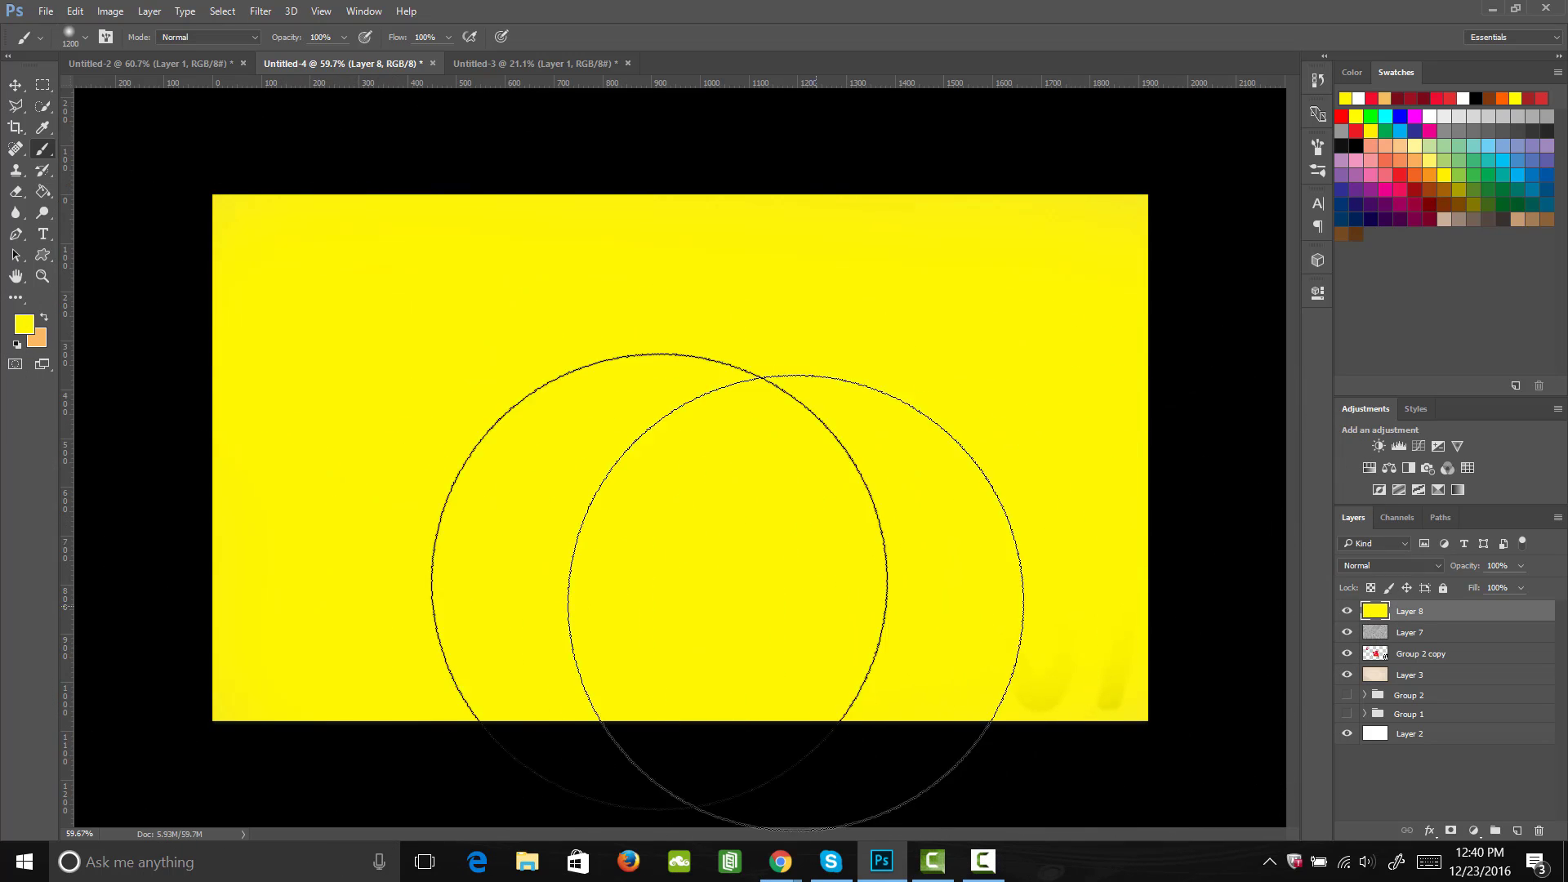
# Step: Set the foreground color to red #ff1e00 and paint soft red areas along the right edge, lower edge and upper-left corner of Layer 8
pyautogui.click(23, 324)
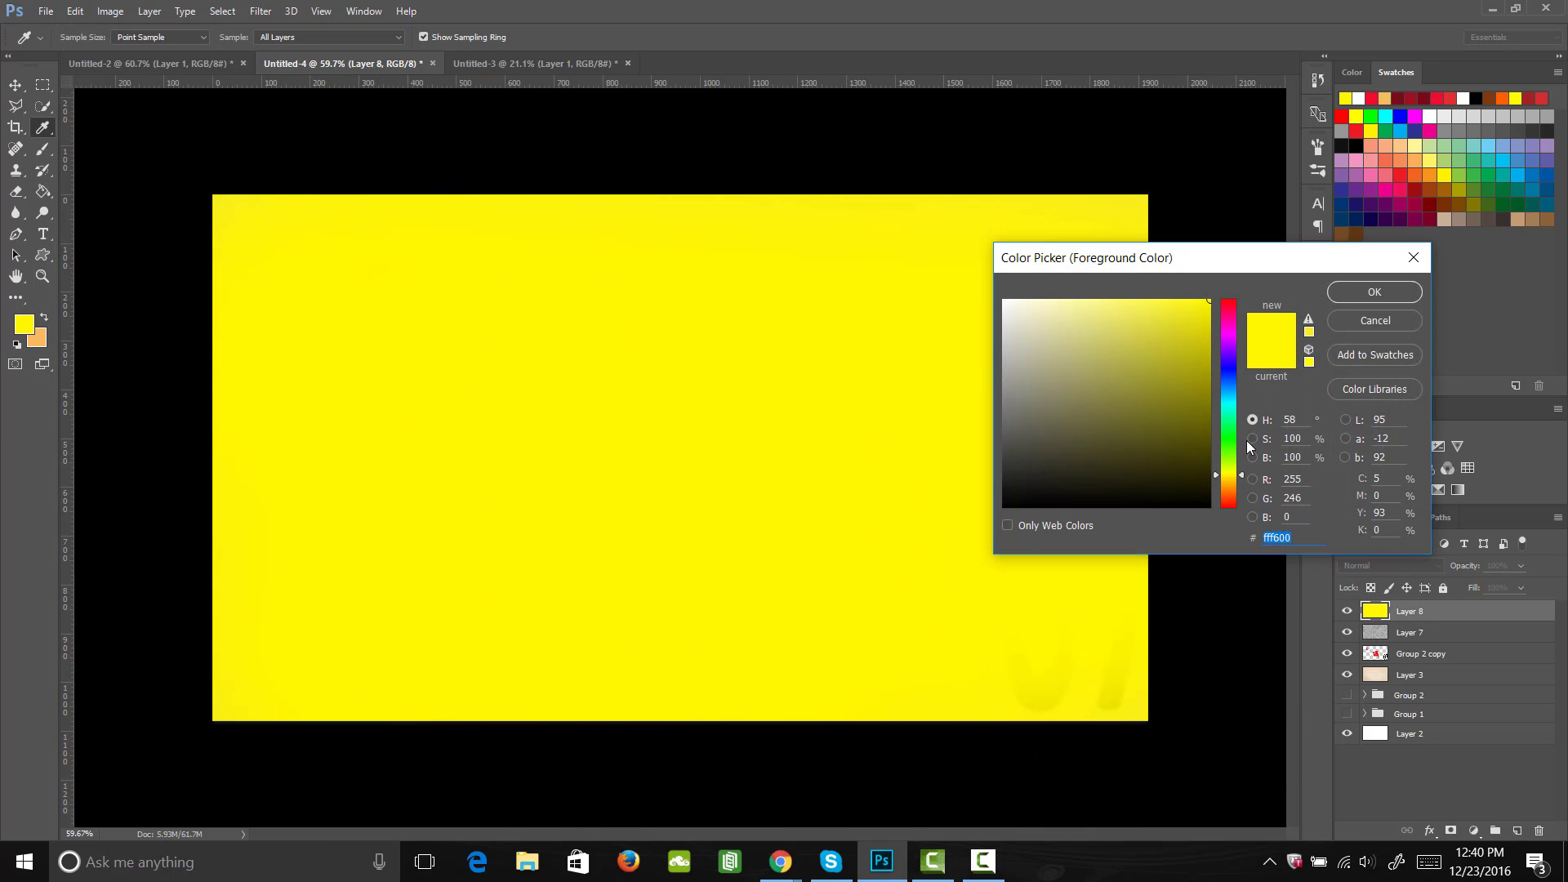
pyautogui.moveTo(1247, 448); pyautogui.dragTo(1238, 511)
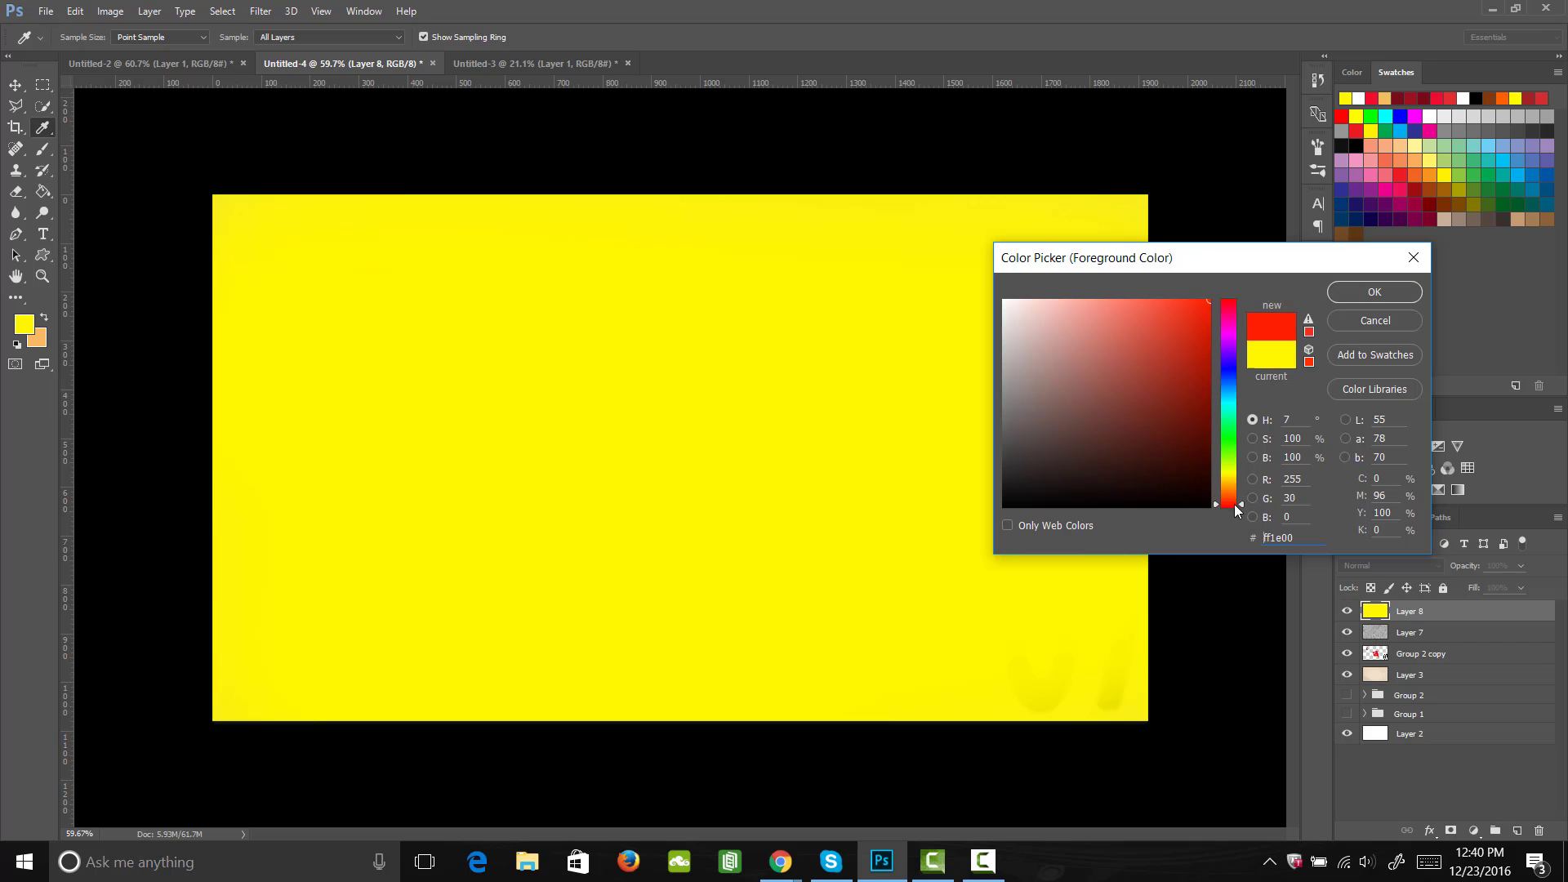
pyautogui.click(1375, 292)
pyautogui.moveTo(1219, 251)
pyautogui.mouseDown()
pyautogui.moveTo(1275, 470)
pyautogui.moveTo(1274, 656)
pyautogui.moveTo(1106, 714)
pyautogui.moveTo(601, 825)
pyautogui.moveTo(312, 840)
pyautogui.moveTo(188, 727)
pyautogui.mouseUp()
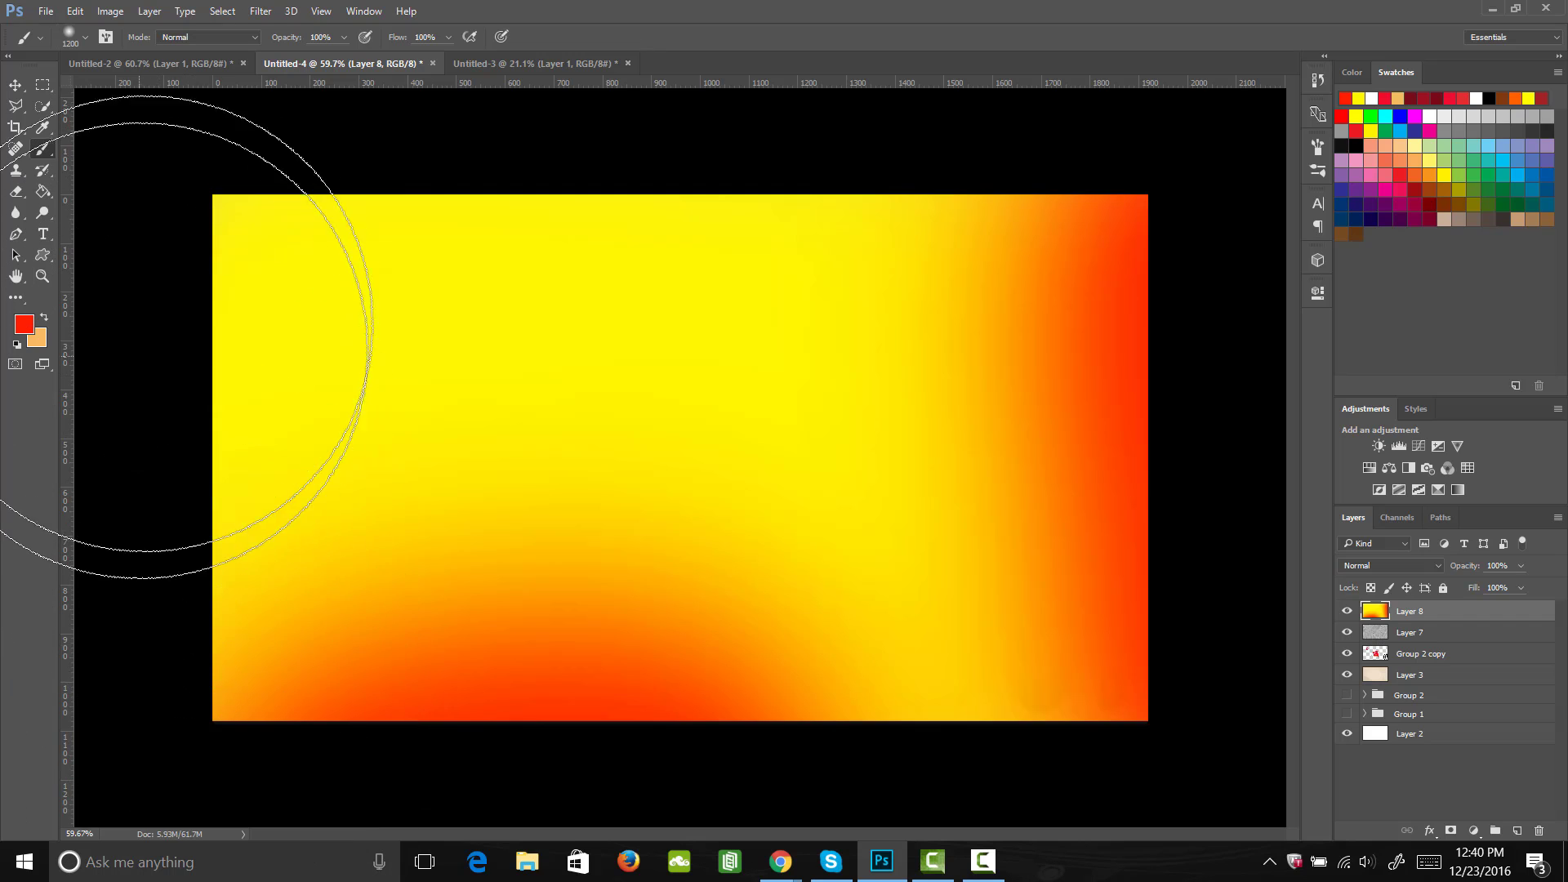
pyautogui.moveTo(139, 301)
pyautogui.mouseDown()
pyautogui.moveTo(252, 210)
pyautogui.moveTo(308, 378)
pyautogui.mouseUp()
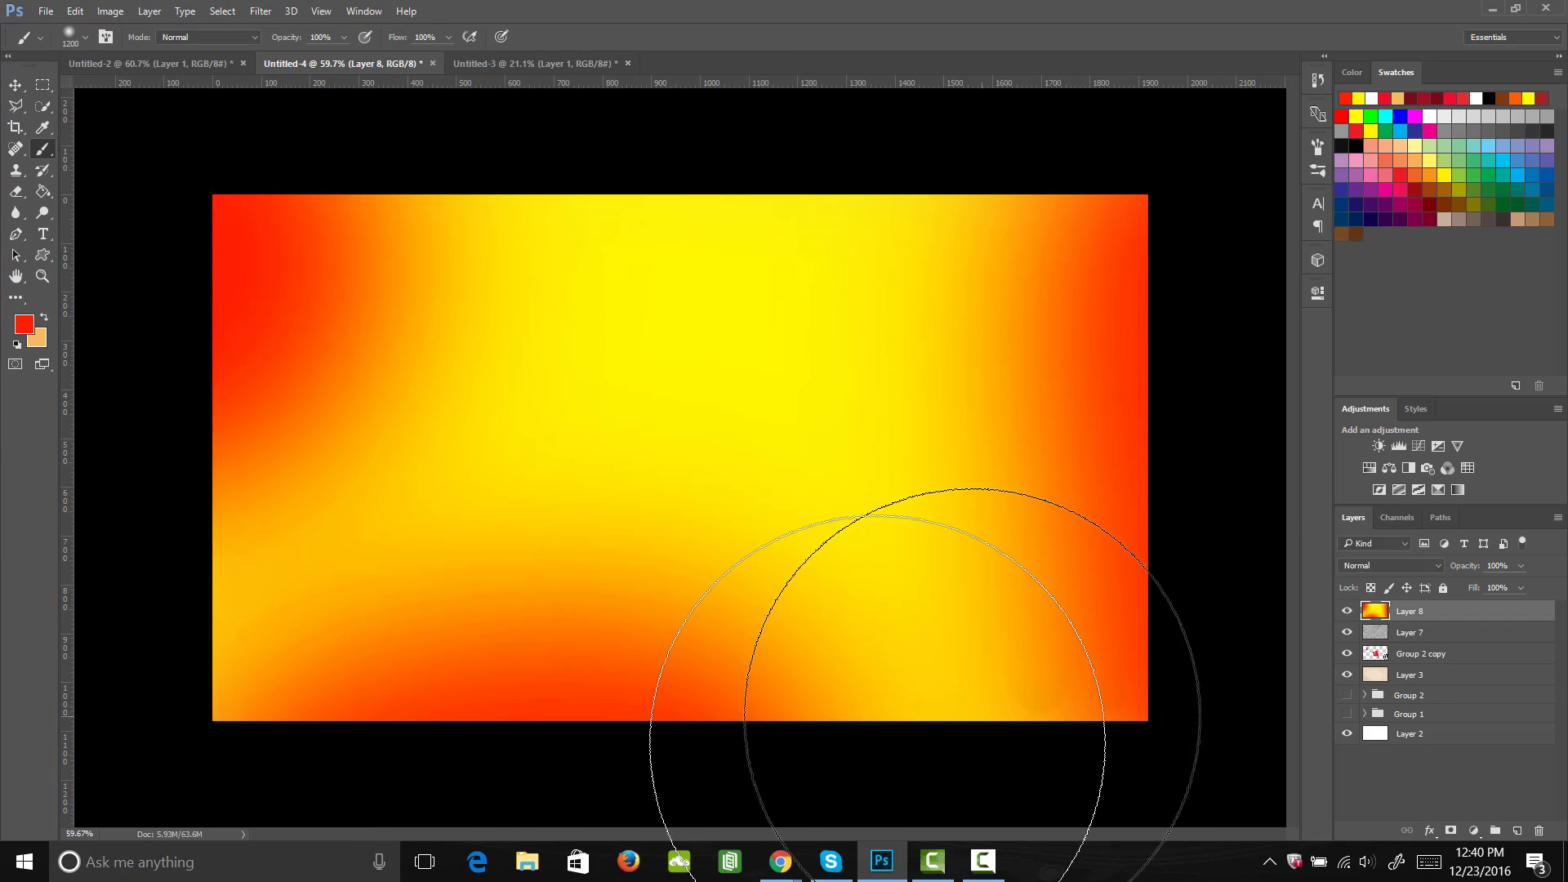
# Step: Paint a soft white #ffffff glow over the center of Layer 8 with the brush at 30% opacity
pyautogui.click(24, 324)
pyautogui.write('ffffff')
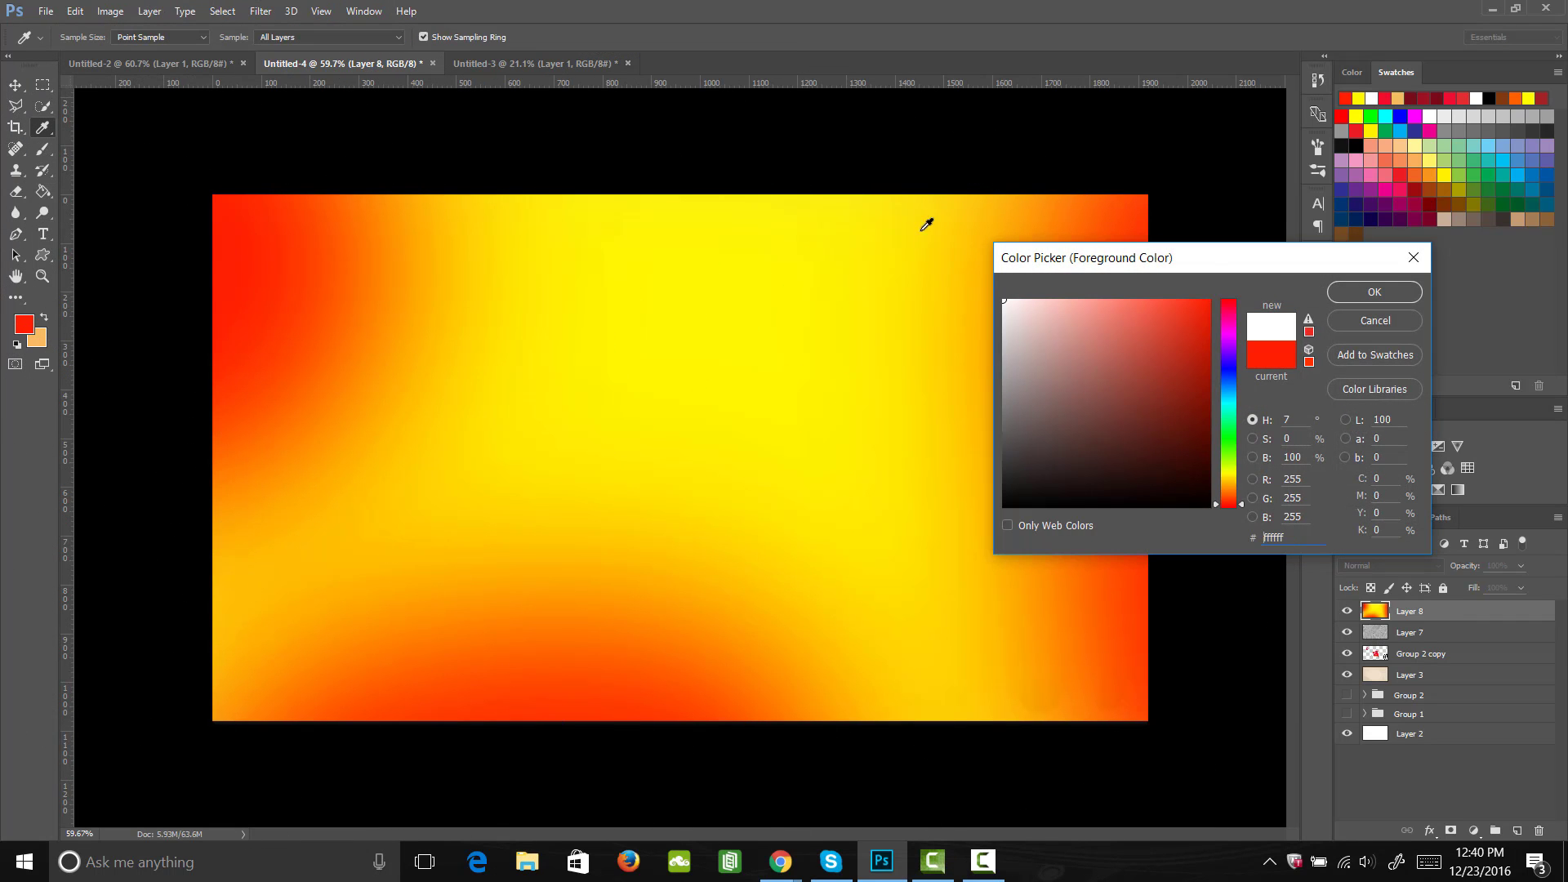
pyautogui.click(1393, 294)
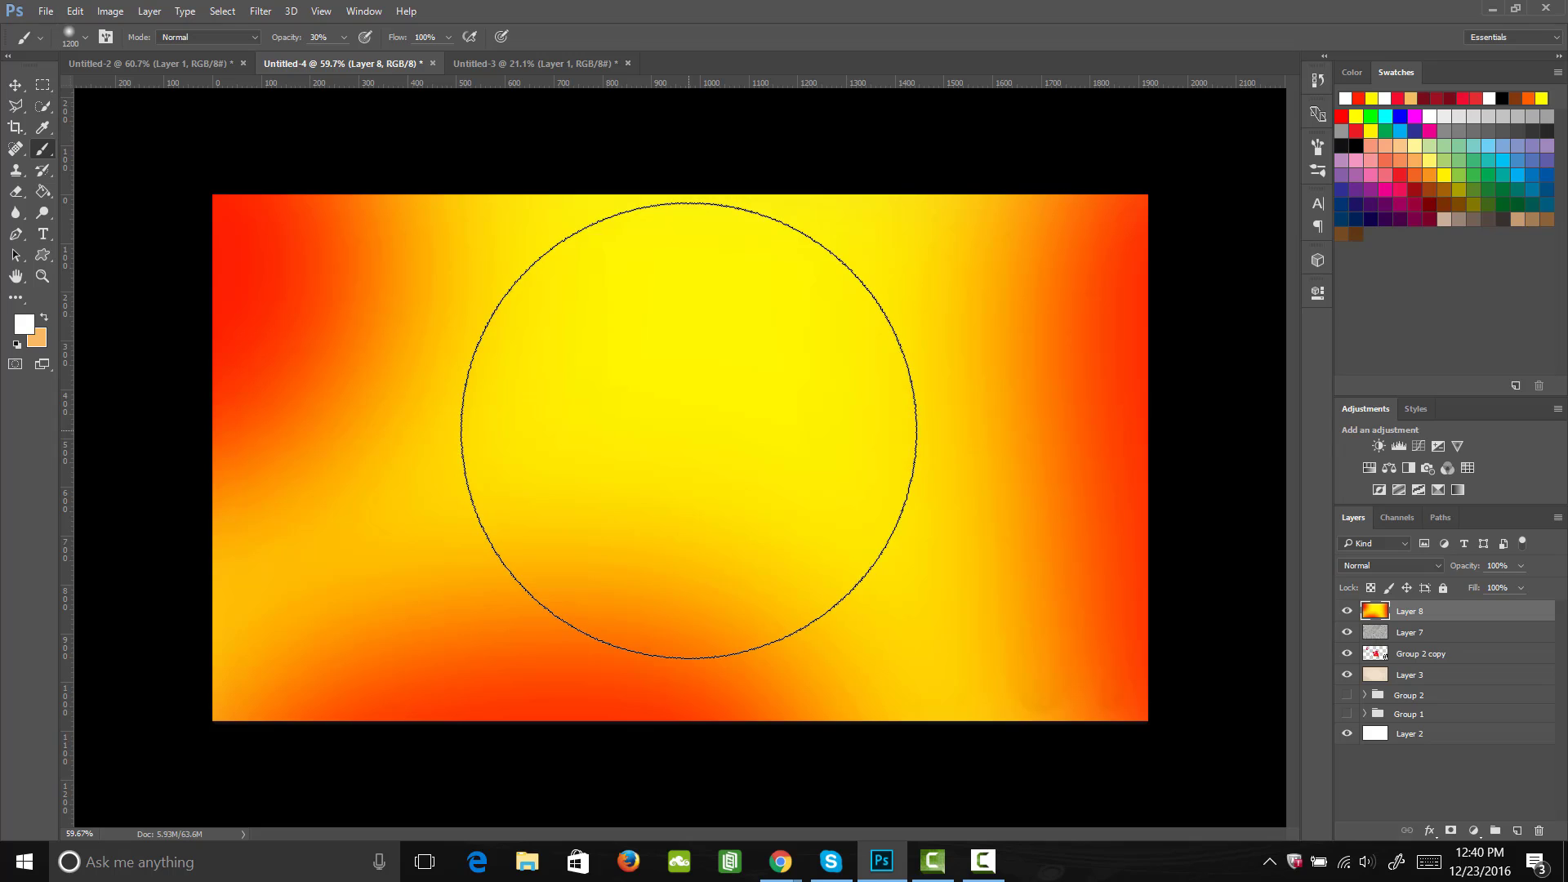
pyautogui.press('3')
pyautogui.moveTo(695, 453)
pyautogui.mouseDown()
pyautogui.moveTo(700, 550)
pyautogui.moveTo(675, 447)
pyautogui.moveTo(641, 440)
pyautogui.moveTo(769, 455)
pyautogui.moveTo(849, 443)
pyautogui.moveTo(533, 443)
pyautogui.mouseUp()
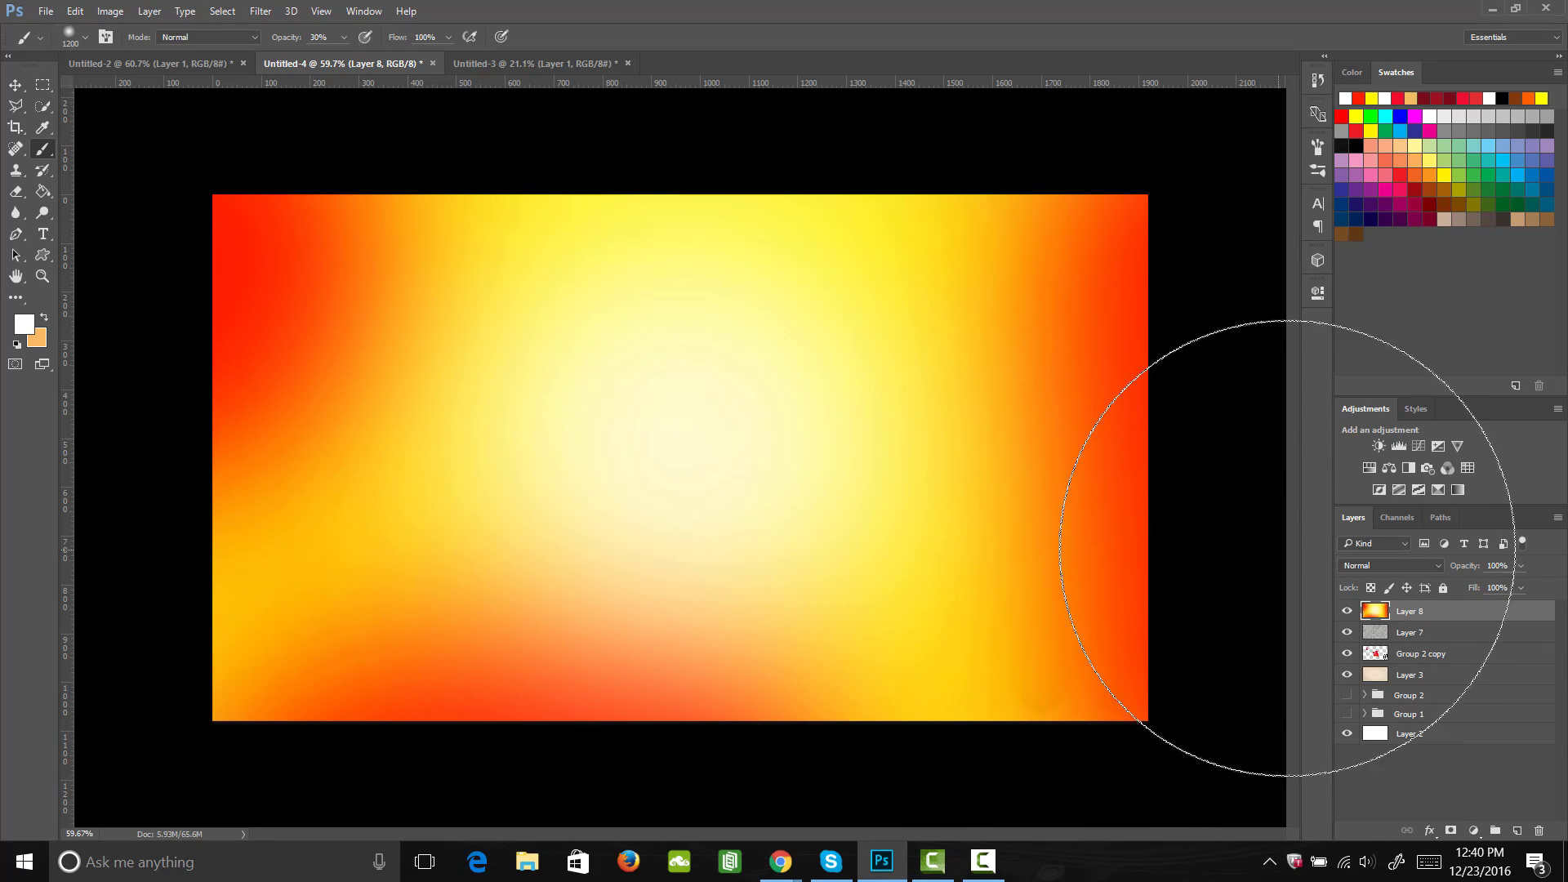
# Step: Set Layer 8's blend mode to Overlay, lower its opacity to 35%, and review the tinted artwork
pyautogui.click(1404, 564)
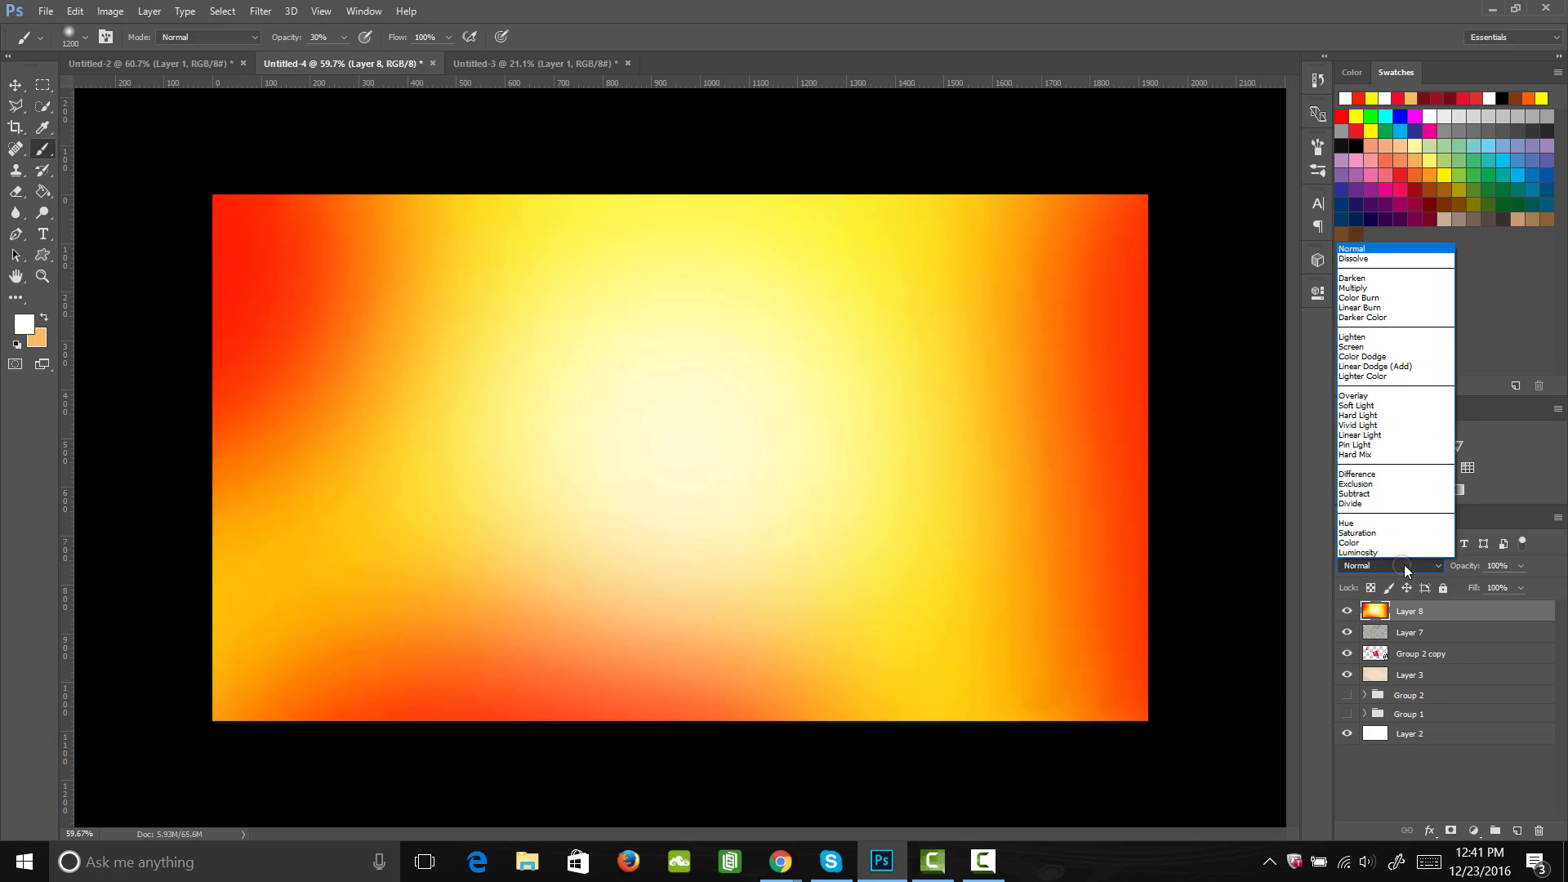
pyautogui.click(1388, 398)
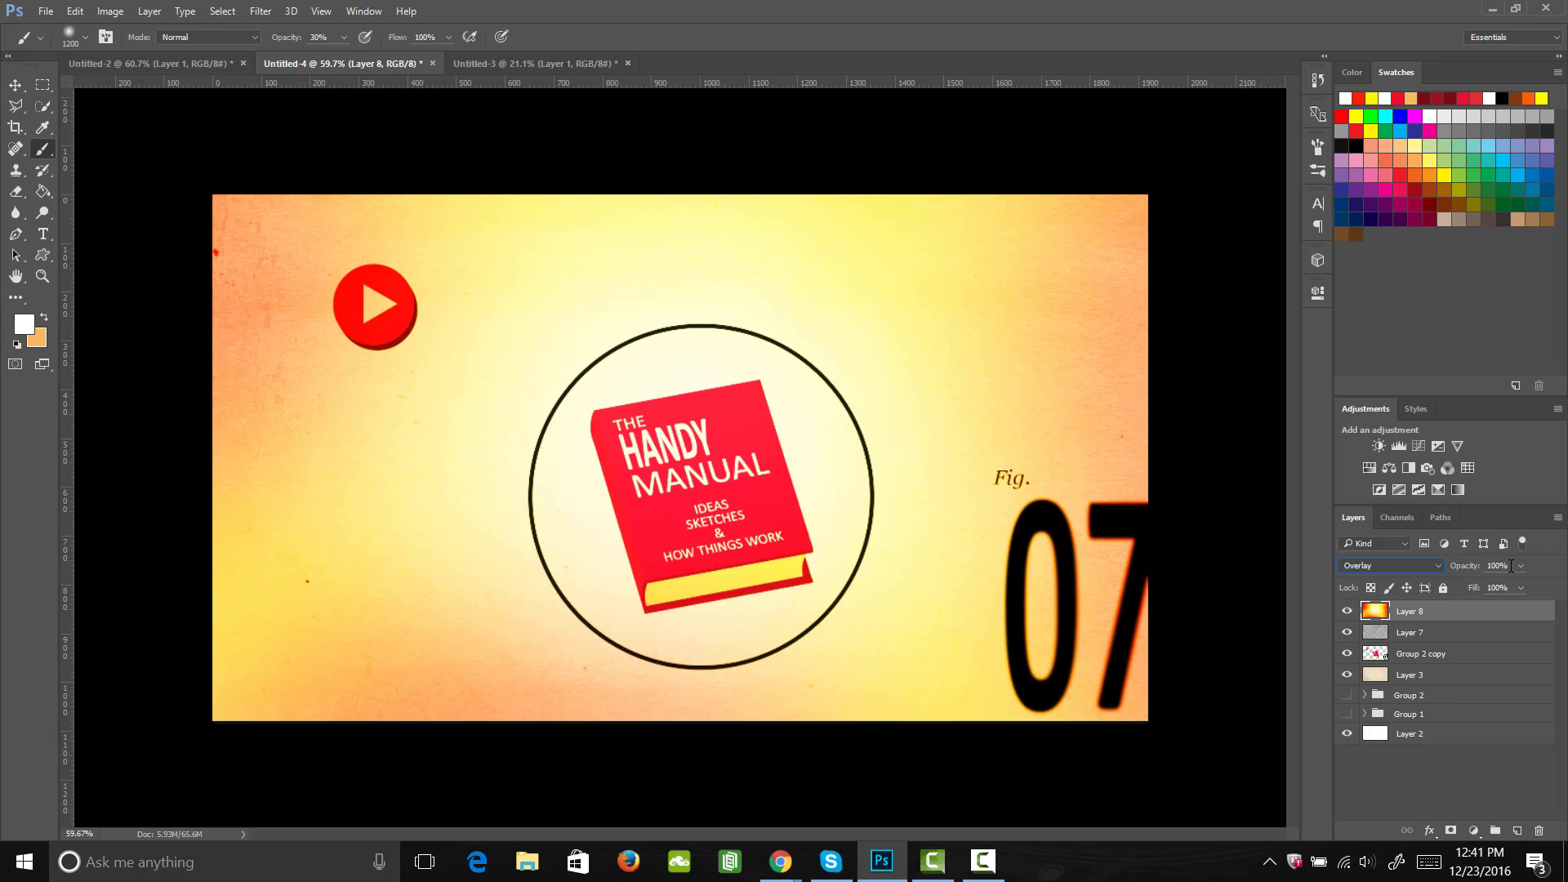
pyautogui.click(1520, 565)
pyautogui.moveTo(1500, 589); pyautogui.dragTo(1472, 591)
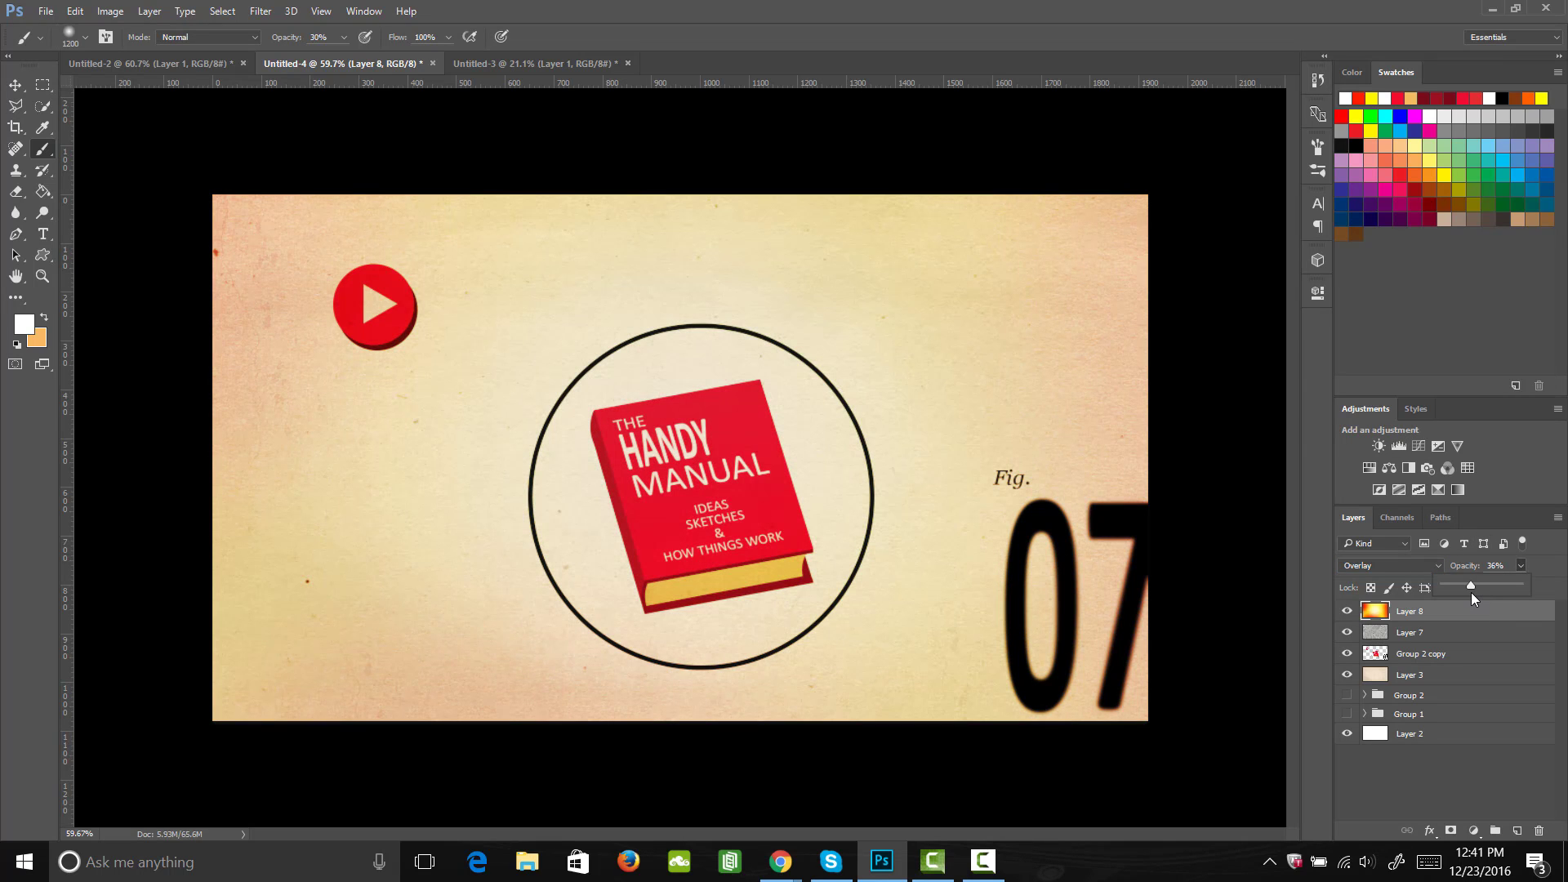
pyautogui.press('z')
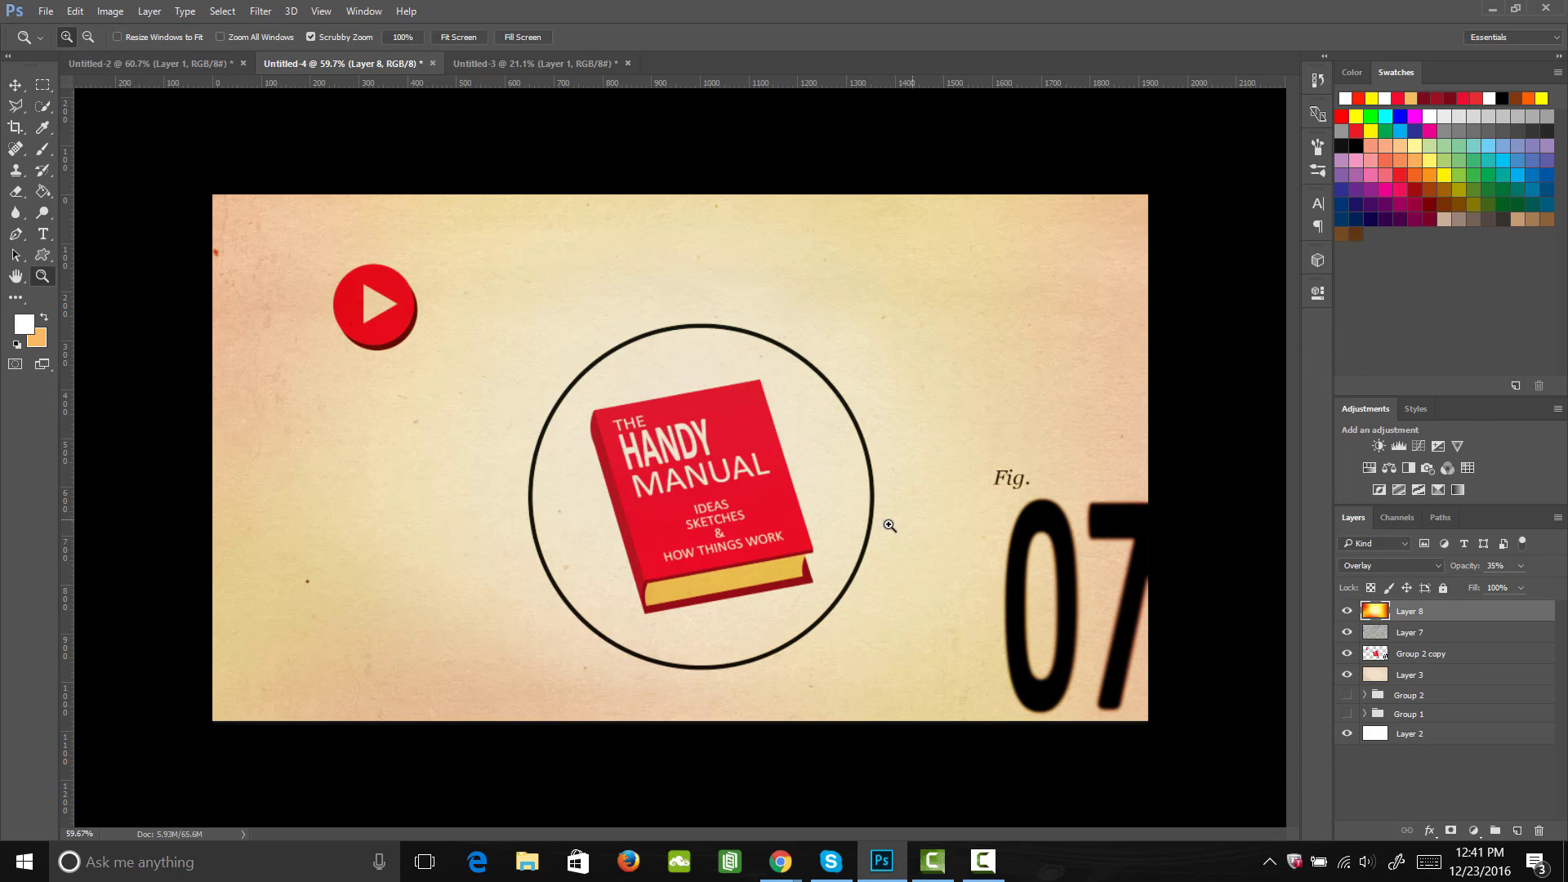
pyautogui.moveTo(886, 525)
pyautogui.mouseDown()
pyautogui.moveTo(829, 543)
pyautogui.moveTo(903, 542)
pyautogui.mouseUp()
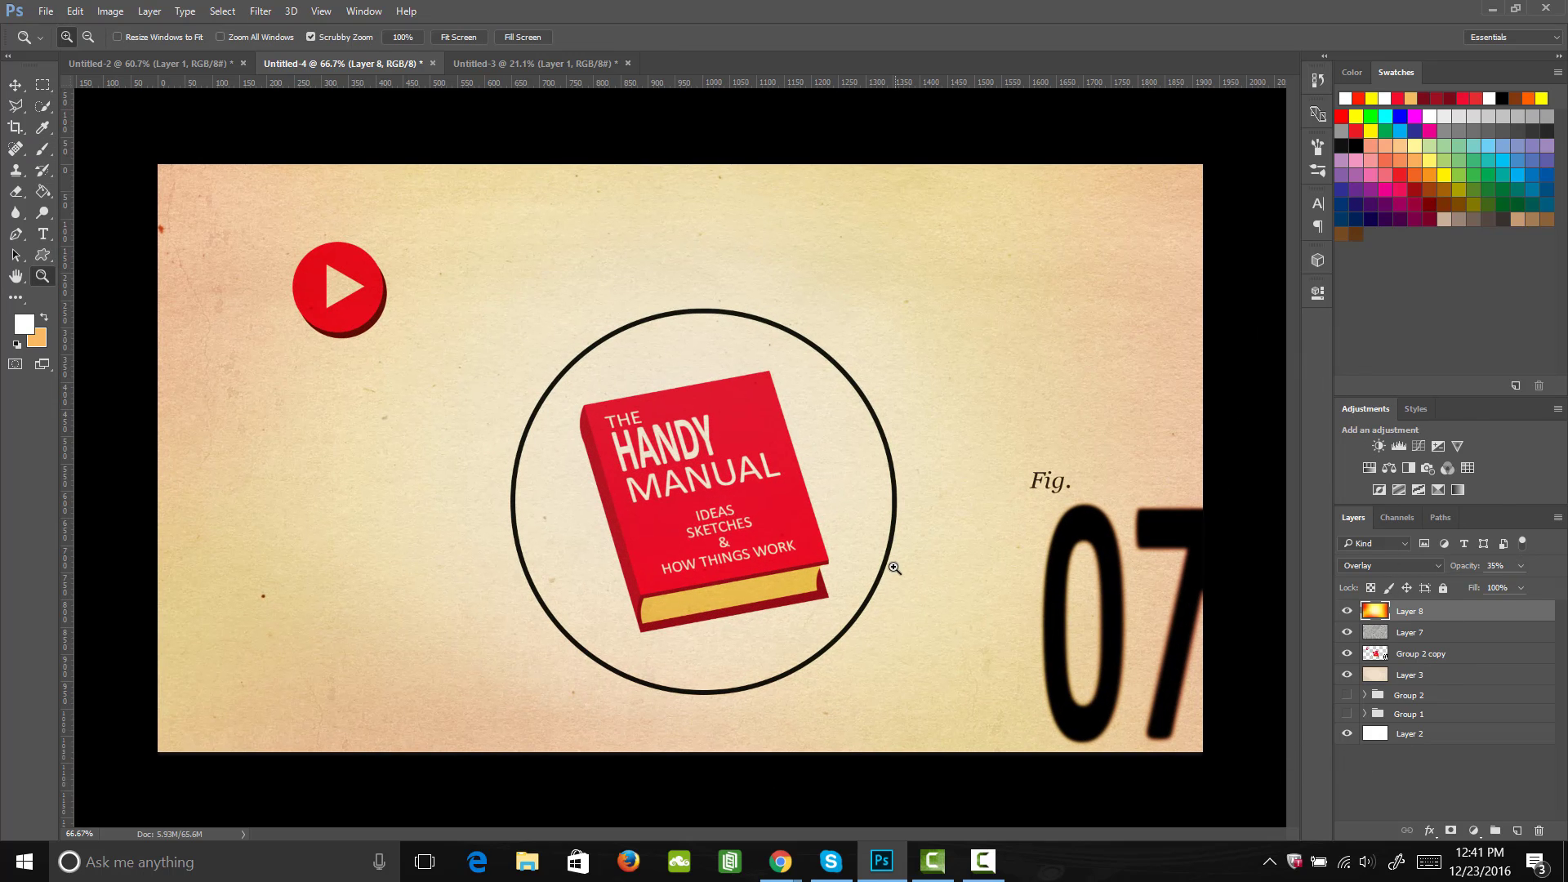